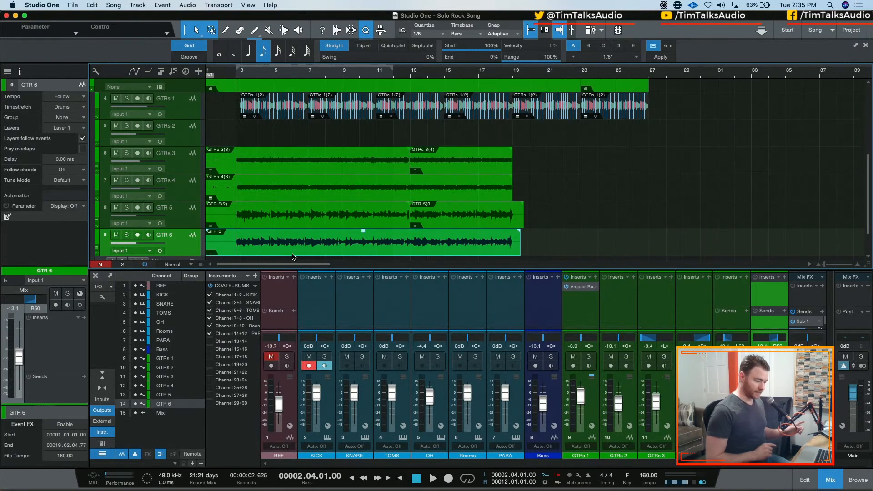
# Step: Play the song back from the beginning to about bar 15 to review the current arrangement
pyautogui.press('space')
pyautogui.press('space')
pyautogui.press(',')
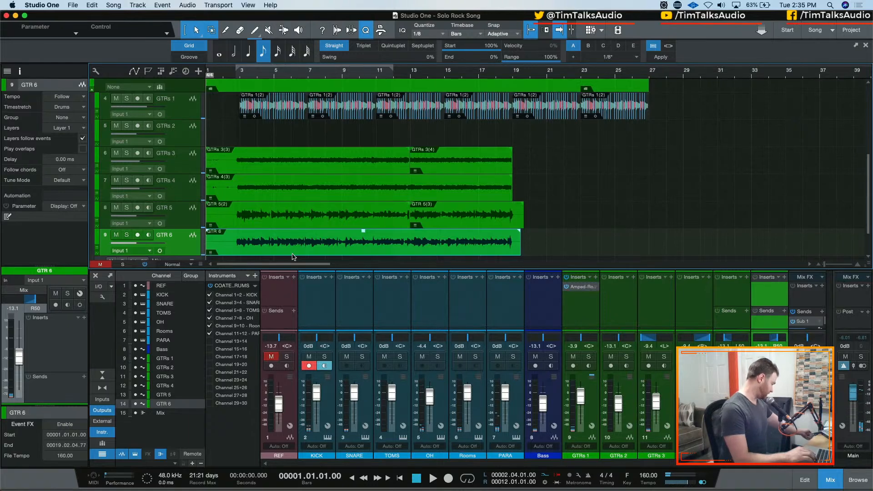
pyautogui.press('space')
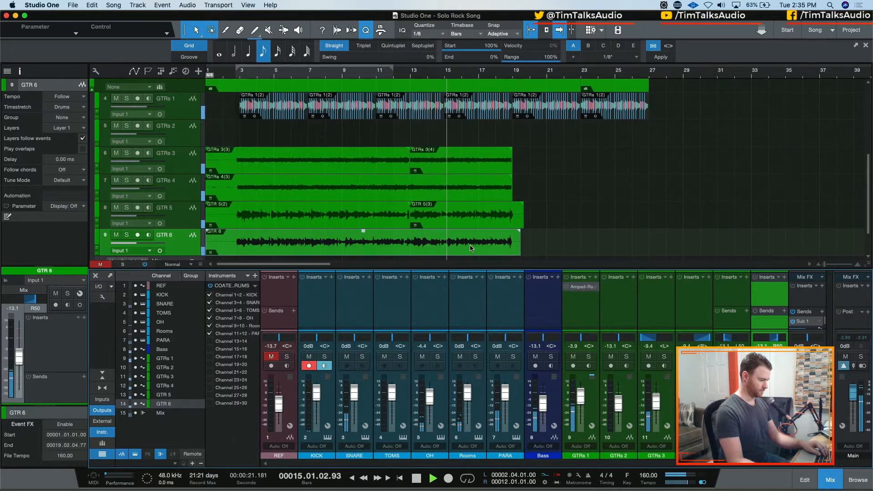
pyautogui.press('space')
# Step: Open the Drums part on the KICK track and duplicate the existing Kick notes so the copy starts at bar 11
pyautogui.scroll(5, 405, 193)
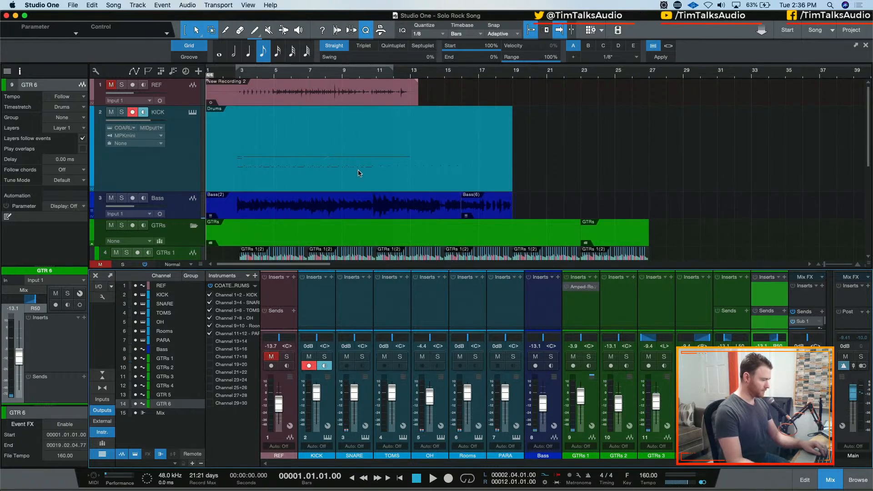
pyautogui.press('space')
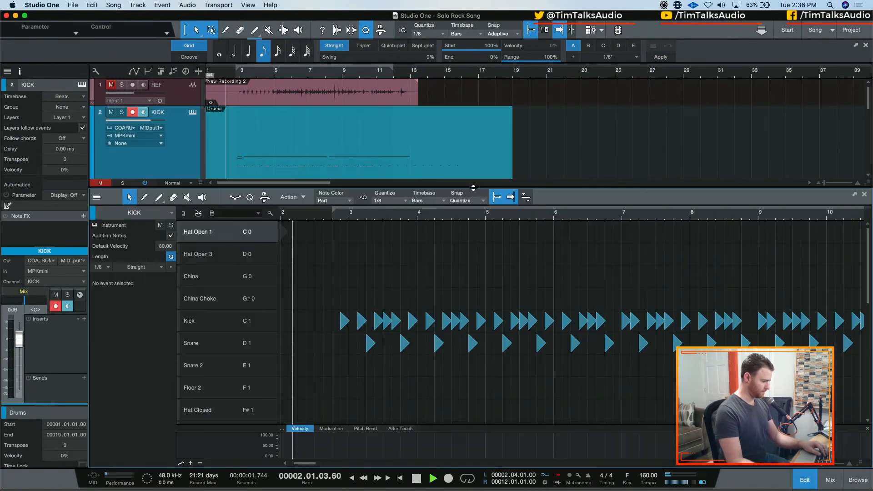
pyautogui.doubleClick(304, 143)
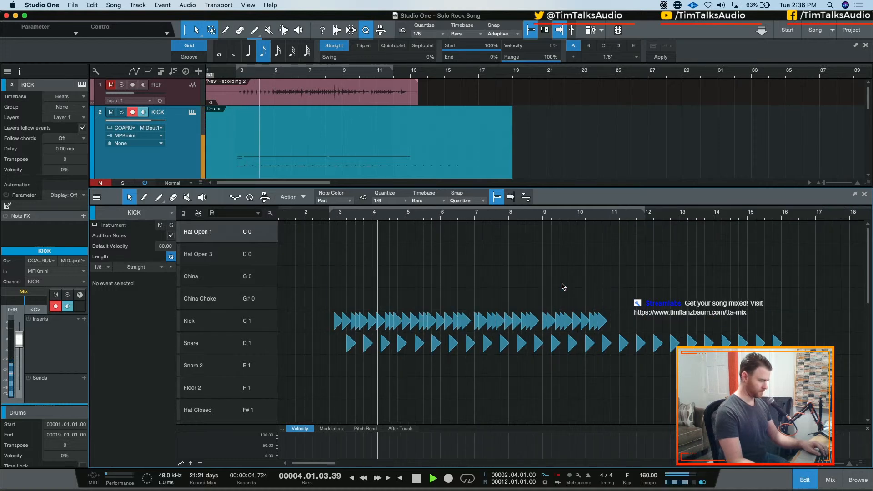
pyautogui.moveTo(344, 303); pyautogui.dragTo(645, 320)
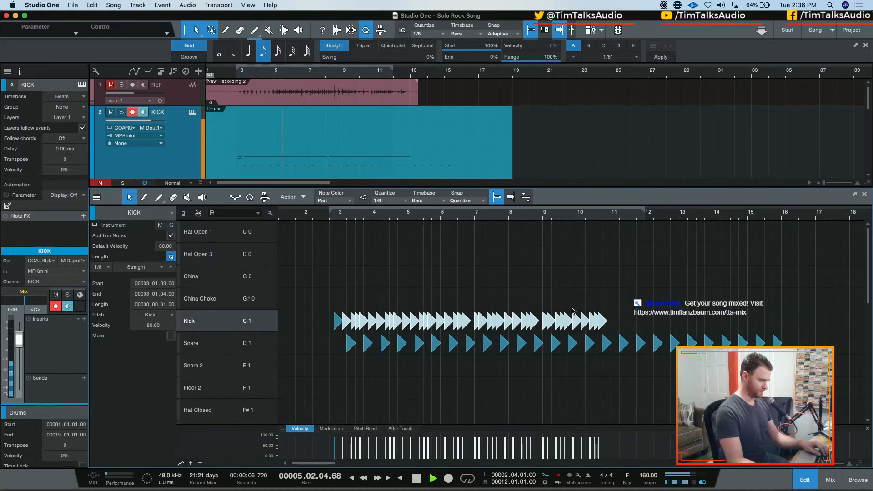
pyautogui.press('d')
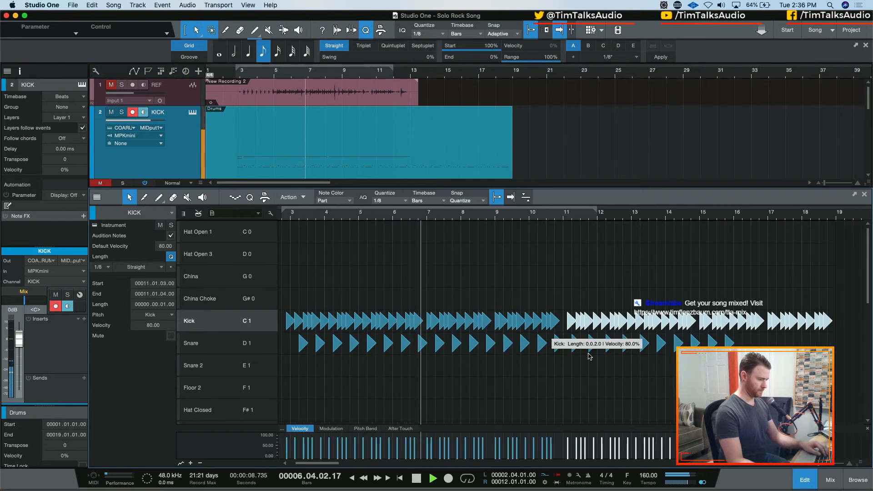
# Step: Delete the duplicated Kick notes that lie beyond bar 16 and play the song back from the start
pyautogui.click(736, 298)
pyautogui.moveTo(736, 298); pyautogui.dragTo(843, 350)
pyautogui.press('BackSpace')
pyautogui.press('space')
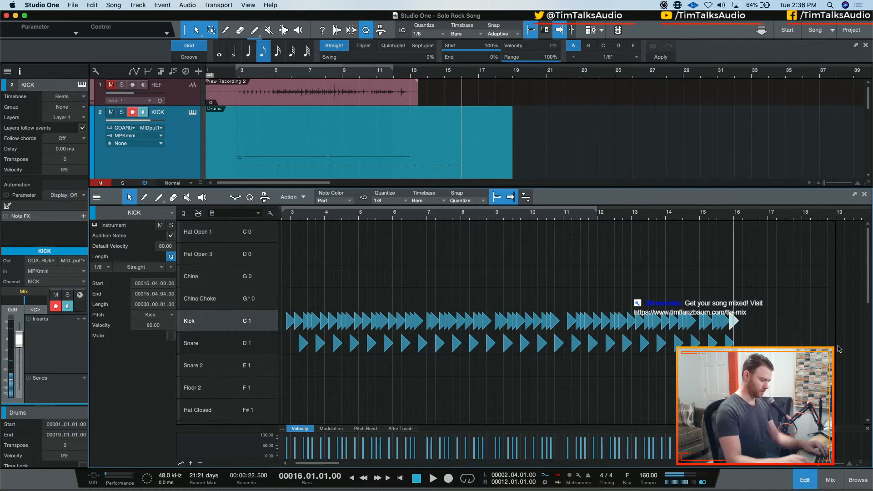
pyautogui.press(',')
pyautogui.press('space')
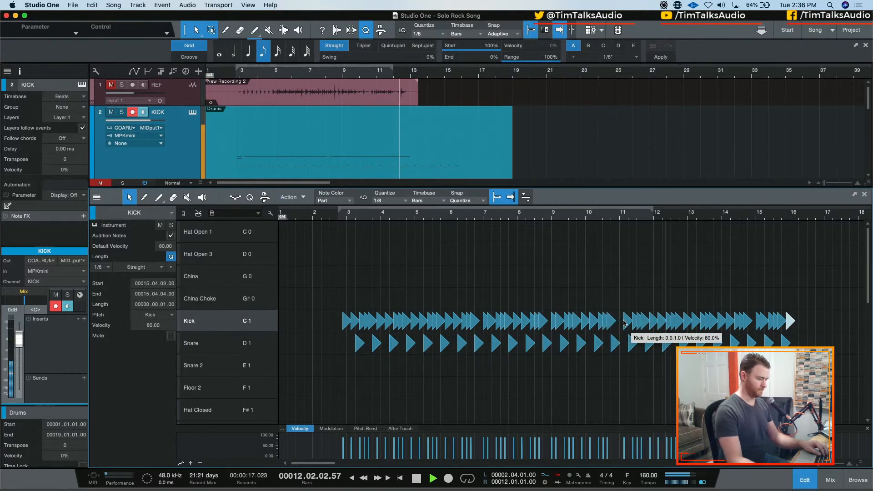
# Step: Duplicate the Crash 2 notes from bar 9 onward so the copy starts in bar 13, and stop playback
pyautogui.press('w')
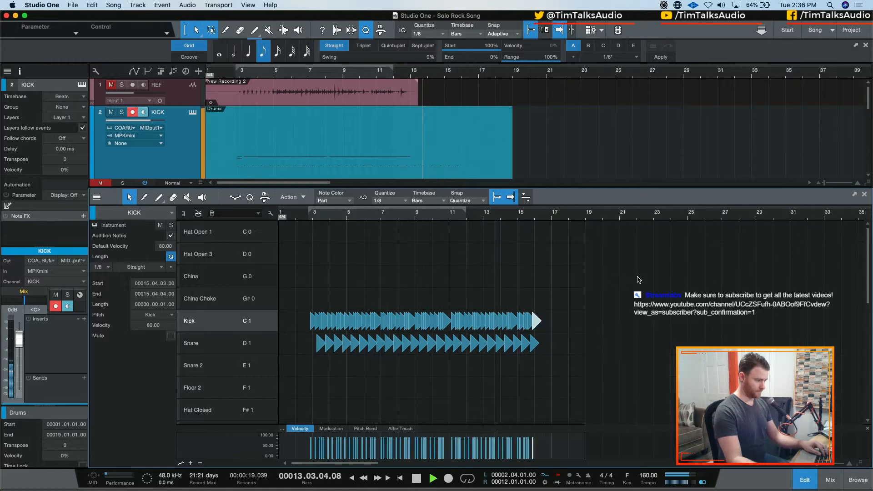
pyautogui.scroll(-5, 603, 266)
pyautogui.moveTo(423, 369); pyautogui.dragTo(507, 413)
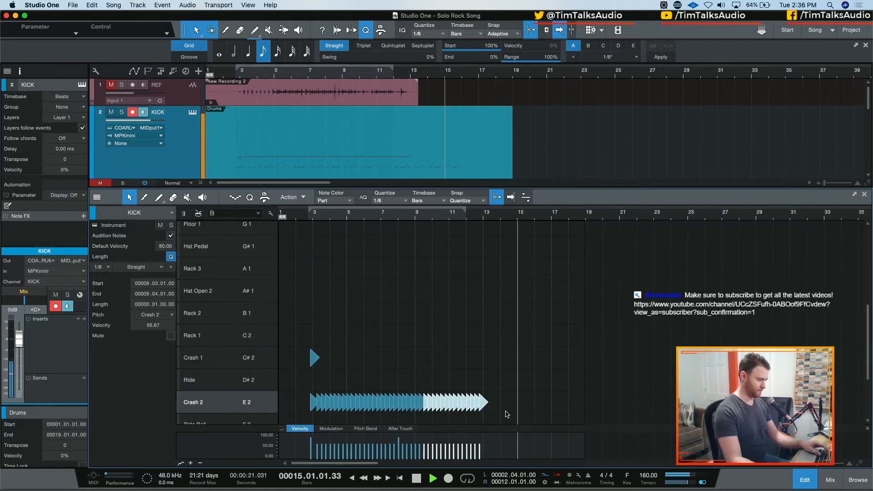
pyautogui.press('d')
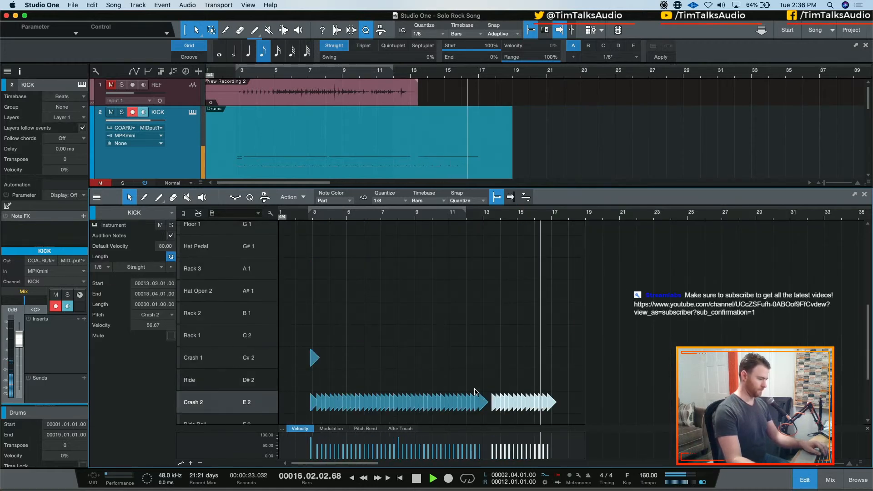
pyautogui.press('space')
# Step: Open the GTR 6 event in the audio editor, solo its track and listen to it from the start
pyautogui.scroll(5, 546, 266)
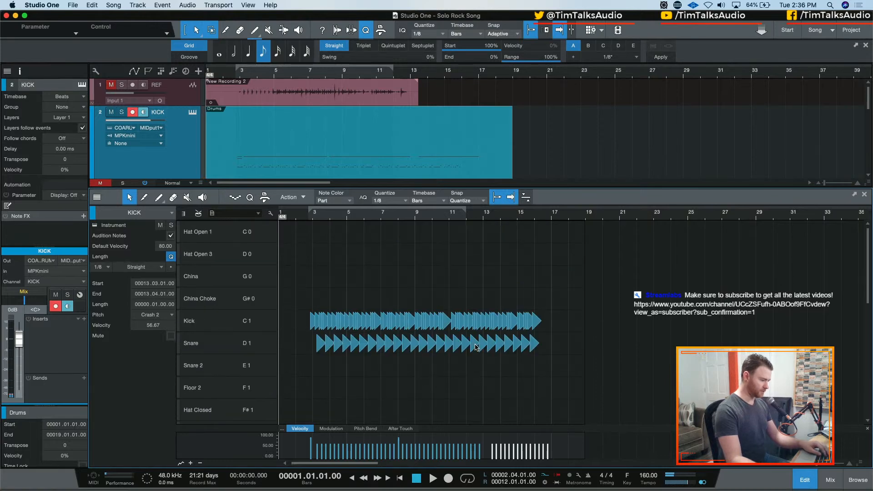
pyautogui.scroll(-6, 475, 155)
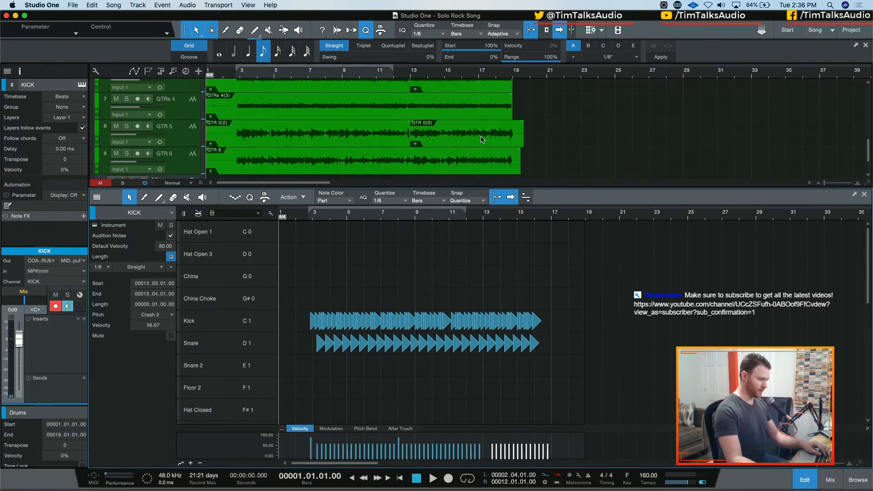
pyautogui.press('e')
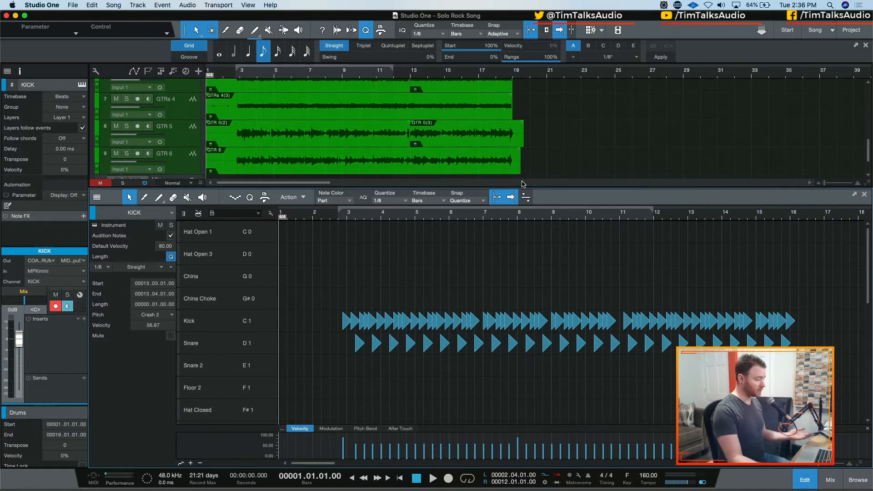
pyautogui.scroll(-2, 287, 152)
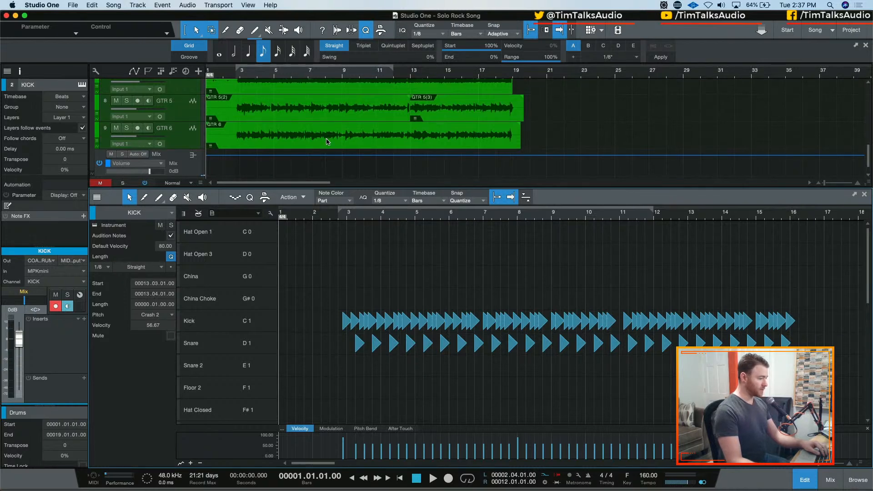
pyautogui.doubleClick(326, 143)
pyautogui.press('s')
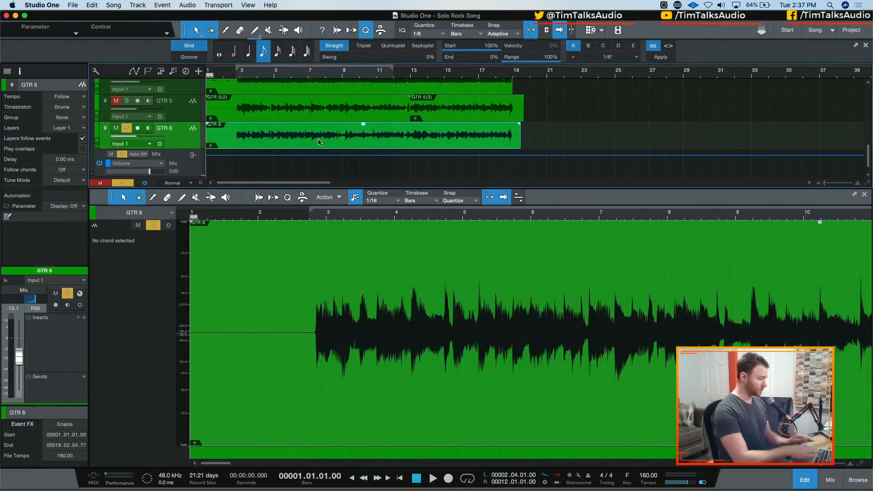
pyautogui.press('space')
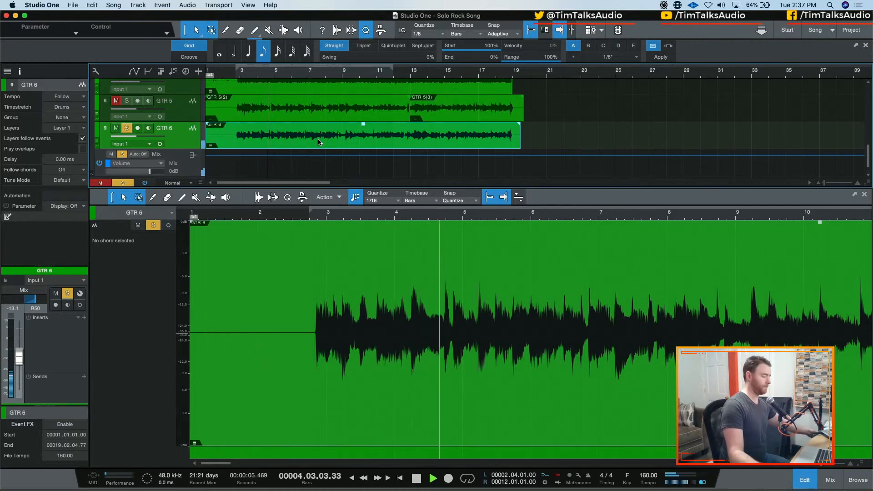
pyautogui.press('space')
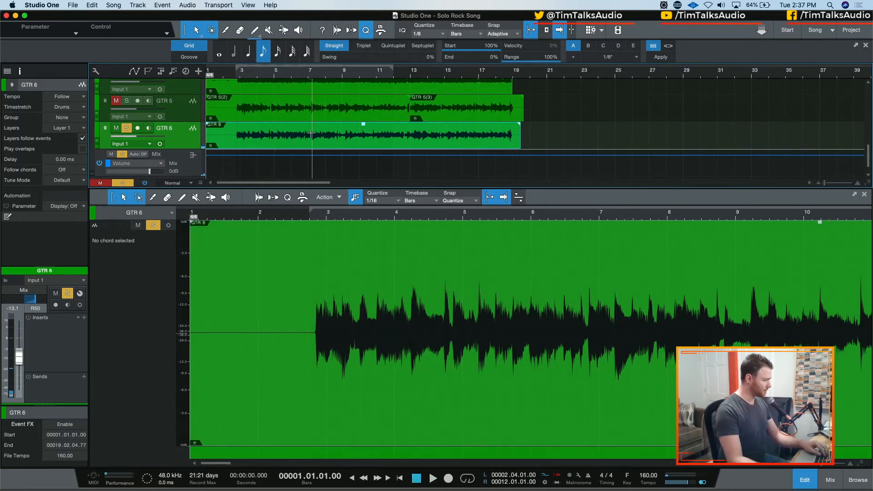
# Step: Detect the chords of the GTR 6 audio event
pyautogui.rightClick(331, 141)
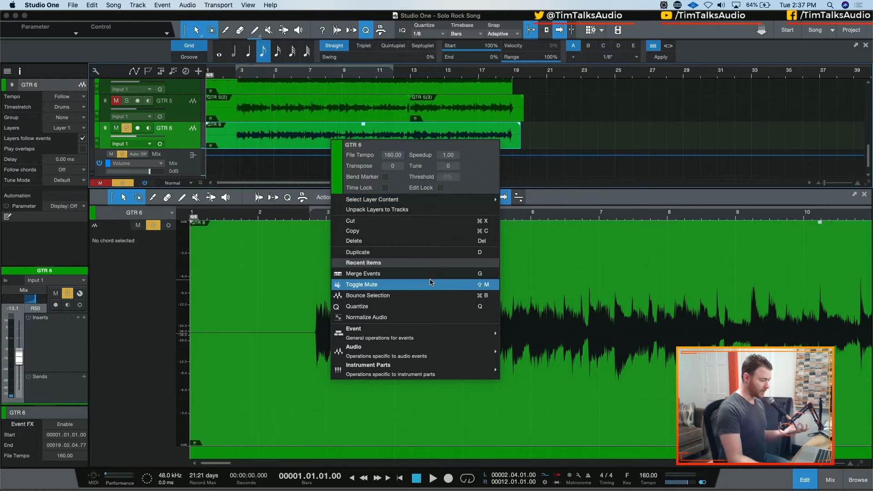
pyautogui.moveTo(397, 371)
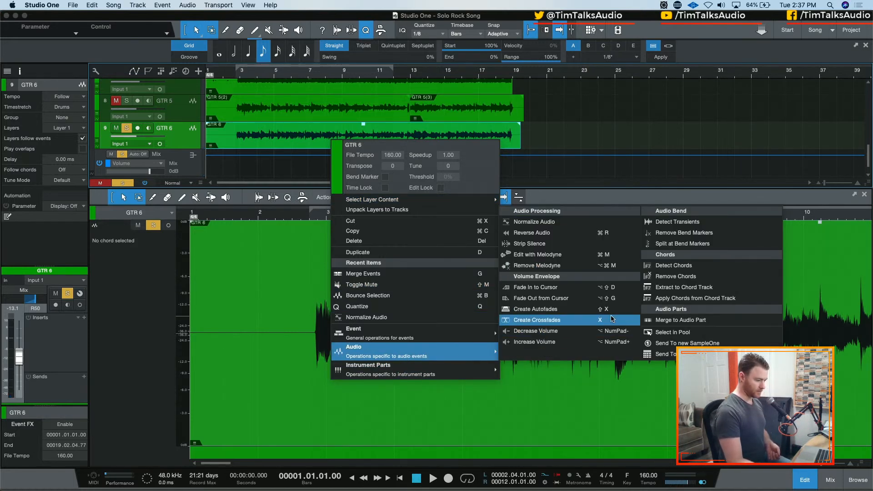
pyautogui.click(721, 266)
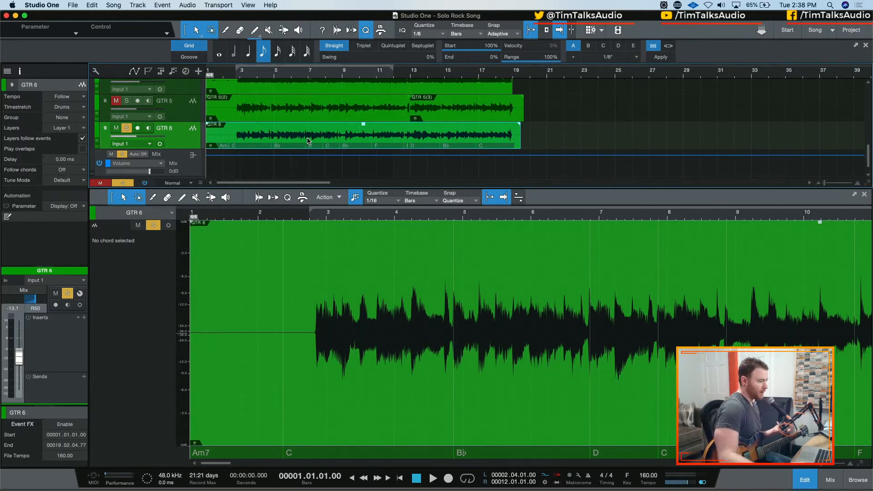
# Step: Show the chord track, fill it with the chords from the GTR 6 event and delete the opening Am7 chord
pyautogui.click(173, 72)
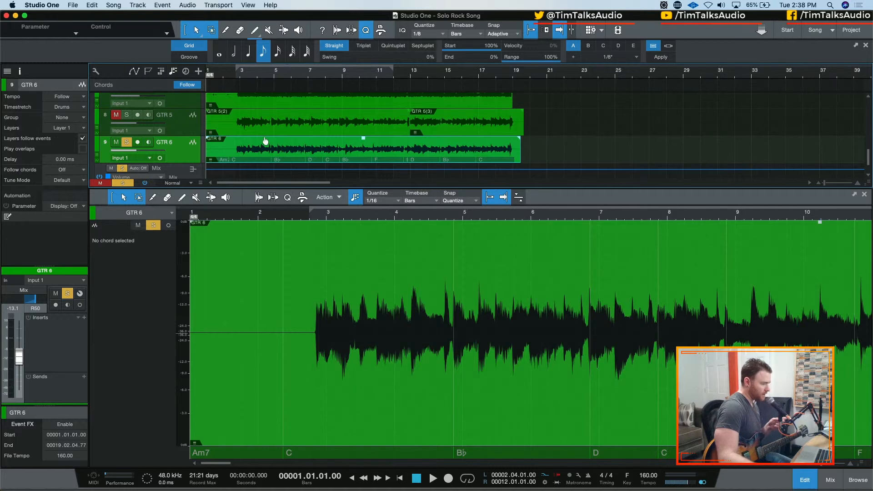
pyautogui.moveTo(266, 149); pyautogui.dragTo(259, 89)
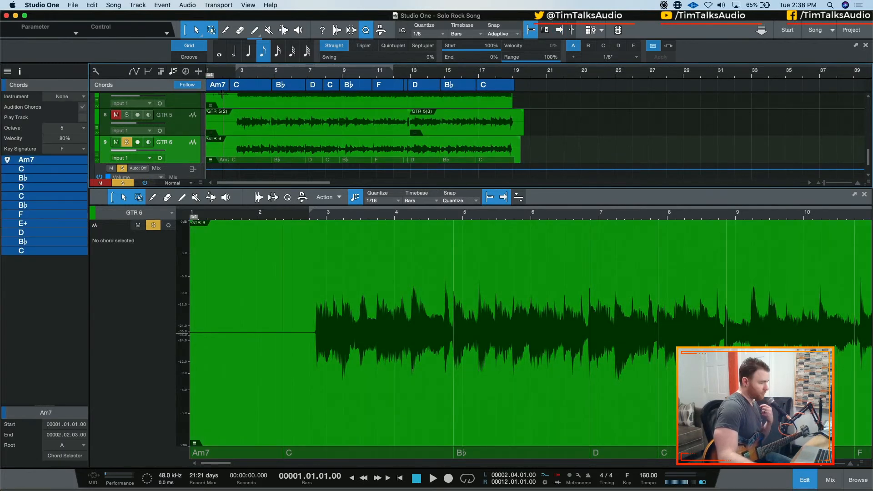
pyautogui.click(220, 89)
pyautogui.press('Delete')
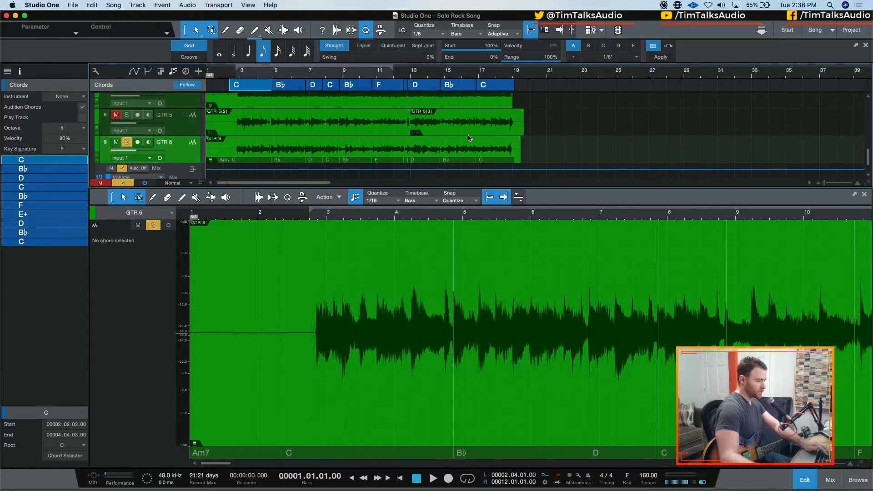
# Step: Trim the GTR 6 event so it starts at bar 2 beat 4 and ends at bar 19
pyautogui.moveTo(523, 148); pyautogui.dragTo(517, 155)
pyautogui.press('e')
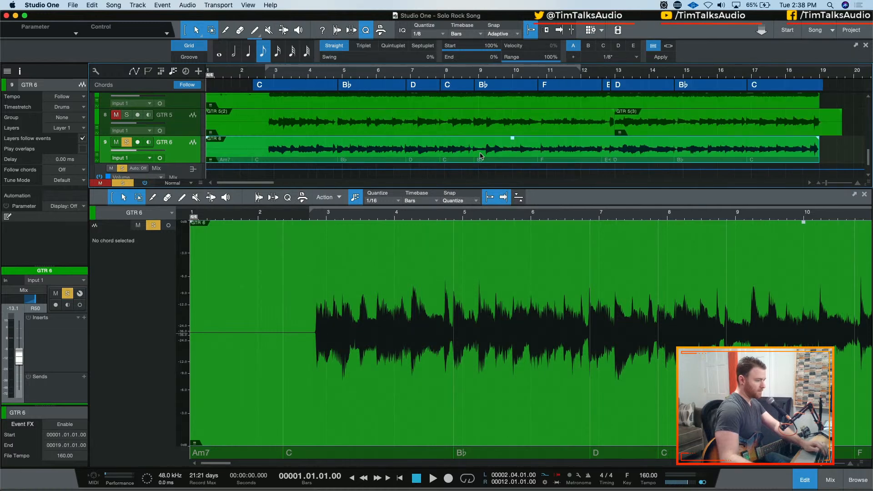
pyautogui.moveTo(209, 154); pyautogui.dragTo(262, 154)
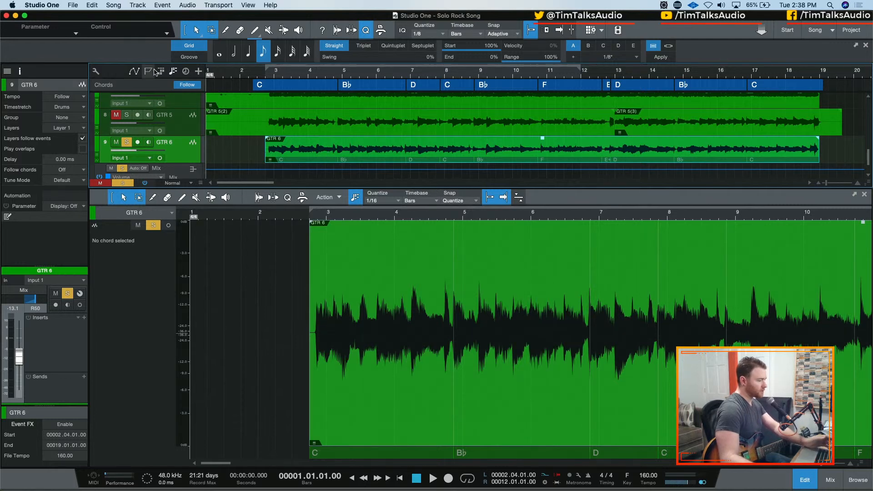
# Step: Show the arranger track and add an Intro section spanning from bar 2 beat 4 to bar 19
pyautogui.click(161, 71)
pyautogui.moveTo(398, 167)
pyautogui.mouseDown()
pyautogui.moveTo(398, 87)
pyautogui.moveTo(394, 182)
pyautogui.moveTo(393, 167)
pyautogui.mouseUp()
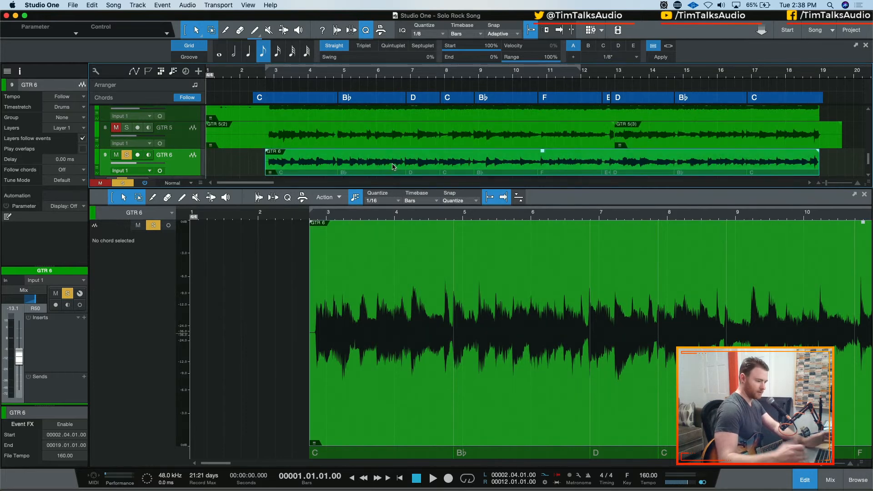
pyautogui.doubleClick(276, 86)
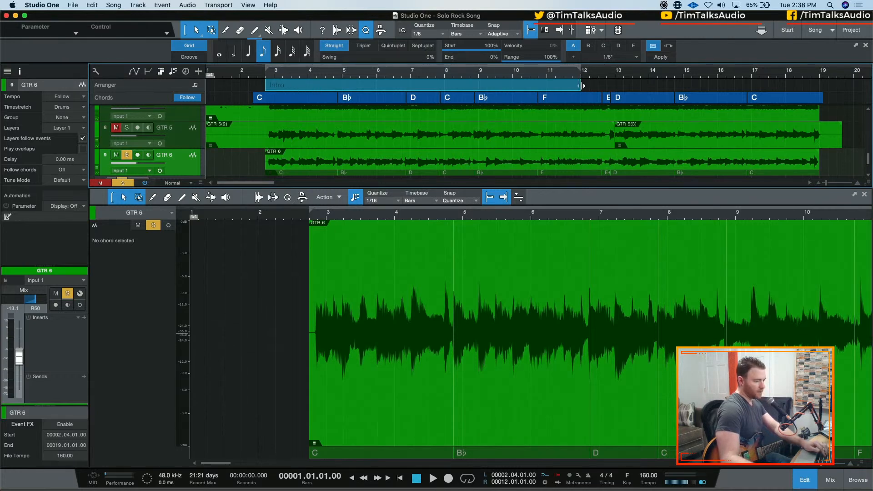
pyautogui.moveTo(579, 86); pyautogui.dragTo(819, 89)
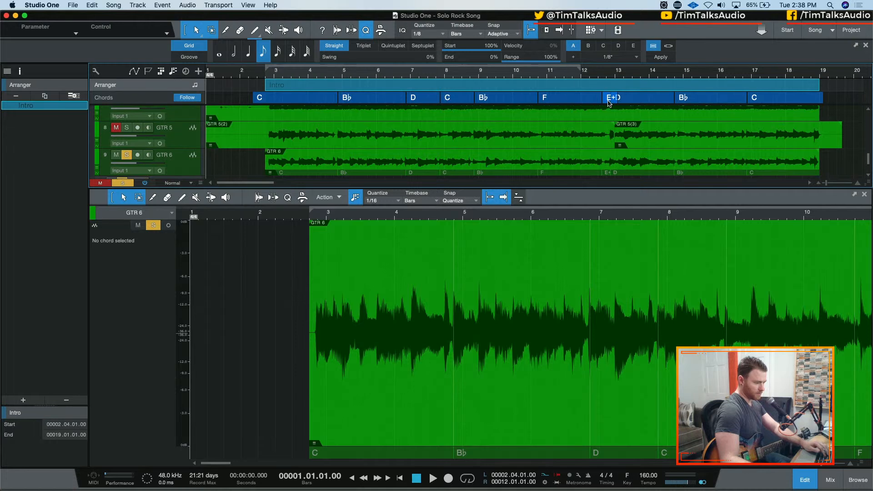
# Step: Delete the E+ chord from the chord track and extend the preceding F chord to bar 13
pyautogui.click(609, 98)
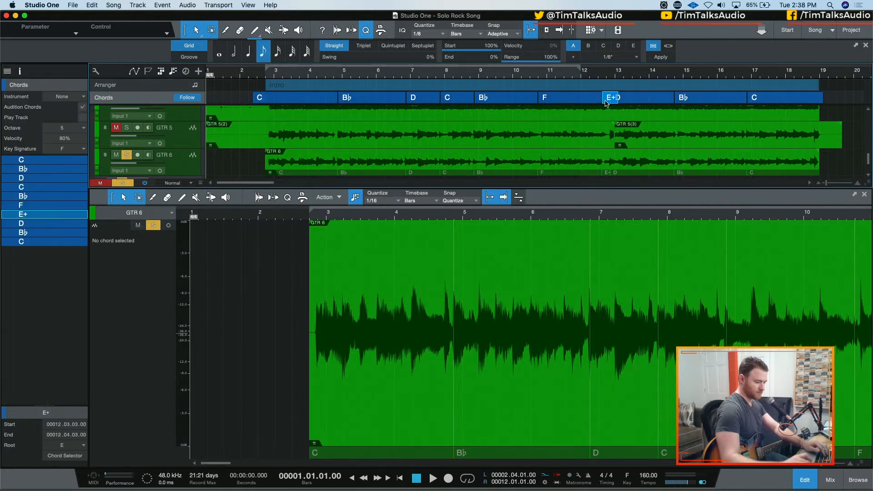
pyautogui.press('Delete')
pyautogui.click(600, 100)
pyautogui.moveTo(602, 100); pyautogui.dragTo(614, 102)
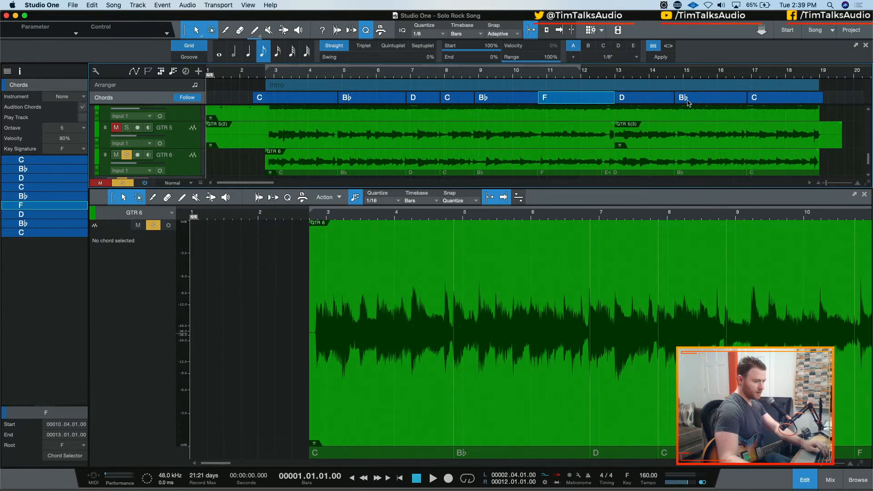
# Step: Place the playback cursor at bar 2 beat 2 and take the GTR 6 track out of solo
pyautogui.click(246, 75)
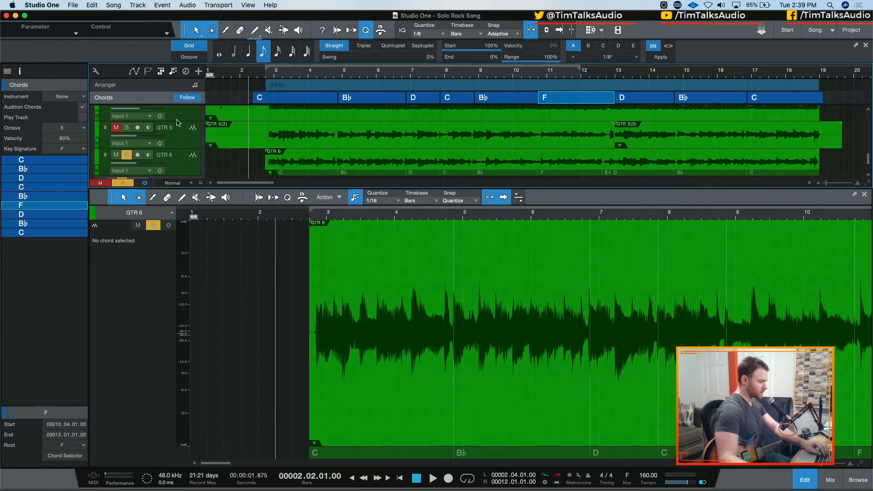
pyautogui.hotkey('shift', 's')
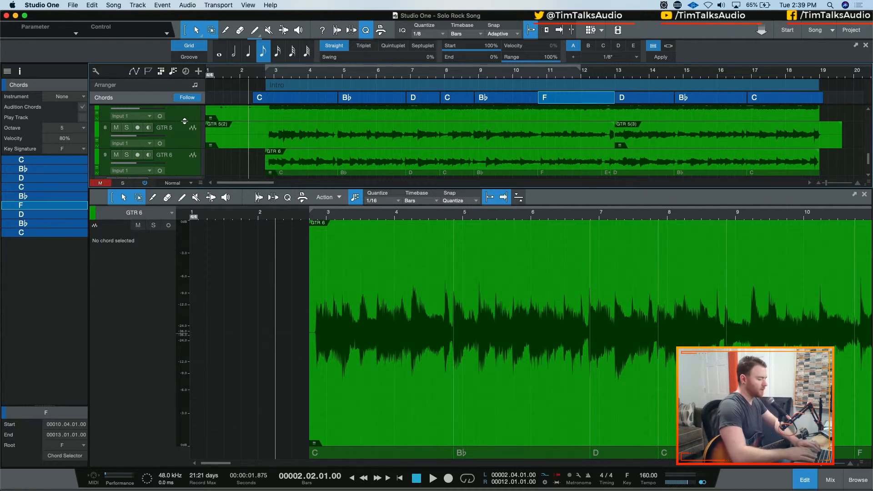
# Step: Launch KeyCastr to show keystrokes on screen and dismiss its preferences window
pyautogui.press('super+space')
pyautogui.write('keycastr')
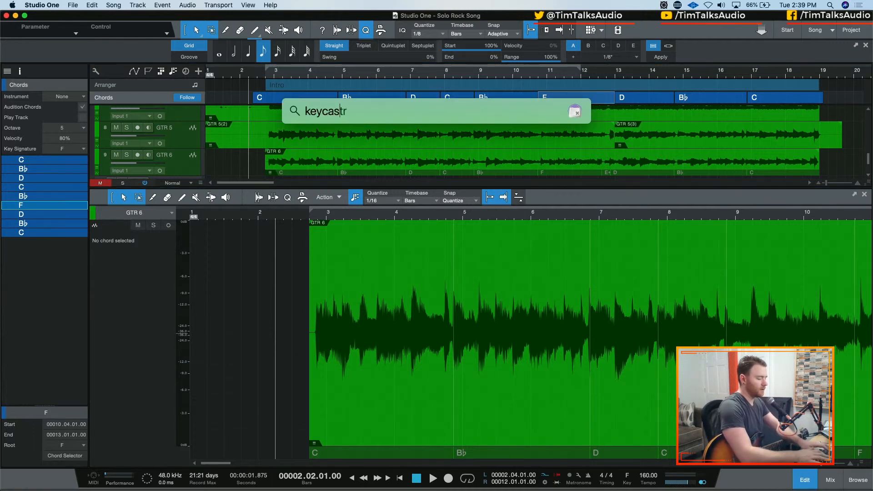
pyautogui.press('Return')
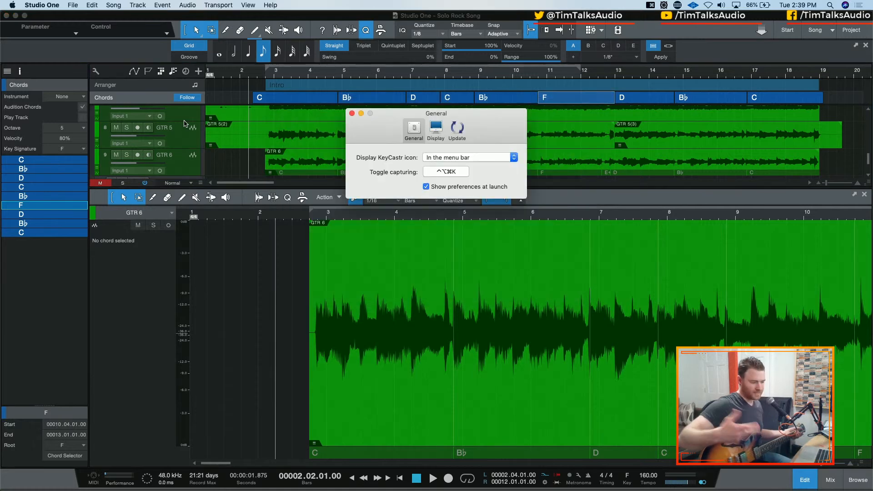
pyautogui.click(352, 113)
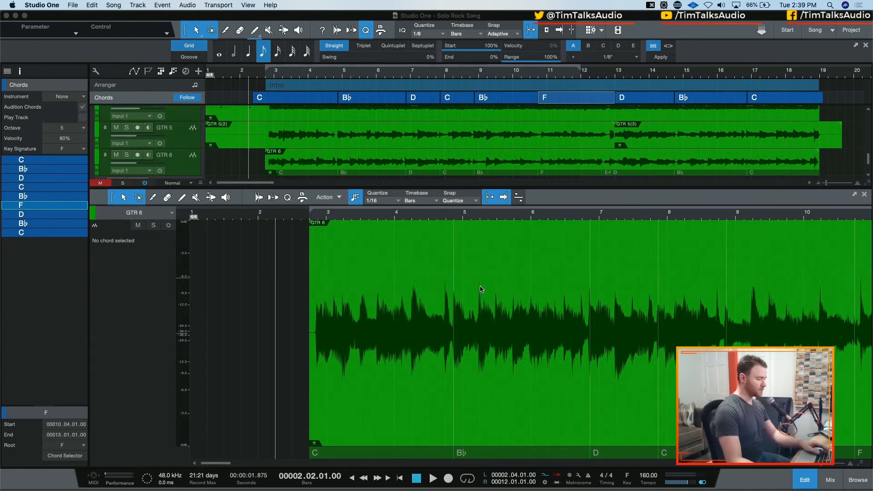
# Step: Return the playback cursor to the start of the song and play the full arrangement
pyautogui.press('w')
pyautogui.press('w')
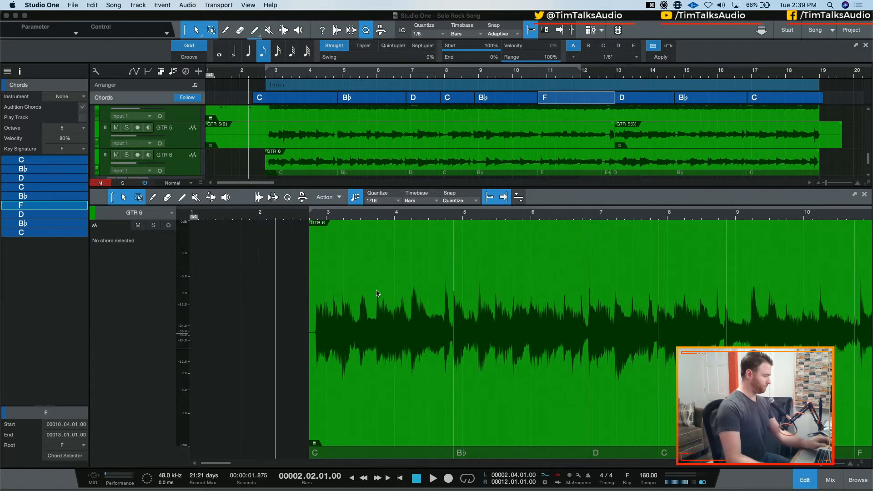
pyautogui.press(',')
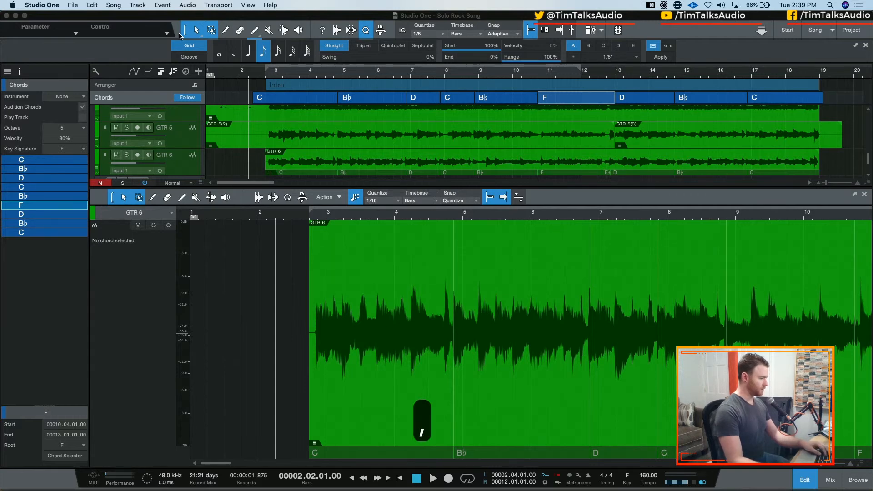
pyautogui.press(',')
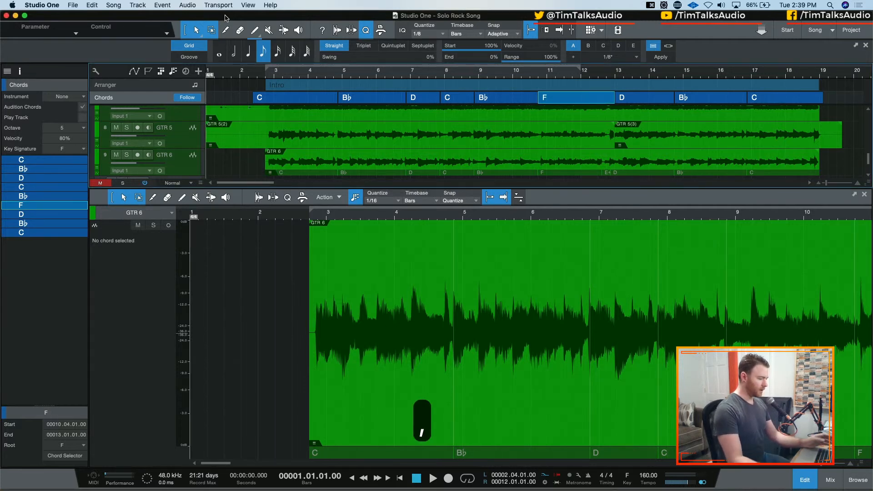
pyautogui.press('space')
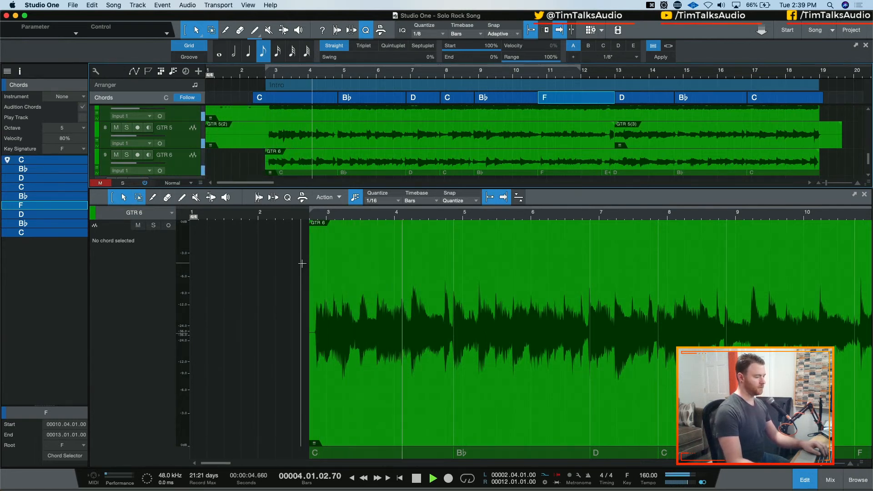
# Step: Open the Drums event of the KICK track in the editor at its crash rows and stop playback
pyautogui.press('F2')
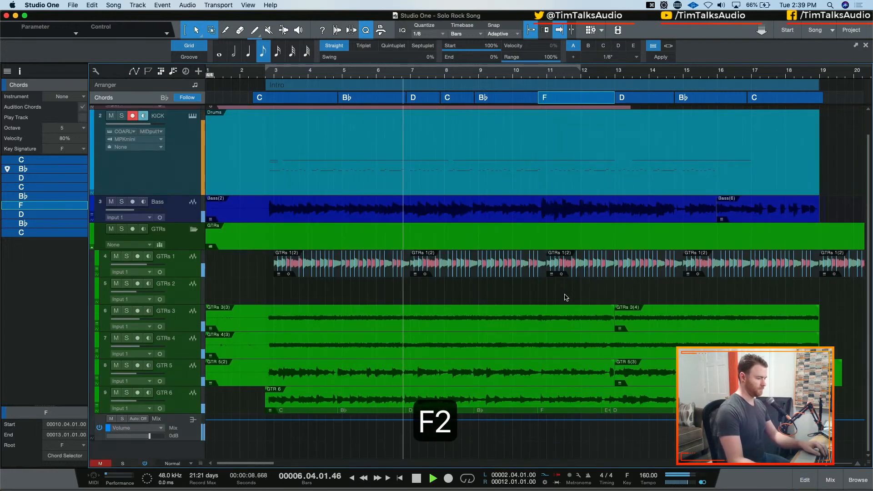
pyautogui.doubleClick(355, 184)
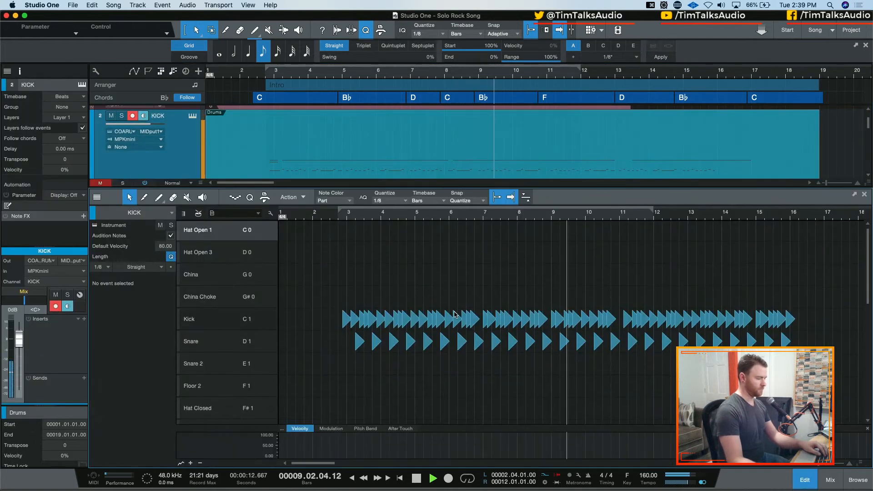
pyautogui.scroll(-5, 454, 314)
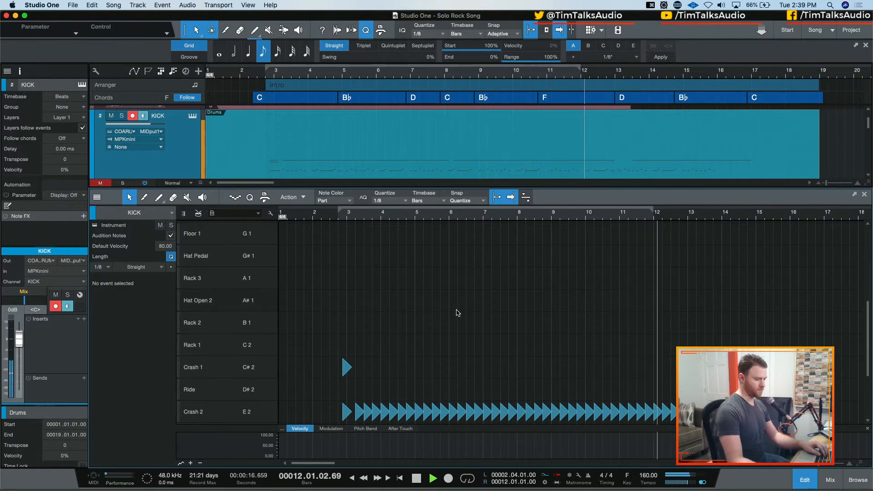
pyautogui.press('space')
pyautogui.click(193, 411)
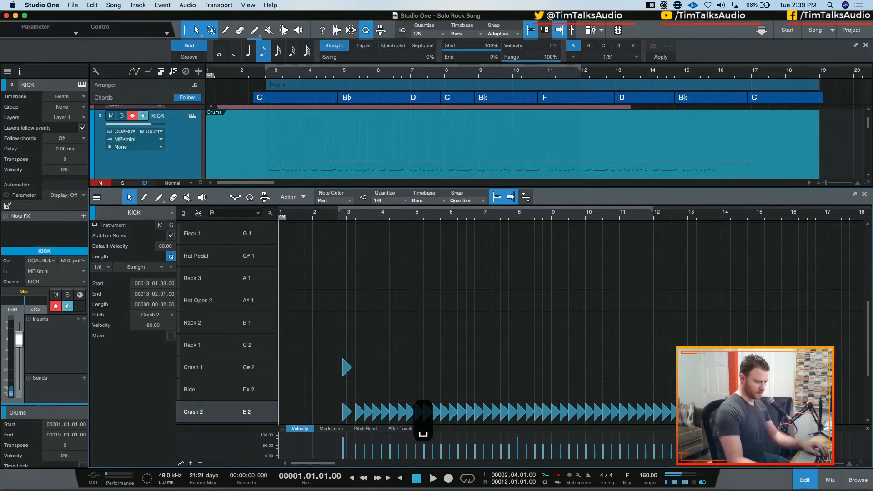
pyautogui.press('e')
pyautogui.press('super+z')
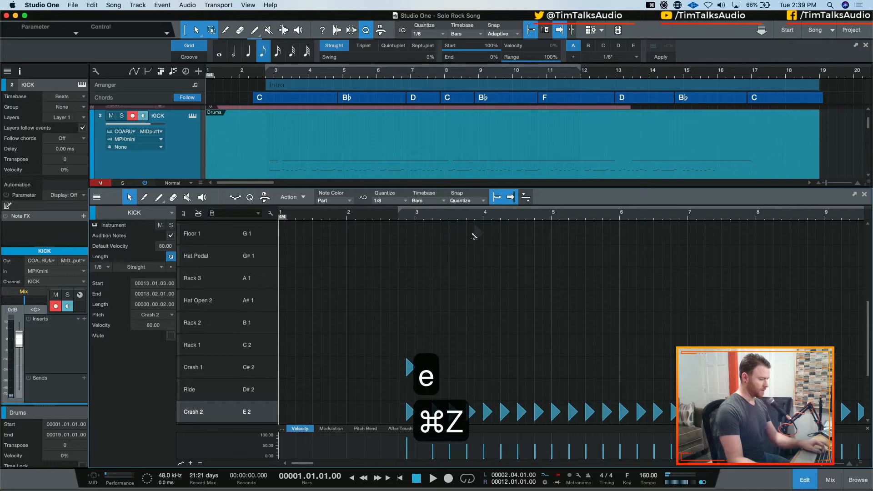
# Step: Fill the gap in the Crash 2 row by adding notes at bar 13 beats 1 and 2
pyautogui.hscroll(10, 457, 273)
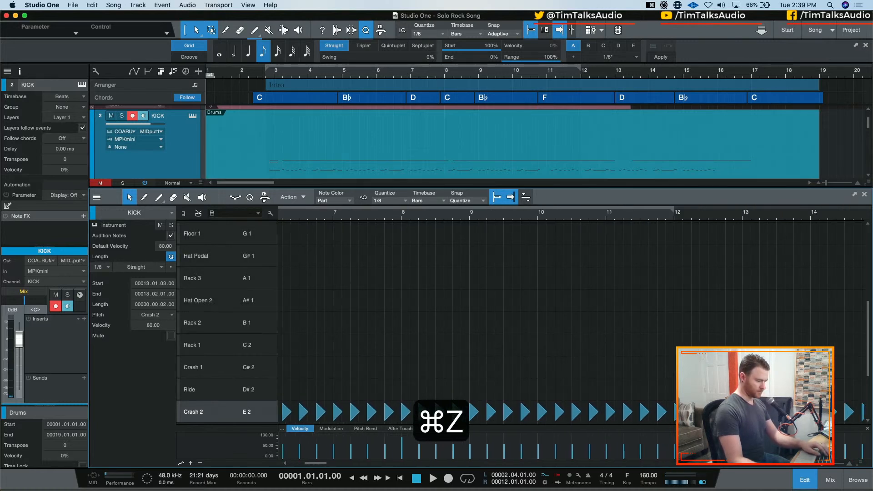
pyautogui.doubleClick(746, 412)
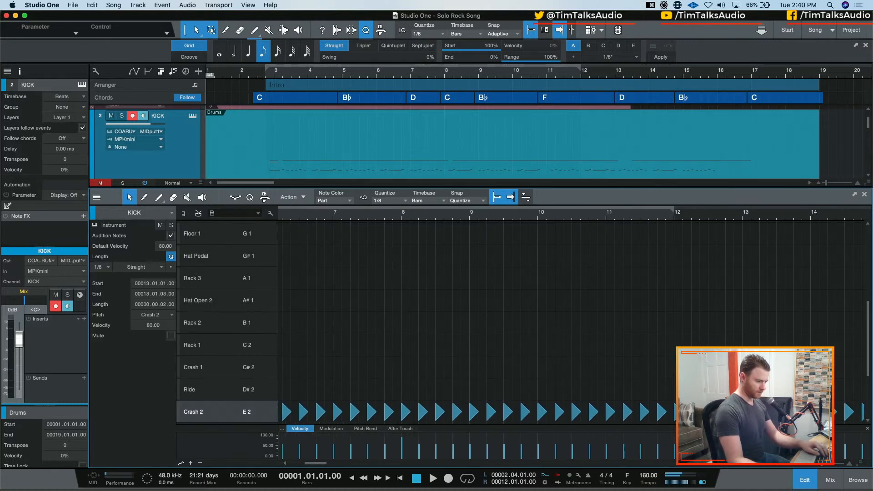
pyautogui.click(763, 412)
# Step: Duplicate the bar 16 Crash 2 notes twice so the crash pattern runs up to bar 19
pyautogui.hscroll(7, 649, 363)
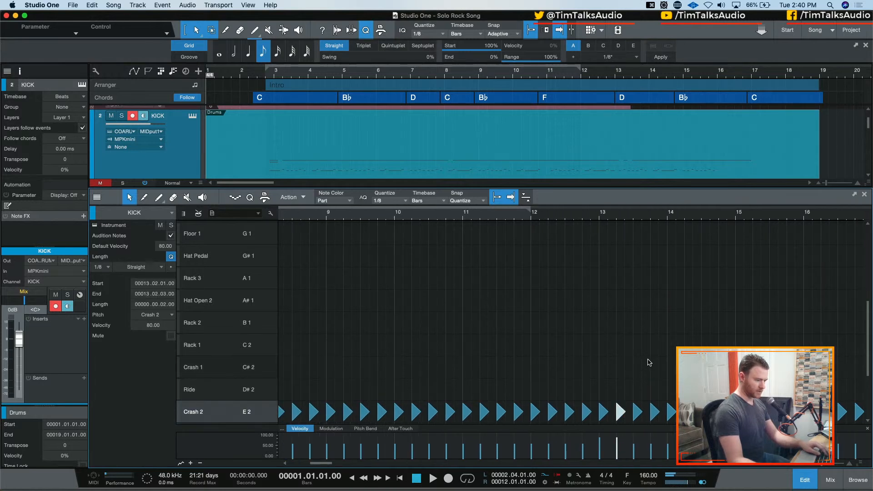
pyautogui.hscroll(1, 648, 363)
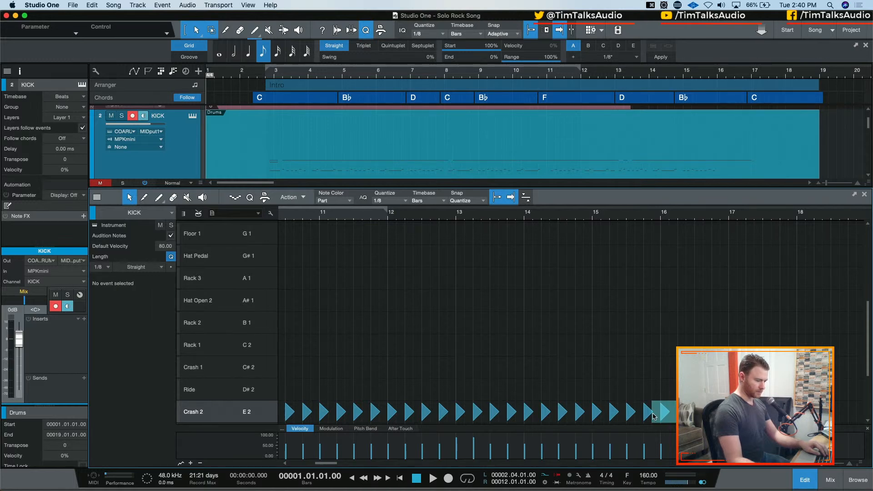
pyautogui.press('d')
pyautogui.press('d')
pyautogui.hscroll(3, 663, 366)
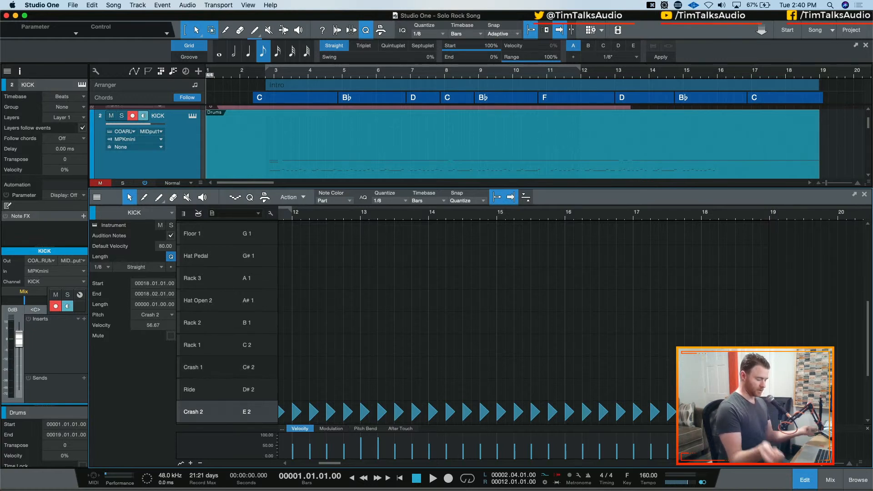
# Step: Bring the kick and snare rows into view and briefly play the drum part from bar 2
pyautogui.press('w')
pyautogui.press('w')
pyautogui.press('w')
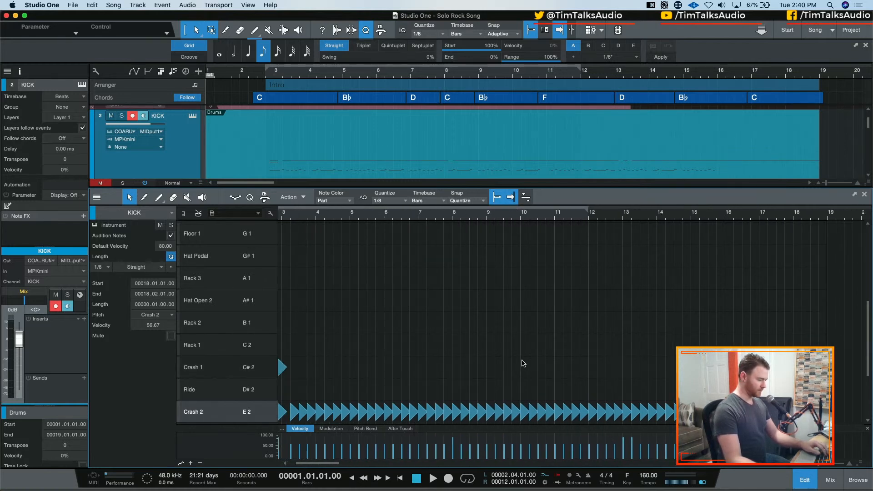
pyautogui.hscroll(-3, 523, 366)
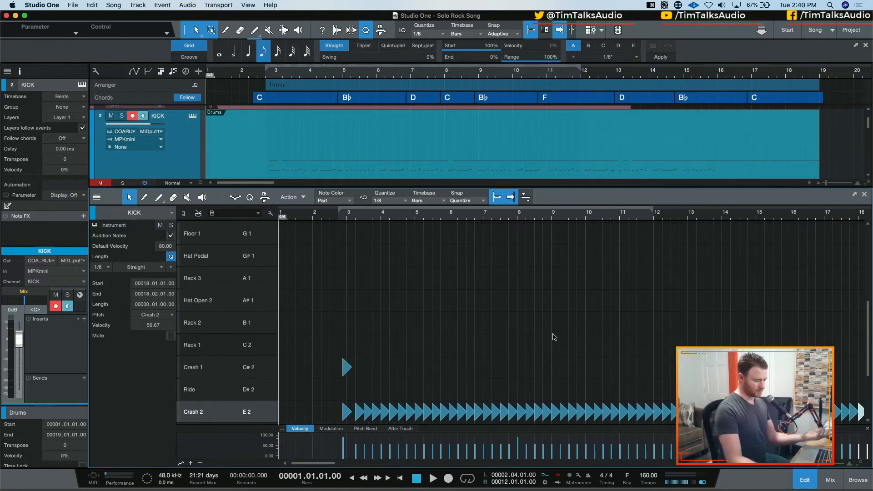
pyautogui.scroll(5, 420, 289)
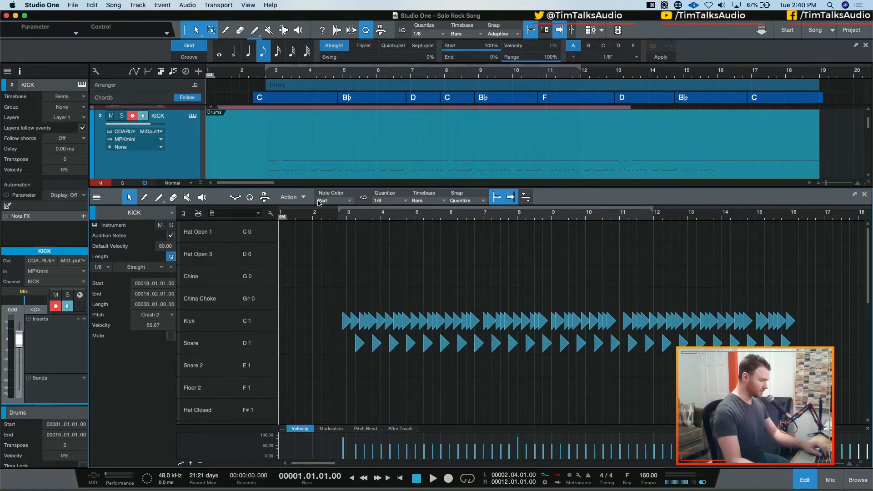
pyautogui.click(326, 219)
pyautogui.press('space')
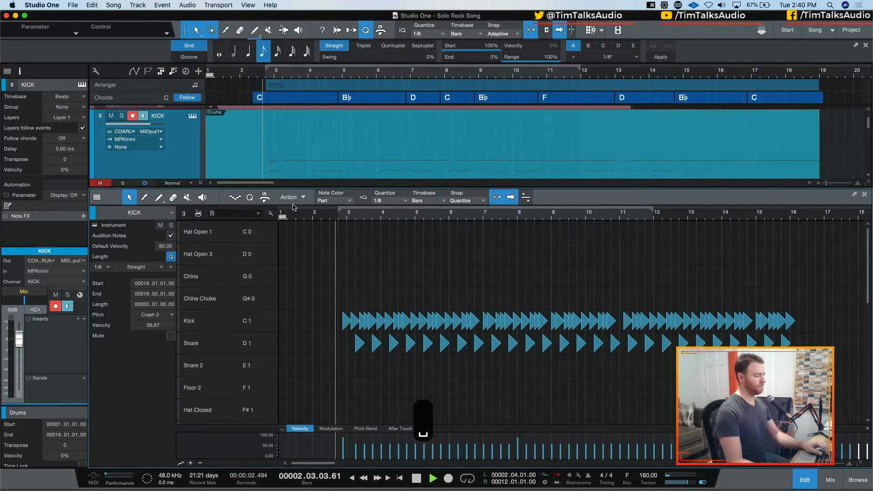
pyautogui.press('e')
pyautogui.press('space')
# Step: Return to the start of the song, play the opening of the kick pattern and stop in bar 3
pyautogui.press(',')
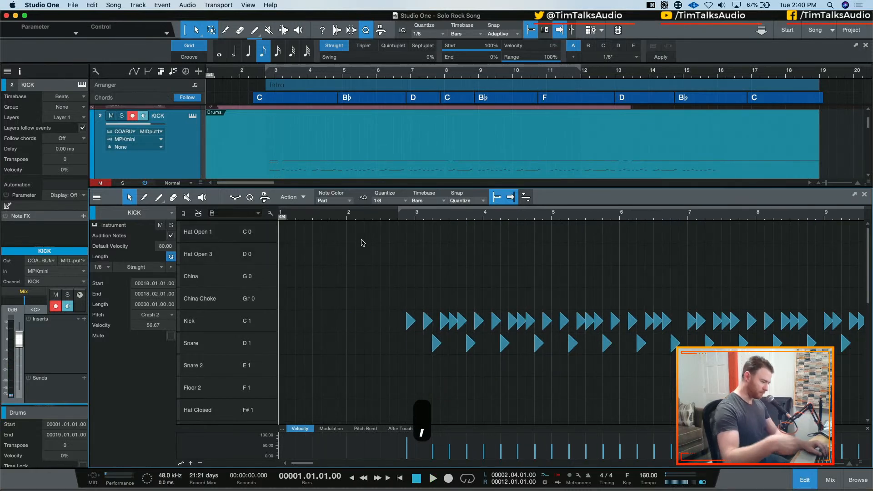
pyautogui.press('space')
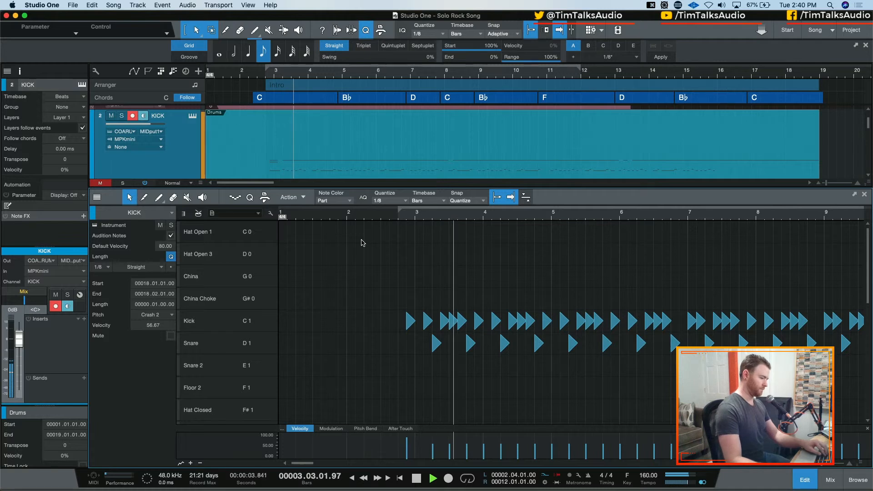
pyautogui.press('space')
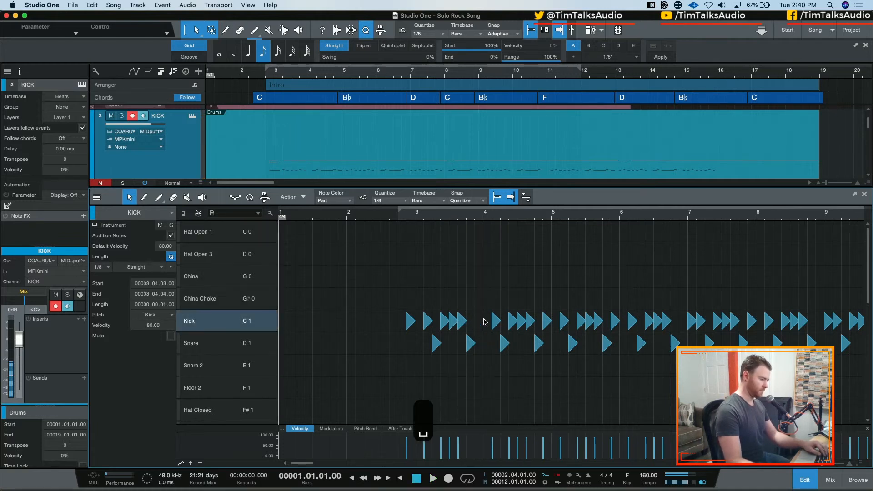
# Step: Add a Kick note at bar 4 beat 1, between the two existing kicks there
pyautogui.click(480, 321)
pyautogui.moveTo(486, 323); pyautogui.dragTo(494, 323)
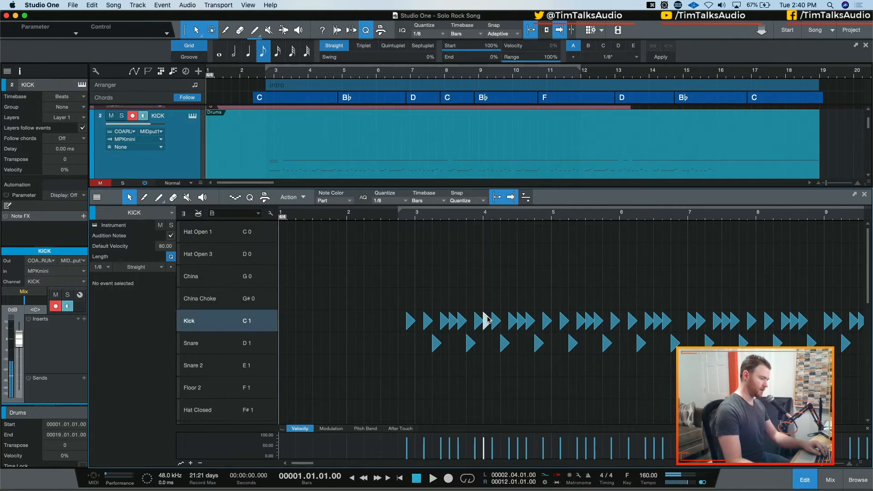
pyautogui.rightClick(179, 318)
pyautogui.click(226, 315)
pyautogui.rightClick(221, 316)
pyautogui.click(203, 324)
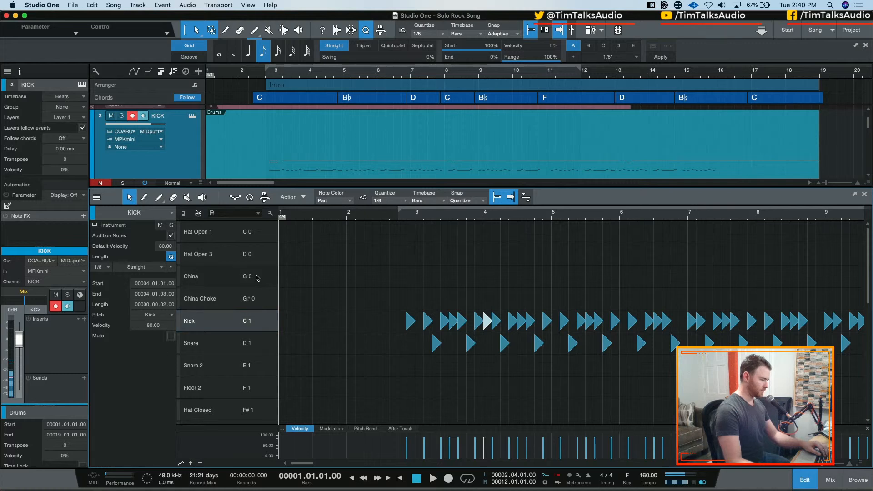
# Step: Set the playback cursor to bar 2 beat 4 and play the kick pattern through bar 5
pyautogui.click(400, 217)
pyautogui.press('e')
pyautogui.press('space')
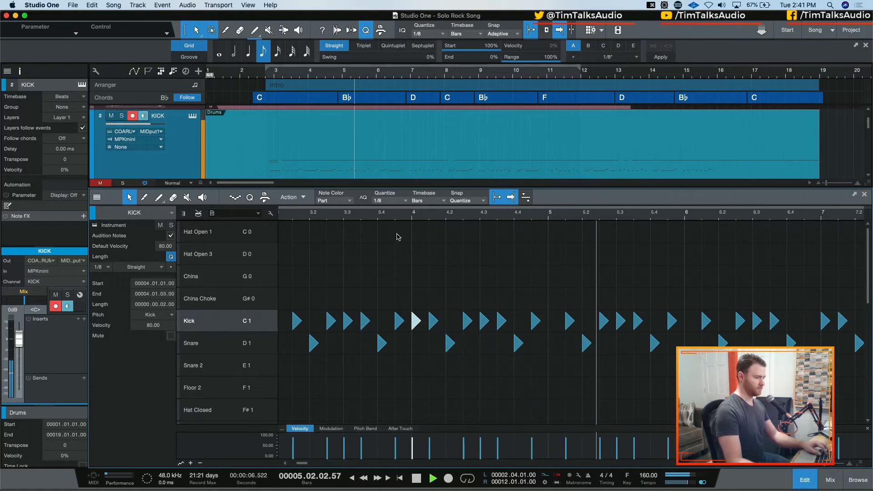
pyautogui.press('space')
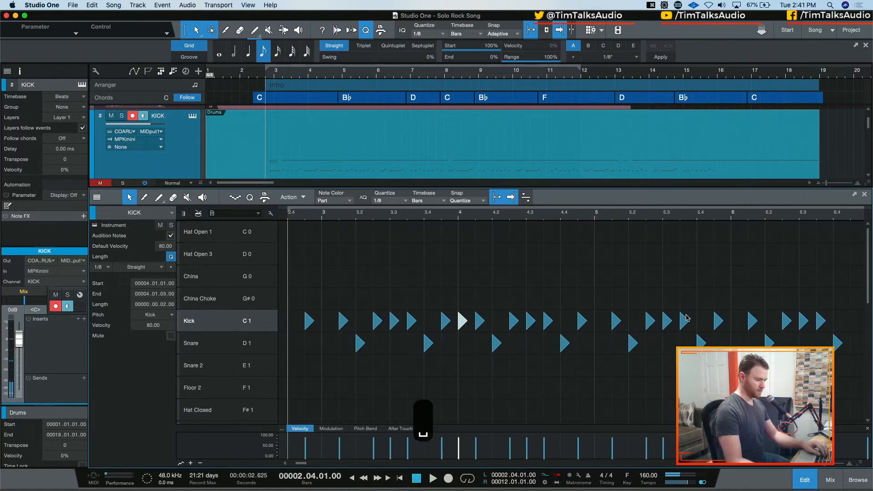
# Step: Move the Kick note at bar 7 beat 1 earlier to 6.04.03 and play the pattern from bar 4
pyautogui.click(735, 323)
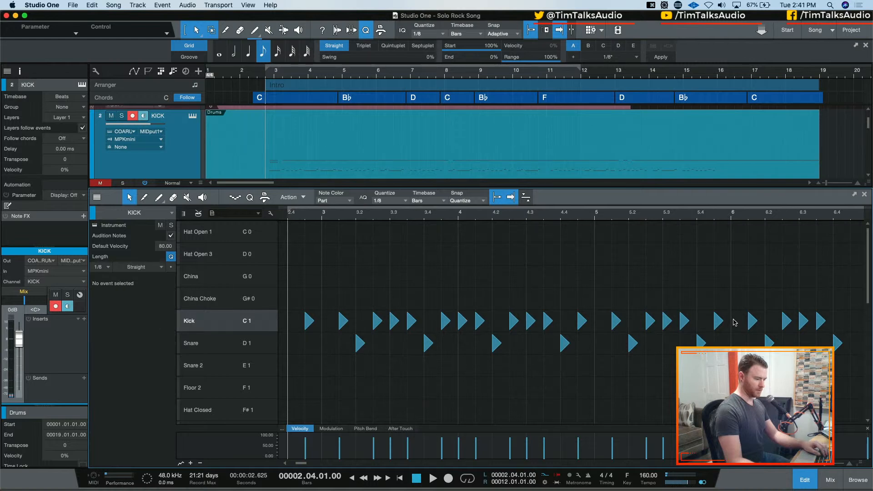
pyautogui.hscroll(5, 657, 304)
pyautogui.moveTo(665, 321); pyautogui.dragTo(647, 320)
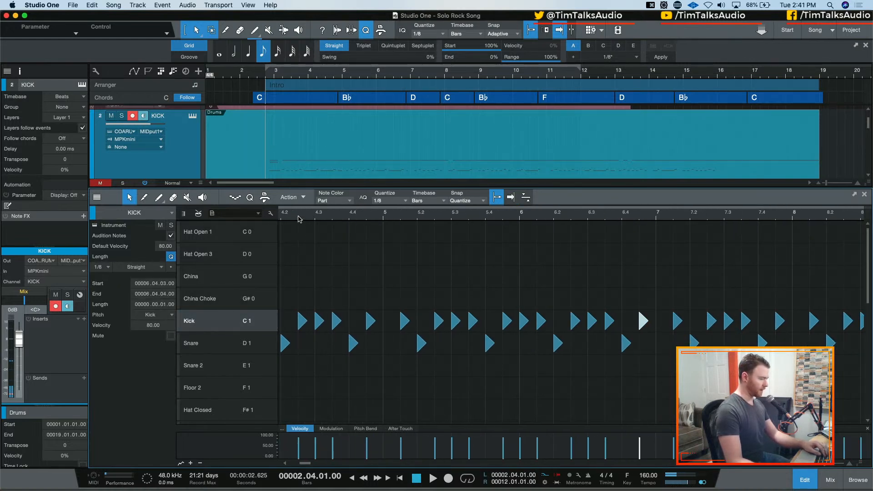
pyautogui.press('space')
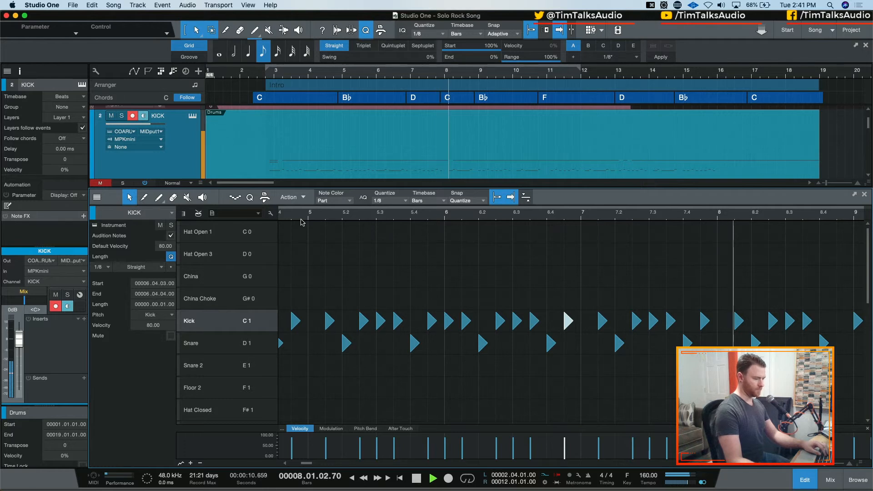
pyautogui.press('space')
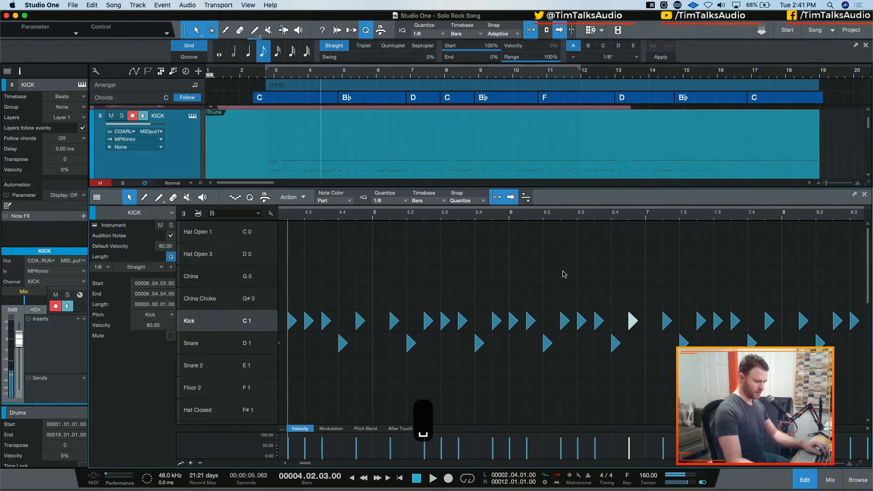
# Step: Move the Kick note at bar 9 beat 1 earlier to 8.04.03 and replay the pattern from bar 4
pyautogui.hscroll(5, 564, 274)
pyautogui.moveTo(602, 322)
pyautogui.mouseDown()
pyautogui.moveTo(591, 334)
pyautogui.moveTo(591, 321)
pyautogui.mouseUp()
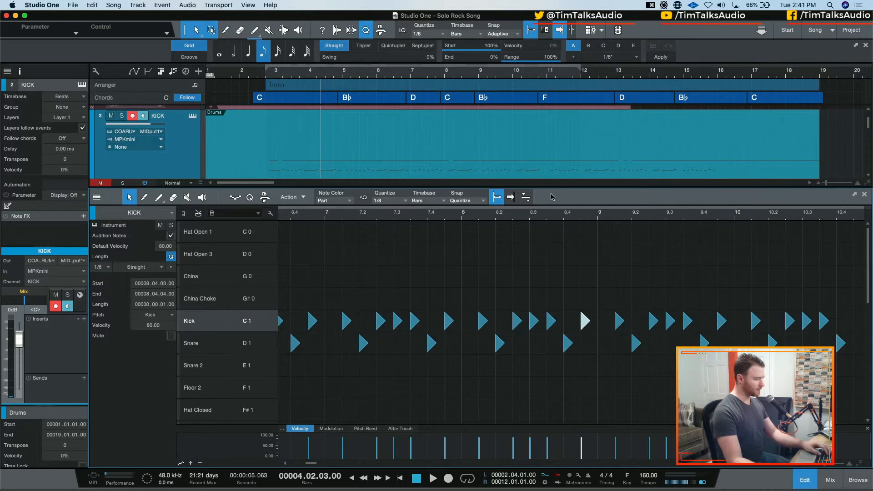
pyautogui.press('space')
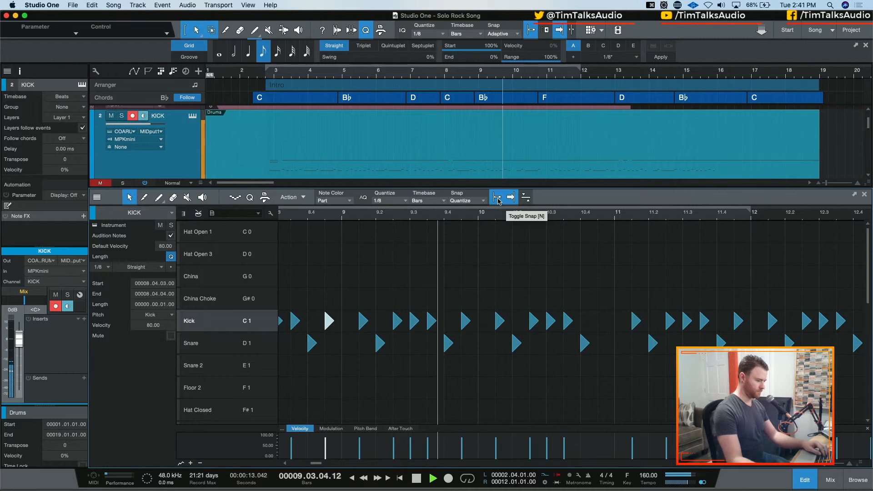
pyautogui.press('space')
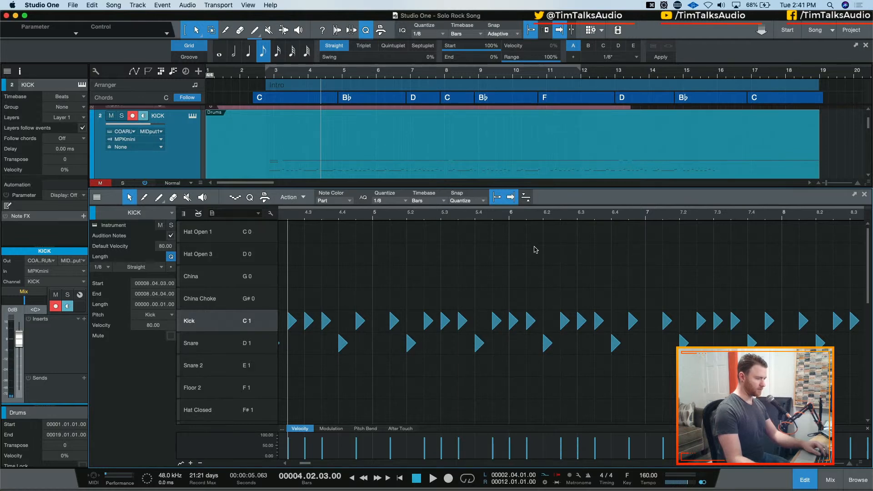
# Step: Set the playback cursor to bar 8 and play the drum pattern into bar 11
pyautogui.press('w')
pyautogui.press('w')
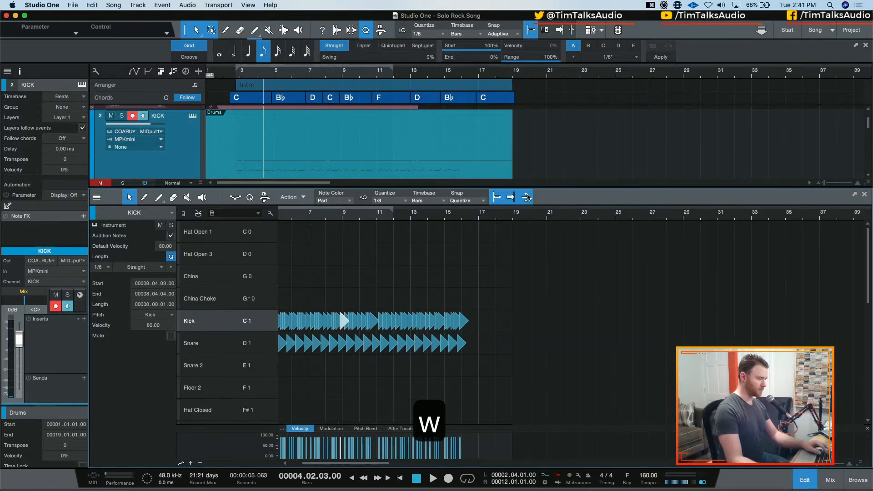
pyautogui.press('e')
pyautogui.press('e')
pyautogui.press('e')
pyautogui.press('e')
pyautogui.hscroll(10, 481, 230)
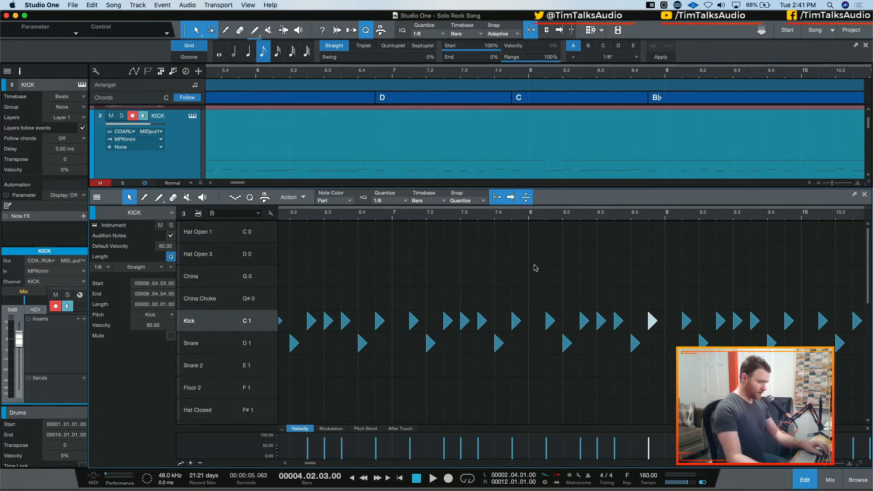
pyautogui.hscroll(4, 534, 268)
pyautogui.hscroll(6, 533, 264)
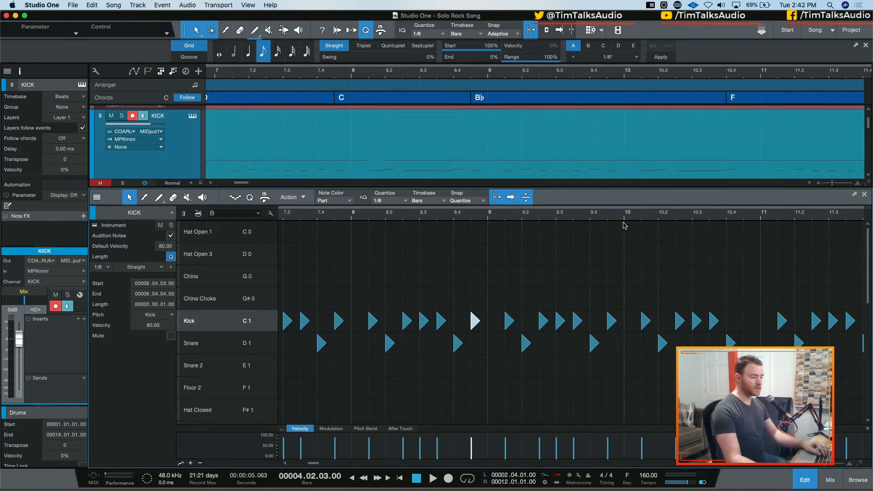
pyautogui.click(344, 223)
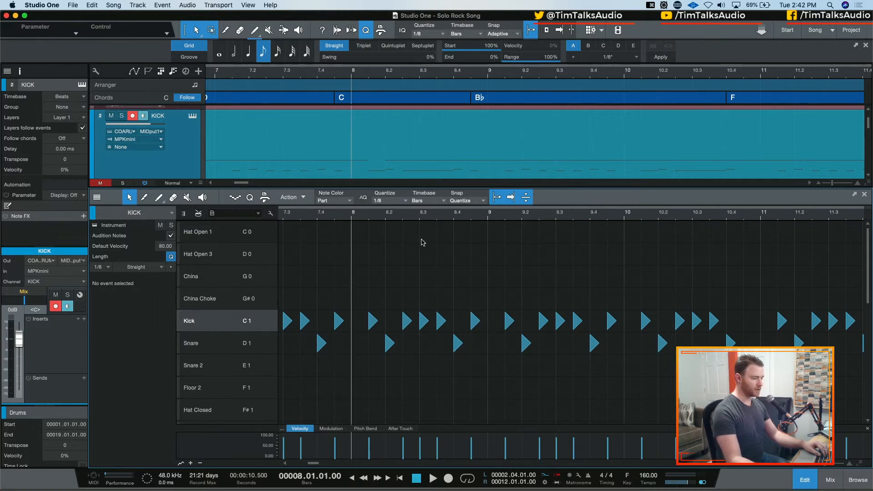
pyautogui.press('space')
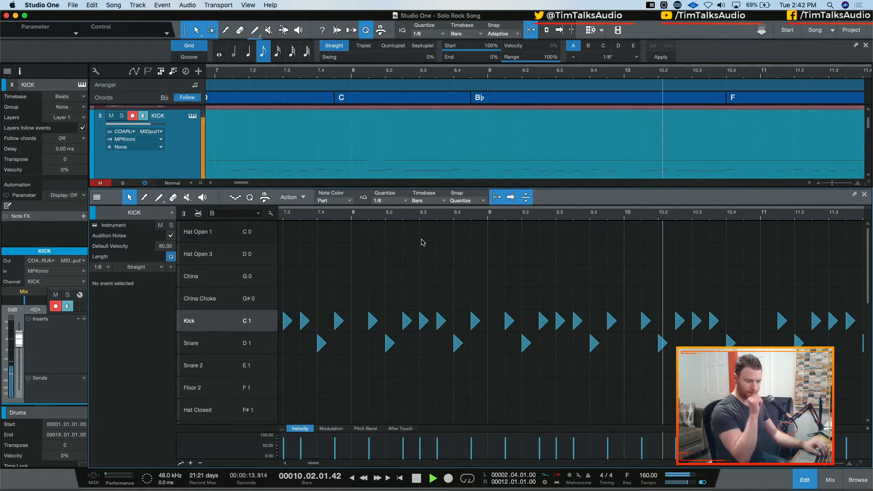
pyautogui.press('space')
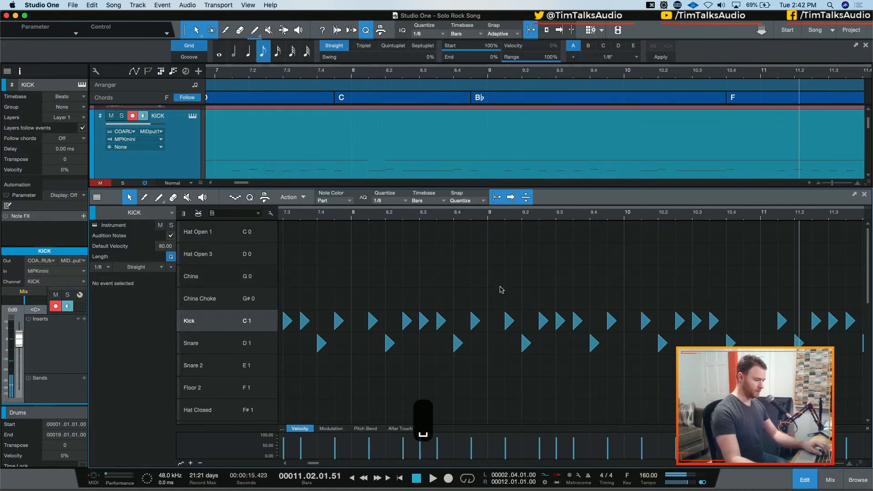
# Step: Add a Kick note at 10.04.03 and replay the pattern from bar 8 to bar 12
pyautogui.hscroll(2, 546, 295)
pyautogui.click(699, 325)
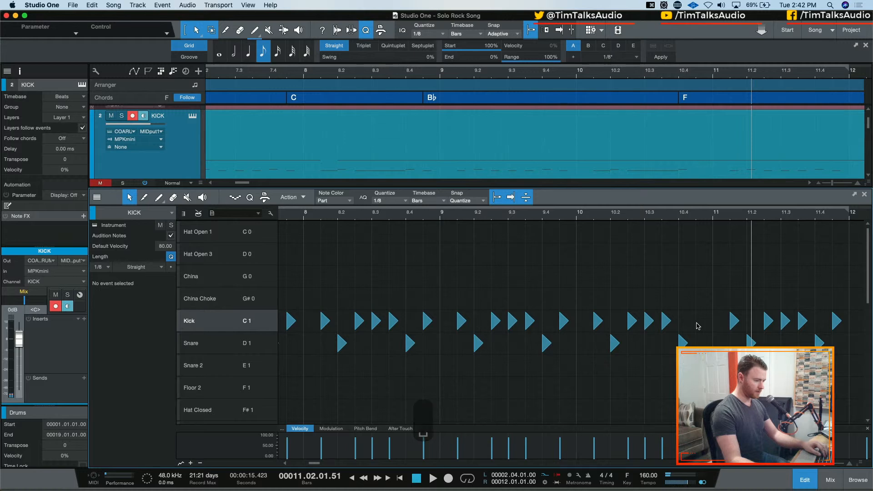
pyautogui.click(304, 215)
pyautogui.press('space')
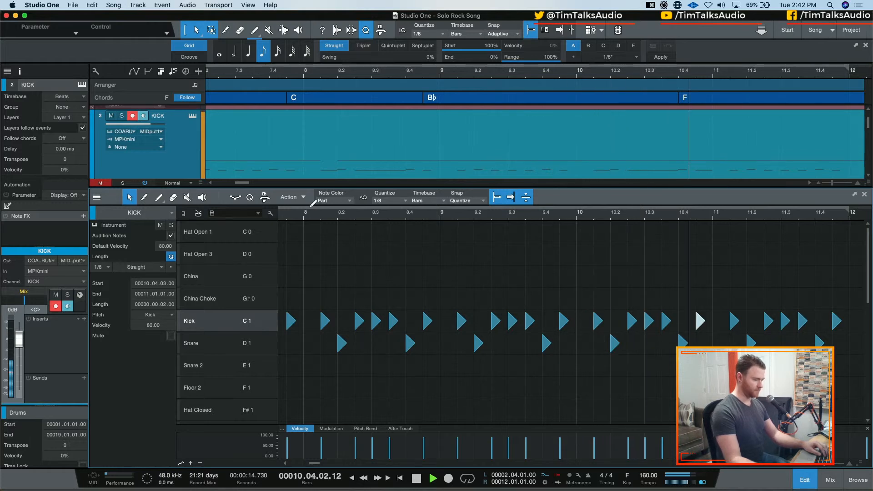
pyautogui.press('w')
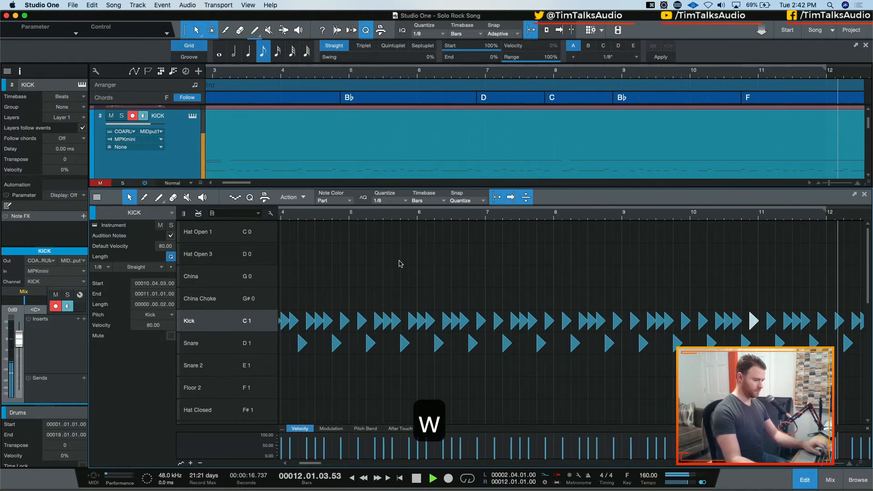
pyautogui.press('space')
# Step: Set the playback cursor to bar 9 and play the pattern twice through bar 11
pyautogui.hscroll(3, 405, 264)
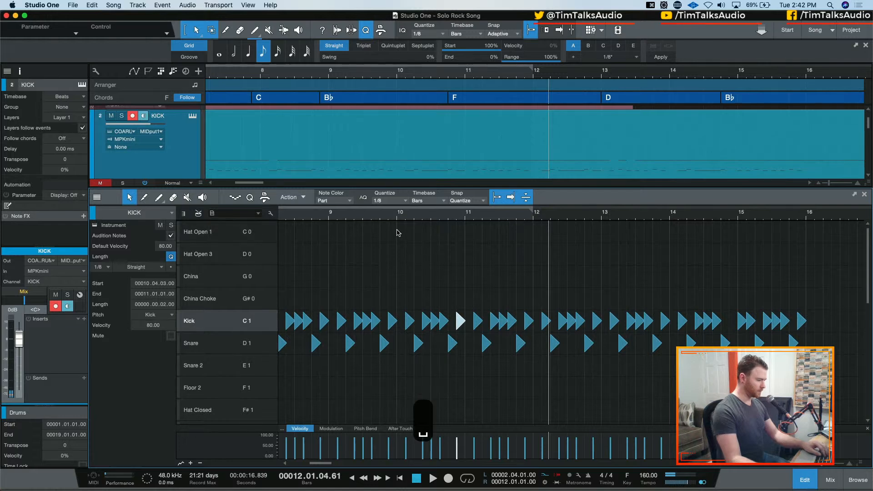
pyautogui.click(327, 217)
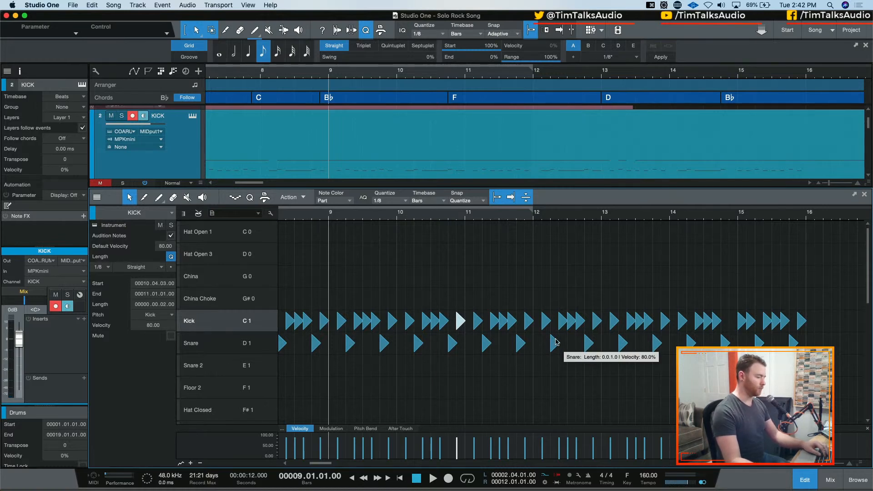
pyautogui.press('space')
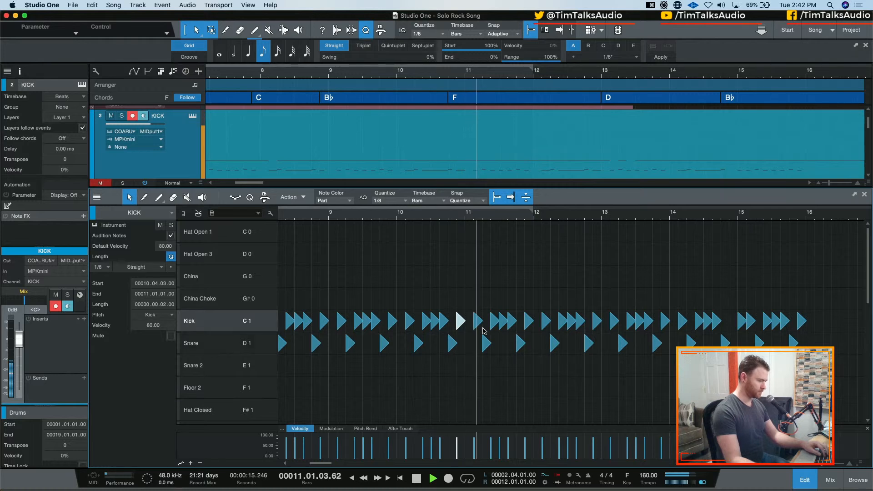
pyautogui.press('space')
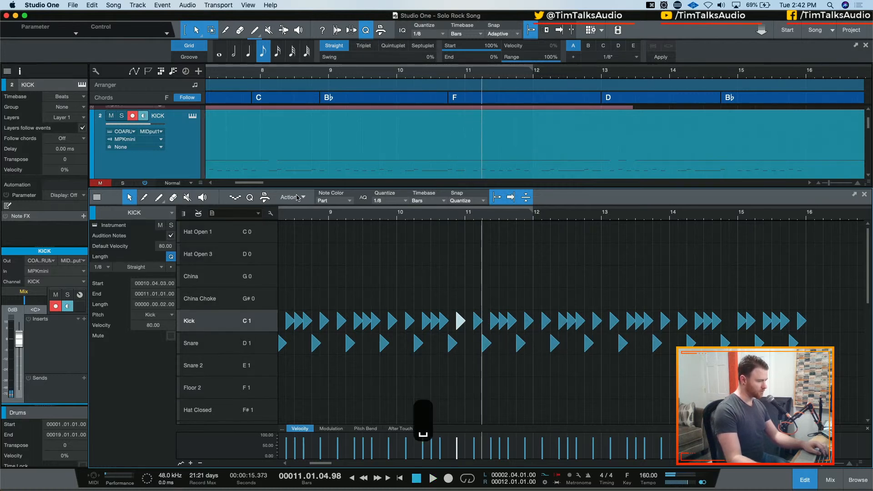
pyautogui.press('space')
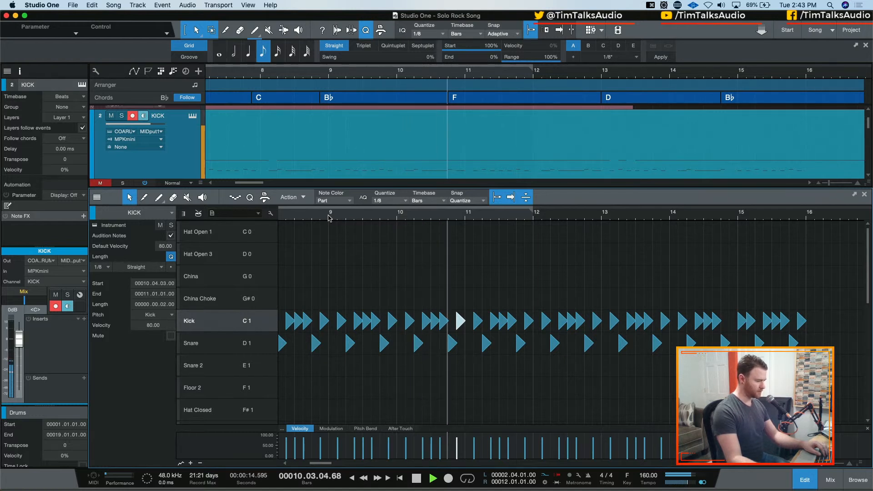
pyautogui.press('space')
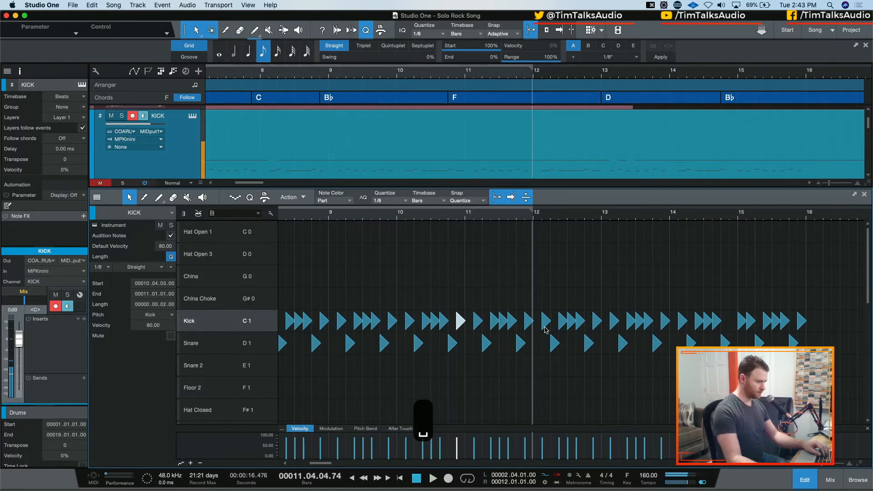
# Step: Add a Kick note at bar 12 beat 1, between the kicks at 11.04.03 and 12.01.03
pyautogui.click(530, 321)
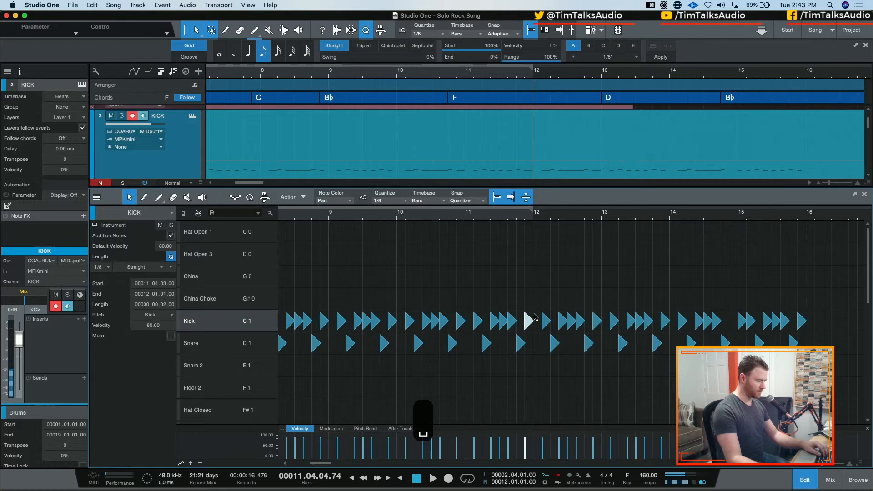
pyautogui.press('Delete')
pyautogui.doubleClick(531, 323)
pyautogui.press('e')
pyautogui.press('e')
pyautogui.doubleClick(537, 320)
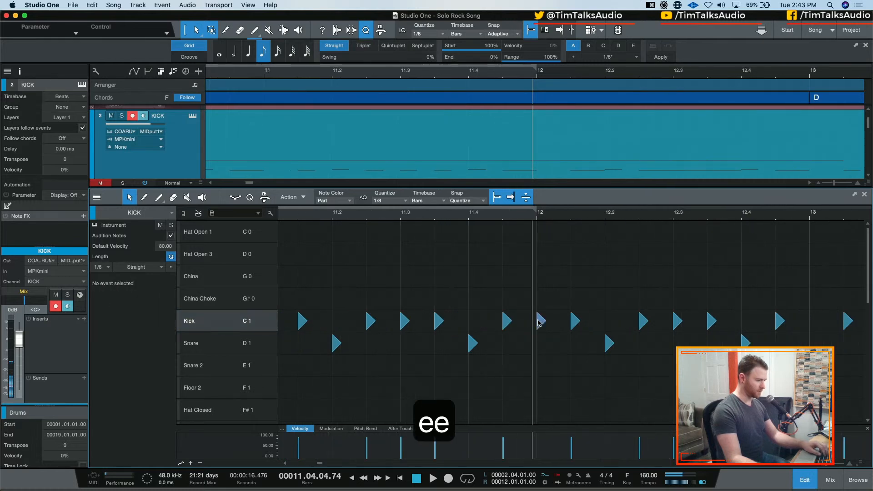
pyautogui.press('w')
pyautogui.press('w')
# Step: Play the edited kicks around bar 12, then replay the pattern from 10.01.03 through bar 13
pyautogui.press('space')
pyautogui.press('space')
pyautogui.press('space')
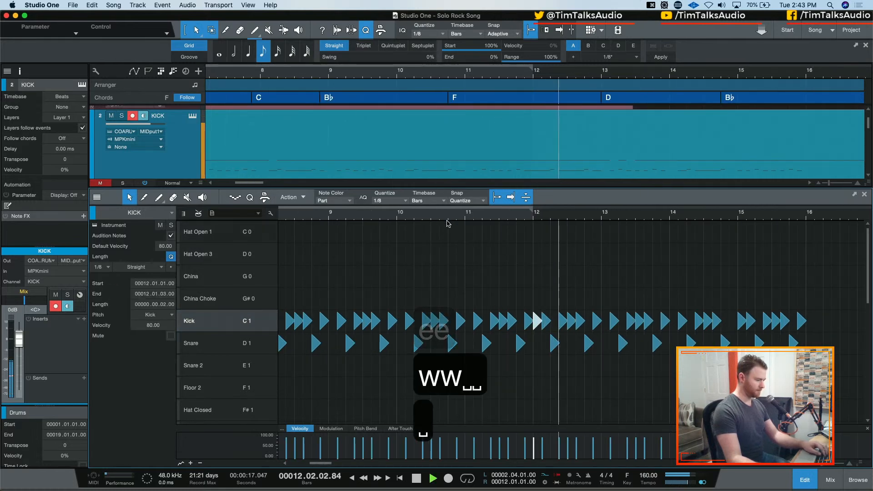
pyautogui.press('space')
pyautogui.press('space')
pyautogui.click(423, 220)
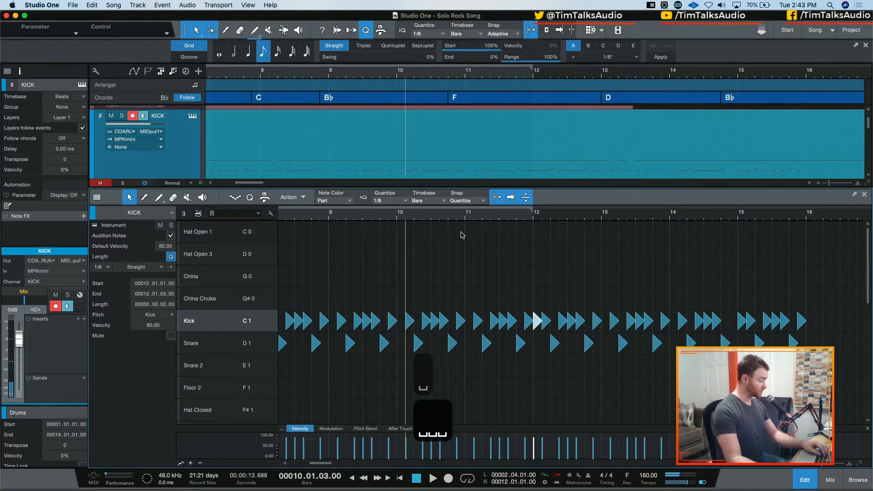
pyautogui.press('space')
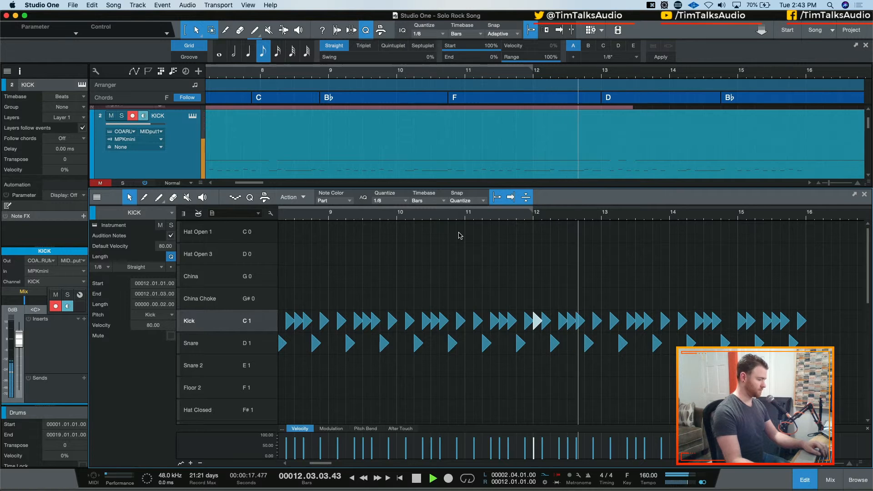
pyautogui.press('space')
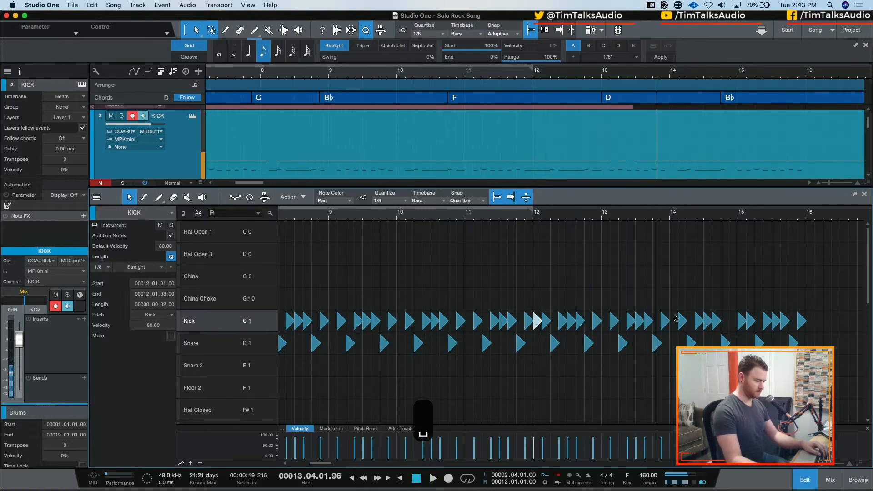
# Step: Add a Kick note at bar 14 beat 1 and move the Kick at bar 15 beat 1 earlier to 14.04.03
pyautogui.click(671, 320)
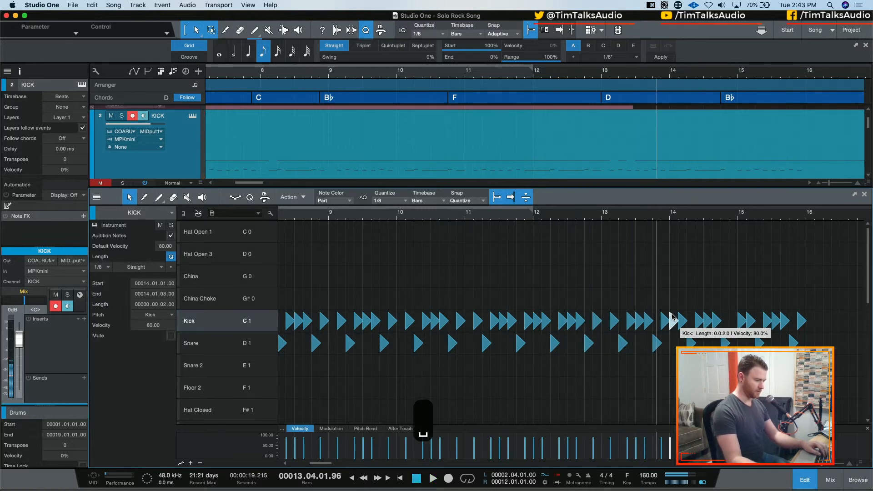
pyautogui.click(735, 322)
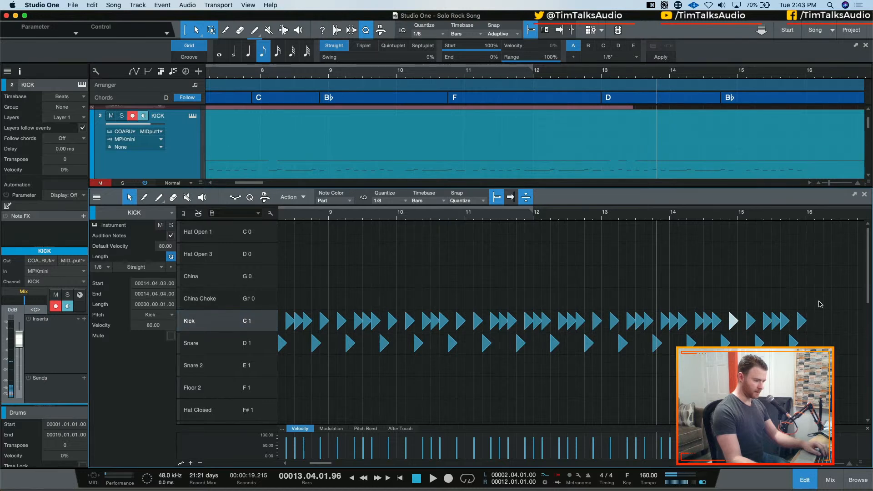
# Step: Delete the remaining Kick and Snare notes from 15.01.03 onward
pyautogui.hscroll(5, 702, 286)
pyautogui.moveTo(556, 298); pyautogui.dragTo(621, 354)
pyautogui.press('BackSpace')
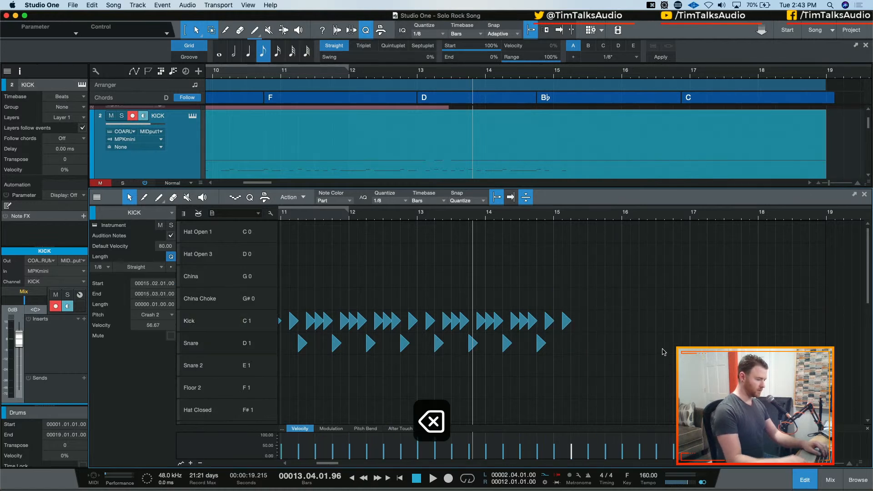
pyautogui.moveTo(595, 289); pyautogui.dragTo(557, 334)
pyautogui.press('BackSpace')
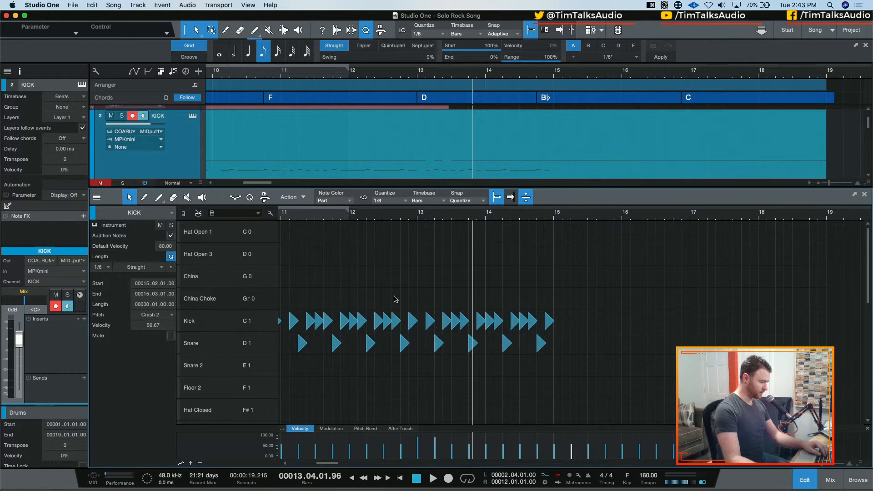
# Step: Duplicate the Kick and Snare notes of bars 13 and 14 into bars 15 and 16, and play the pattern to bar 17
pyautogui.moveTo(426, 299); pyautogui.dragTo(576, 382)
pyautogui.press('d')
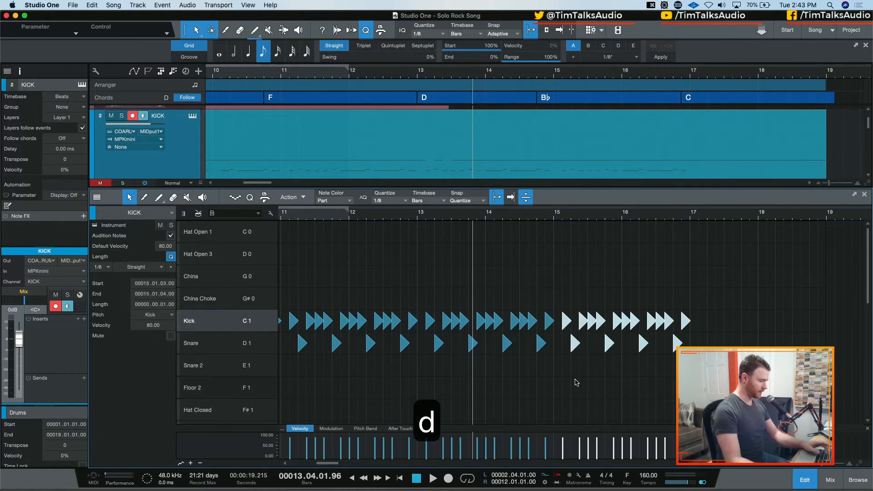
pyautogui.moveTo(290, 216); pyautogui.dragTo(300, 218)
pyautogui.press('space')
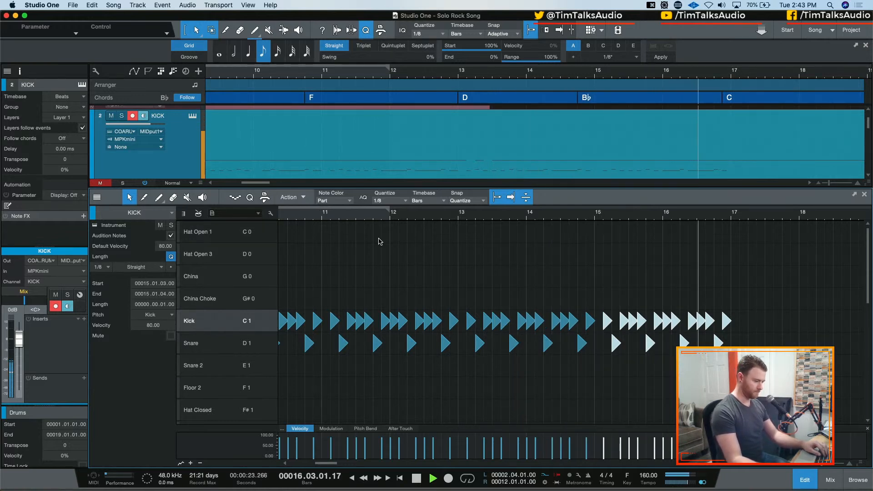
pyautogui.press('space')
# Step: Duplicate the selected Kick and Snare notes into bars 17 and 18 and play them
pyautogui.press('d')
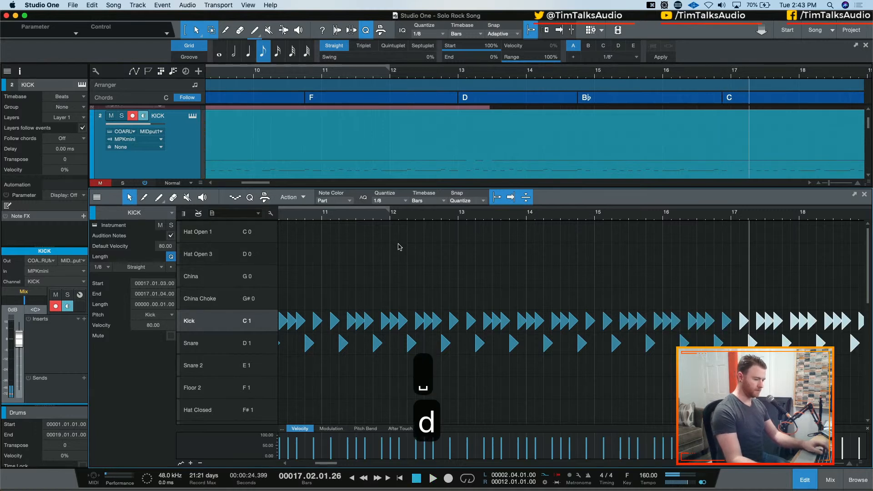
pyautogui.press('space')
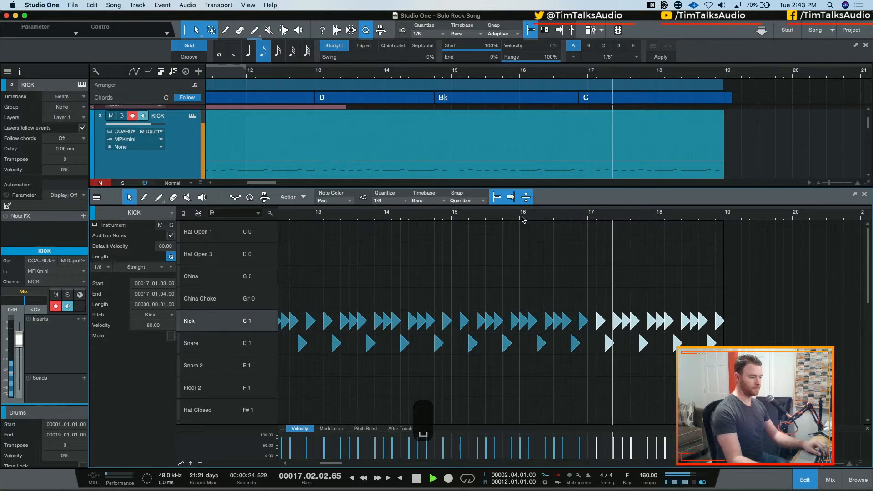
pyautogui.press('space')
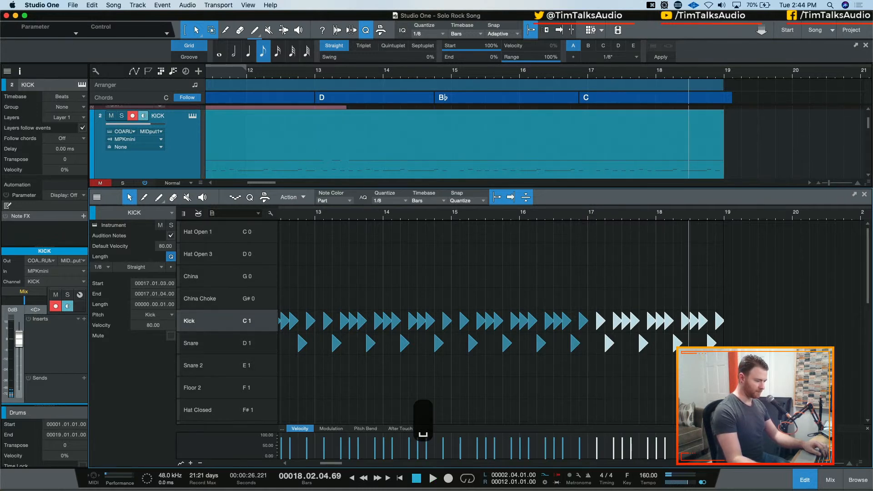
# Step: Add Snare notes at 18.02.03, 18.03.01, 18.03.03 and 18.04.03 to form a fill at the end of bar 18
pyautogui.press('e')
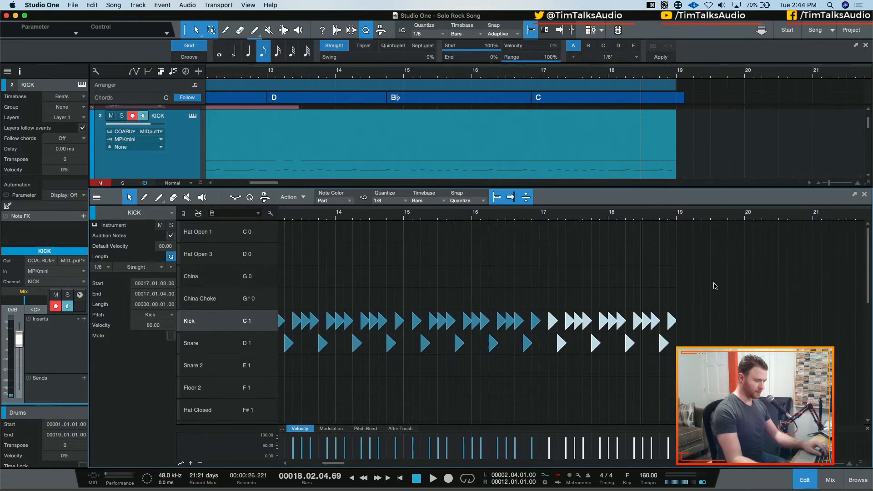
pyautogui.press('e')
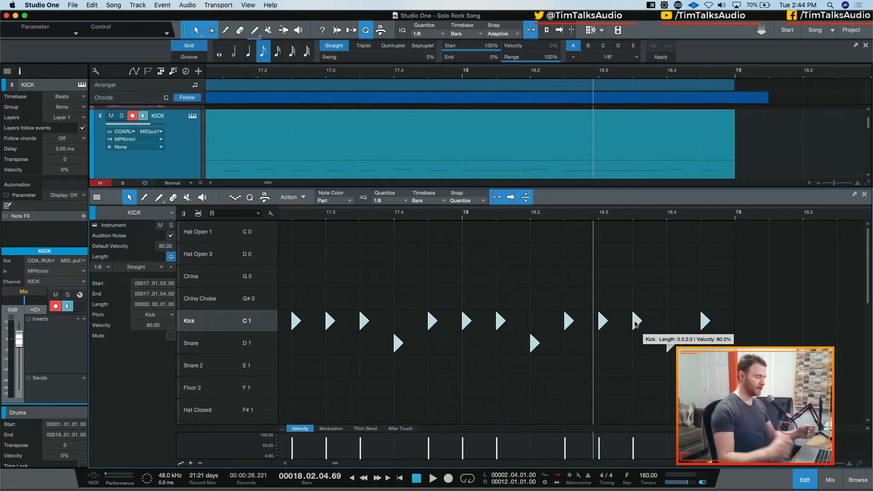
pyautogui.doubleClick(566, 346)
pyautogui.click(603, 345)
pyautogui.doubleClick(602, 344)
pyautogui.click(633, 346)
pyautogui.doubleClick(636, 344)
pyautogui.doubleClick(704, 345)
# Step: Delete the Kick notes at 18.02.03 and 18.03.03 under the snare fill
pyautogui.moveTo(549, 286); pyautogui.dragTo(726, 333)
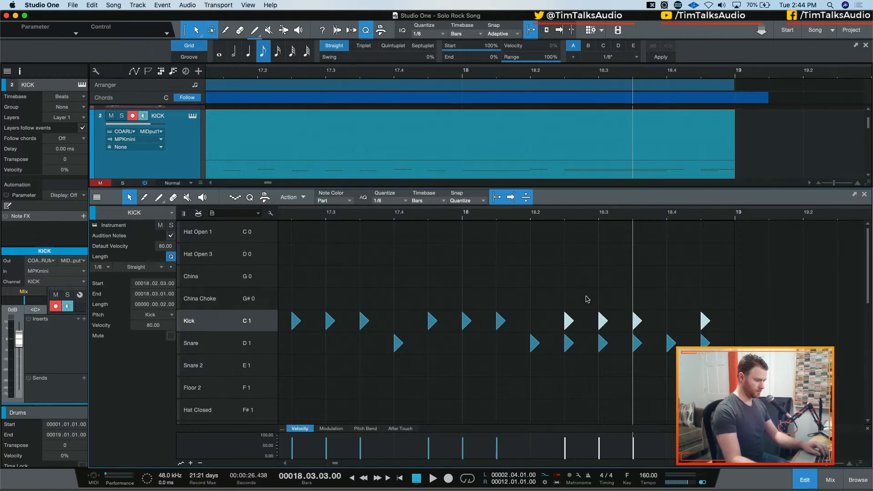
pyautogui.click(568, 321)
pyautogui.click(573, 295)
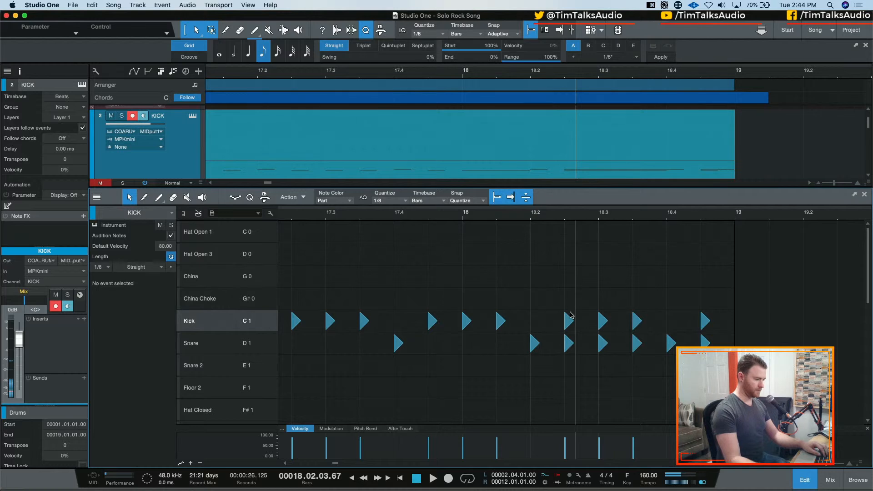
pyautogui.click(569, 320)
pyautogui.press('BackSpace')
pyautogui.click(635, 320)
pyautogui.press('BackSpace')
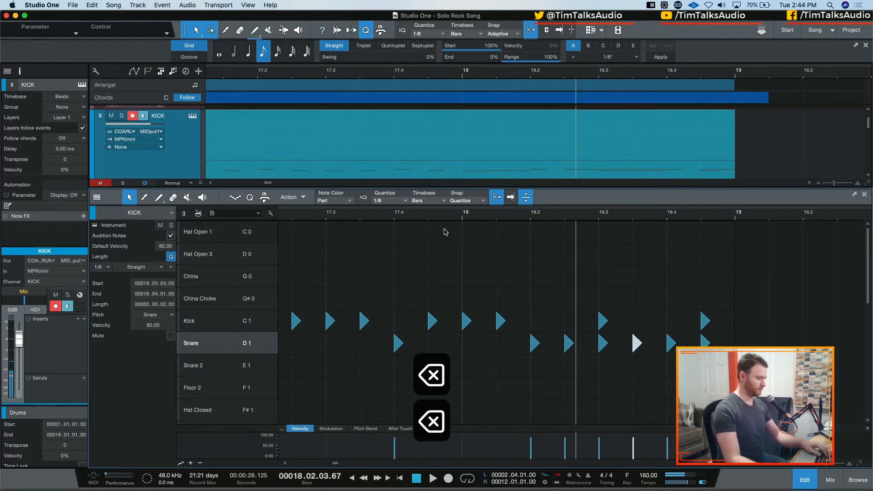
# Step: Play the drum part from bar 17 through the snare fill in bar 18
pyautogui.press('w')
pyautogui.press('w')
pyautogui.click(480, 217)
pyautogui.press('space')
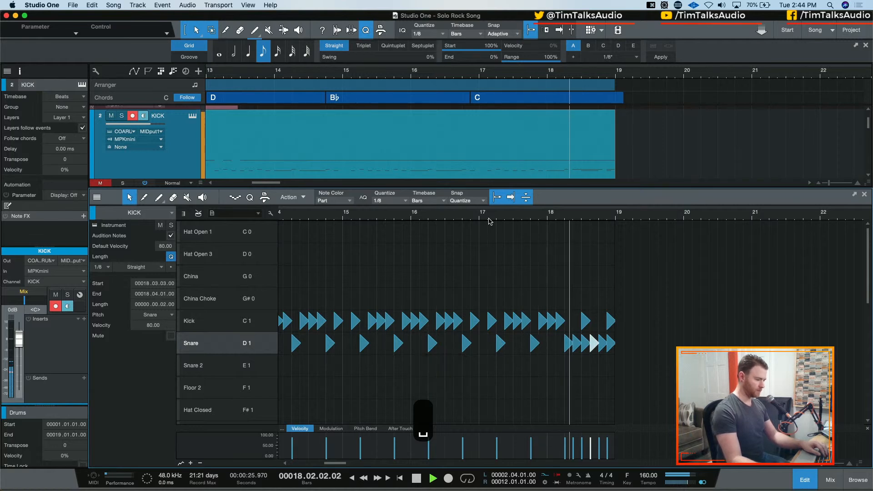
pyautogui.press('space')
# Step: Set the note editor's quantize to 1/16 and add Snare notes at 18.03.04 and 18.04.02
pyautogui.press('e')
pyautogui.press('e')
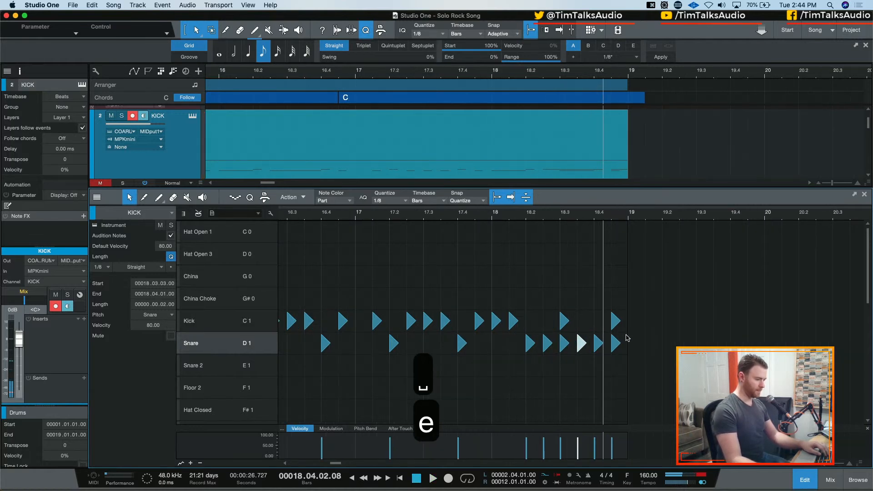
pyautogui.click(373, 203)
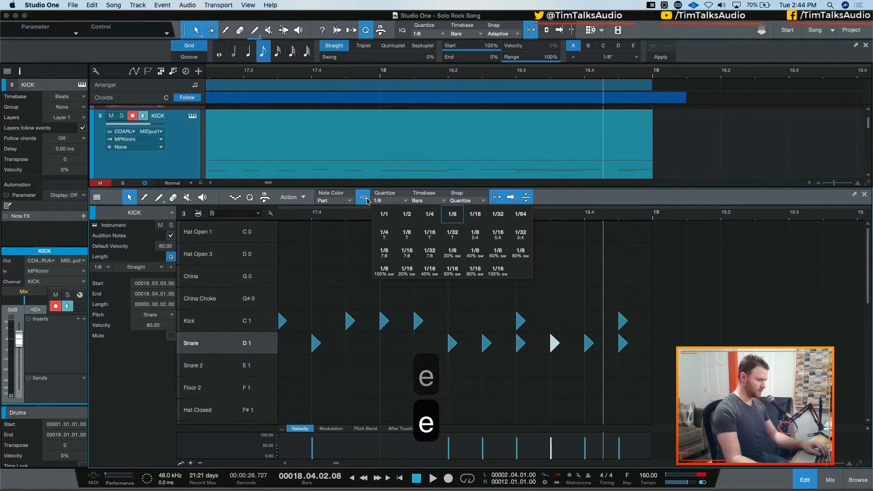
pyautogui.click(488, 263)
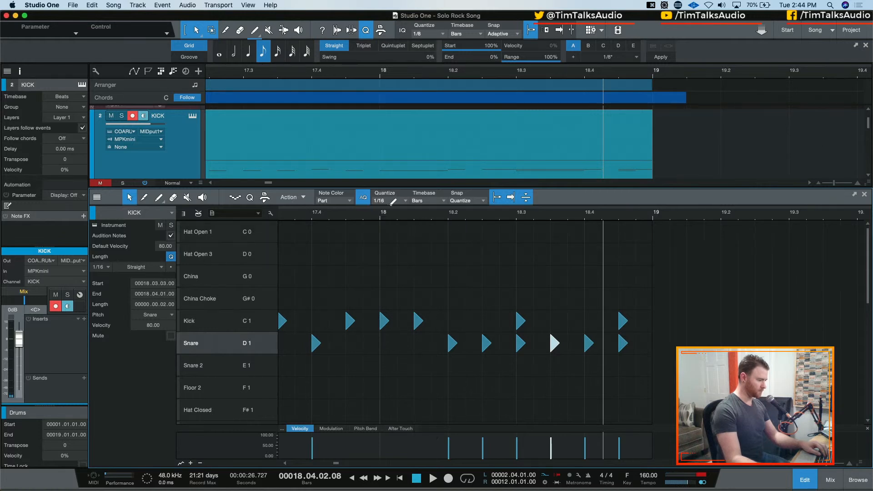
pyautogui.click(572, 343)
pyautogui.click(606, 344)
# Step: Play the extended snare fill from the start of bar 18
pyautogui.click(381, 221)
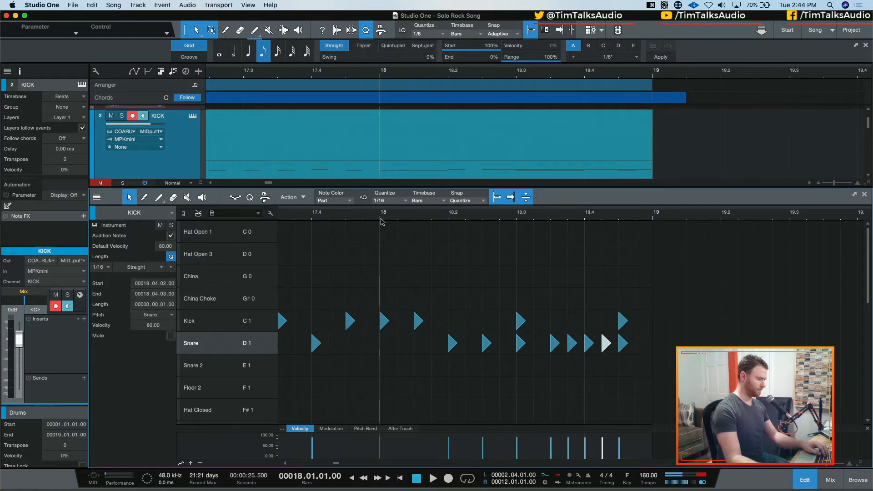
pyautogui.press('space')
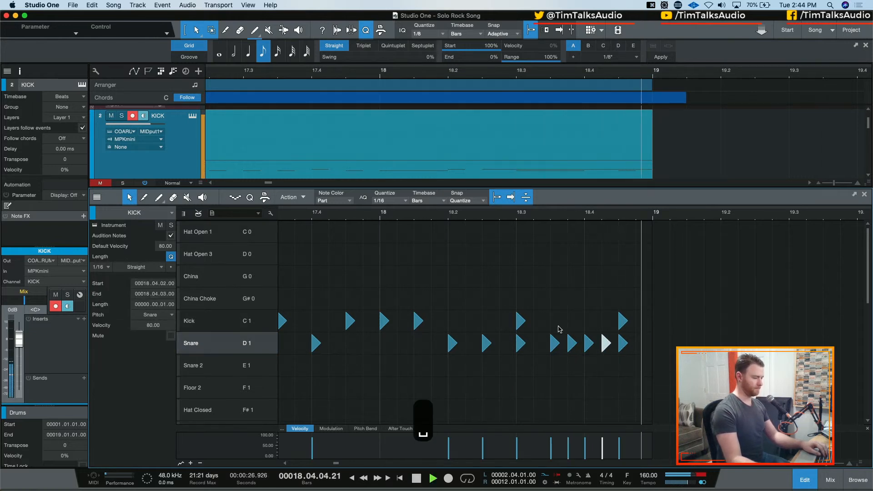
pyautogui.press('space')
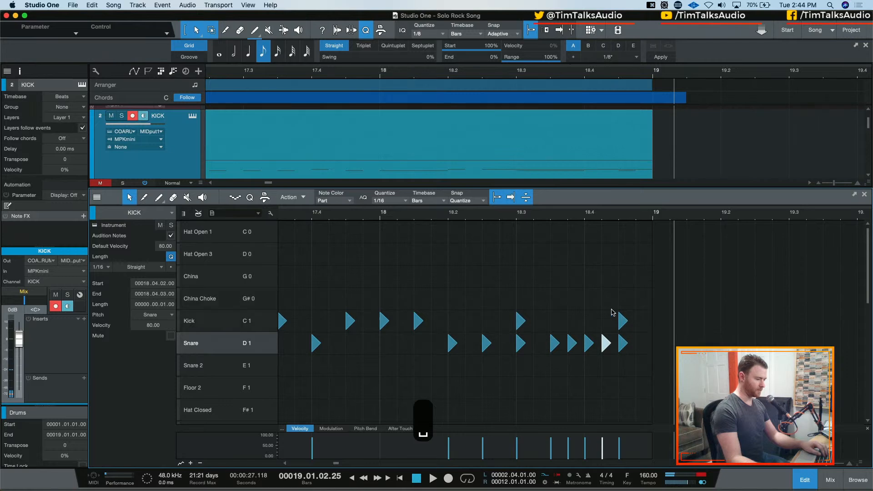
pyautogui.press('space')
pyautogui.press('space')
# Step: Play the drums from bar 15 through the end of the fill
pyautogui.press('w')
pyautogui.press('w')
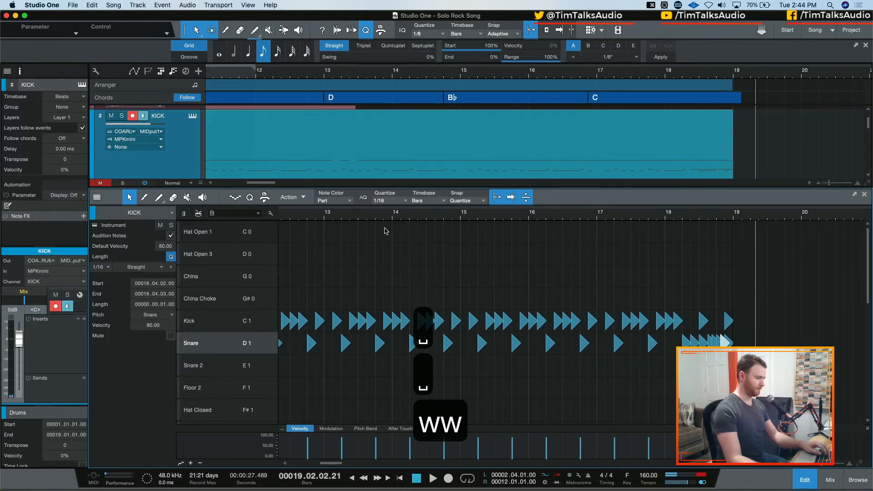
pyautogui.click(459, 218)
pyautogui.press('space')
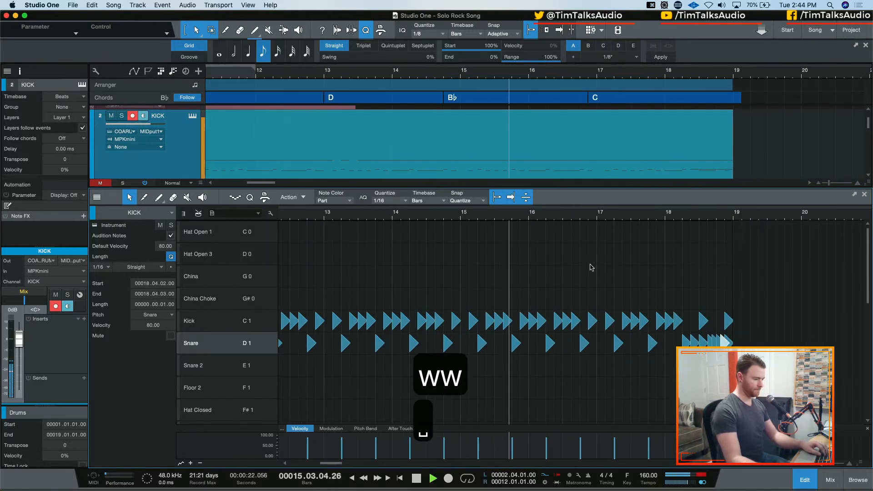
pyautogui.hscroll(3, 588, 269)
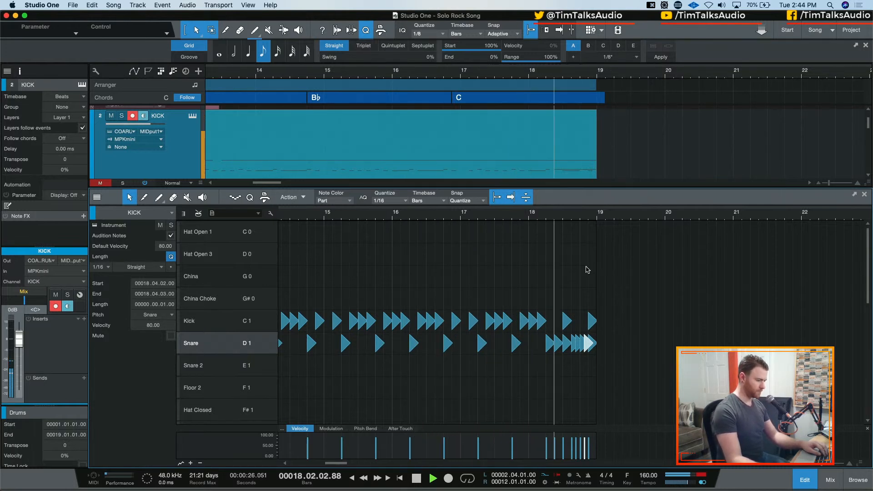
pyautogui.press('space')
# Step: Examine the Snare notes of the fill in bar 18 and the Crash 2 notes that accompany it
pyautogui.press('e')
pyautogui.press('e')
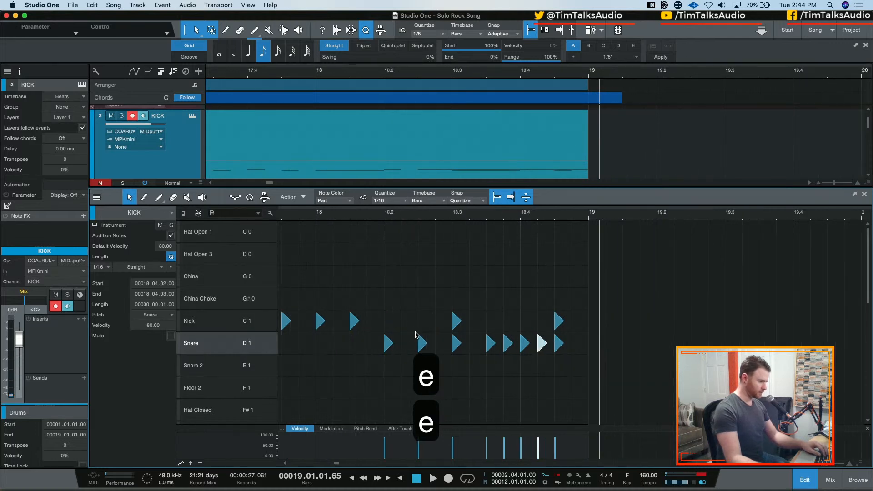
pyautogui.click(417, 341)
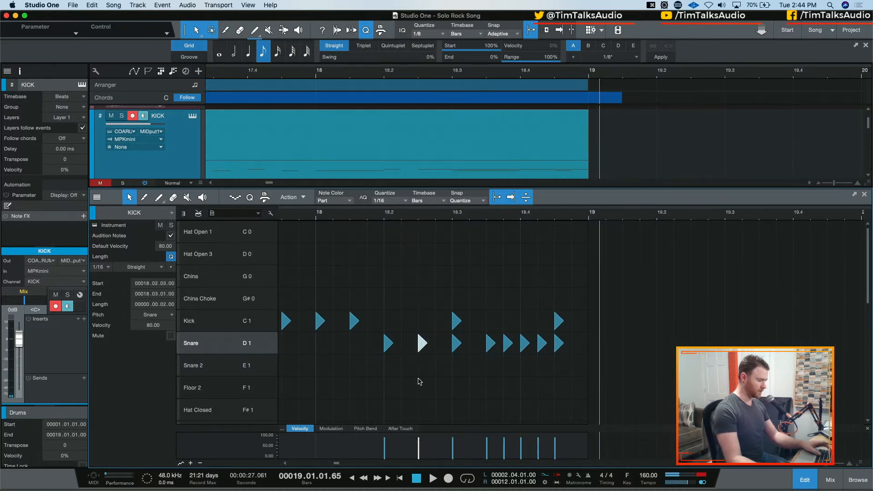
pyautogui.press('e')
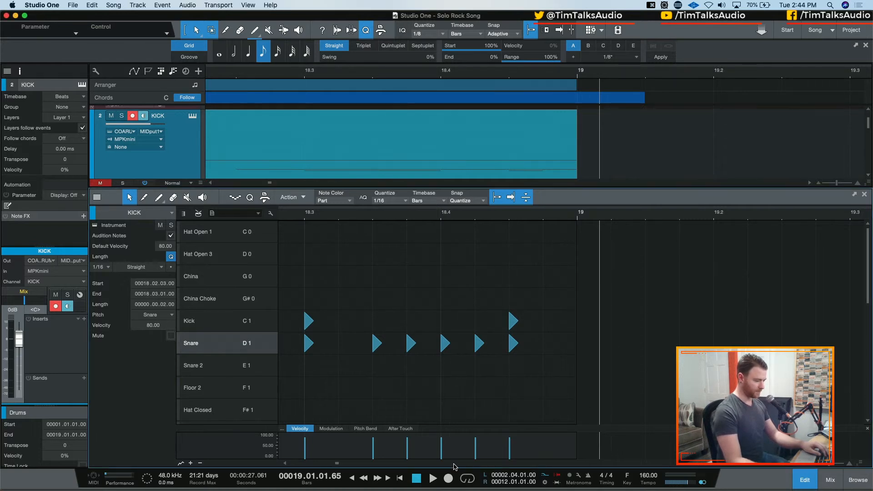
pyautogui.press('w')
pyautogui.press('w')
pyautogui.scroll(-2, 494, 310)
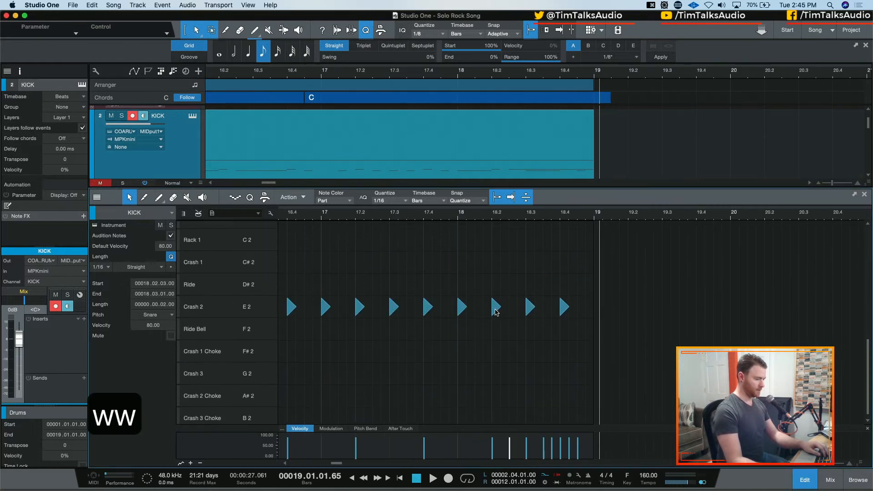
pyautogui.scroll(1, 495, 312)
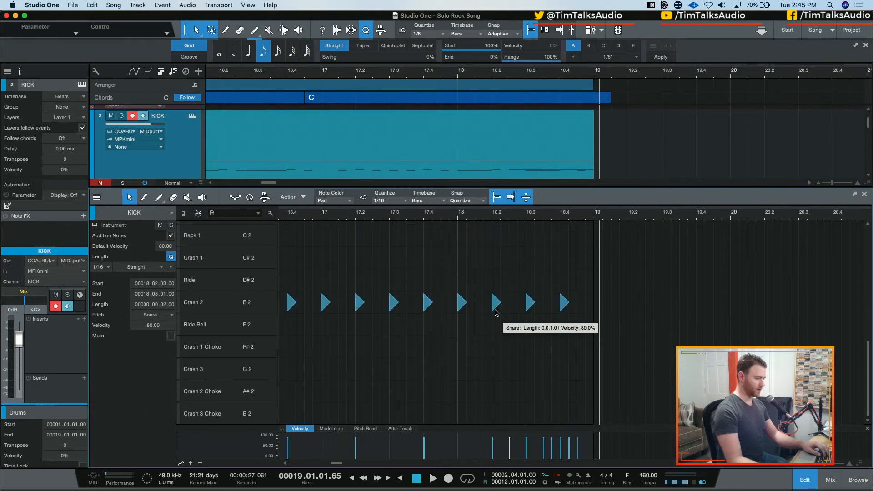
# Step: Play bars 17 and 18 to hear the crashes together with the snare fill
pyautogui.click(410, 219)
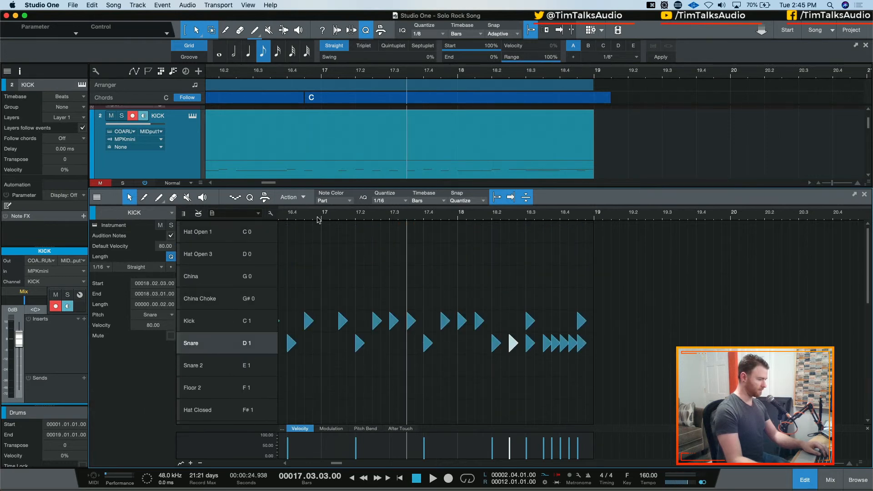
pyautogui.press('space')
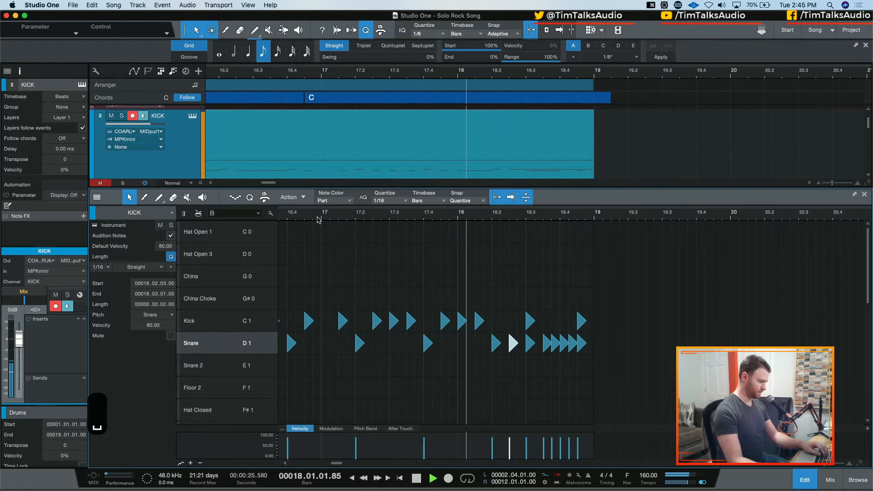
pyautogui.press('space')
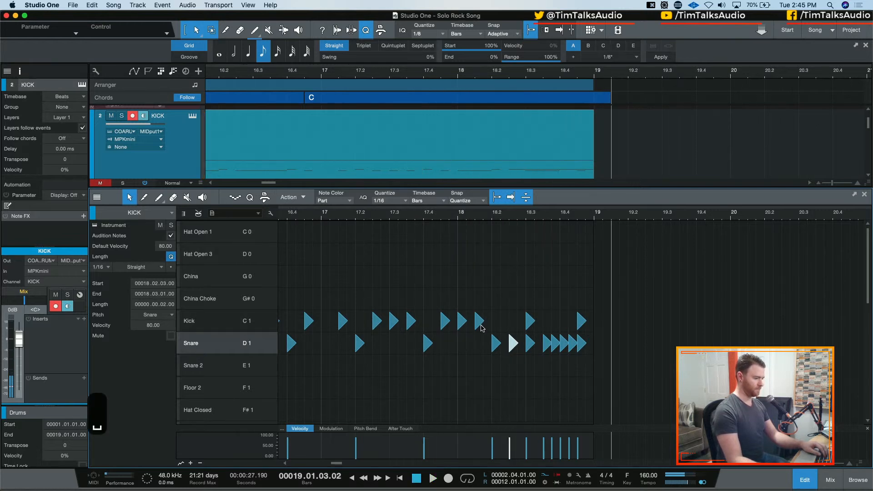
# Step: Delete the Crash 2 notes at 18.02.01, 18.03.01 and 18.04.01 over the snare fill
pyautogui.scroll(-9, 481, 327)
pyautogui.moveTo(482, 350); pyautogui.dragTo(603, 407)
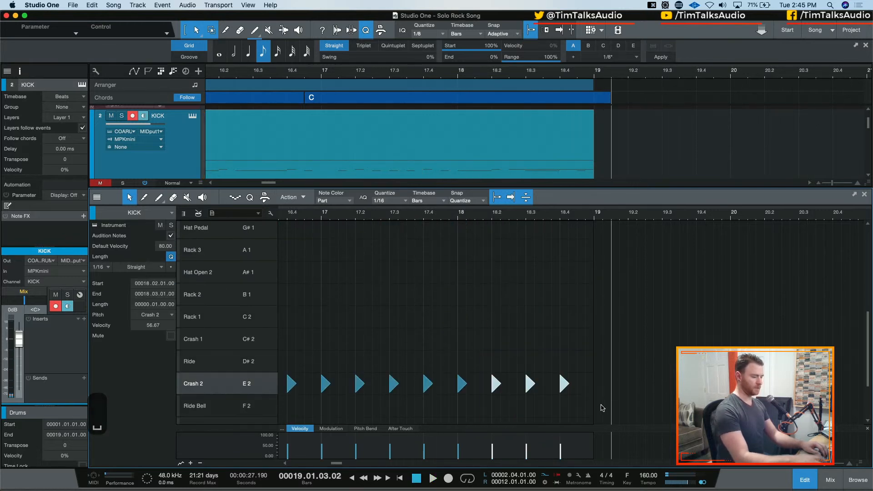
pyautogui.press('BackSpace')
pyautogui.scroll(9, 590, 359)
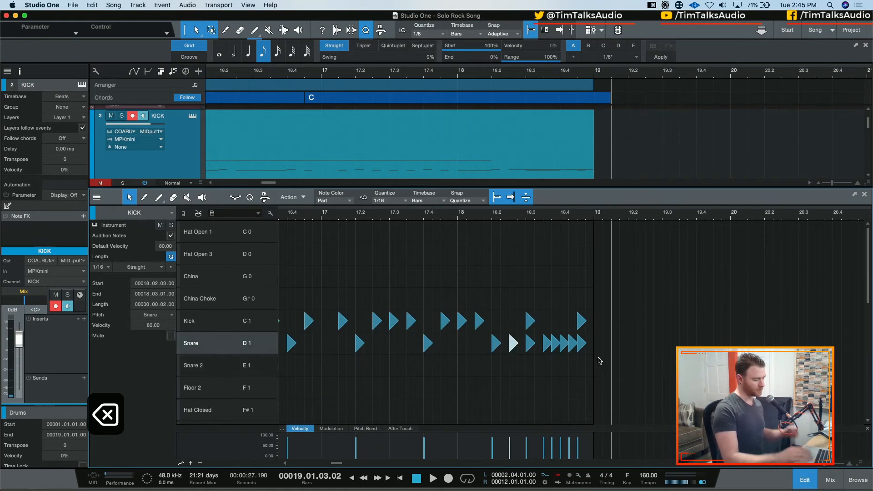
# Step: Play the fill without its crashes, starting near the end of bar 16
pyautogui.press('space')
pyautogui.press('space')
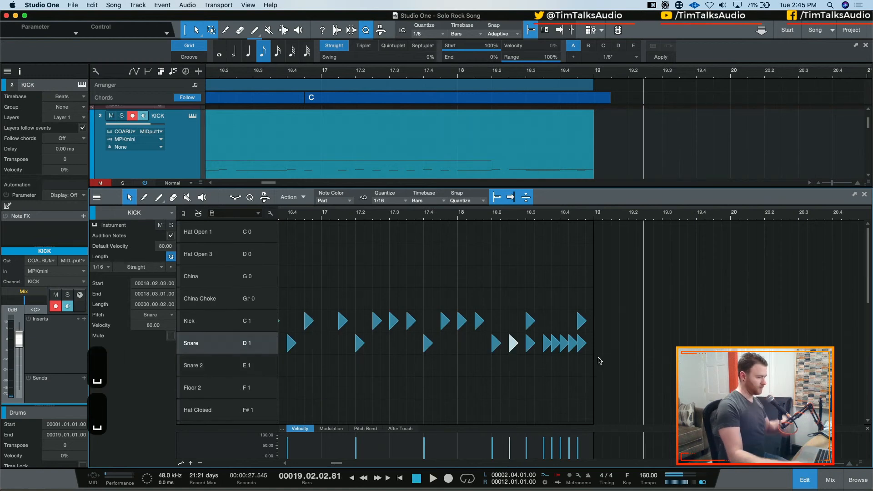
pyautogui.click(303, 219)
pyautogui.press('space')
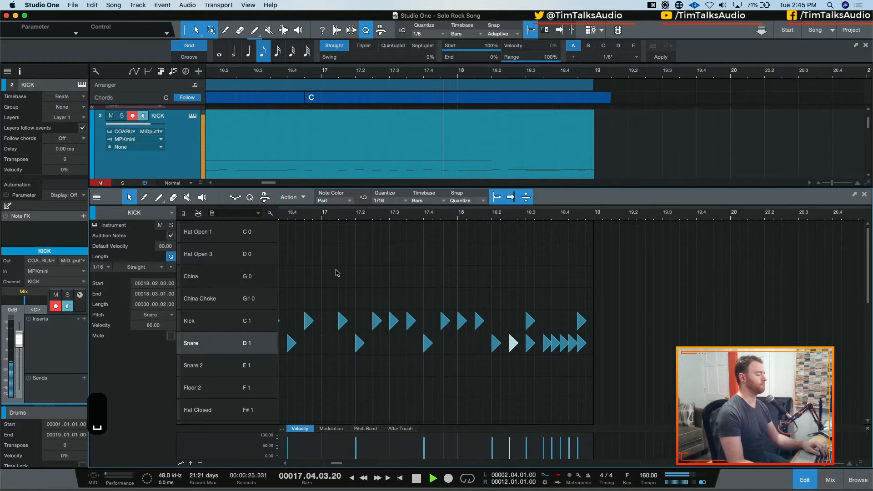
pyautogui.press('space')
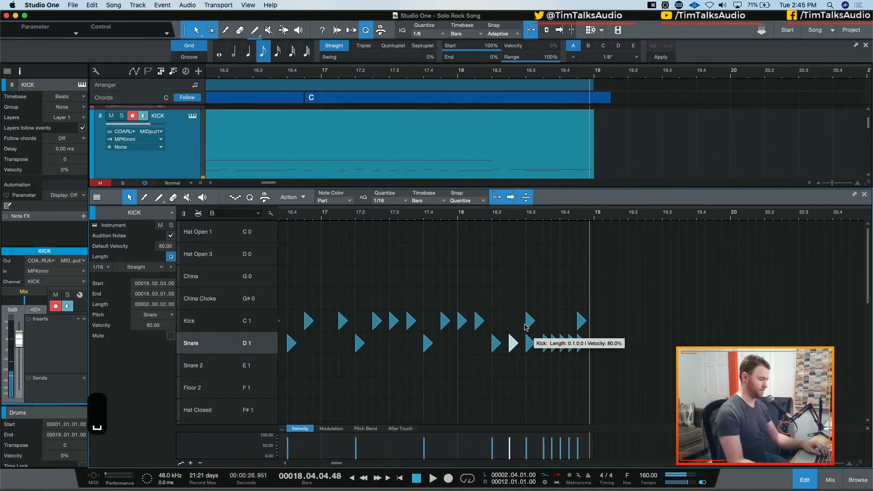
# Step: Put Kick notes under the fill at 18.02.01, 18.02.03 and 18.04.01, and remove the Kick note at 18.04.03
pyautogui.press('e')
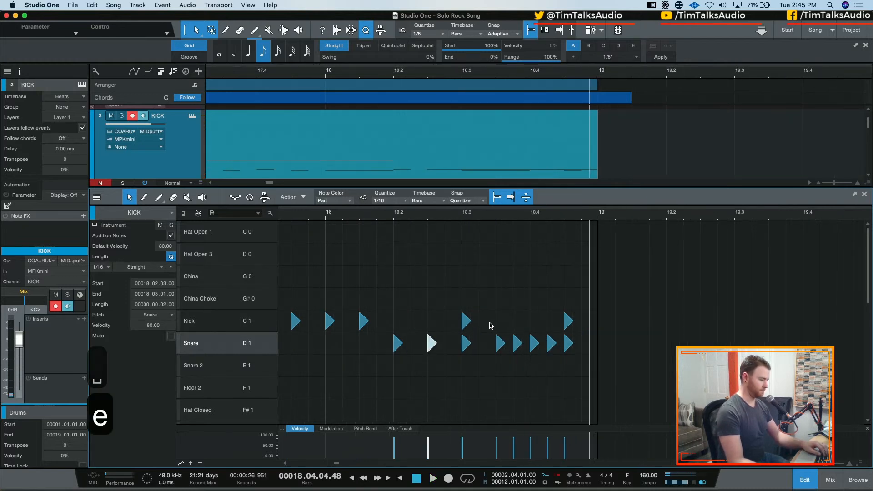
pyautogui.click(432, 321)
pyautogui.click(398, 321)
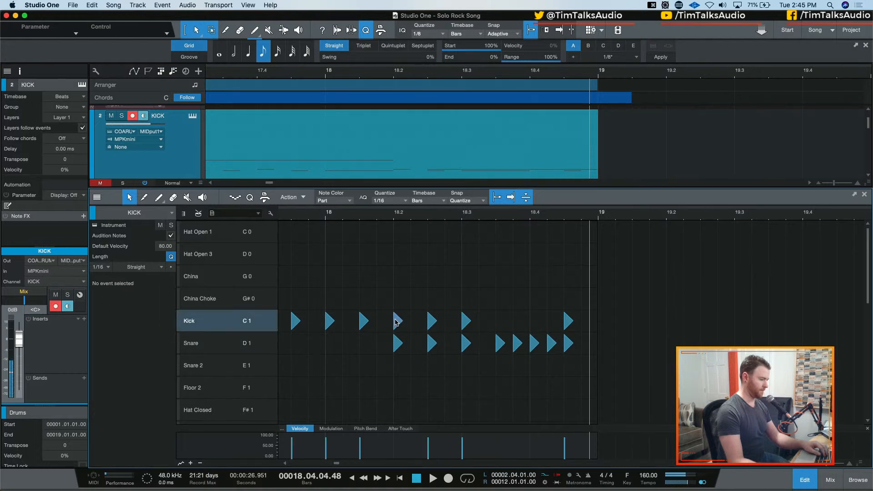
pyautogui.click(396, 321)
pyautogui.click(555, 321)
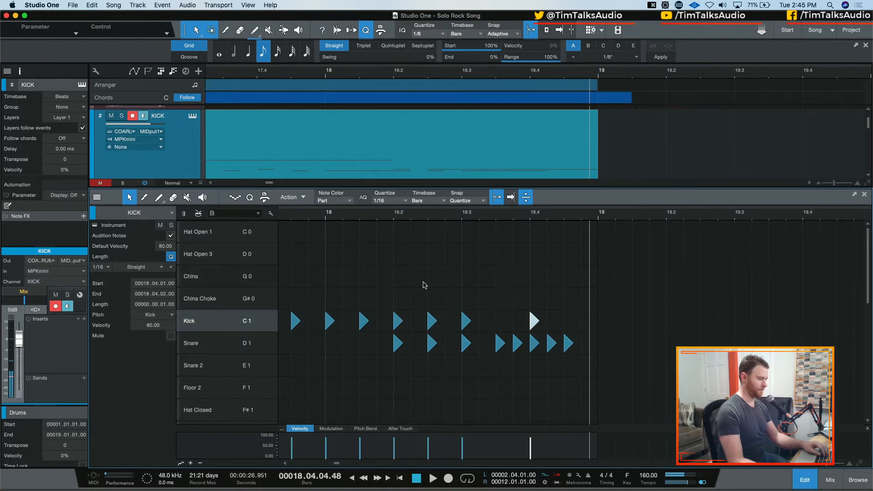
# Step: Play the drums from bar 16 to hear the kicks under the fill
pyautogui.press('space')
pyautogui.press('space')
pyautogui.press('w')
pyautogui.press('w')
pyautogui.click(421, 217)
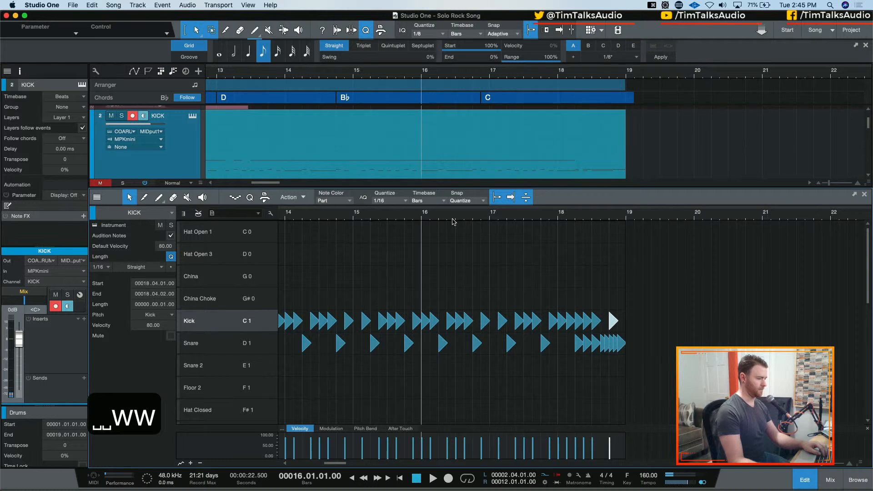
pyautogui.press('space')
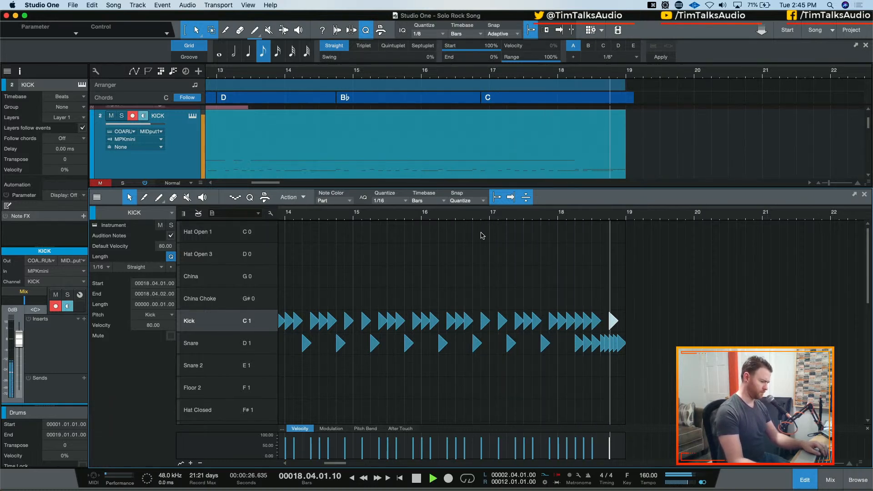
pyautogui.press('space')
# Step: Play the fill again from 17.02.04
pyautogui.click(520, 217)
pyautogui.press('space')
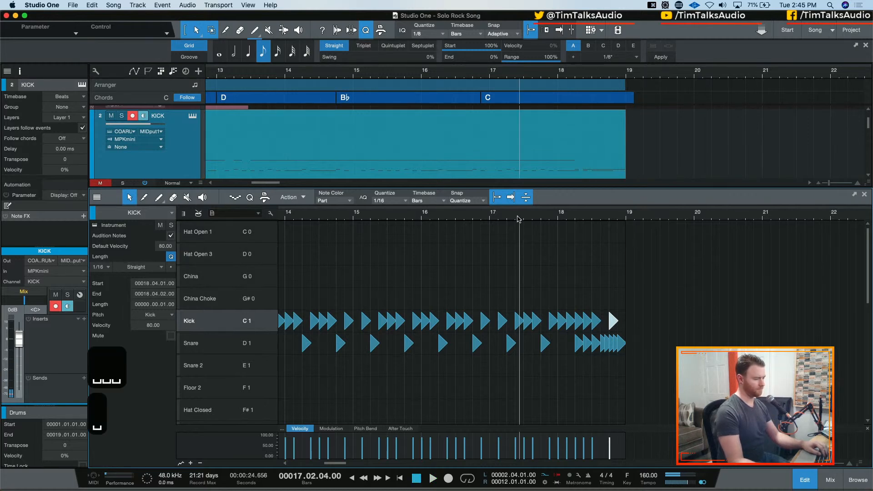
pyautogui.press('e')
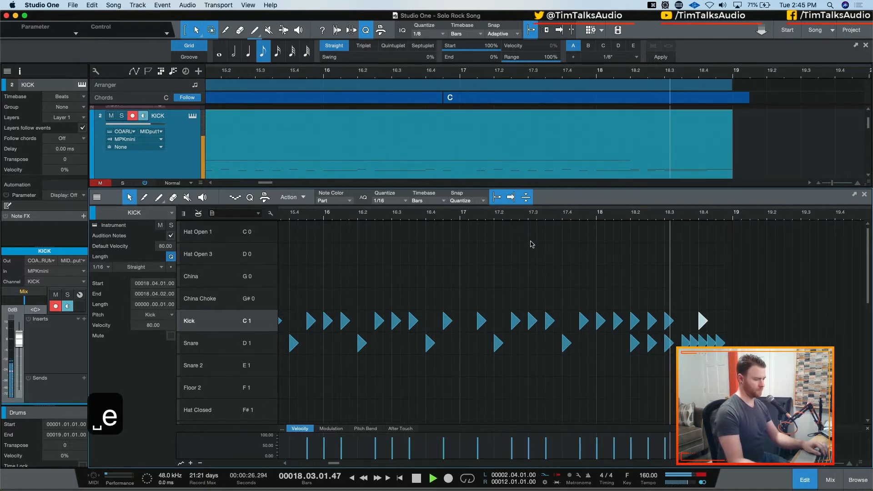
pyautogui.press('space')
# Step: Add a Snare note at 18.04.04 to end the fill
pyautogui.press('e')
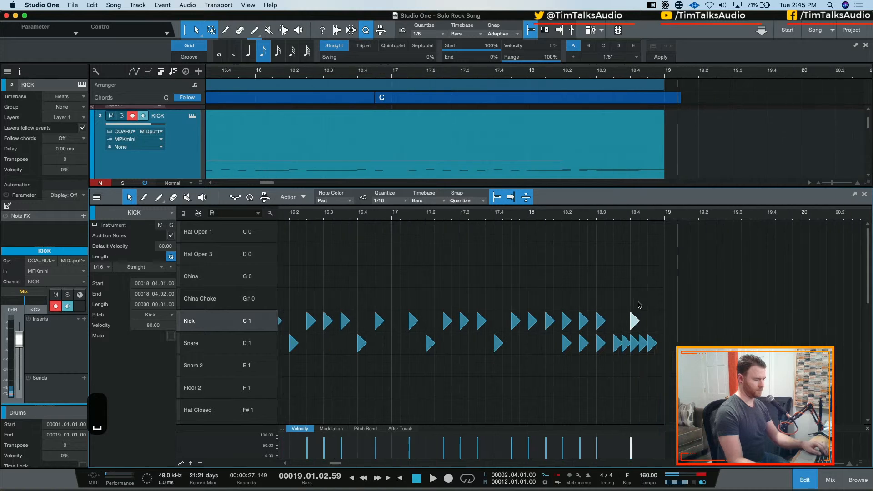
pyautogui.click(634, 342)
pyautogui.click(635, 343)
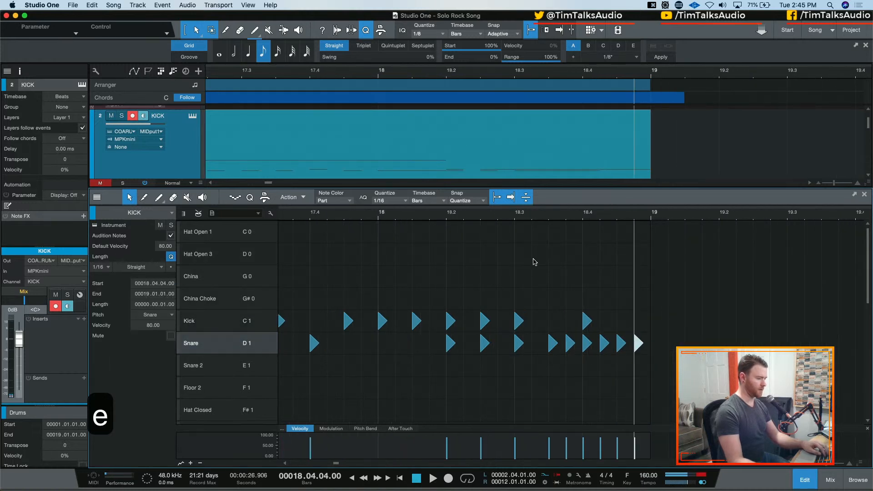
# Step: Play the drums from just before bar 17 through the lengthened snare fill
pyautogui.press('w')
pyautogui.press('w')
pyautogui.click(496, 220)
pyautogui.press('space')
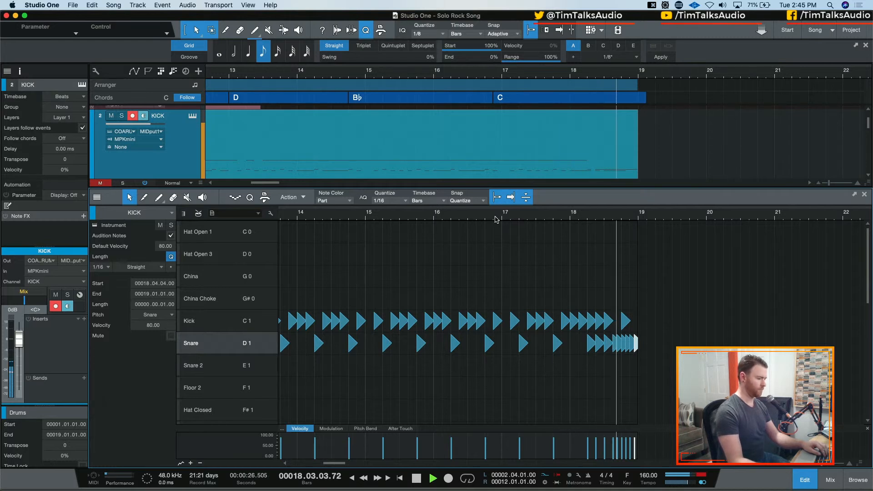
pyautogui.press('space')
# Step: Delete the Snare note at 18.03.03 from the fill
pyautogui.press('e')
pyautogui.press('e')
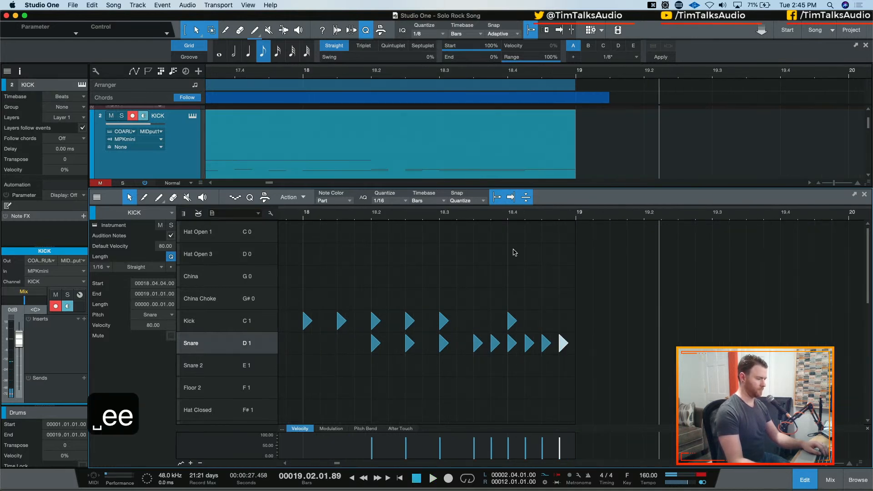
pyautogui.click(482, 348)
pyautogui.press('BackSpace')
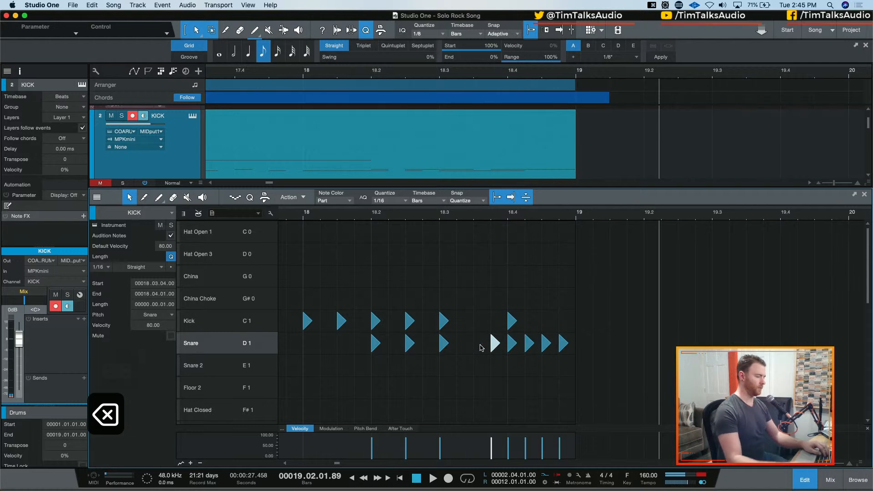
# Step: Play the drums through the fill without the Snare note at 18.03.03
pyautogui.press('w')
pyautogui.press('space')
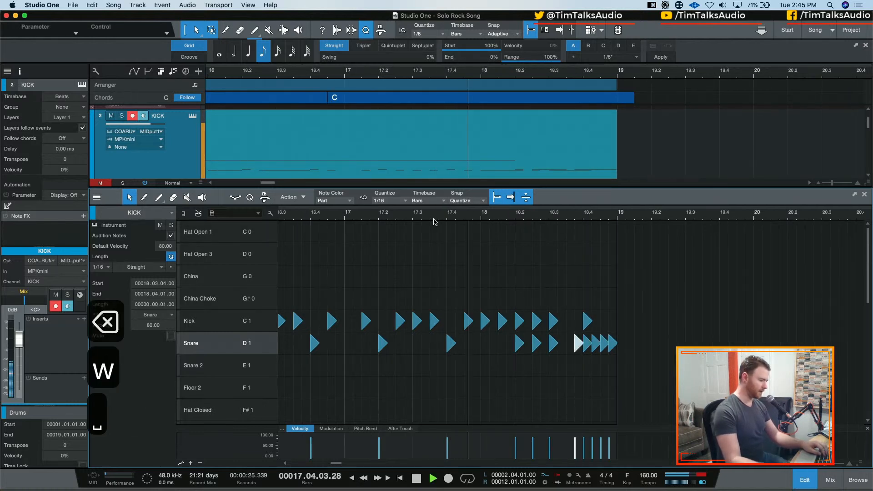
pyautogui.press('space')
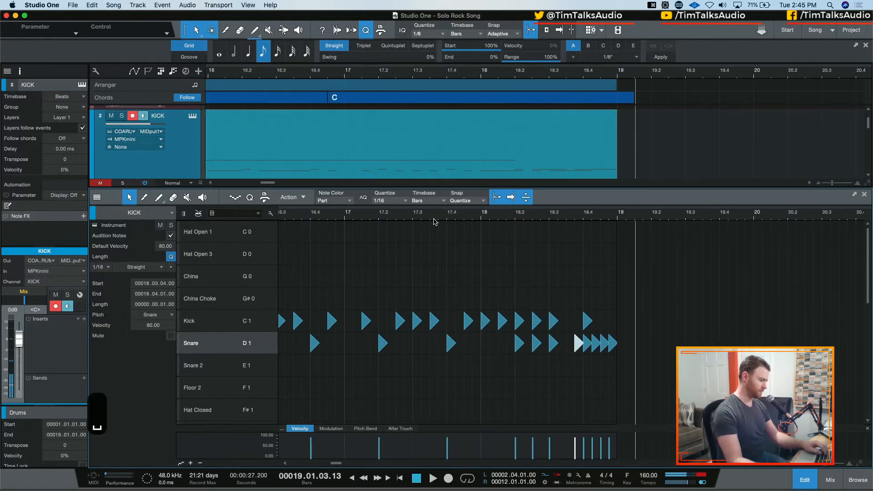
# Step: Undo the deletion of the Snare note at 18.03.03 and play the fill again
pyautogui.press('super+z')
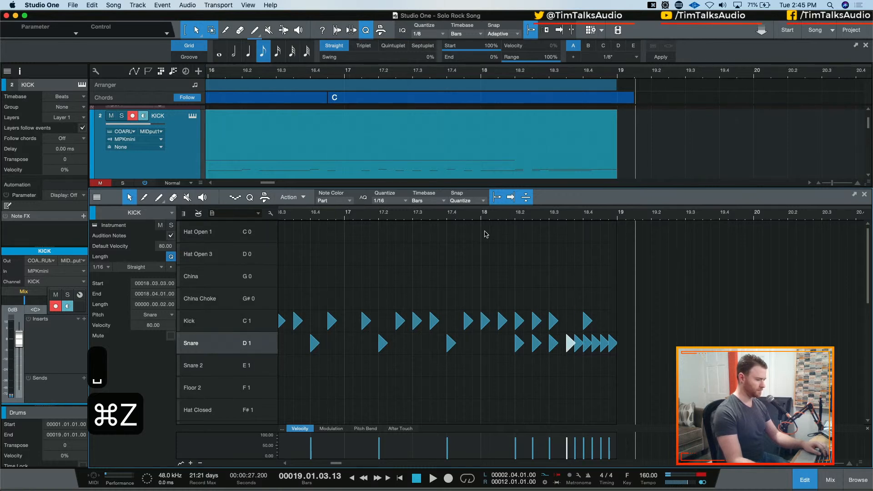
pyautogui.press('space')
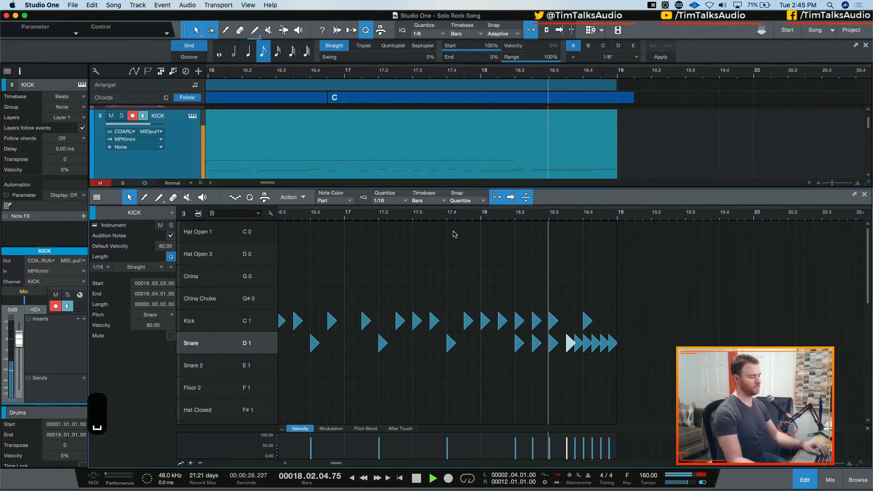
# Step: Audition the Floor 2 and Floor 1 drum sounds
pyautogui.scroll(-5, 542, 298)
pyautogui.scroll(1, 529, 296)
pyautogui.scroll(3, 509, 310)
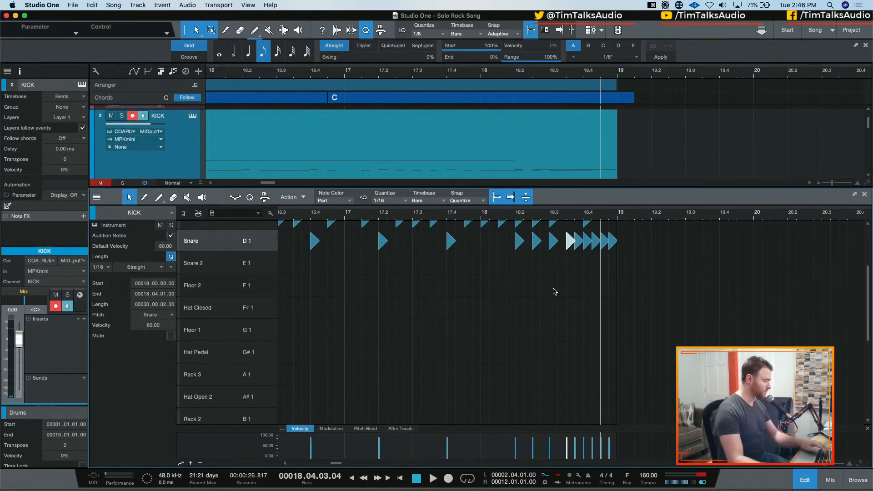
pyautogui.click(210, 290)
pyautogui.click(211, 332)
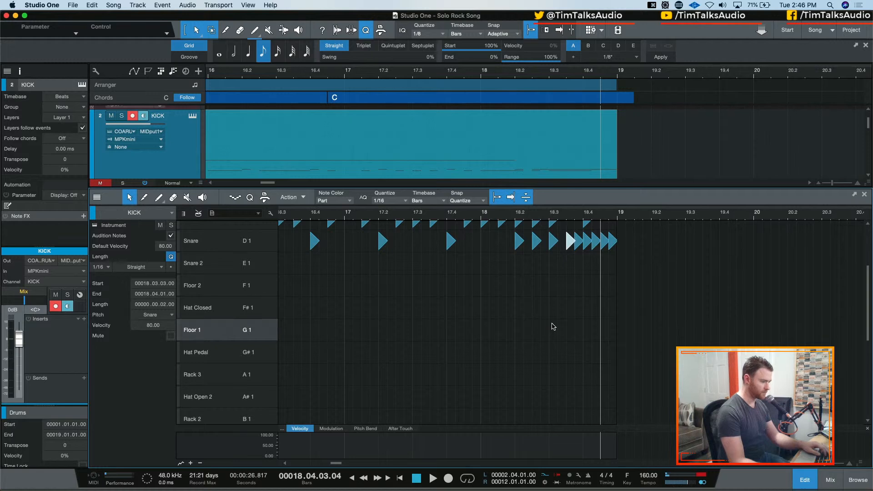
# Step: Add Floor 1 notes at 18.02.01, 18.02.03 and 18.03.01 under the kick and snare hits
pyautogui.press('e')
pyautogui.scroll(1, 538, 328)
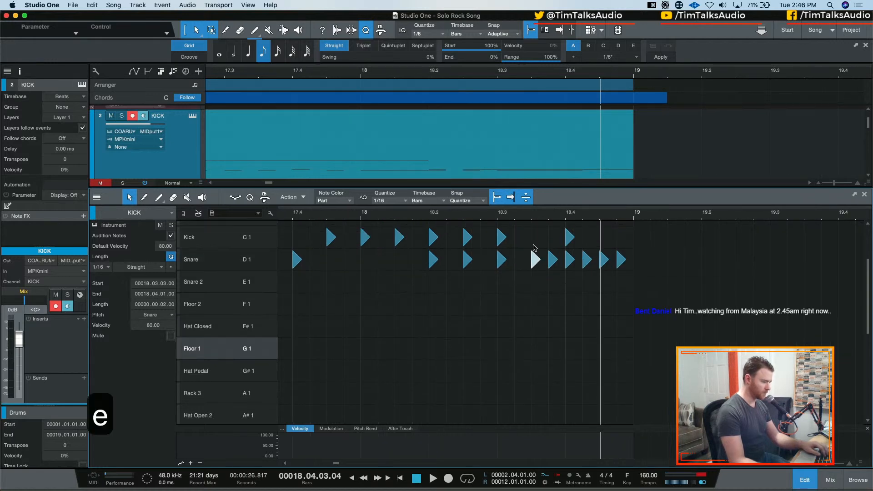
pyautogui.click(509, 246)
pyautogui.click(410, 213)
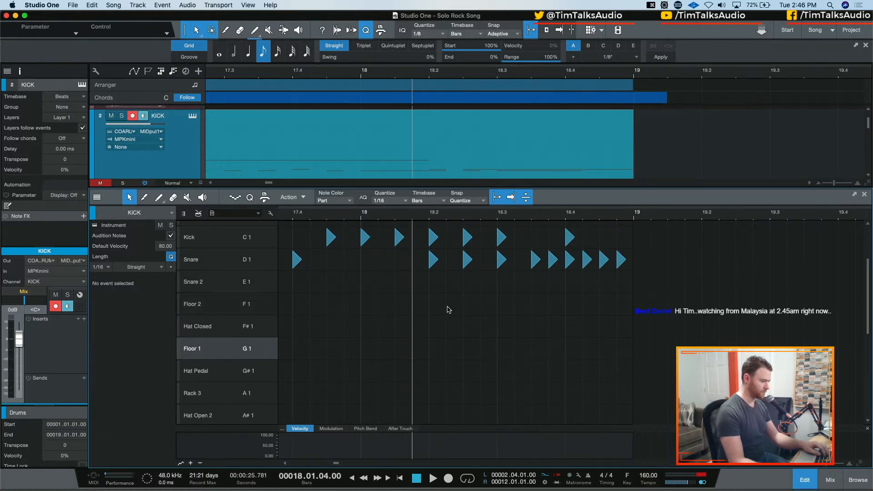
pyautogui.click(433, 352)
pyautogui.click(466, 350)
pyautogui.click(500, 351)
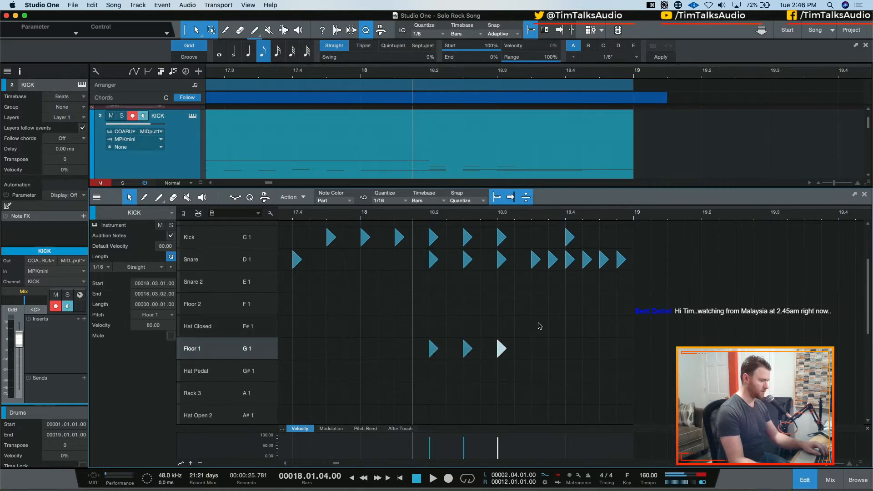
# Step: Play the drums from bar 17 through the fill with the added Floor 1 hits
pyautogui.scroll(-10, 517, 331)
pyautogui.press('w')
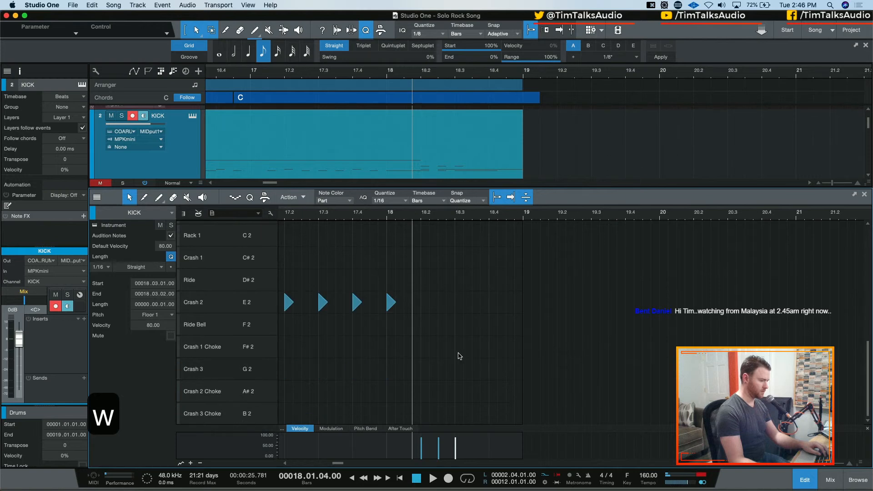
pyautogui.press('e')
pyautogui.scroll(8, 425, 323)
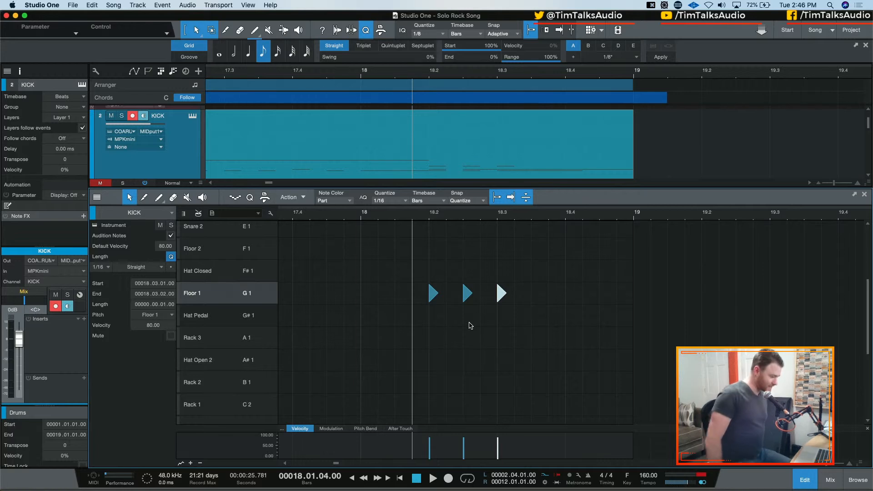
pyautogui.scroll(3, 443, 304)
pyautogui.press('w')
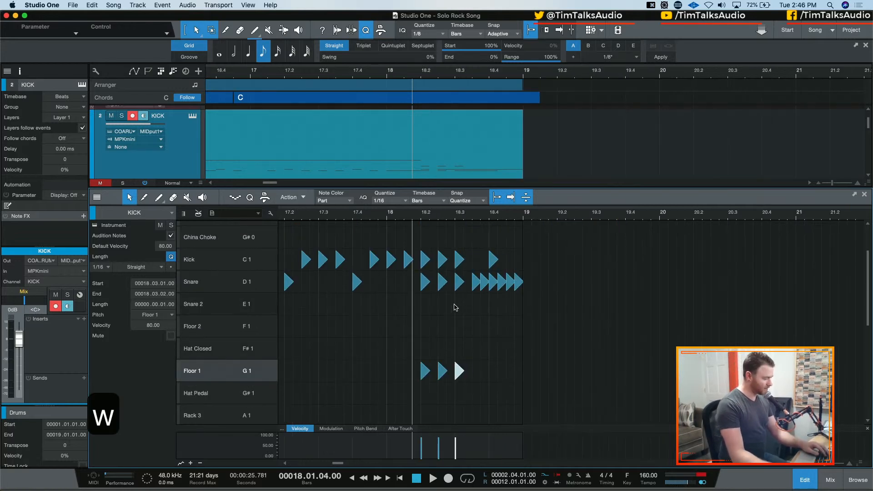
pyautogui.press('w')
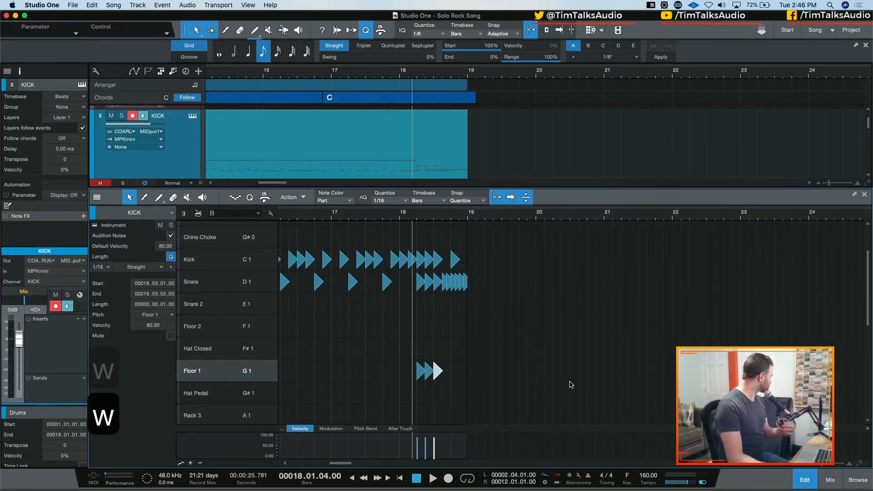
pyautogui.click(332, 220)
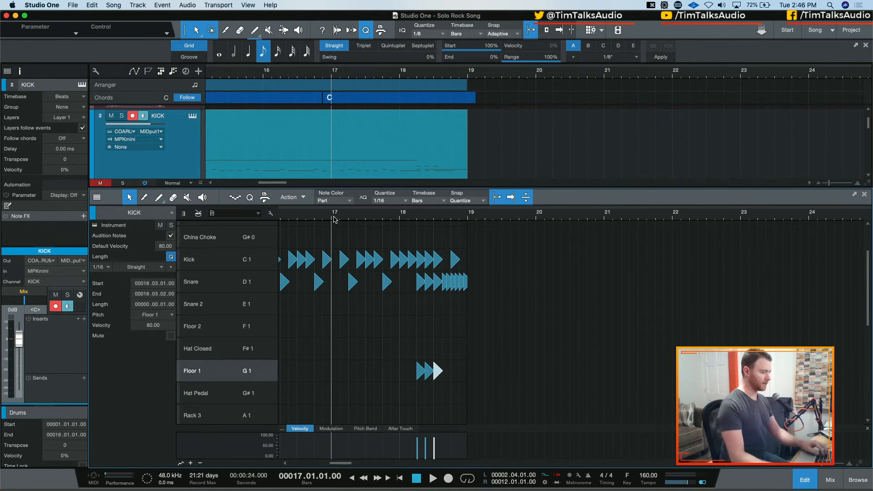
pyautogui.press('space')
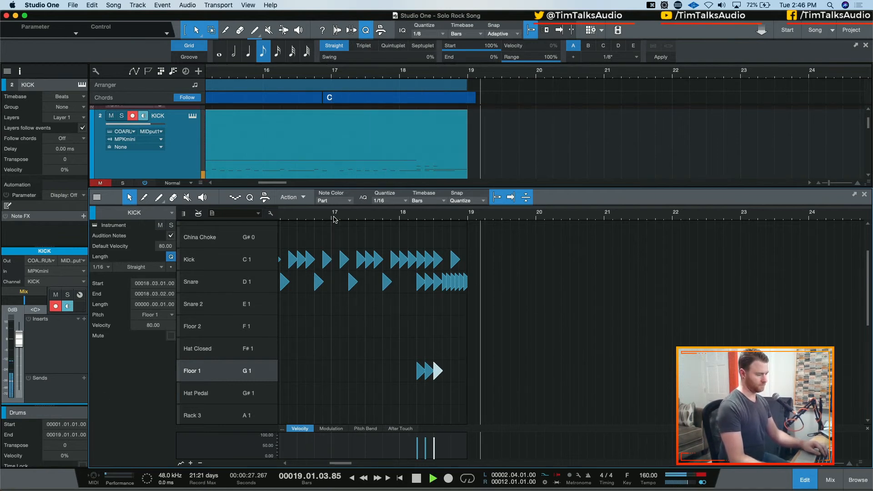
pyautogui.press('space')
# Step: Delete the final Snare note of the fill at 18.04.04
pyautogui.press('e')
pyautogui.press('e')
pyautogui.click(398, 282)
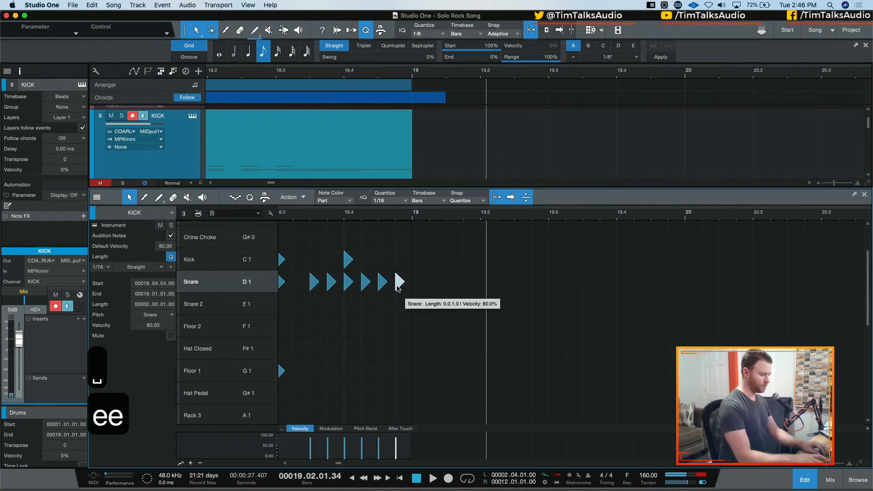
pyautogui.press('BackSpace')
# Step: Play the drums from just before bar 17 through the shortened fill
pyautogui.press('w')
pyautogui.press('w')
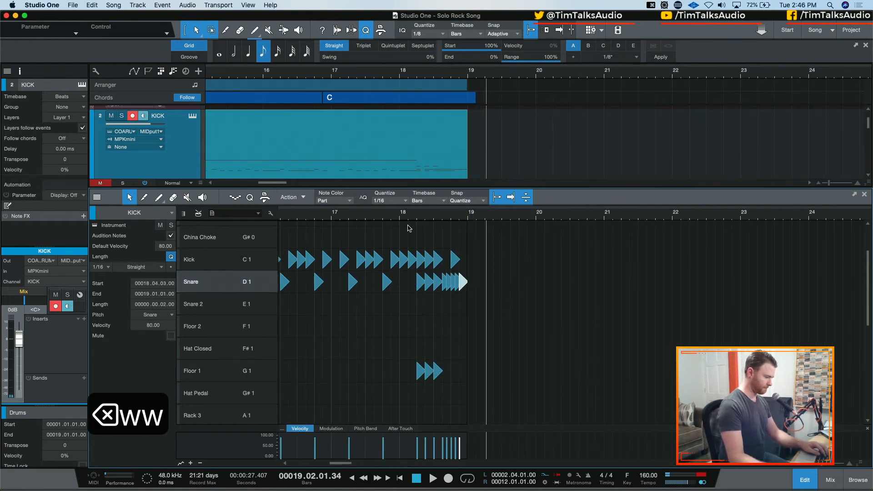
pyautogui.click(326, 219)
pyautogui.press('space')
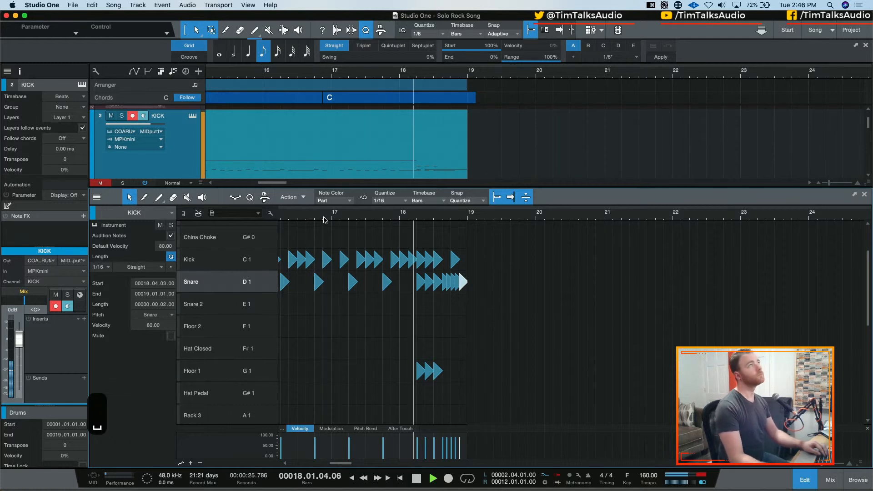
pyautogui.press('space')
# Step: Move the Kick note at 18.04.01 to 18.04.04, after the last Snare hit
pyautogui.press('e')
pyautogui.press('e')
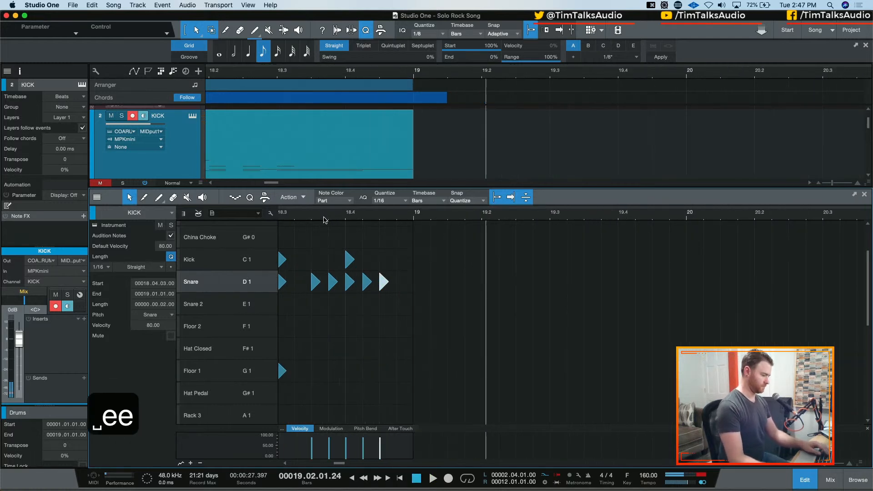
pyautogui.hscroll(-2, 426, 279)
pyautogui.moveTo(384, 264); pyautogui.dragTo(436, 267)
pyautogui.hscroll(-7, 453, 282)
pyautogui.press('w')
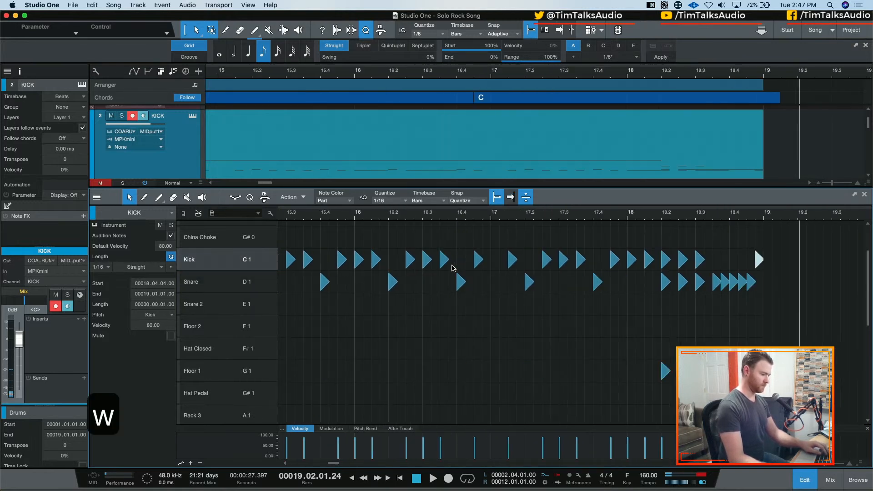
# Step: Play the fill with the late Kick hit and move that note back to 18.04.01
pyautogui.press('space')
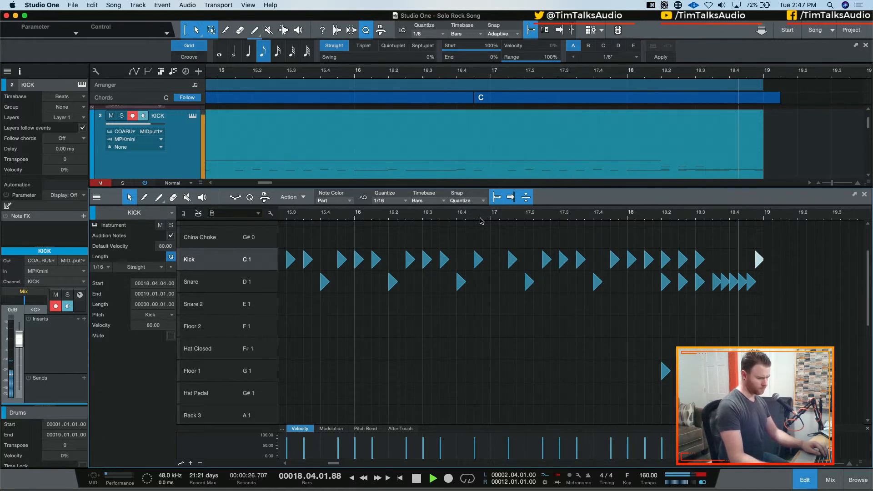
pyautogui.press('space')
pyautogui.moveTo(756, 259); pyautogui.dragTo(732, 259)
# Step: Play the drums from 16.04.04 through the end of the fill
pyautogui.click(486, 218)
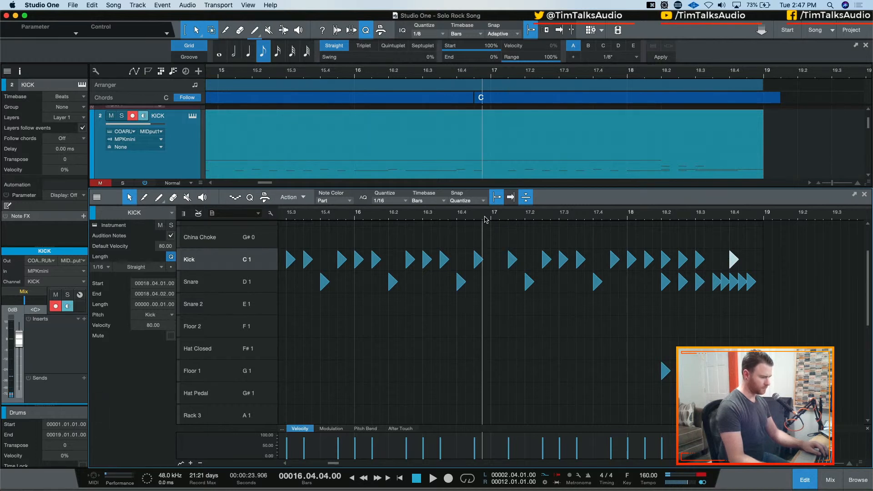
pyautogui.press('space')
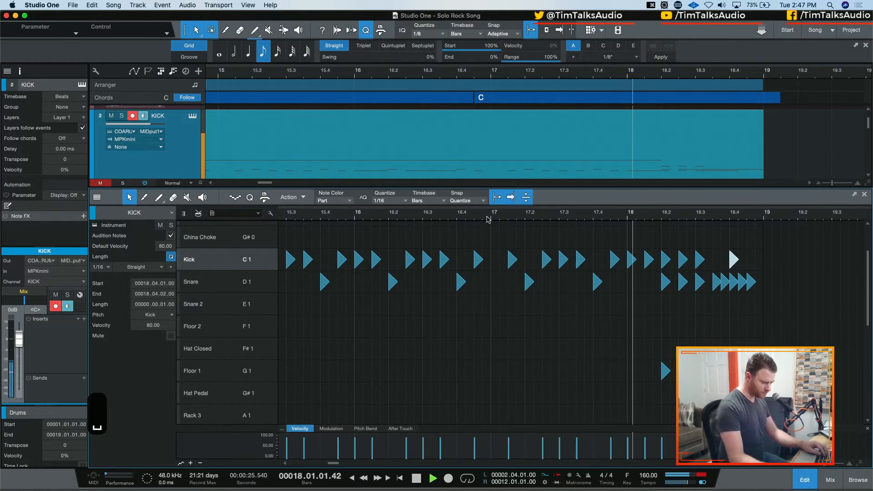
pyautogui.press('space')
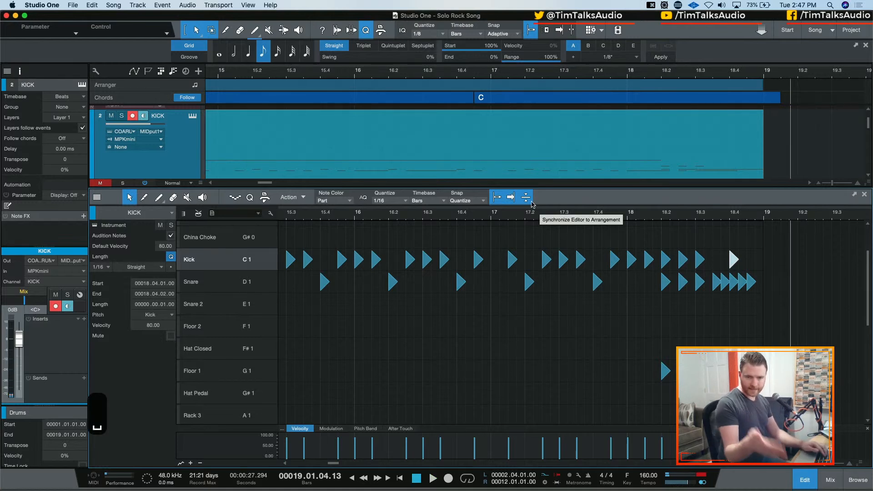
# Step: Extend the drum part to 19.03.03 and add a Kick note at 19.01.01 and a Snare note at 19.02.01
pyautogui.moveTo(765, 153); pyautogui.dragTo(848, 153)
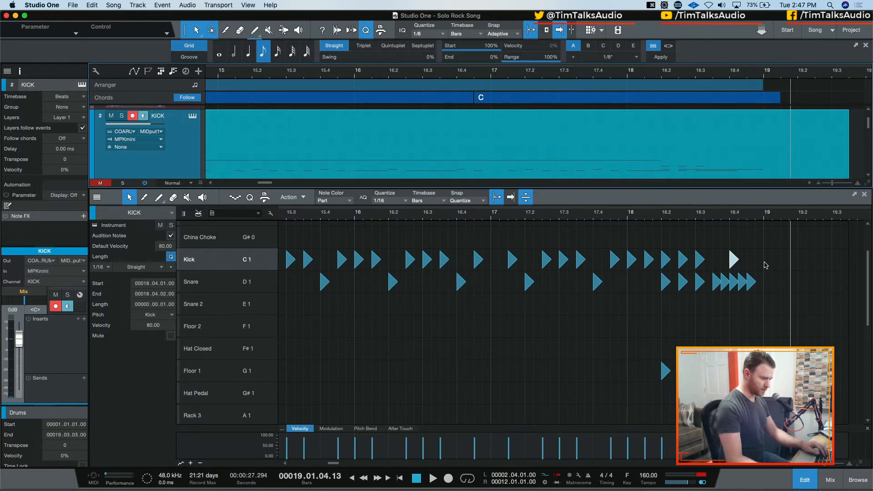
pyautogui.click(766, 265)
pyautogui.hscroll(5, 750, 314)
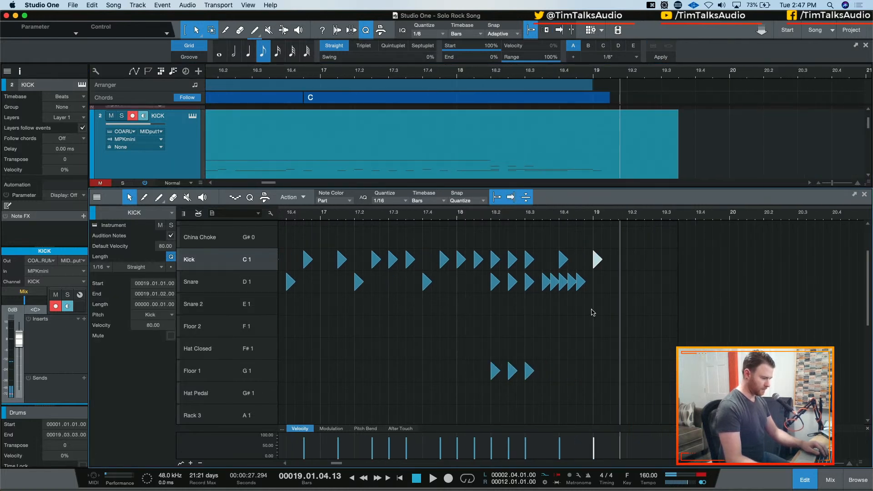
pyautogui.click(628, 284)
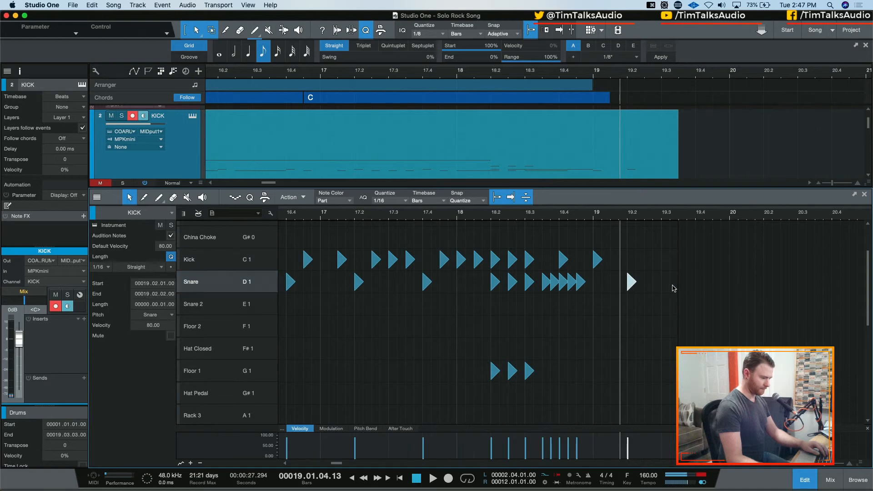
# Step: Extend the end of the drum part far past the existing chords to bar 118
pyautogui.moveTo(677, 165); pyautogui.dragTo(815, 166)
pyautogui.press('w')
pyautogui.press('w')
pyautogui.press('w')
pyautogui.press('w')
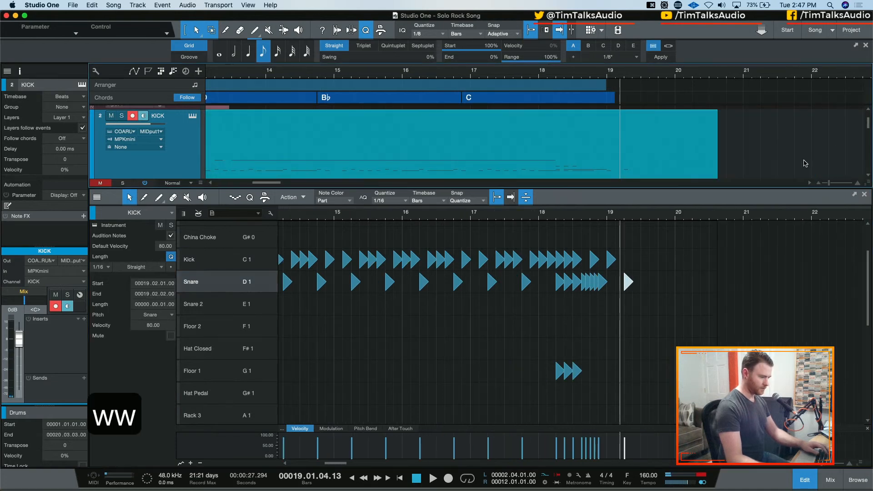
pyautogui.press('w')
pyautogui.moveTo(292, 156); pyautogui.dragTo(677, 157)
# Step: Add a Verse section to the arranger track from bar 19 to bar 27
pyautogui.press('e')
pyautogui.press('e')
pyautogui.press('e')
pyautogui.press('e')
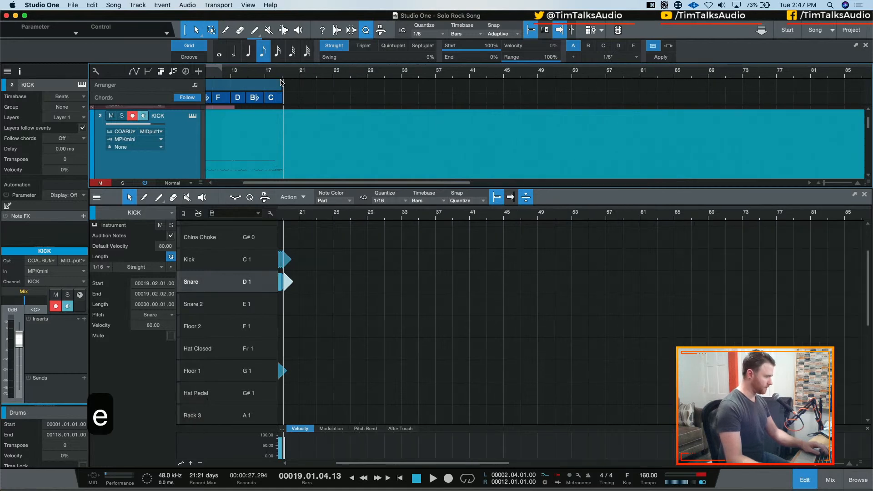
pyautogui.moveTo(275, 89); pyautogui.dragTo(818, 90)
pyautogui.press('w')
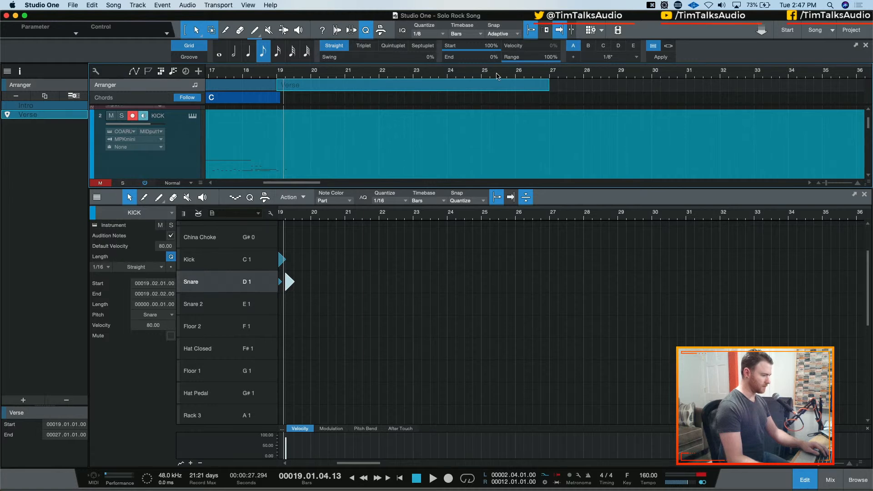
pyautogui.press('e')
pyautogui.press('w')
pyautogui.press('w')
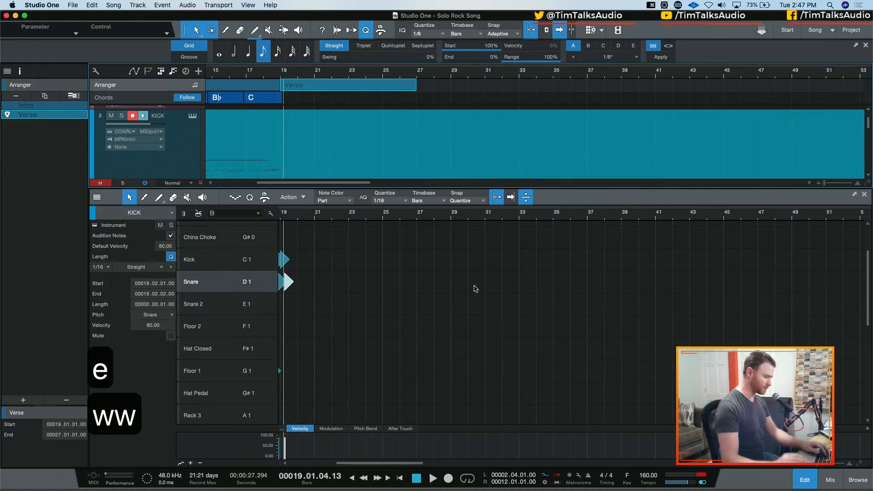
# Step: Play the bar 18 fill through into the first Kick and Snare hits of the Verse
pyautogui.press('e')
pyautogui.press('e')
pyautogui.press('e')
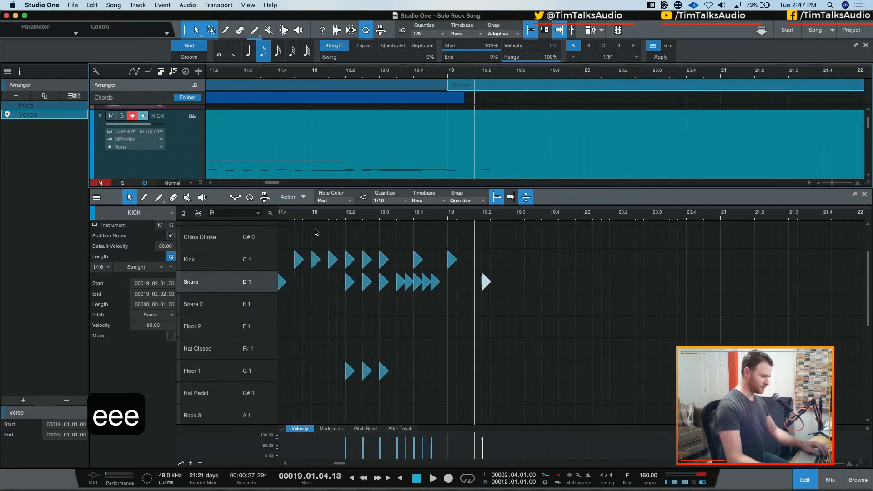
pyautogui.press('space')
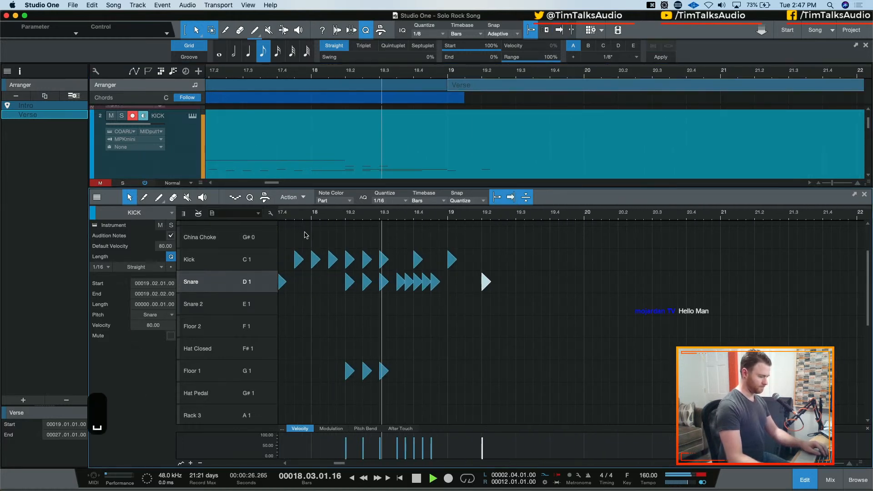
pyautogui.press('space')
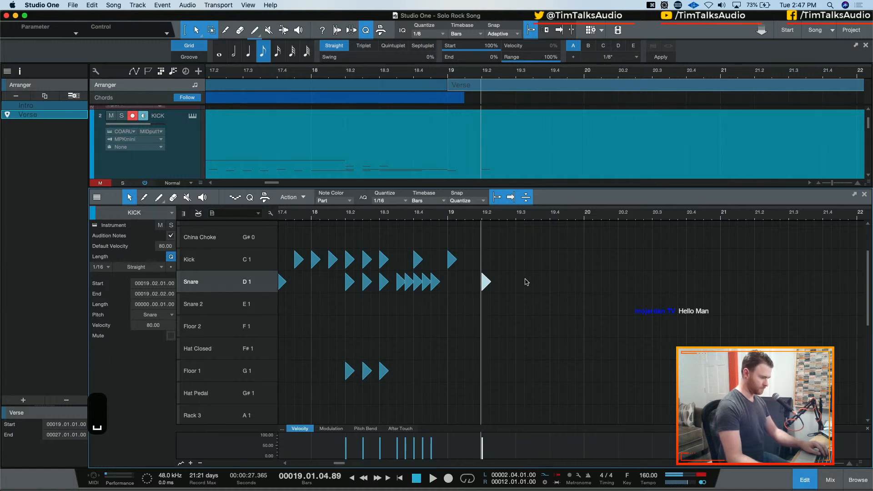
# Step: Add a Snare note at 19.04.01 and a Kick note at 19.01.04, and play from bar 18 into the Verse
pyautogui.click(551, 283)
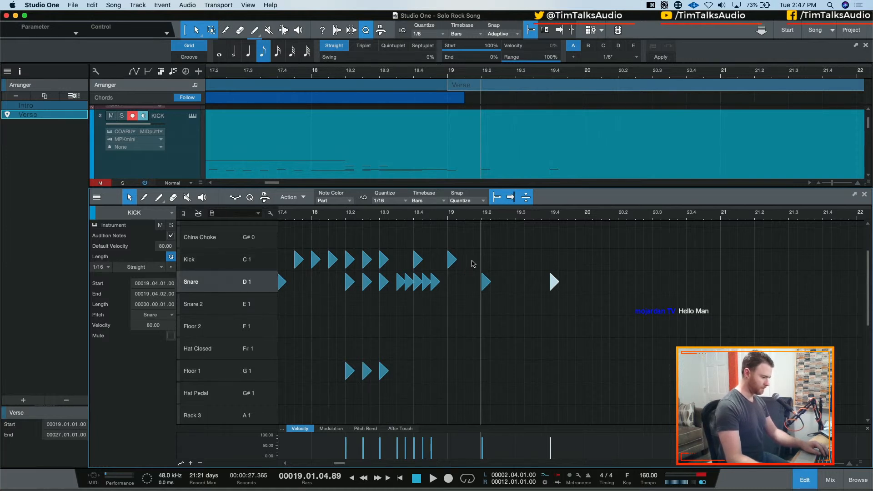
pyautogui.click(476, 261)
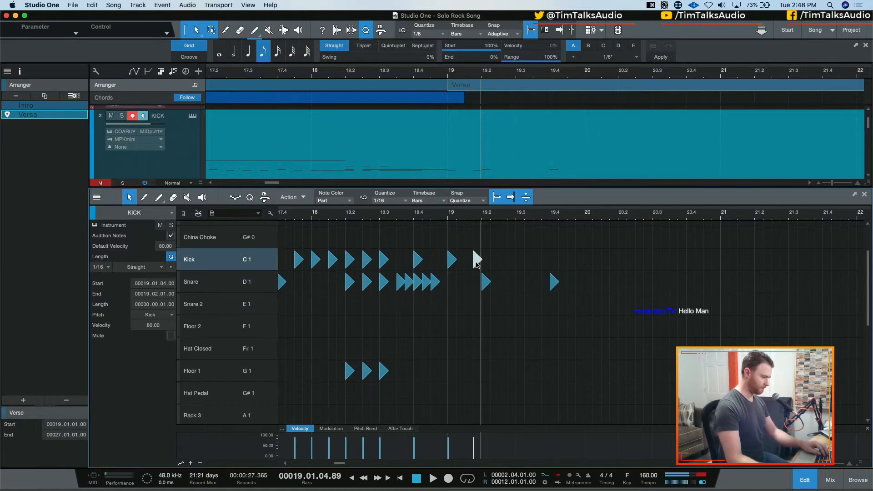
pyautogui.click(355, 218)
pyautogui.press('space')
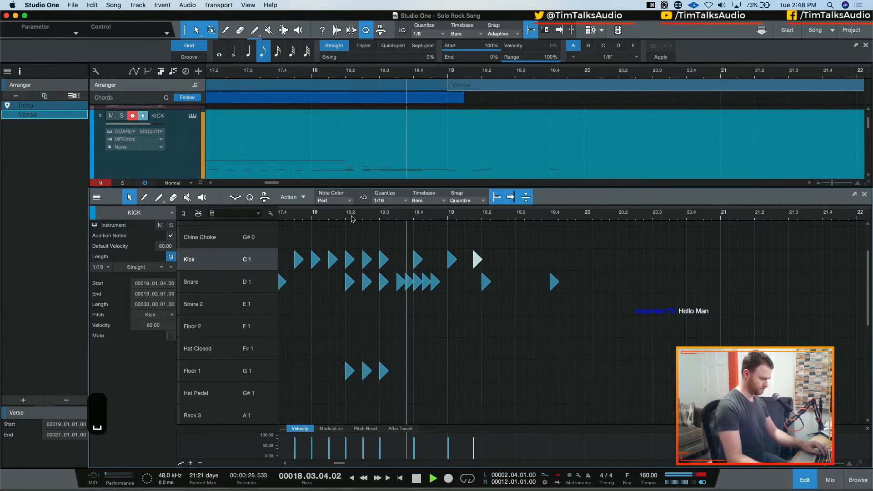
pyautogui.press('space')
# Step: Move the second Kick note of bar 19 to 19.01.03 and play the fill into the new beat
pyautogui.moveTo(469, 259); pyautogui.dragTo(467, 260)
pyautogui.press('space')
pyautogui.press('space')
pyautogui.moveTo(328, 216); pyautogui.dragTo(304, 214)
pyautogui.press('space')
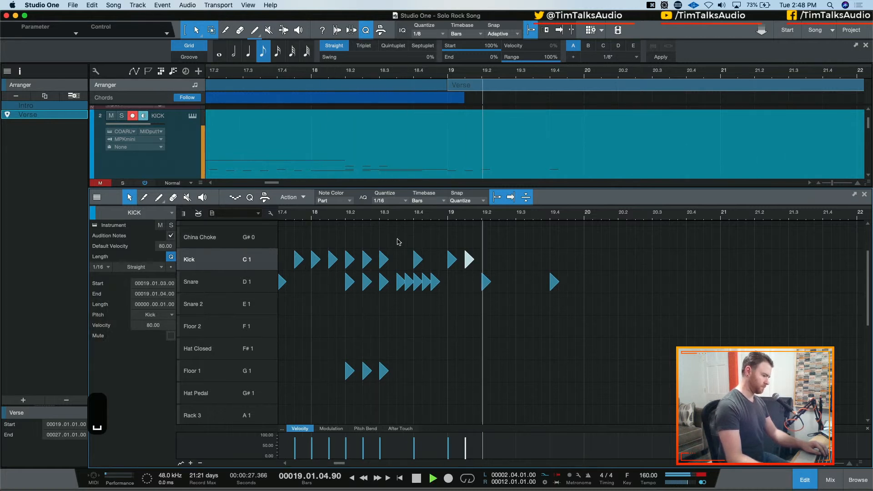
pyautogui.press('space')
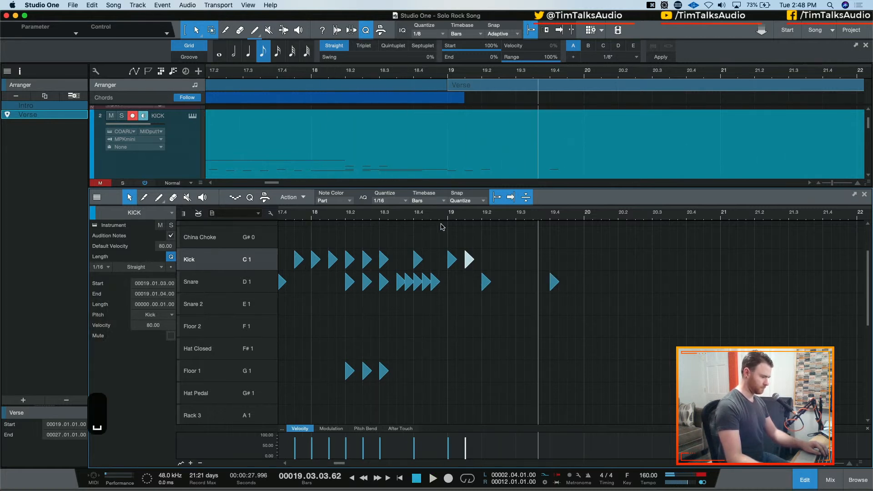
pyautogui.click(439, 217)
pyautogui.press('space')
pyautogui.press('space')
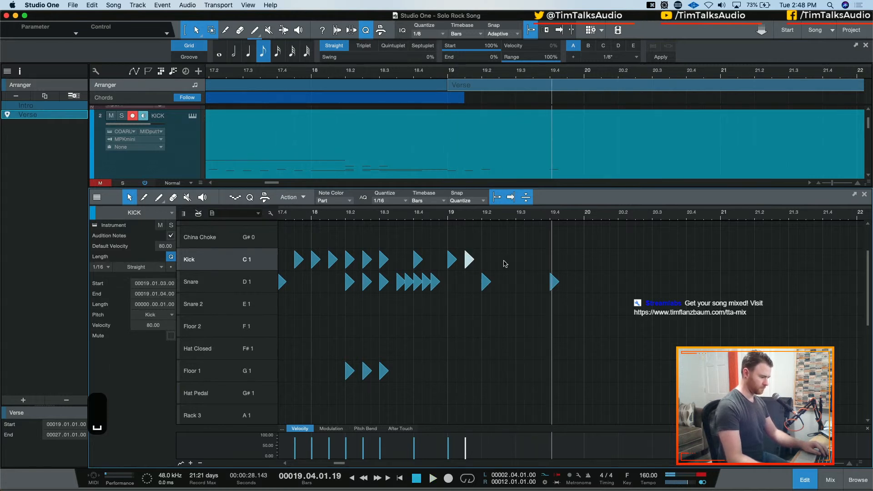
# Step: Add Kick notes at 19.03.01 and 19.03.03 and play bar 19
pyautogui.click(518, 262)
pyautogui.click(536, 262)
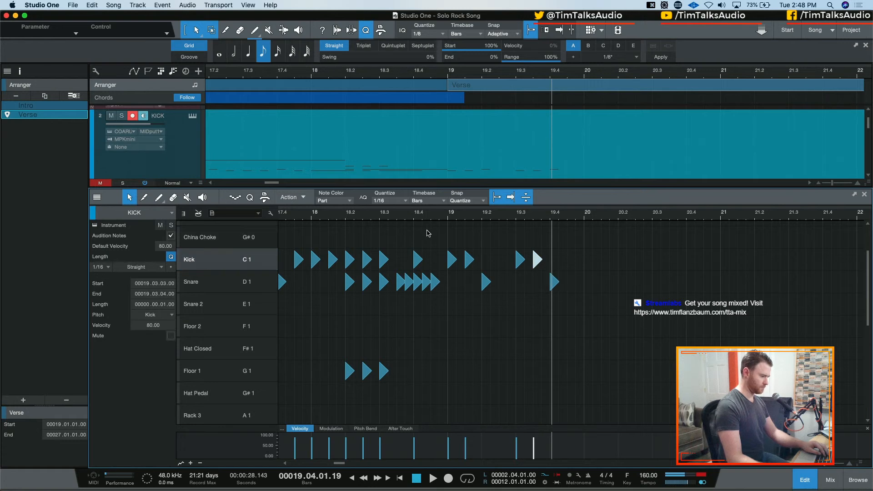
pyautogui.press('space')
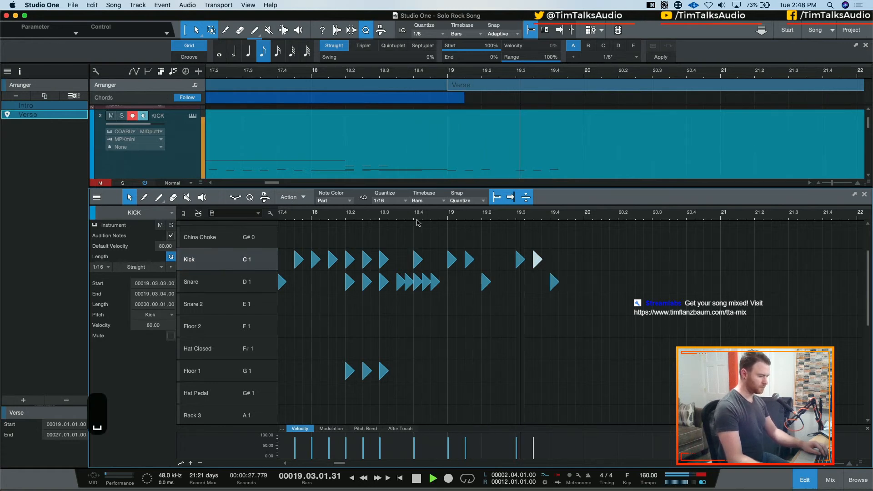
pyautogui.press('space')
# Step: Select the whole Kick and Snare pattern of bar 19 and duplicate it three times through bar 22
pyautogui.moveTo(455, 225); pyautogui.dragTo(547, 314)
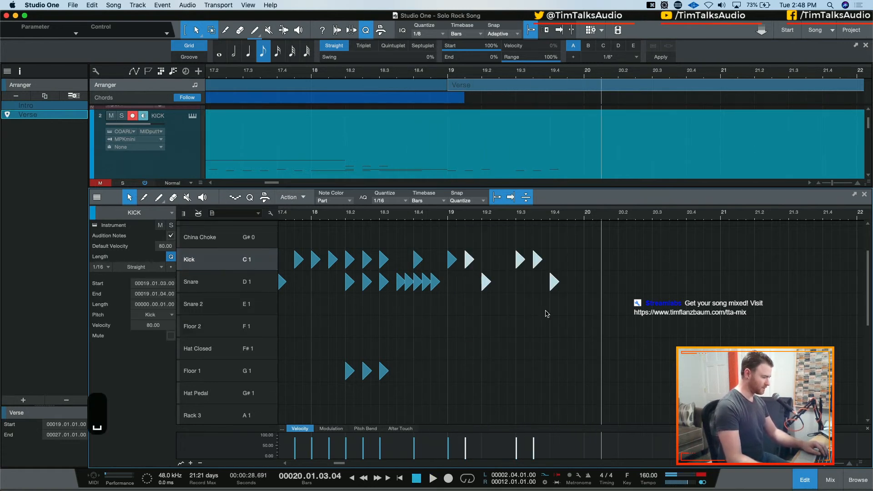
pyautogui.moveTo(453, 245); pyautogui.dragTo(511, 313)
pyautogui.moveTo(625, 246); pyautogui.dragTo(449, 307)
pyautogui.press('d')
pyautogui.press('d')
pyautogui.press('d')
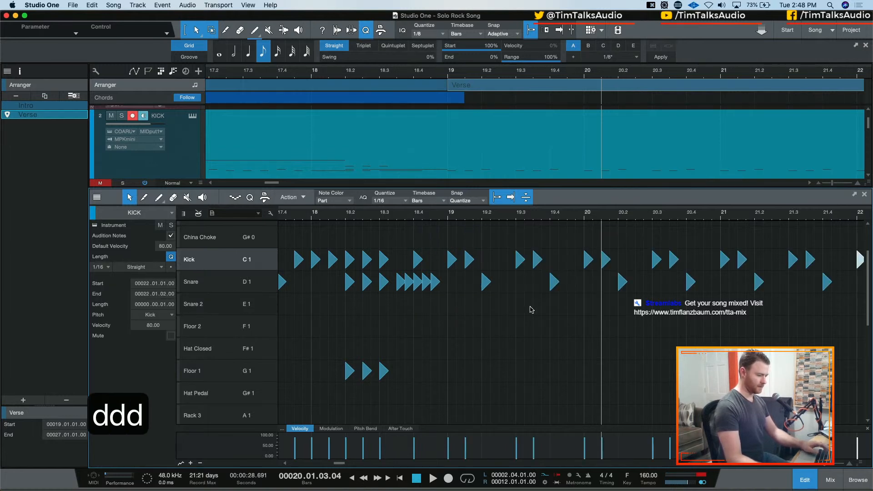
# Step: Duplicate the Kick and Snare bar four more times so the beat fills the Verse through bar 26
pyautogui.press('w')
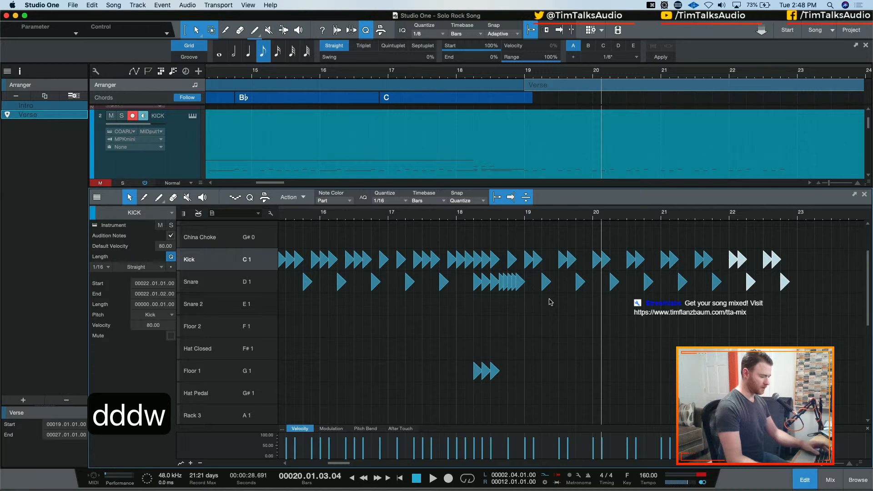
pyautogui.press('w')
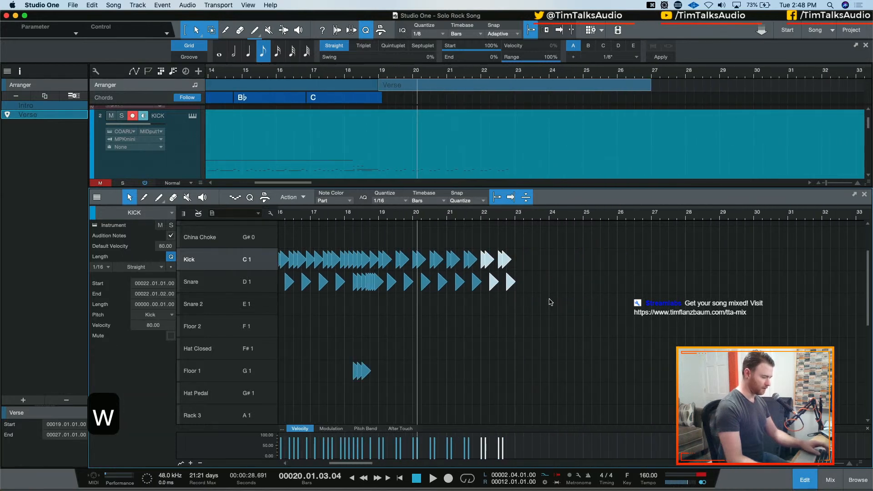
pyautogui.press('d')
pyautogui.press('d')
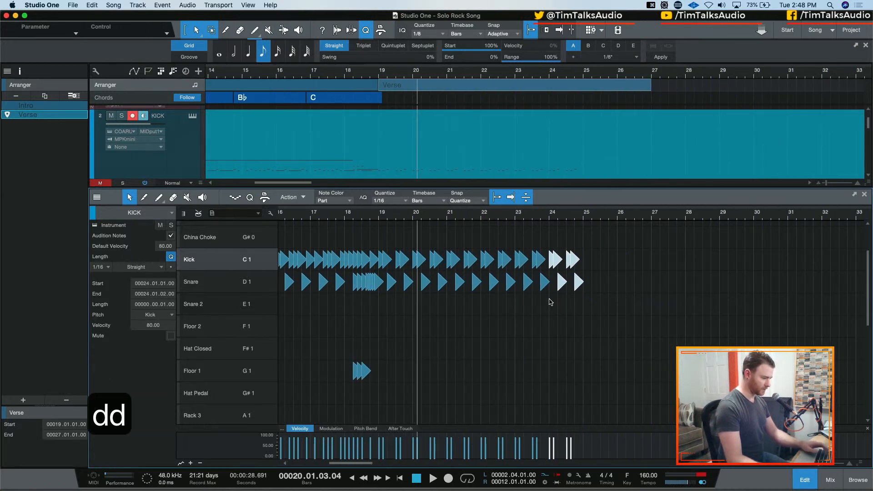
pyautogui.press('d')
pyautogui.press('d')
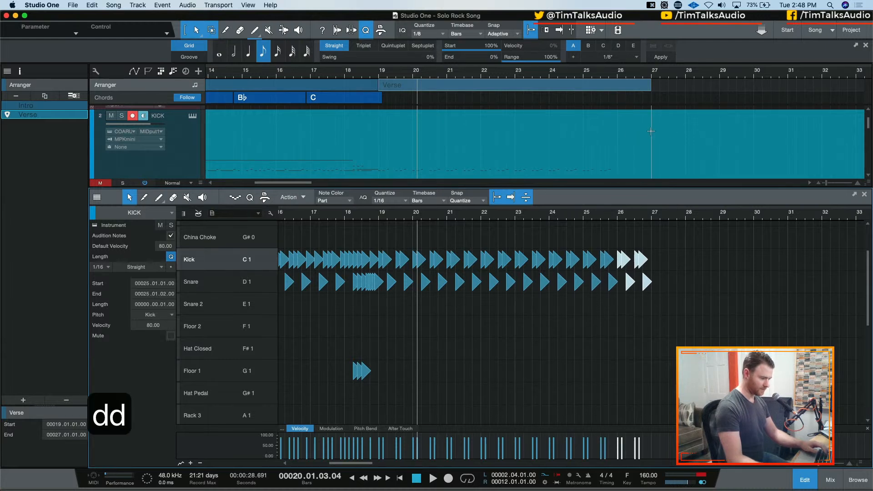
# Step: Audition the Hat Open 2 and Hat Closed sounds in the drum list
pyautogui.scroll(-5, 440, 298)
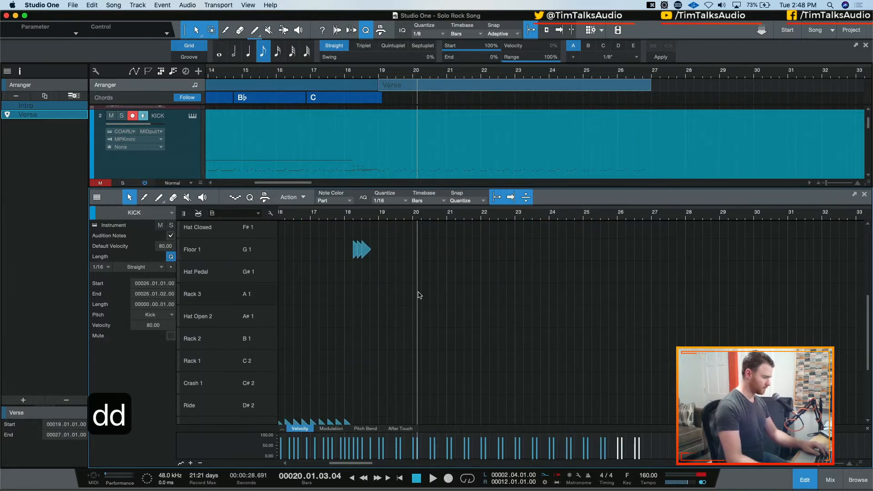
pyautogui.click(217, 326)
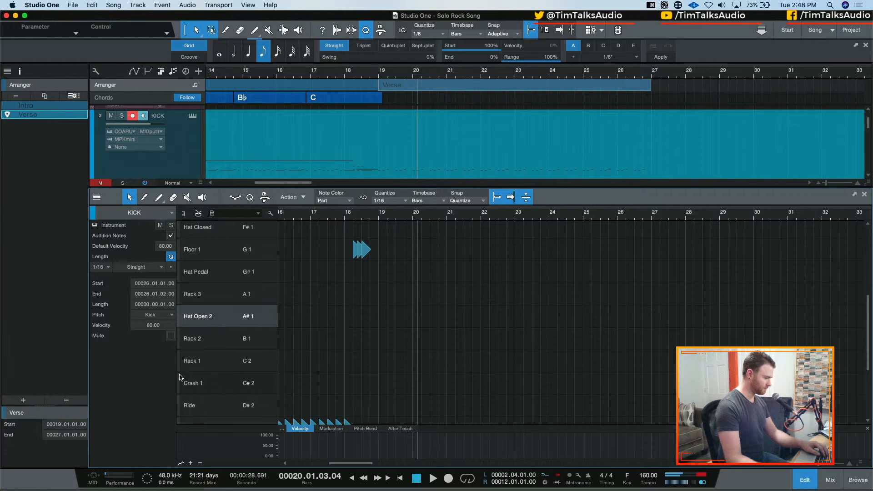
pyautogui.scroll(-6, 233, 356)
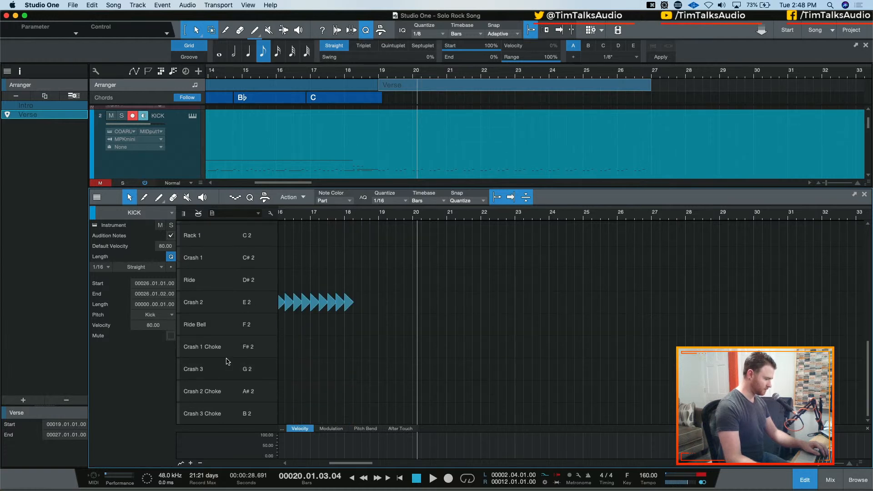
pyautogui.scroll(8, 227, 361)
pyautogui.click(217, 330)
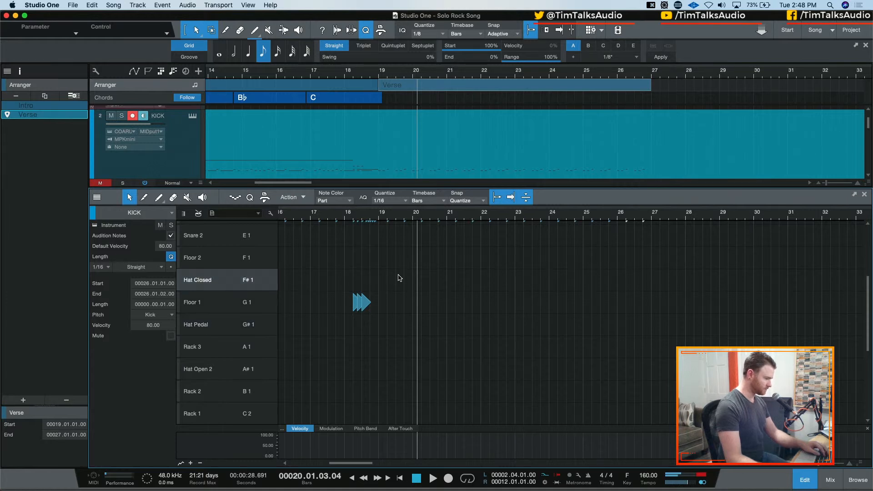
pyautogui.press('e')
pyautogui.press('e')
pyautogui.press('e')
pyautogui.click(246, 284)
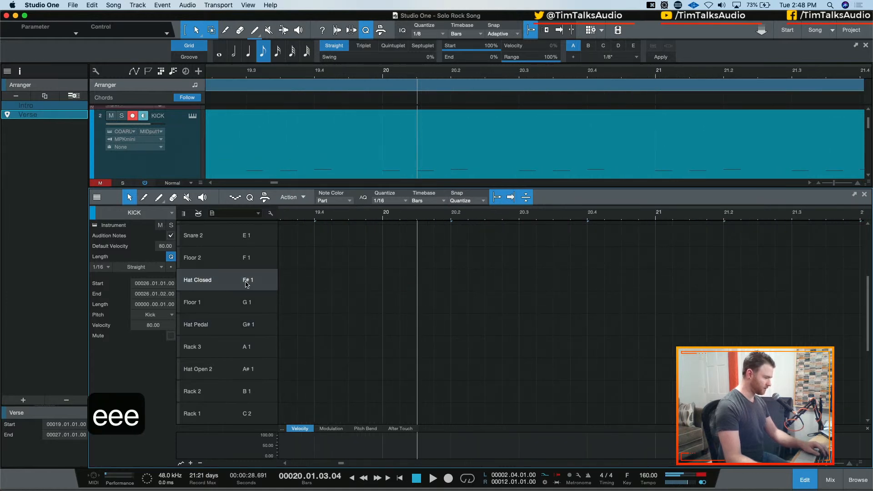
# Step: Add four Hat Closed notes a sixteenth apart from 20.01.01 and duplicate them to fill bar 20
pyautogui.click(386, 280)
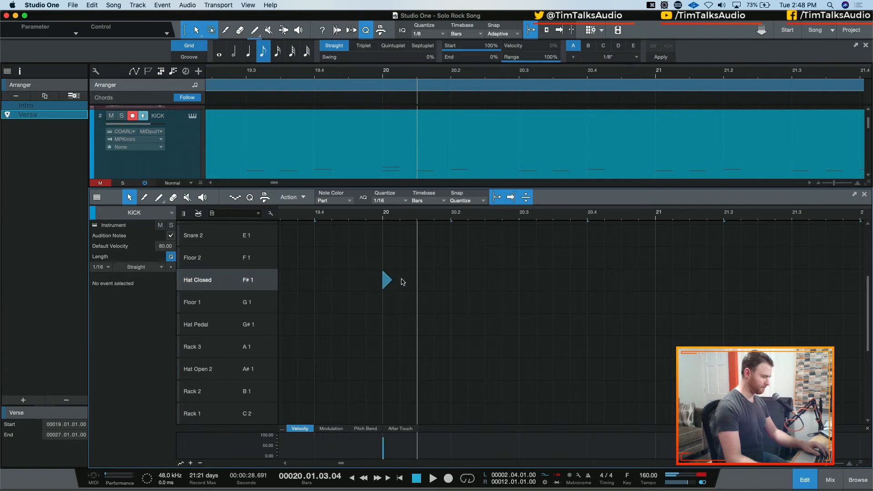
pyautogui.click(403, 281)
pyautogui.click(421, 280)
pyautogui.click(438, 280)
pyautogui.moveTo(366, 267); pyautogui.dragTo(502, 312)
pyautogui.press('d')
pyautogui.moveTo(349, 247); pyautogui.dragTo(570, 312)
pyautogui.press('d')
# Step: Select the Hat Closed sixteenths of bar 20 and duplicate them repeatedly across the rest of the Verse
pyautogui.click(407, 269)
pyautogui.moveTo(381, 247); pyautogui.dragTo(669, 329)
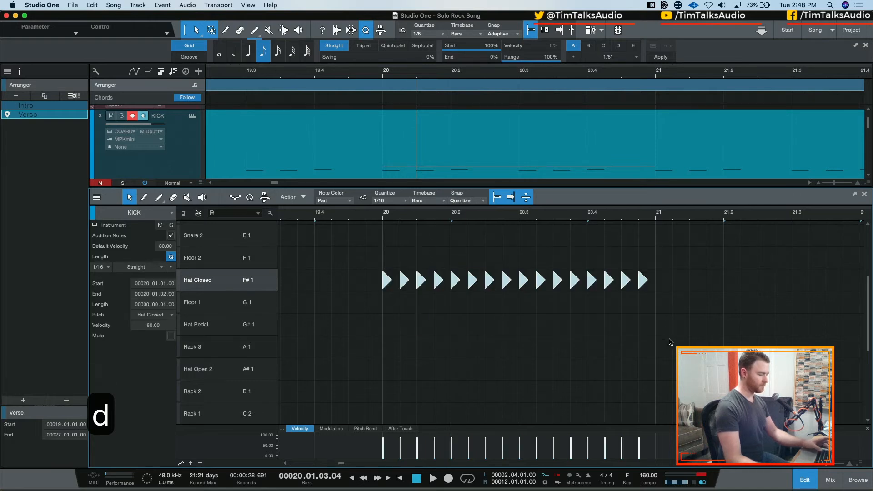
pyautogui.click(377, 269)
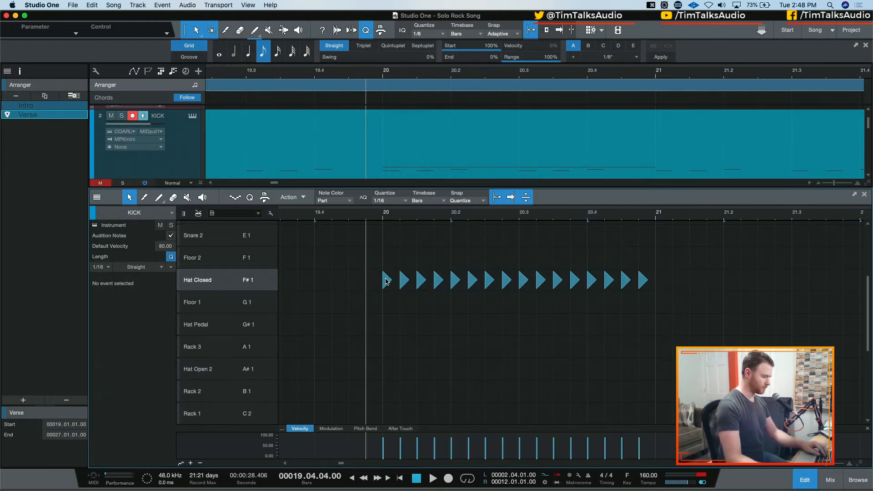
pyautogui.moveTo(366, 246); pyautogui.dragTo(706, 336)
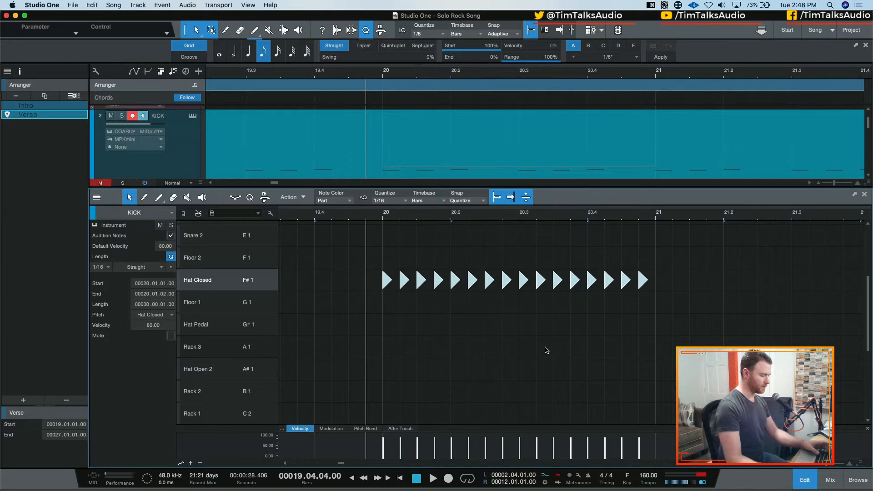
pyautogui.press('w')
pyautogui.press('w')
pyautogui.press('w')
pyautogui.press('d')
pyautogui.moveTo(356, 276); pyautogui.dragTo(455, 306)
pyautogui.press('d')
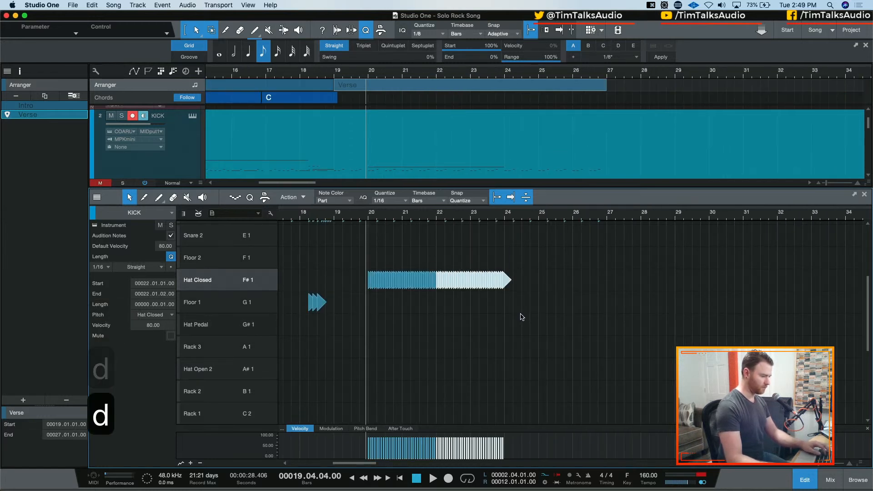
pyautogui.press('d')
pyautogui.press('d')
# Step: Add a China note at 20.01.01 above the first Hat Closed hit
pyautogui.press('e')
pyautogui.press('e')
pyautogui.press('e')
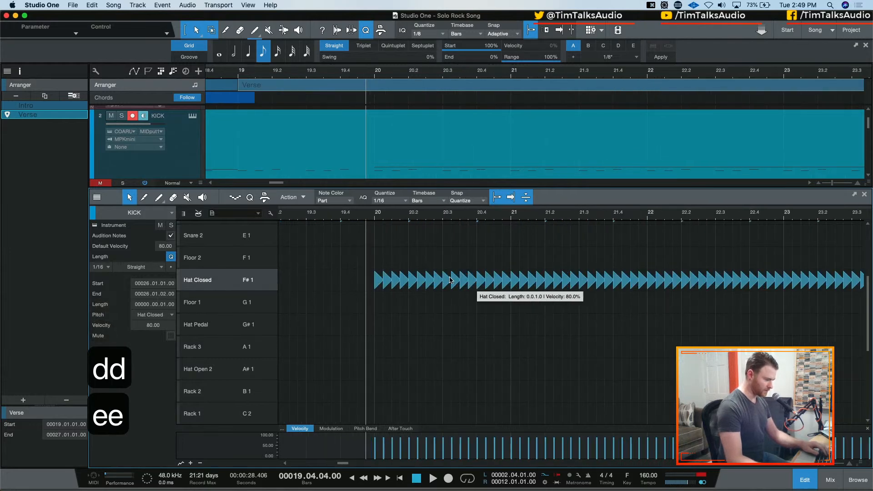
pyautogui.click(390, 285)
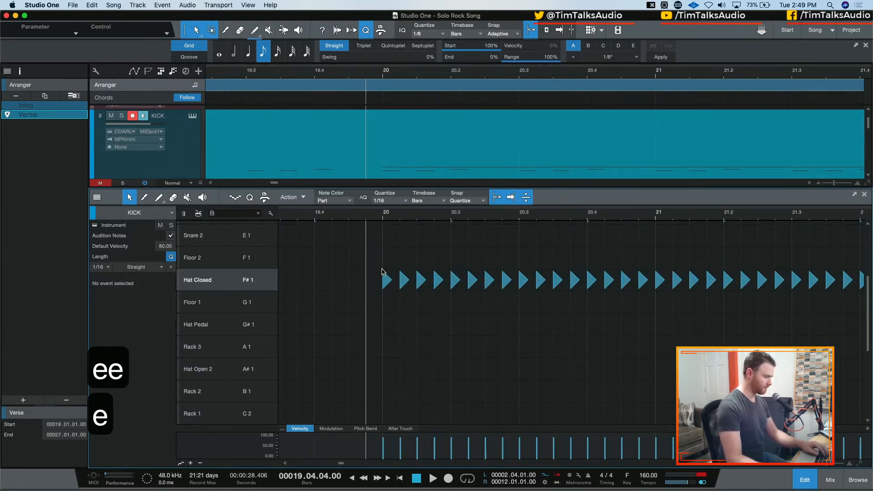
pyautogui.click(387, 280)
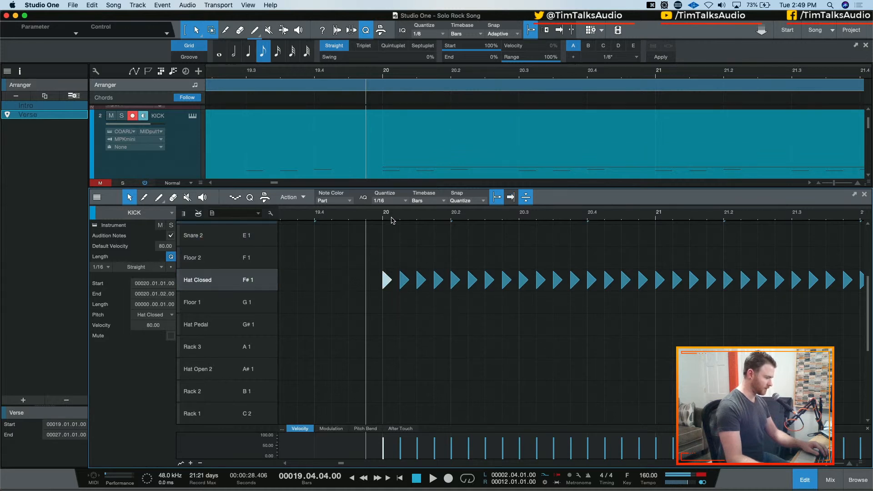
pyautogui.scroll(3, 390, 275)
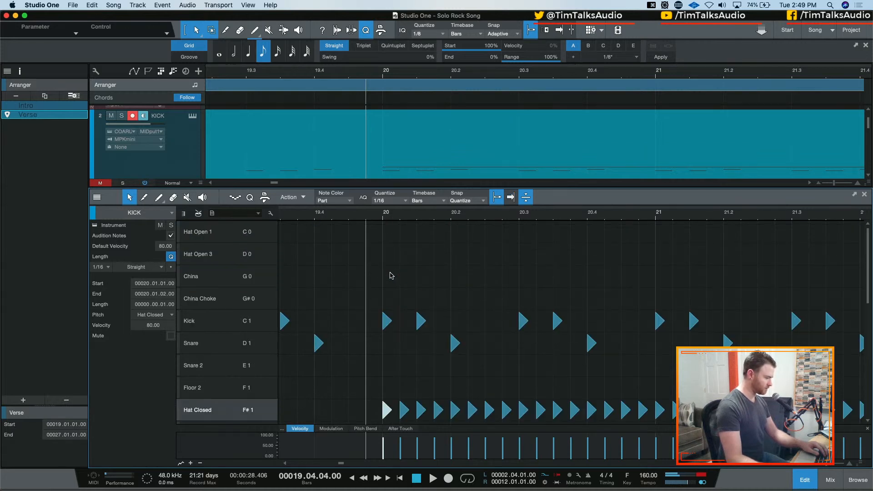
pyautogui.doubleClick(387, 278)
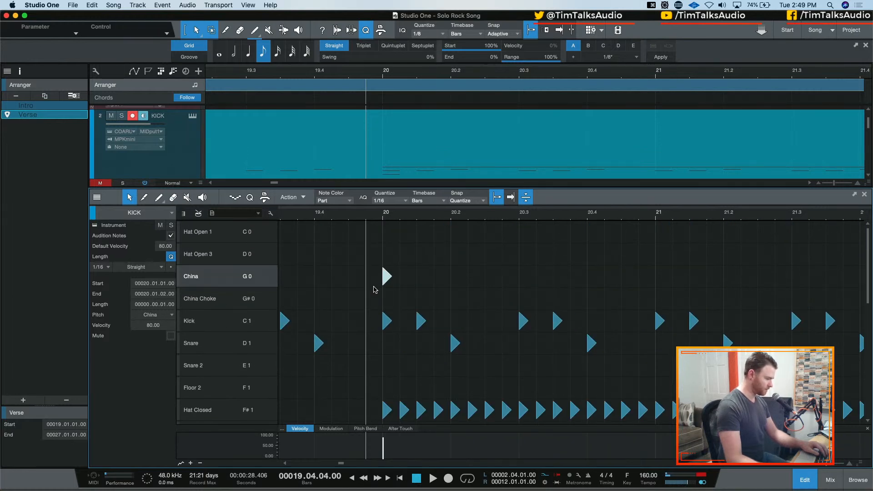
# Step: Examine the drum rows around the start of bar 20 and audition the Crash 1 sound
pyautogui.scroll(-2, 374, 289)
pyautogui.scroll(-2, 382, 300)
pyautogui.scroll(-2, 382, 300)
pyautogui.scroll(4, 384, 296)
pyautogui.scroll(-3, 384, 295)
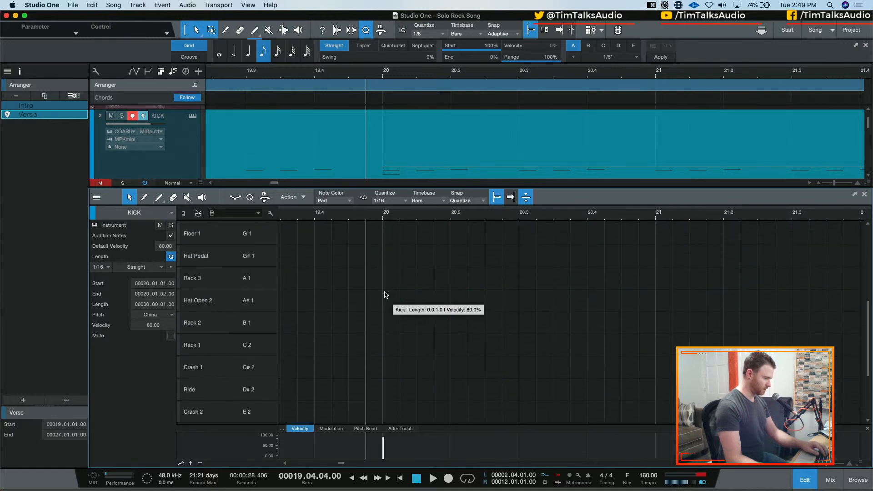
pyautogui.scroll(1, 386, 293)
pyautogui.scroll(7, 387, 232)
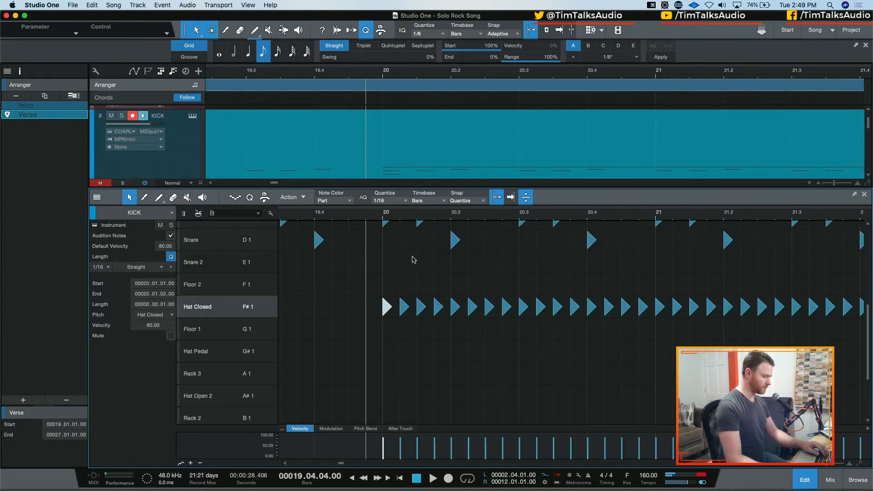
pyautogui.scroll(-1, 390, 235)
pyautogui.scroll(-9, 389, 235)
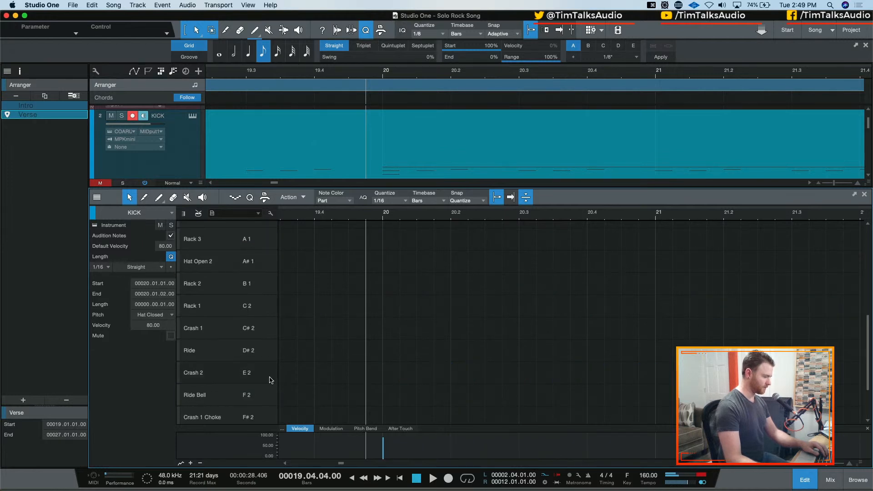
pyautogui.click(208, 336)
pyautogui.scroll(6, 289, 334)
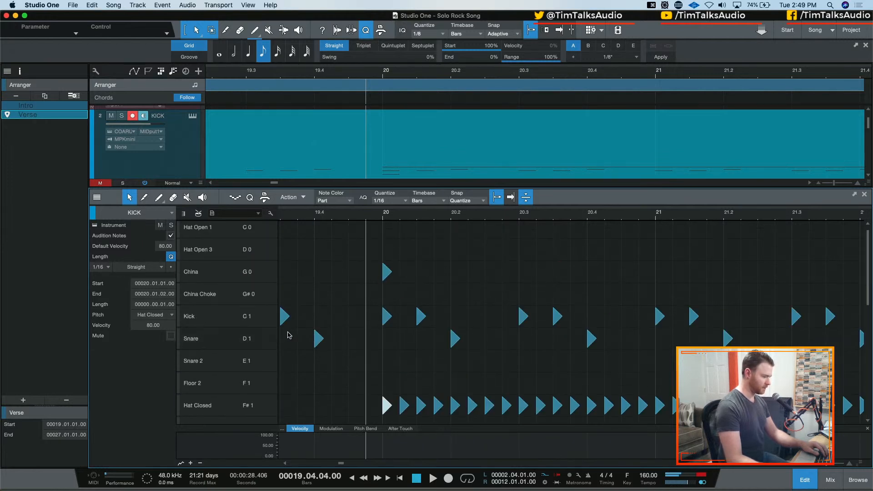
# Step: Delete the Hat Closed note at 20.01.01
pyautogui.click(386, 314)
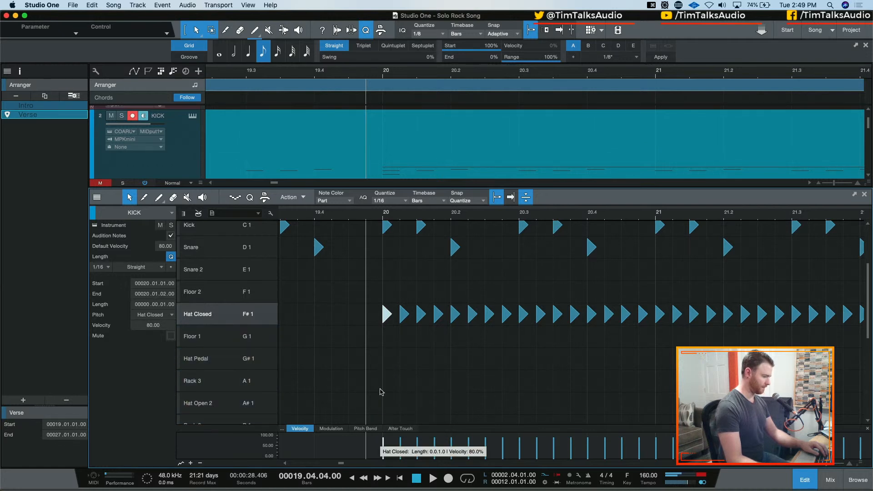
pyautogui.scroll(-4, 382, 392)
pyautogui.press('BackSpace')
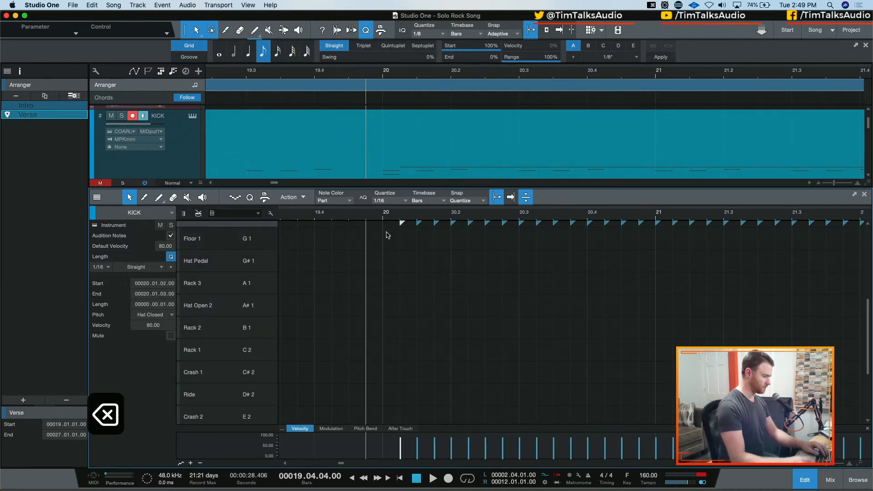
# Step: Add a Crash 1 note at 20.01.01 and play back the drums leading through bar 20
pyautogui.click(384, 370)
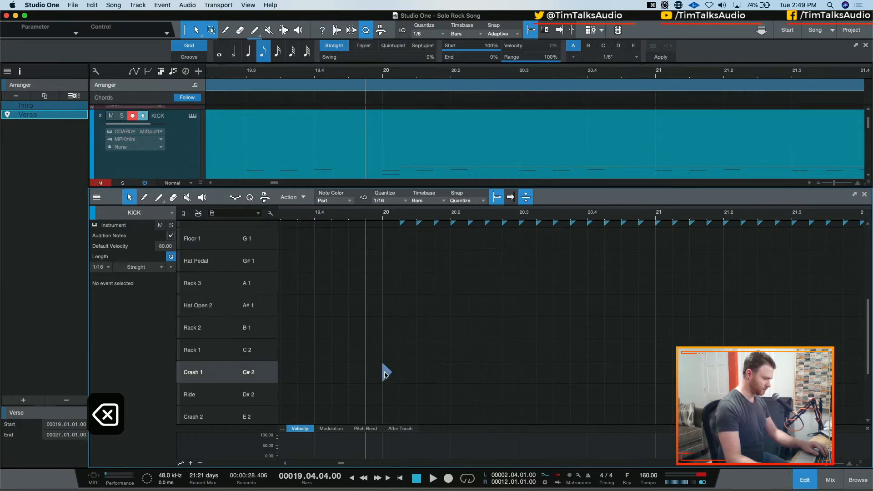
pyautogui.press('w')
pyautogui.press('w')
pyautogui.press('w')
pyautogui.scroll(9, 359, 235)
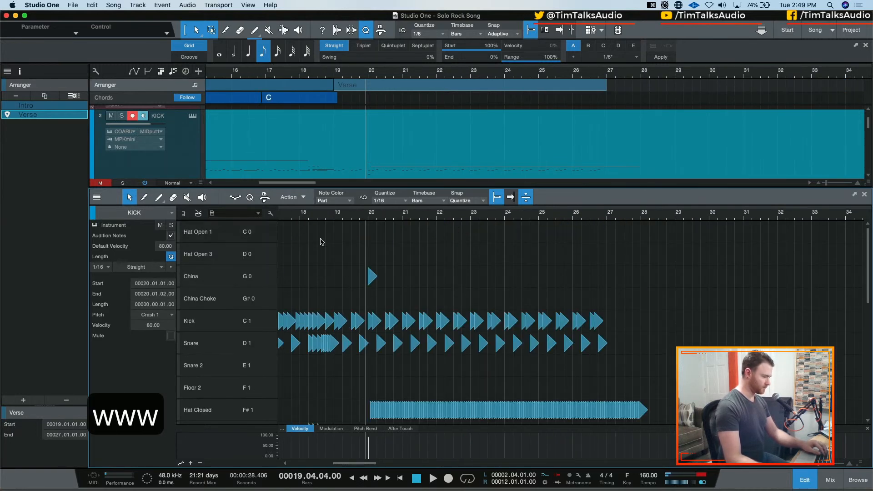
pyautogui.hscroll(-6, 327, 248)
pyautogui.click(414, 217)
pyautogui.press('space')
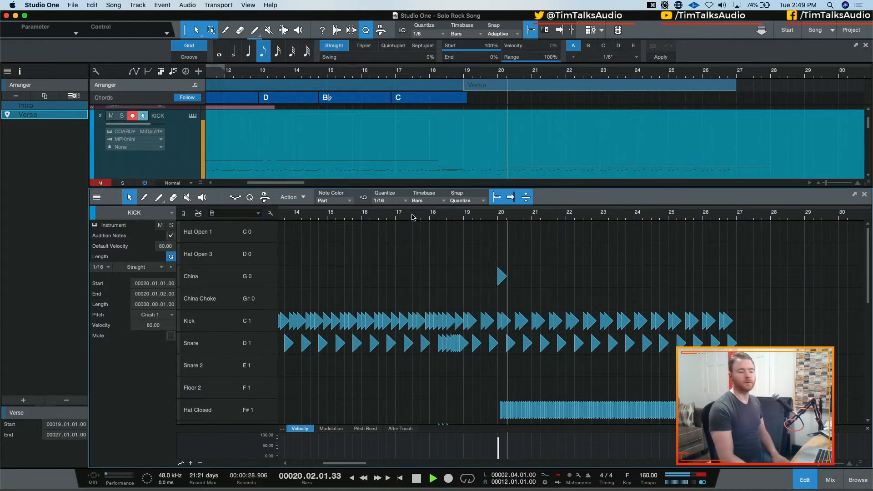
pyautogui.press('space')
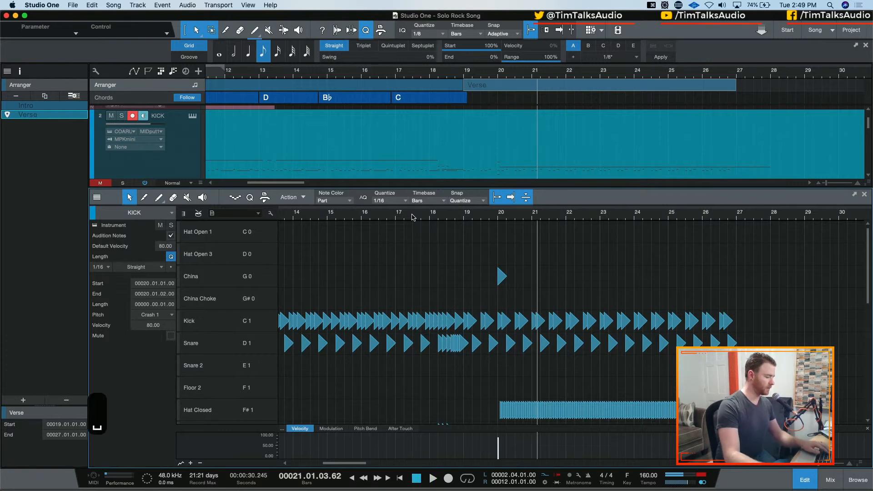
# Step: Set the drum editor's quantize value to 1/8
pyautogui.press('e')
pyautogui.press('e')
pyautogui.press('e')
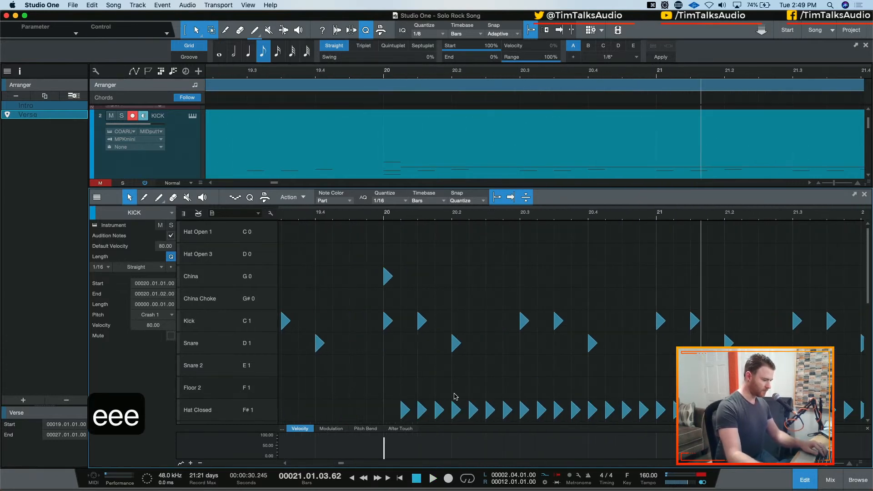
pyautogui.press('w')
pyautogui.click(379, 202)
pyautogui.click(452, 214)
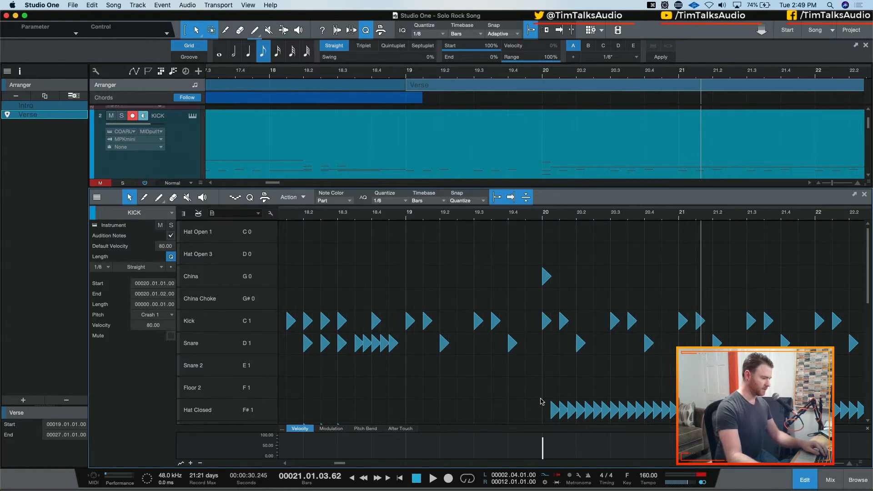
# Step: Delete all the Hat Closed sixteenths from bar 20 to the end of the row
pyautogui.press('e')
pyautogui.press('w')
pyautogui.press('w')
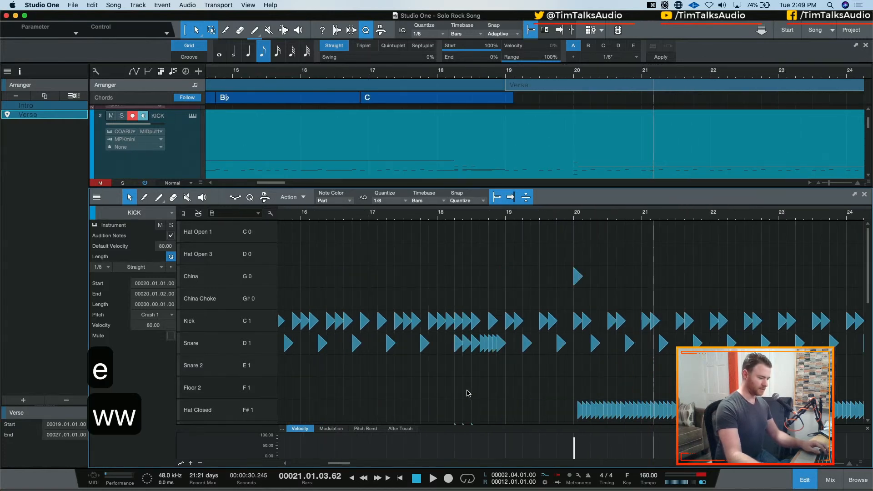
pyautogui.hscroll(5, 468, 393)
pyautogui.hscroll(1, 348, 391)
pyautogui.moveTo(288, 377); pyautogui.dragTo(839, 409)
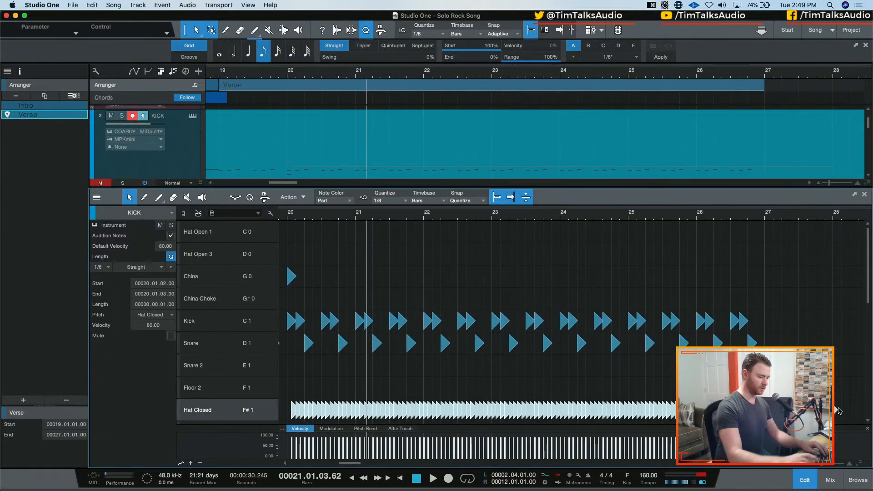
pyautogui.press('BackSpace')
# Step: Enter Hat Closed eighth notes at 20.01.03 and 20.02.01 and duplicate them
pyautogui.press('e')
pyautogui.press('e')
pyautogui.press('e')
pyautogui.press('w')
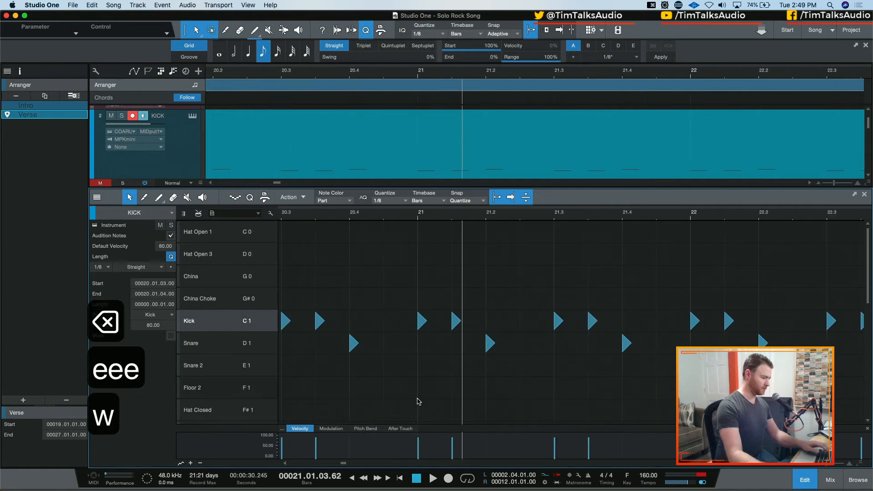
pyautogui.press('w')
pyautogui.scroll(-3, 412, 373)
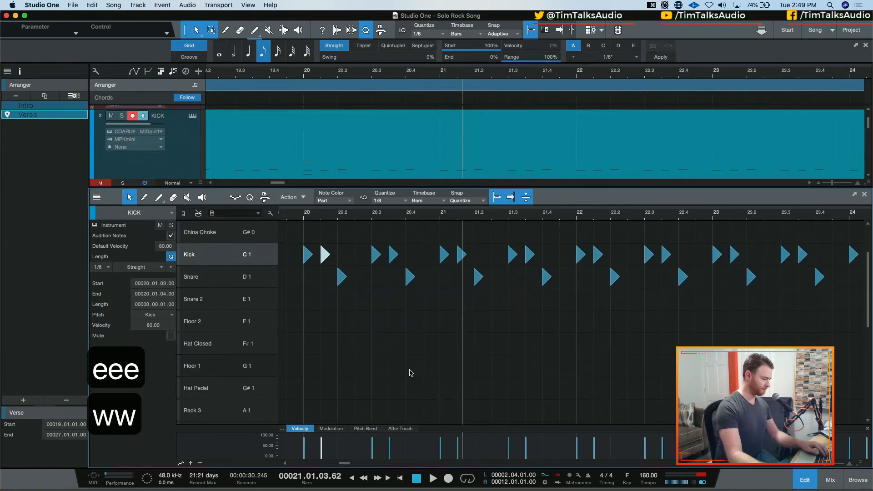
pyautogui.click(325, 344)
pyautogui.click(342, 343)
pyautogui.press('d')
# Step: Select the growing run of Hat Closed eighths and duplicate it repeatedly until it covers the rest of the Verse
pyautogui.moveTo(304, 312); pyautogui.dragTo(491, 390)
pyautogui.press('d')
pyautogui.press('d')
pyautogui.press('w')
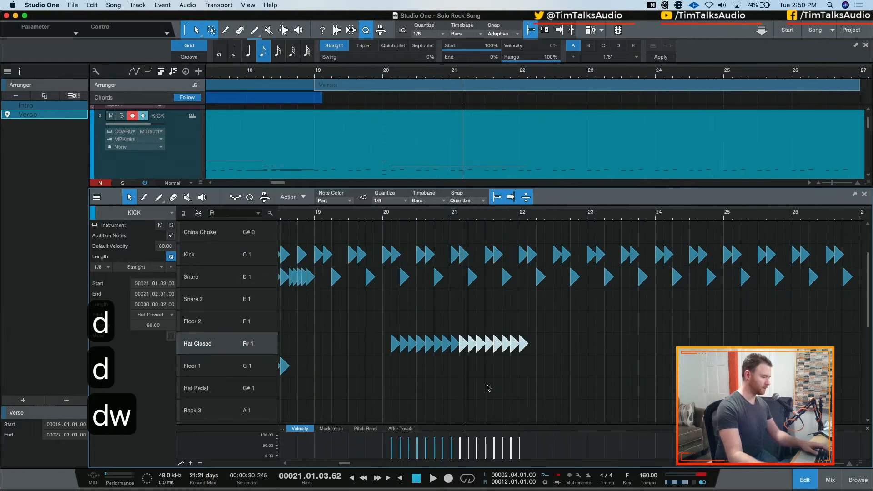
pyautogui.moveTo(400, 341); pyautogui.dragTo(568, 376)
pyautogui.press('d')
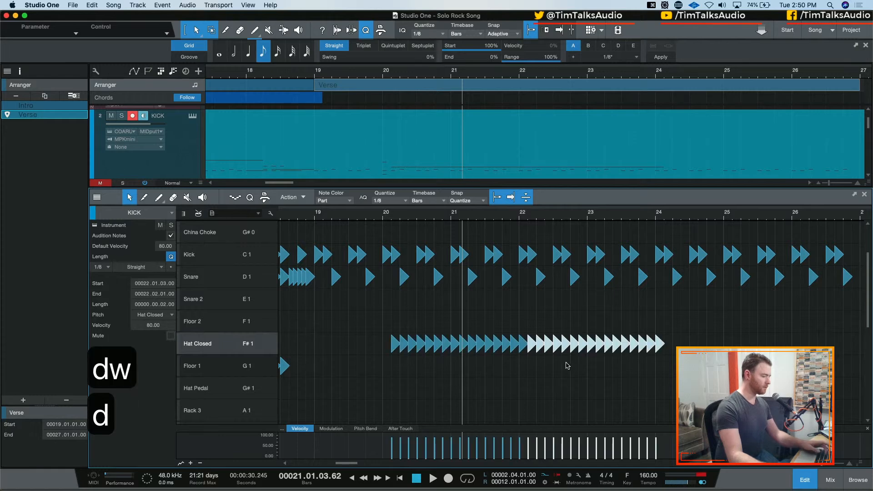
pyautogui.moveTo(386, 310); pyautogui.dragTo(645, 400)
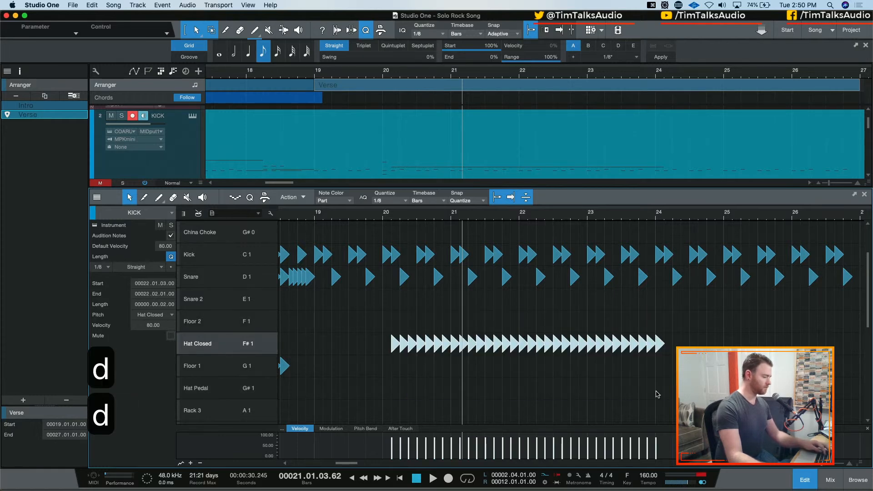
pyautogui.press('d')
pyautogui.press('w')
# Step: Delete the surplus Hat Closed notes from 27.01.01 onward, beyond the end of the Verse
pyautogui.moveTo(658, 314); pyautogui.dragTo(705, 355)
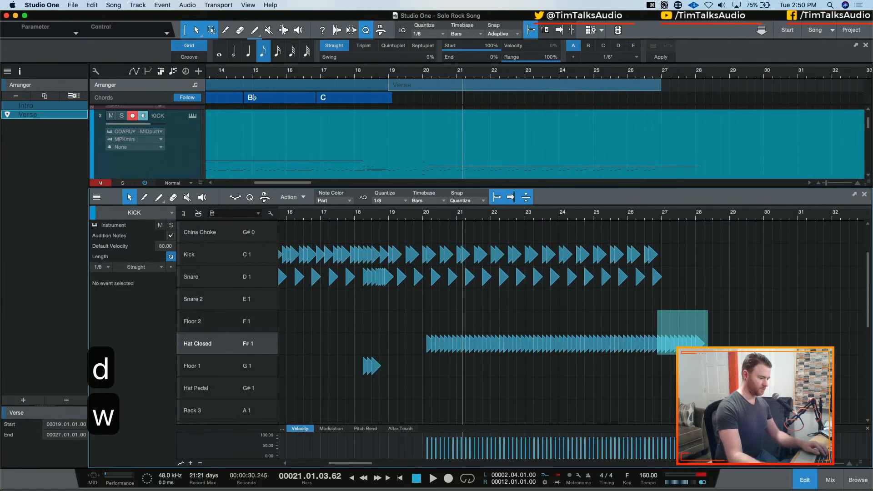
pyautogui.press('BackSpace')
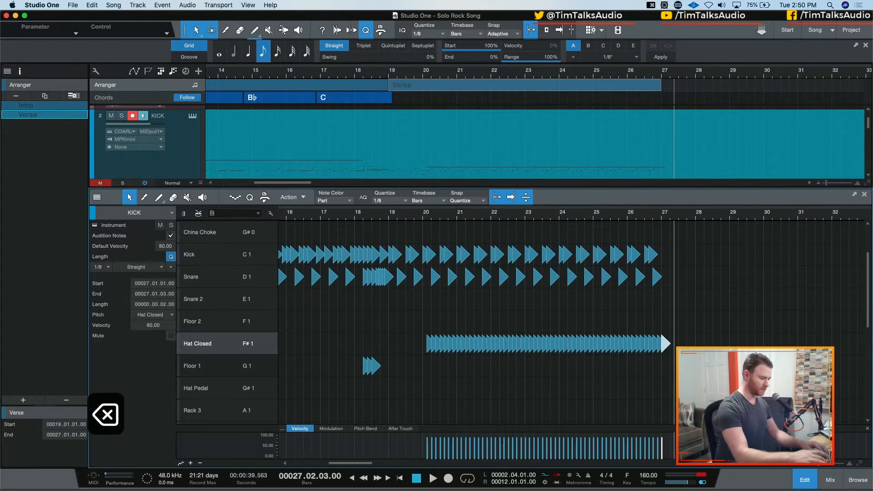
pyautogui.press('e')
pyautogui.press('e')
pyautogui.press('e')
pyautogui.press('\\')
pyautogui.press('BackSpace')
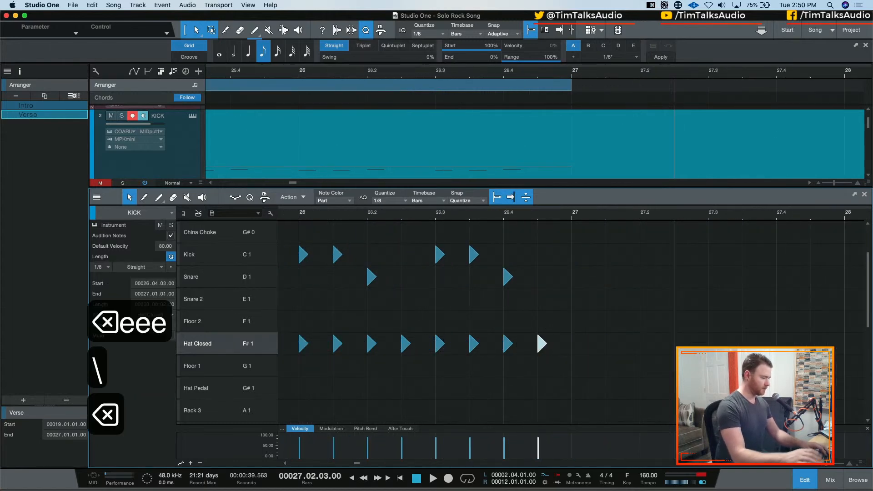
# Step: Play back the drums from around bar 17 into the Verse and check where the Hat Closed part enters
pyautogui.press('w')
pyautogui.press('w')
pyautogui.press('w')
pyautogui.press('w')
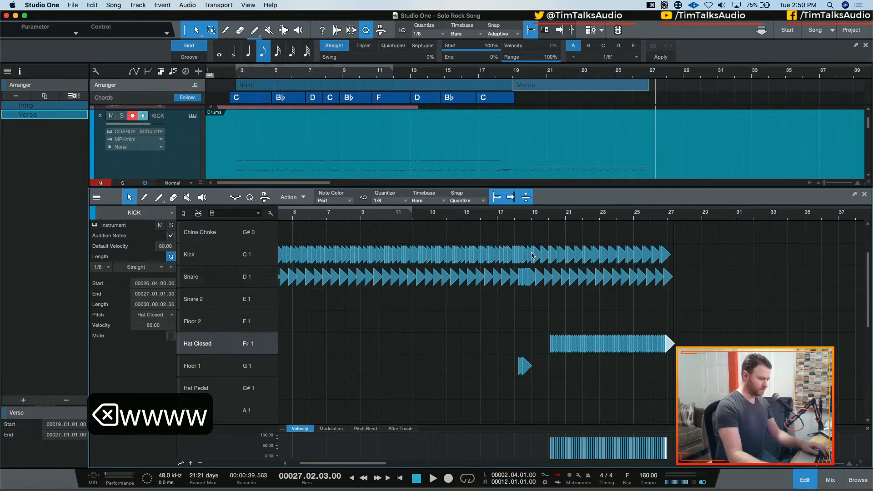
pyautogui.click(506, 217)
pyautogui.press('space')
pyautogui.press('e')
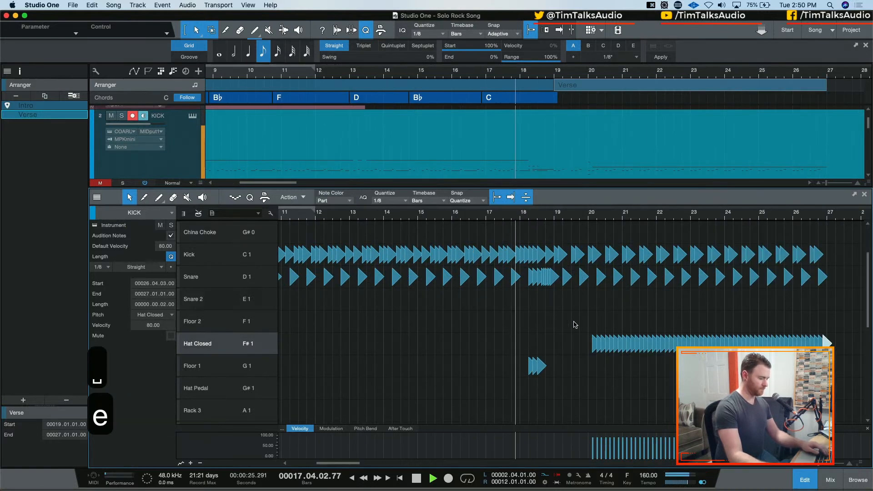
pyautogui.press('e')
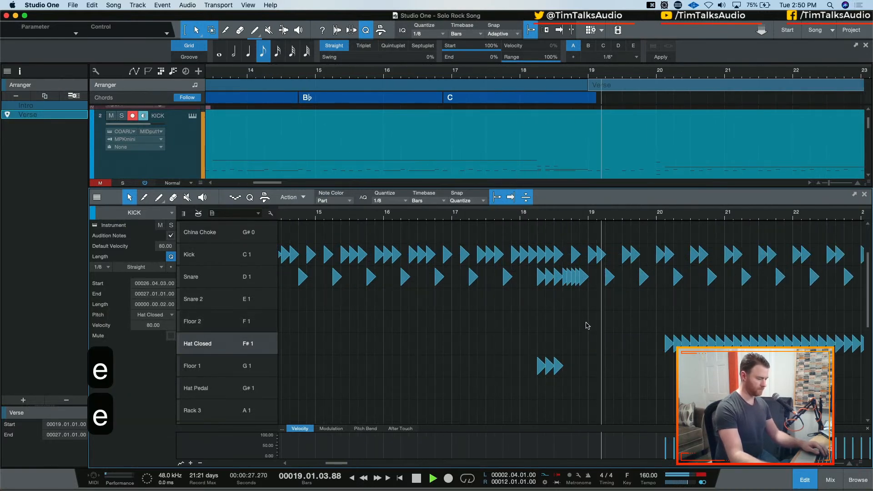
pyautogui.scroll(-3, 588, 322)
pyautogui.press('space')
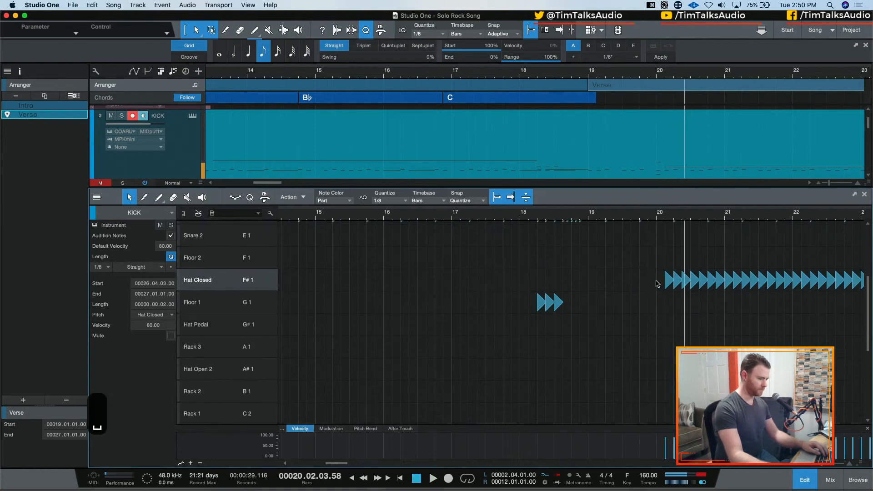
# Step: Copy the first bar of Hat Closed eighths one bar earlier to start at 19.01.03, and play back the transition
pyautogui.moveTo(647, 246); pyautogui.dragTo(734, 313)
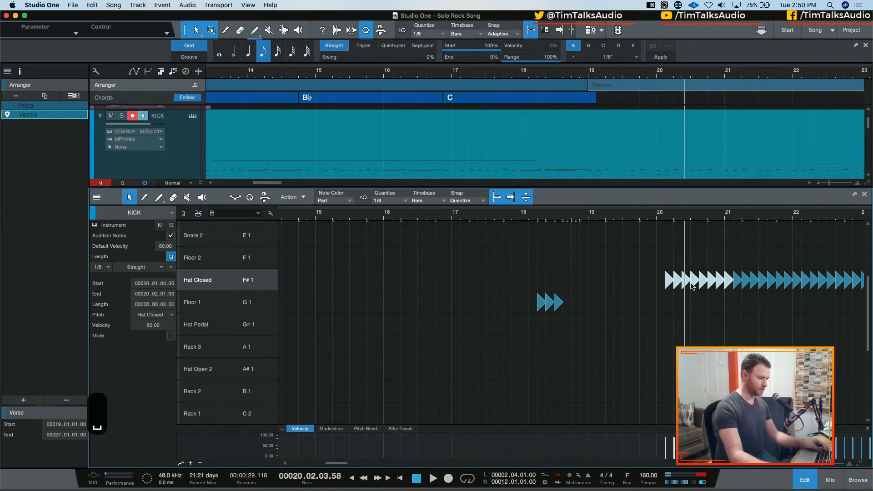
pyautogui.moveTo(669, 284); pyautogui.dragTo(603, 285)
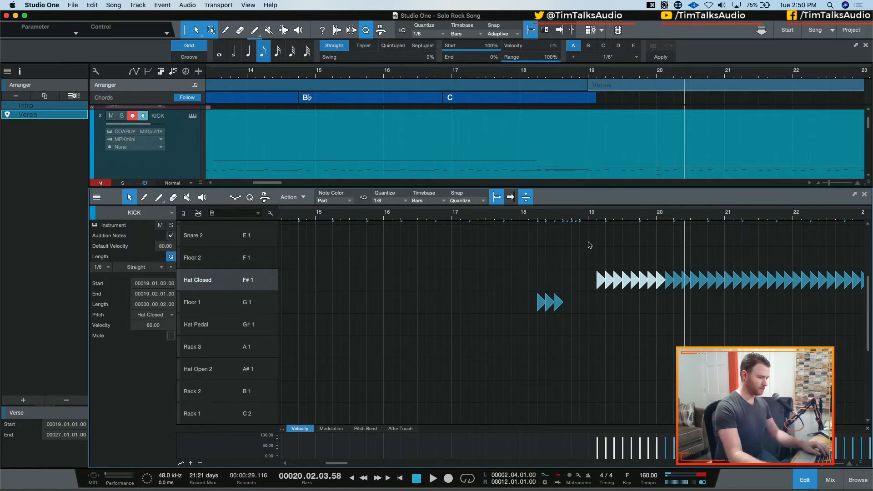
pyautogui.press('space')
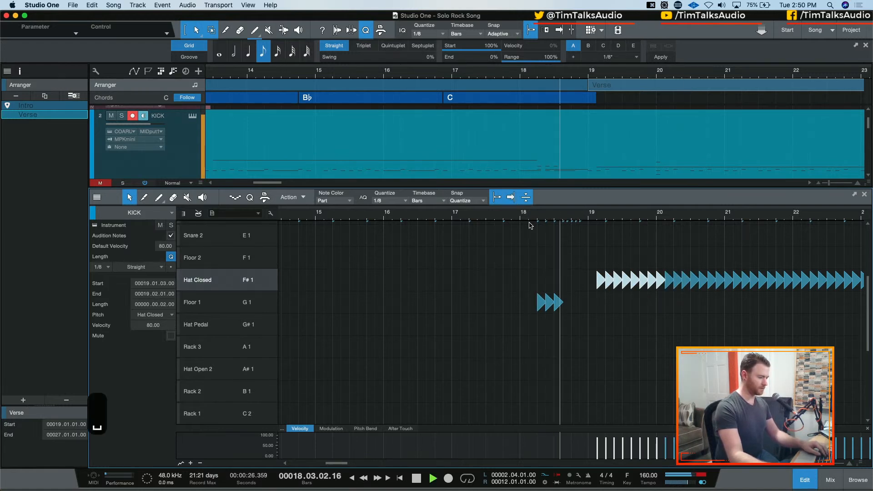
pyautogui.press('space')
# Step: Move the China and Crash 1 notes from 20.01.01 to 19.01.01
pyautogui.scroll(3, 643, 260)
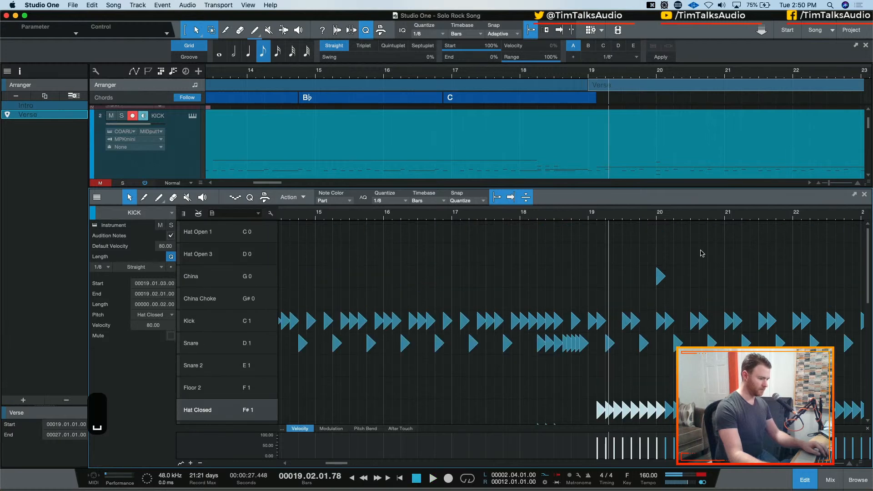
pyautogui.moveTo(660, 276); pyautogui.dragTo(594, 279)
pyautogui.scroll(-5, 631, 317)
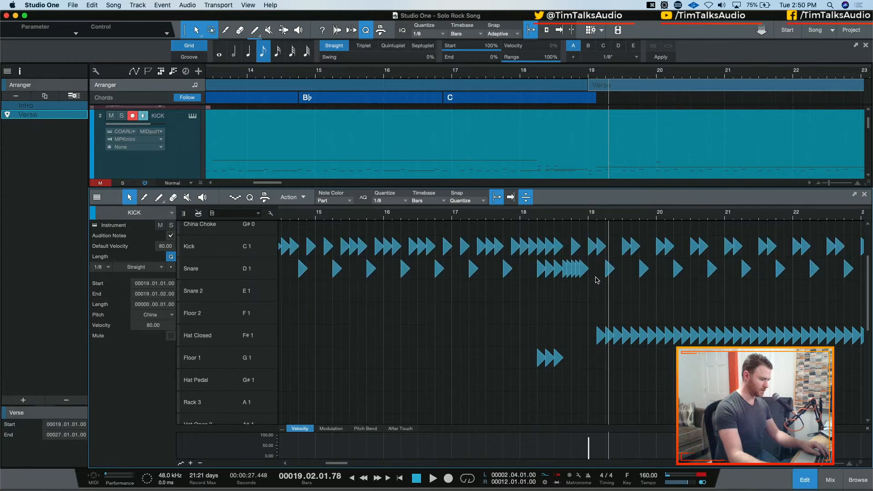
pyautogui.moveTo(658, 369); pyautogui.dragTo(607, 371)
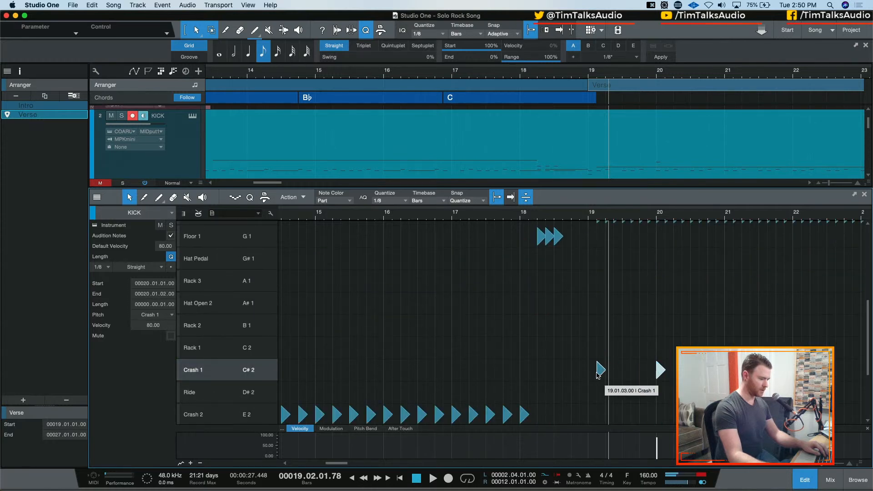
# Step: Play back the fill into the Verse several times to check the China, Crash 1 and Hat Closed parts
pyautogui.click(442, 216)
pyautogui.press('space')
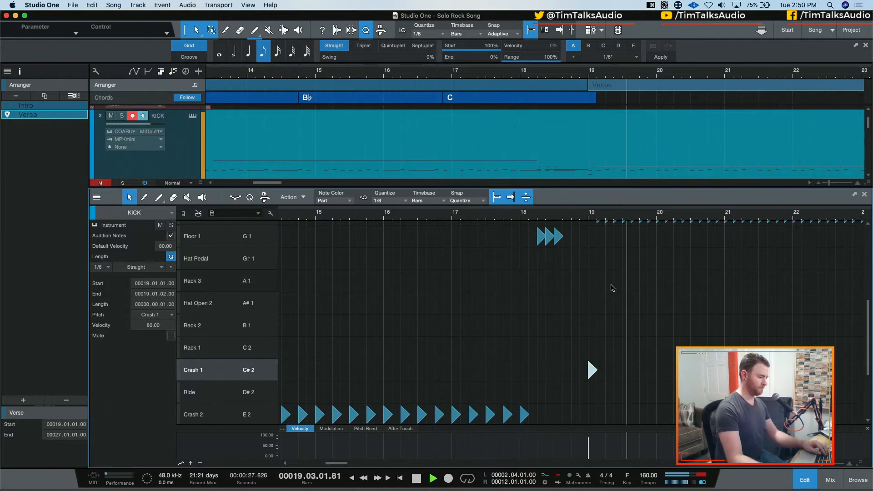
pyautogui.scroll(5, 609, 288)
pyautogui.press('space')
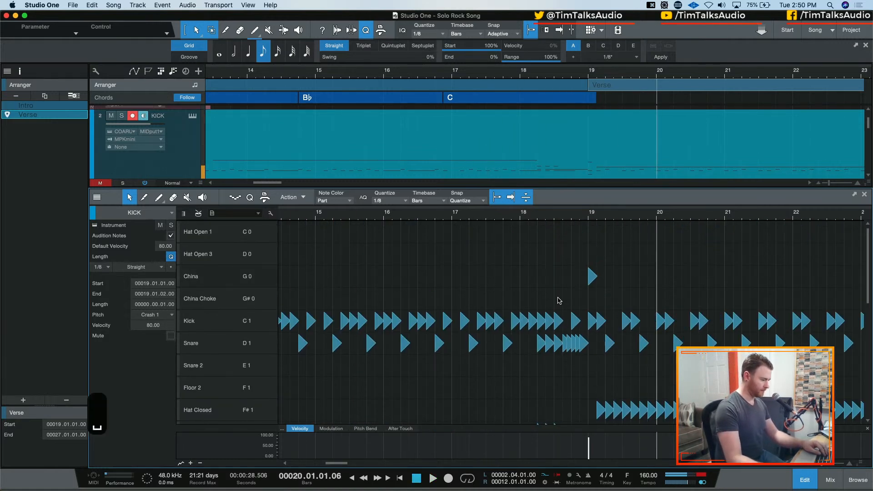
pyautogui.click(591, 275)
pyautogui.press('space')
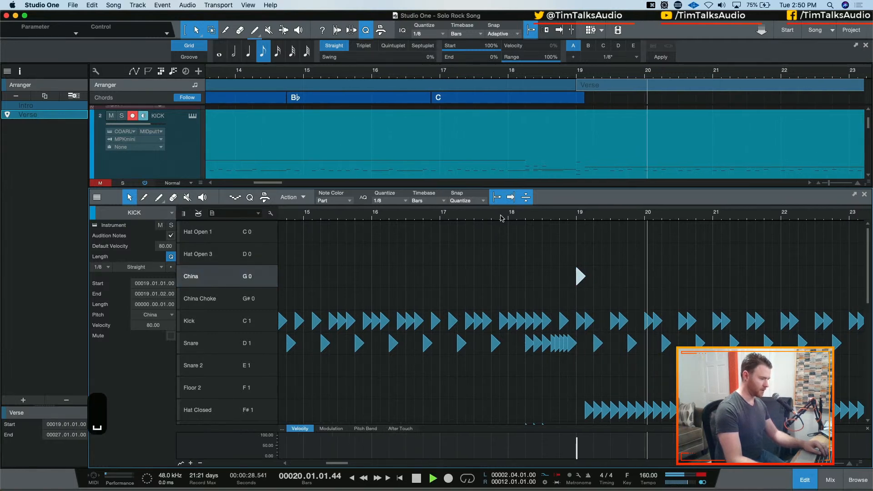
pyautogui.press('space')
pyautogui.press('space')
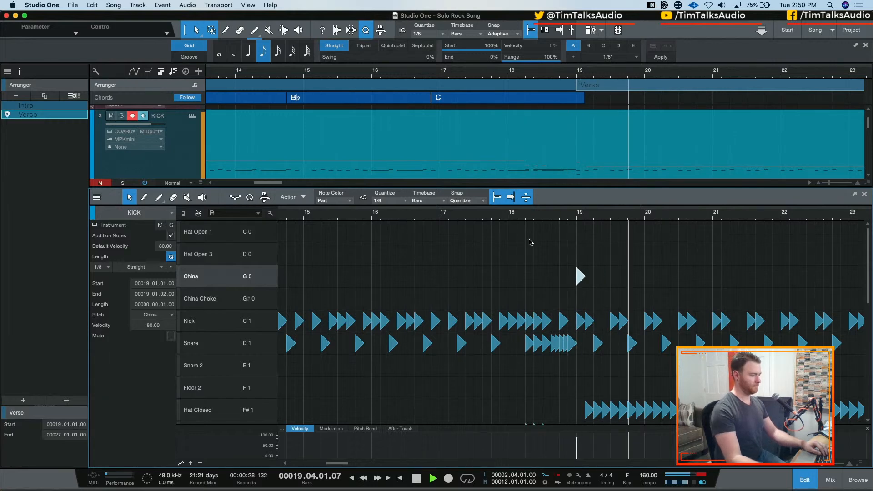
pyautogui.scroll(-5, 530, 241)
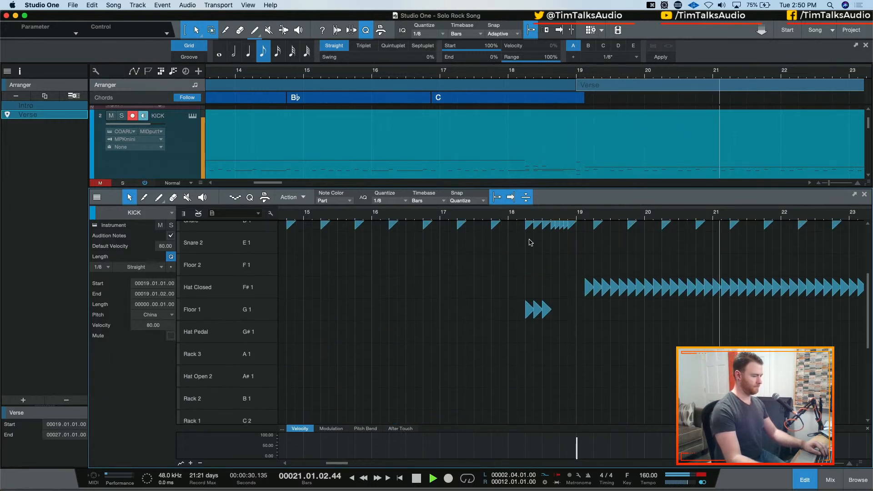
pyautogui.scroll(5, 534, 247)
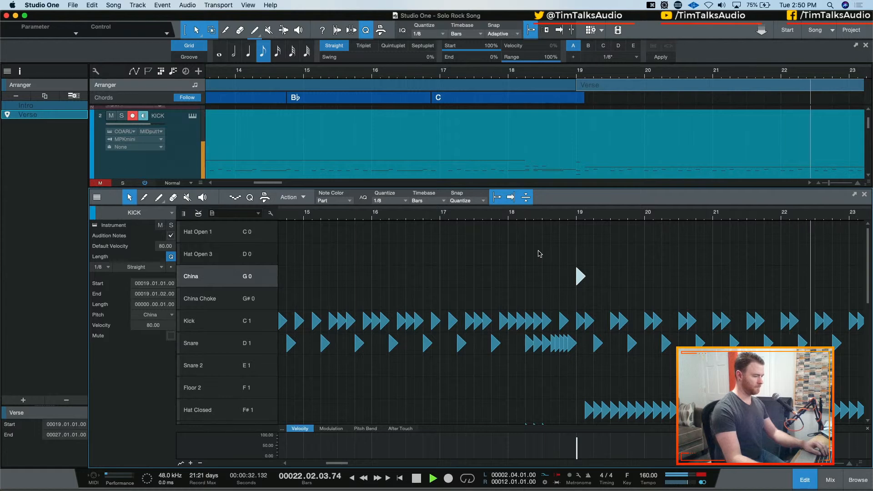
pyautogui.press('space')
# Step: Delete the GTRs 1 guitar events in the Verse, from bar 19 to bar 27
pyautogui.press('w')
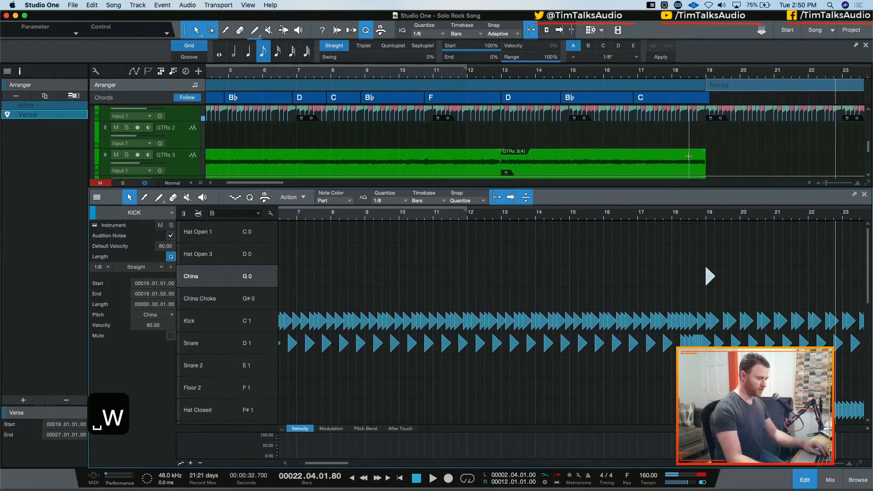
pyautogui.press('w')
pyautogui.click(653, 137)
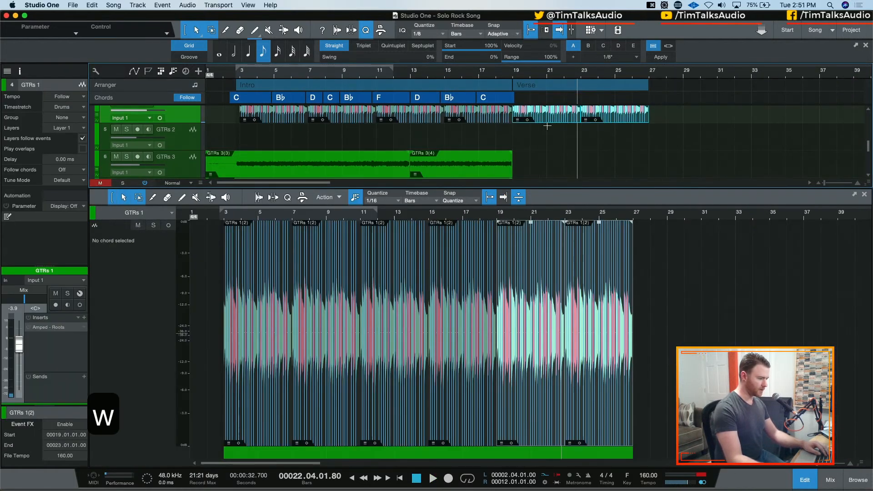
pyautogui.scroll(3, 561, 136)
pyautogui.press('BackSpace')
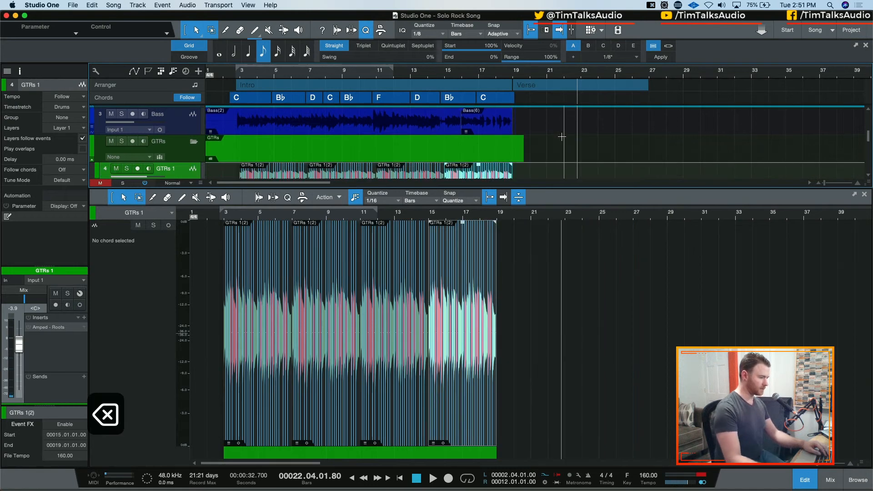
# Step: Trim the overhanging end of the last GTR 5 event back to 19.01.01.00
pyautogui.press('e')
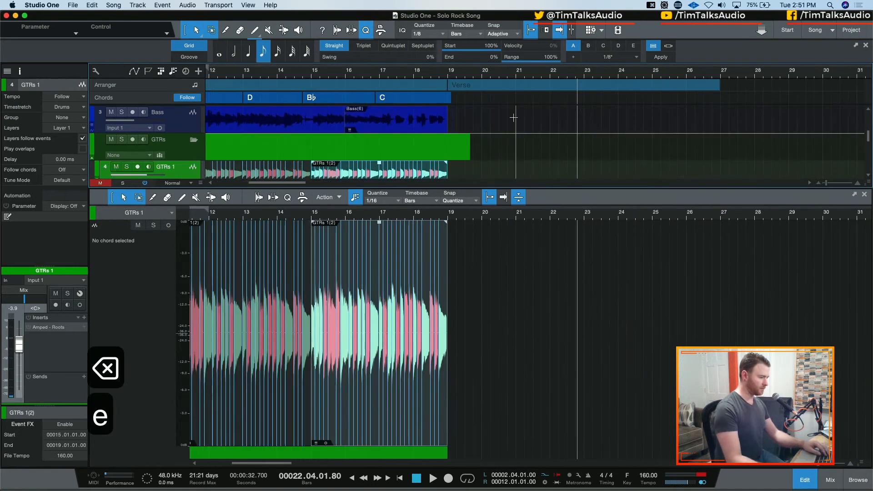
pyautogui.click(473, 152)
pyautogui.scroll(-3, 474, 160)
pyautogui.scroll(-5, 458, 141)
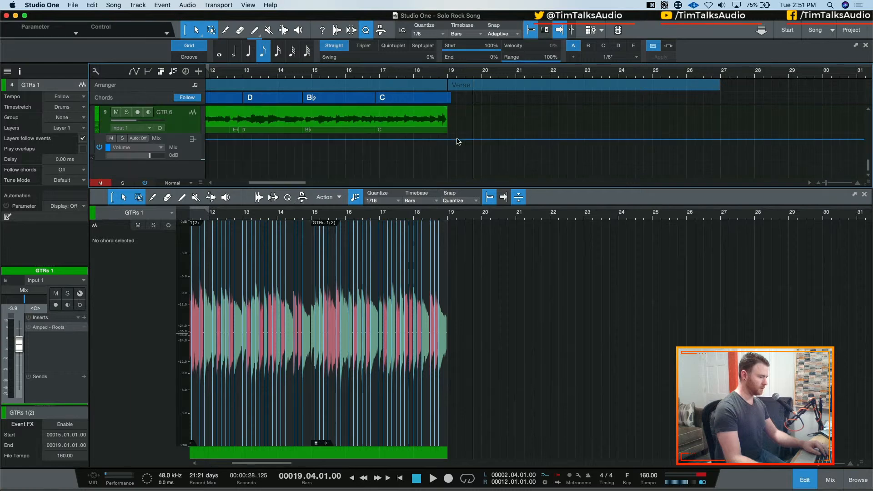
pyautogui.click(473, 120)
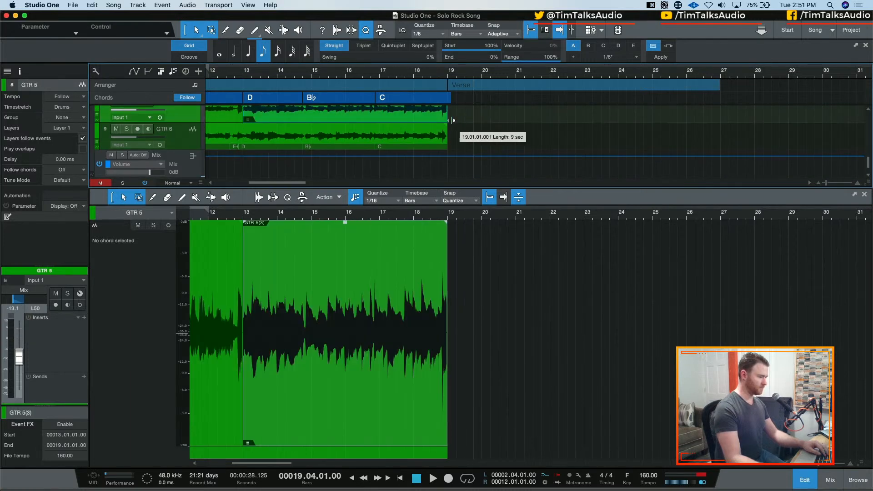
# Step: Shorten the last C chord on the chord track so it ends at 19.01.01.00
pyautogui.scroll(6, 454, 132)
pyautogui.click(450, 98)
pyautogui.moveTo(450, 98); pyautogui.dragTo(448, 99)
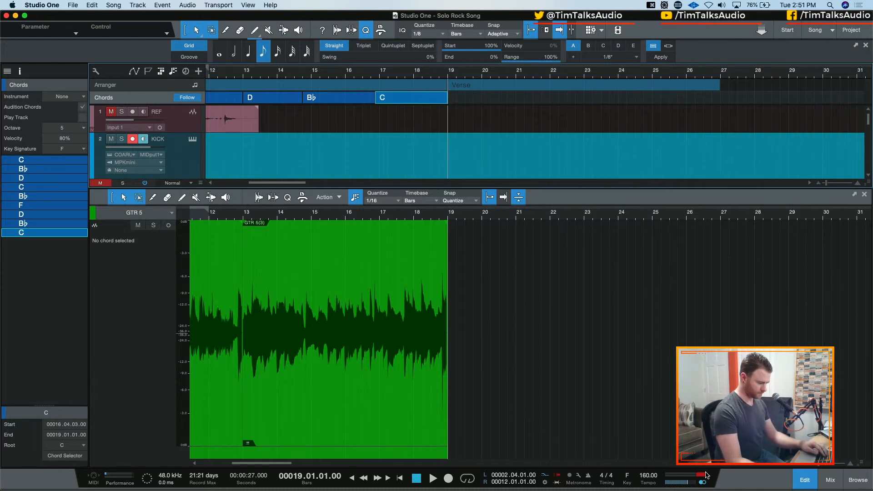
# Step: Play back from bar 17 through the transition into the first bars of the Verse
pyautogui.click(375, 85)
pyautogui.press('space')
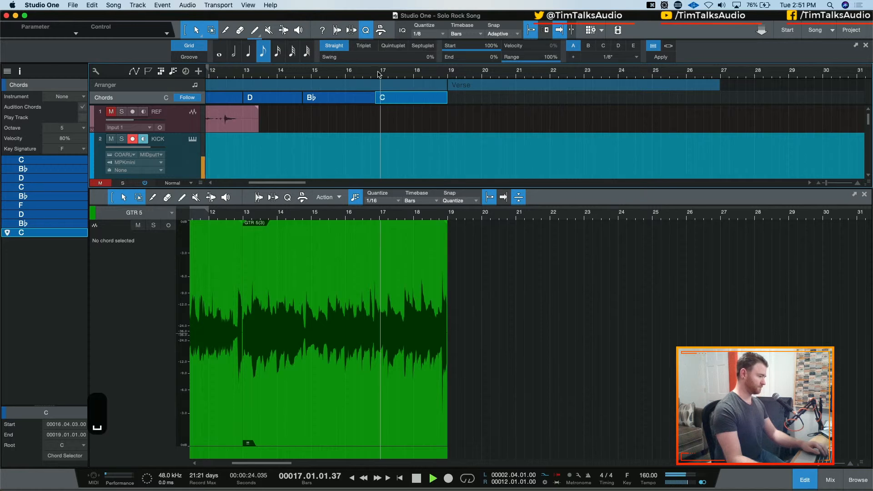
pyautogui.scroll(-3, 466, 127)
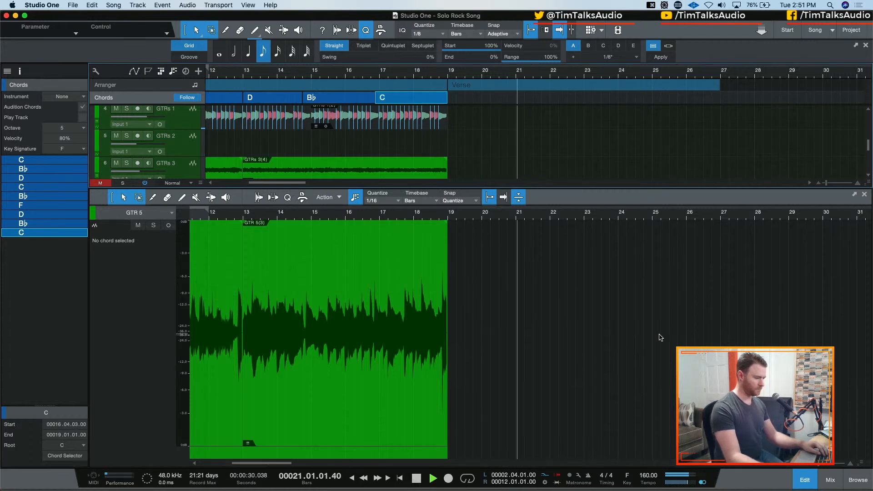
pyautogui.press('space')
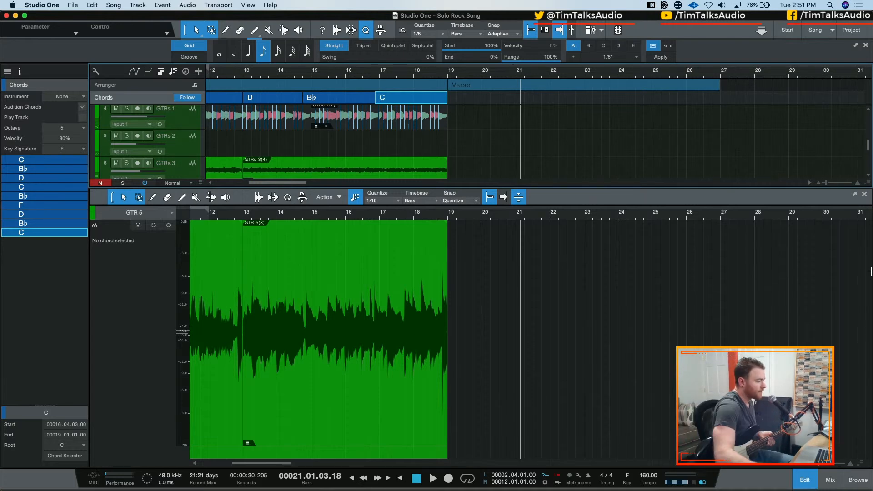
# Step: Hide the audio editor, enlarge the Bass track's height, and place the playback position at bar 19
pyautogui.scroll(3, 473, 159)
pyautogui.scroll(-3, 350, 141)
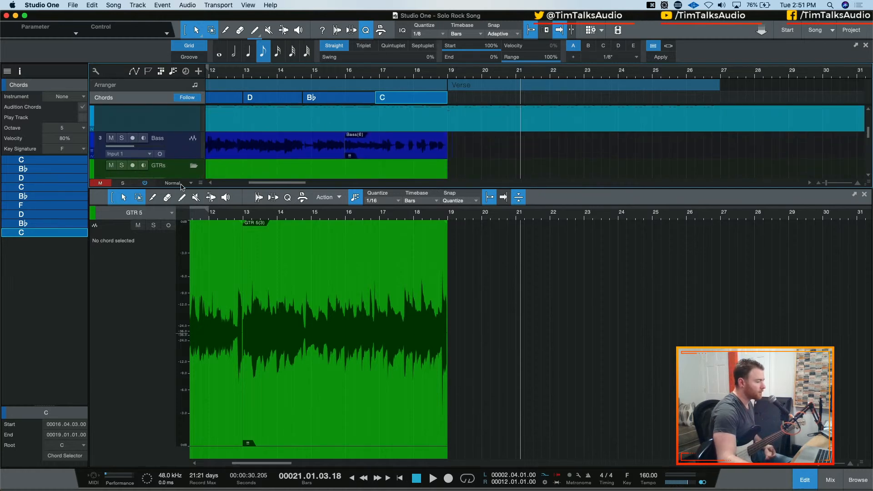
pyautogui.press('F2')
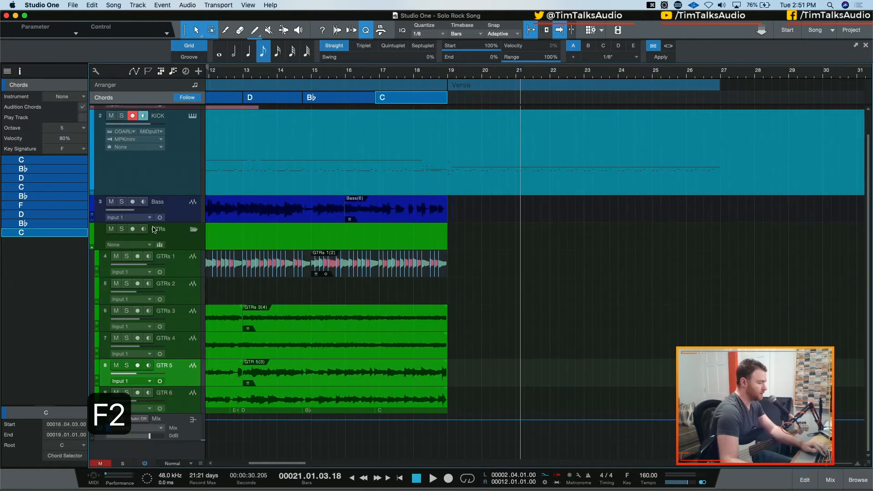
pyautogui.moveTo(179, 222); pyautogui.dragTo(182, 292)
pyautogui.click(447, 75)
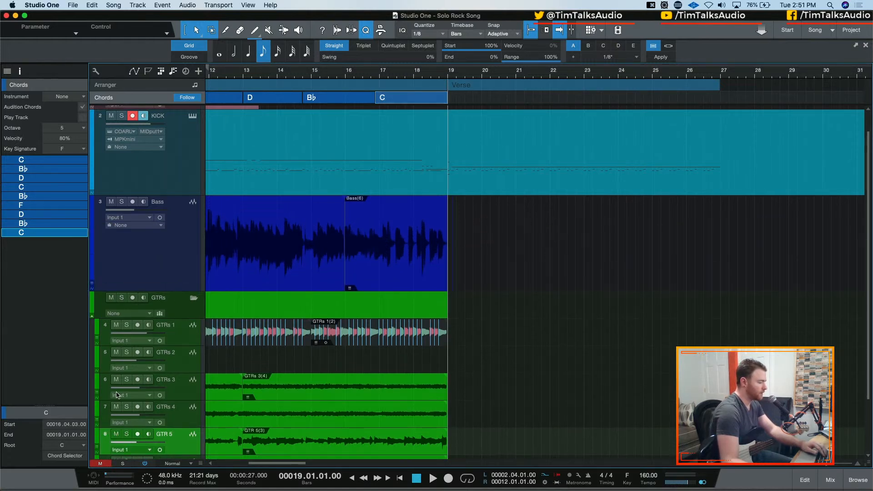
# Step: Show the input channels in the mixer, open the Tuner inserted on Input 1, and hide the inputs and mixer again
pyautogui.press('F3')
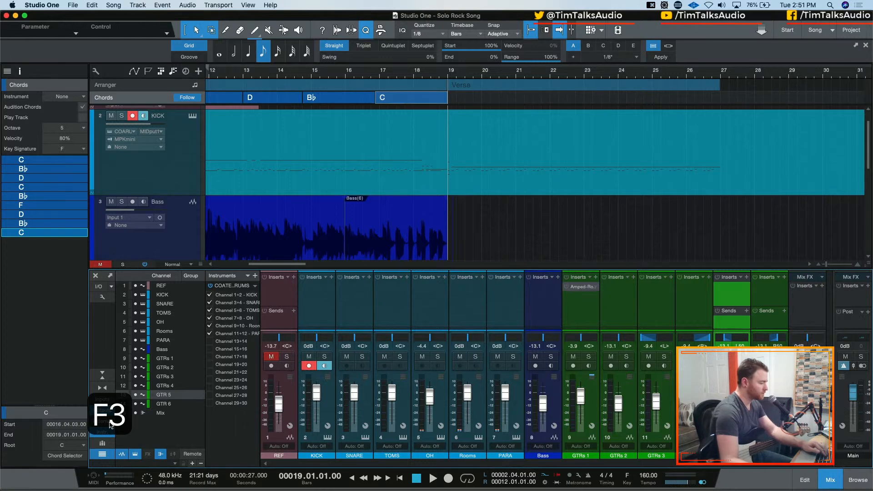
pyautogui.click(102, 399)
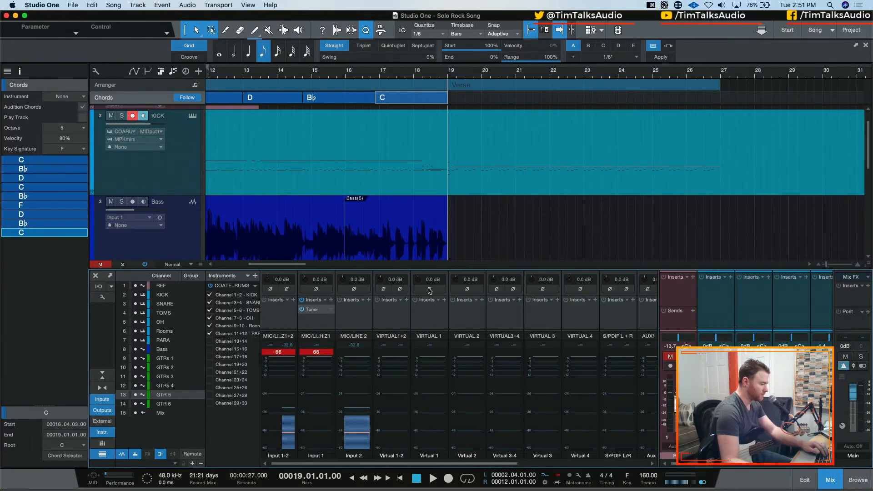
pyautogui.click(315, 351)
pyautogui.click(312, 309)
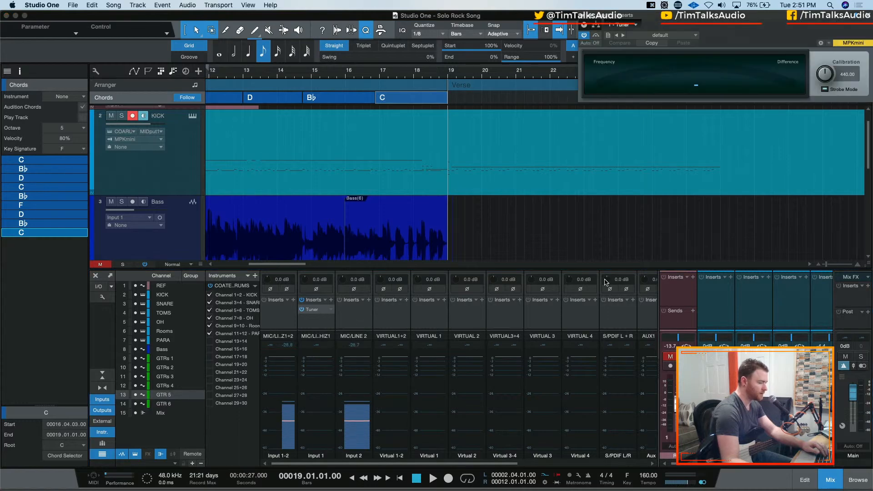
pyautogui.click(102, 400)
pyautogui.press('F3')
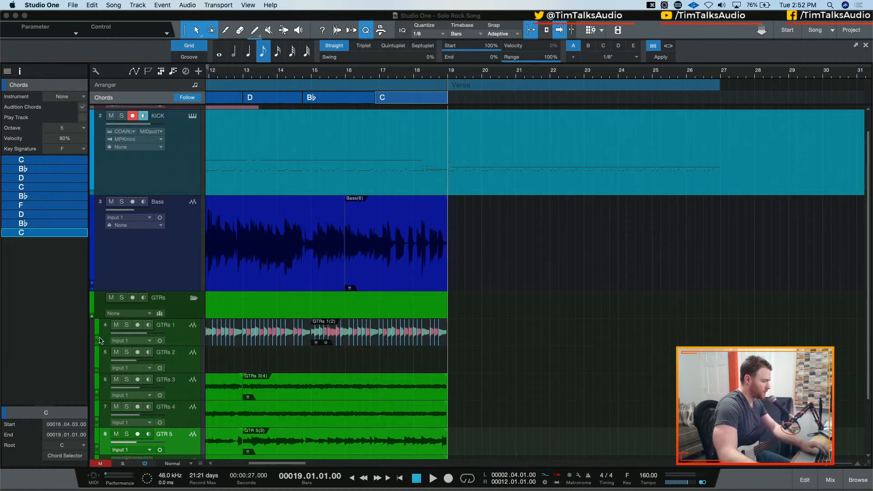
# Step: Bring the Tuner window back into view with the mixer hidden, and return the playback position to bar 19
pyautogui.press('F3')
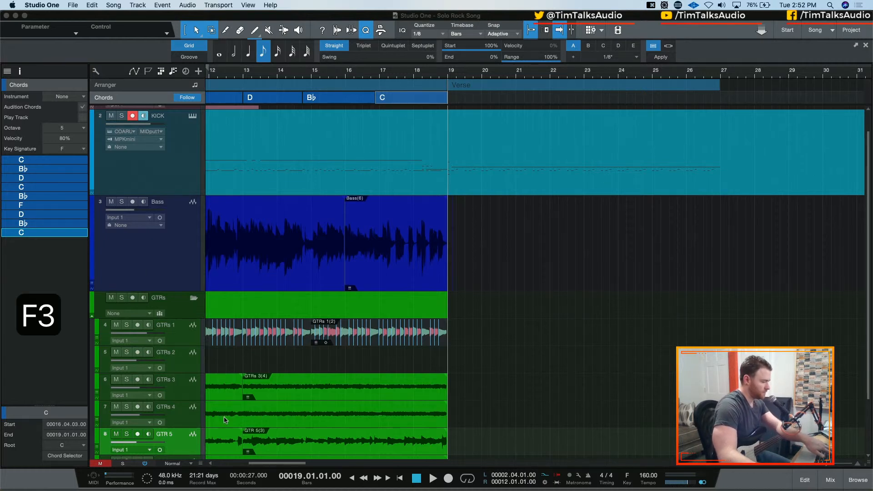
pyautogui.press('F3')
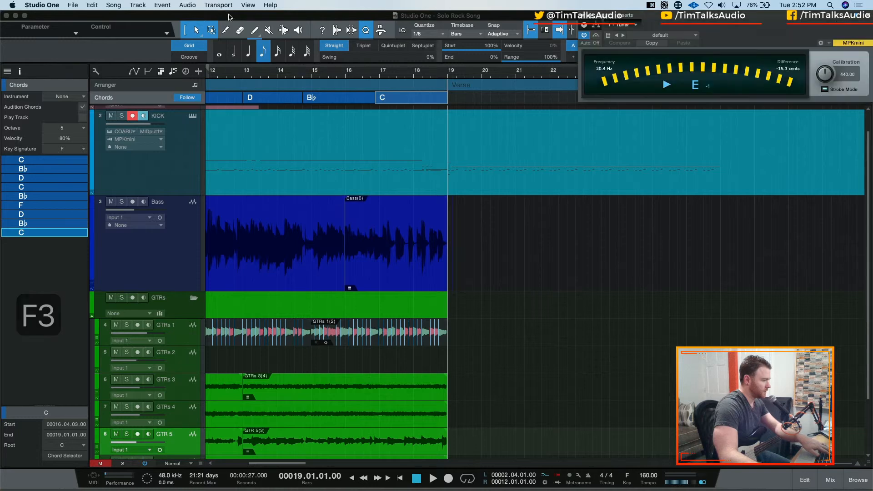
pyautogui.press('F3')
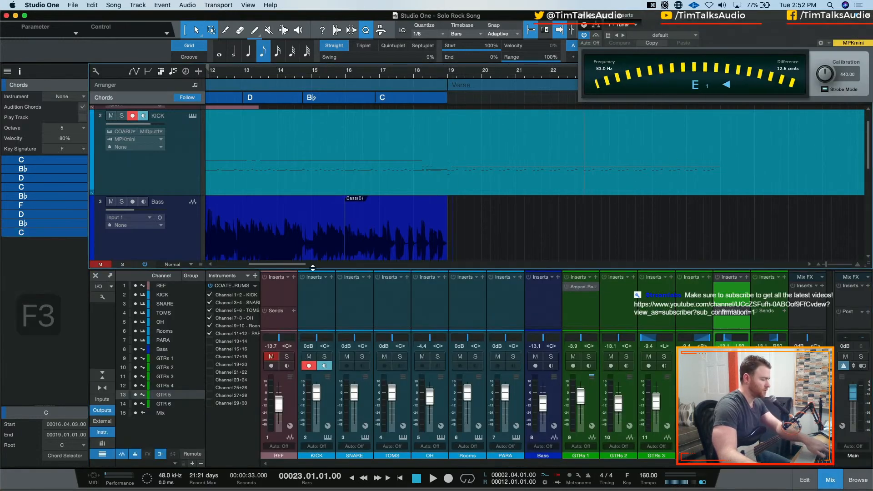
pyautogui.press('F3')
pyautogui.click(448, 74)
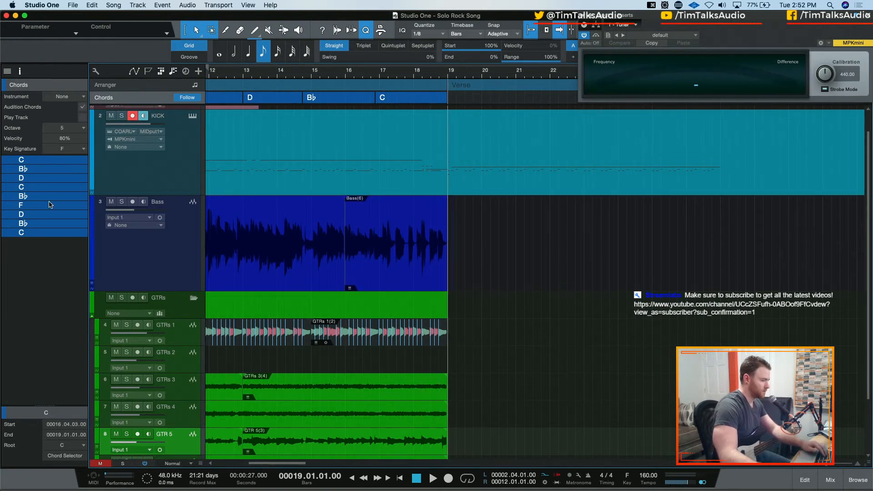
# Step: Arm the Bass track for recording with monitoring, and turn off record and monitoring on the KICK track
pyautogui.click(132, 202)
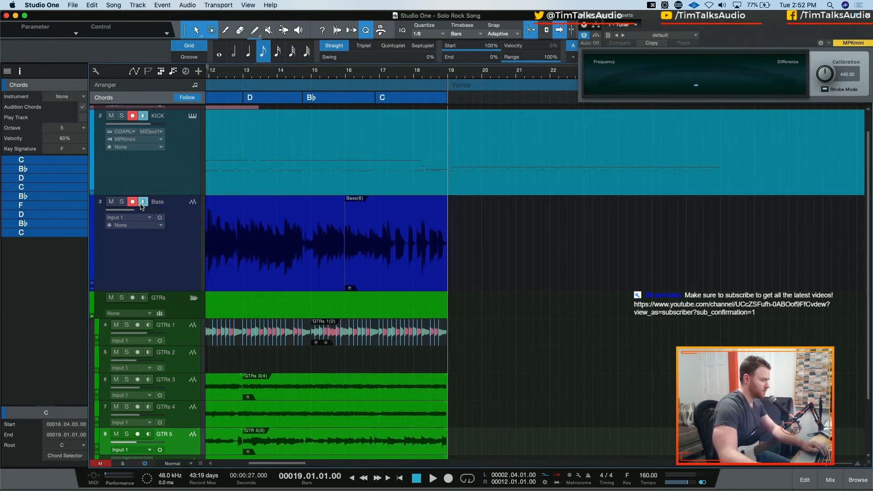
pyautogui.click(132, 115)
pyautogui.click(144, 116)
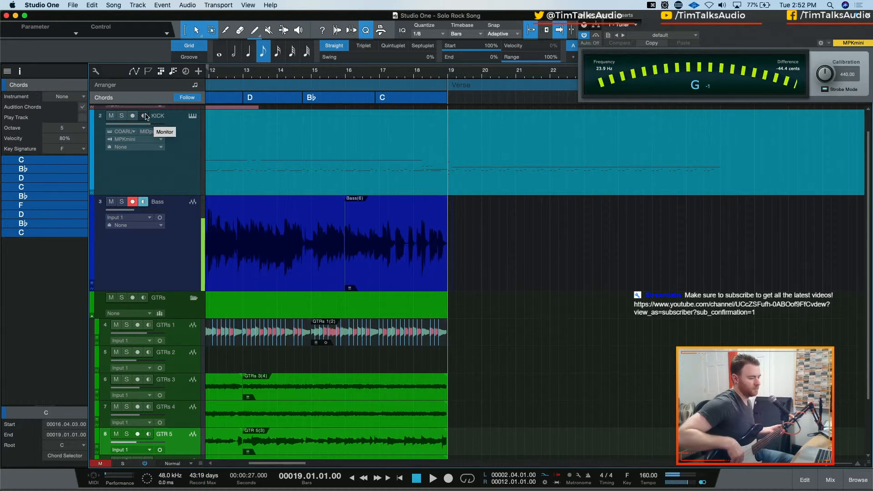
# Step: Set the audio device block size to 128 samples in the audio setup preferences
pyautogui.press('super+comma')
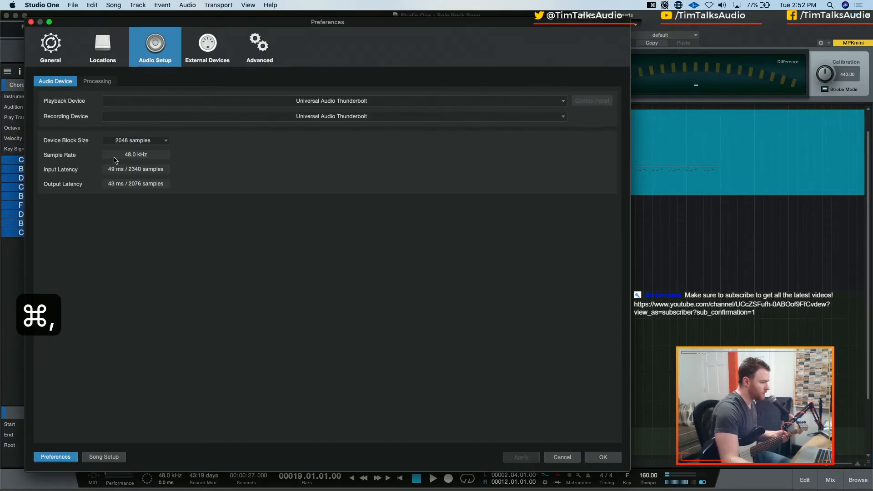
pyautogui.click(131, 141)
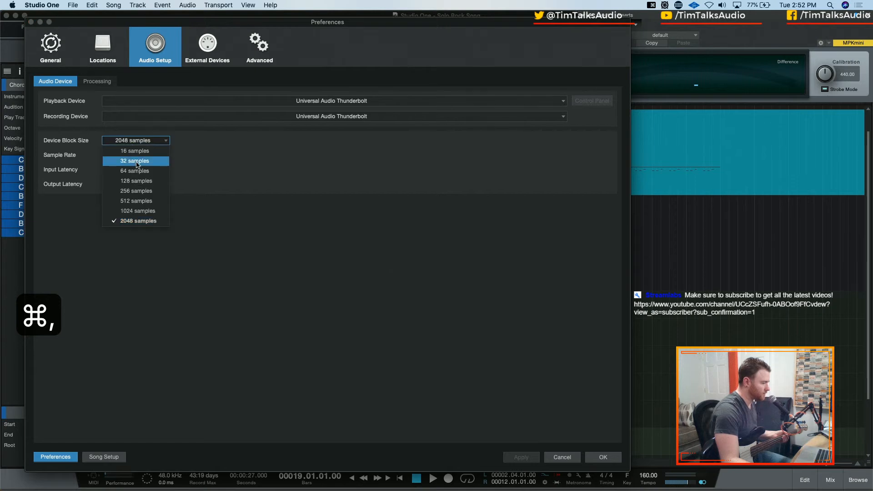
pyautogui.click(146, 191)
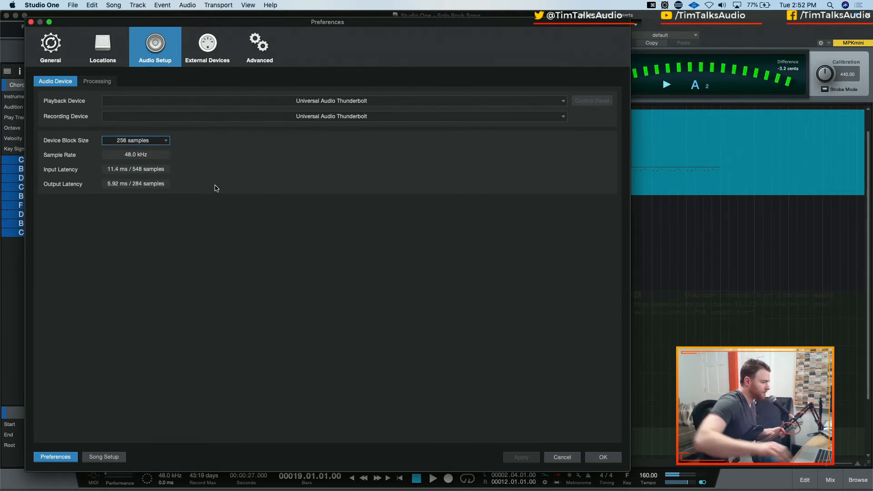
pyautogui.click(123, 140)
pyautogui.click(131, 179)
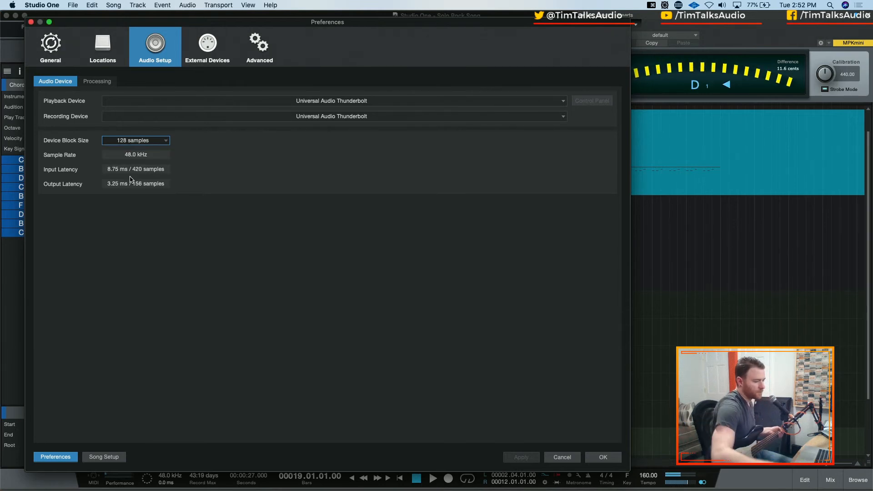
pyautogui.click(612, 457)
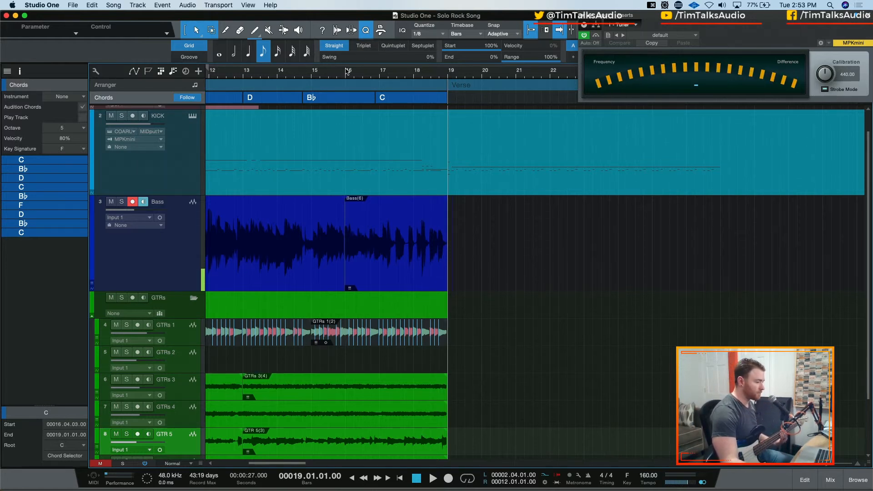
# Step: Toggle the Tuner's Strobe Mode off and on, and play back from bar 15 through the Verse to rehearse the bass
pyautogui.click(825, 89)
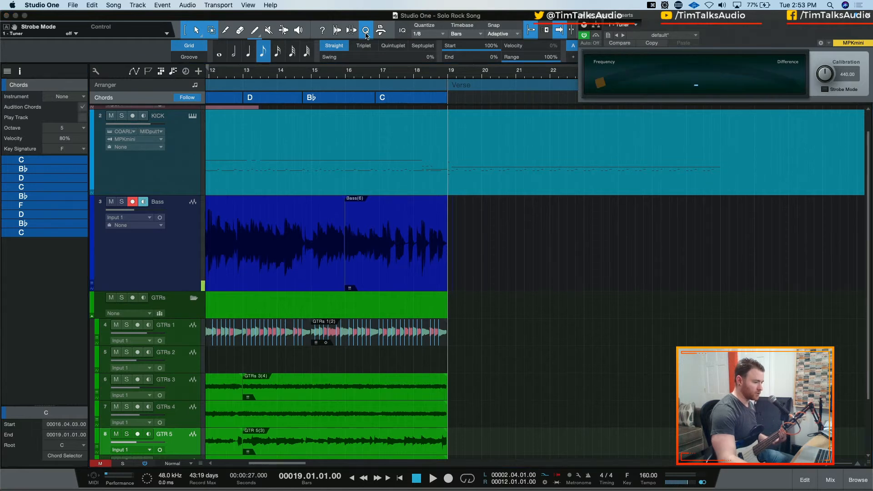
pyautogui.click(848, 90)
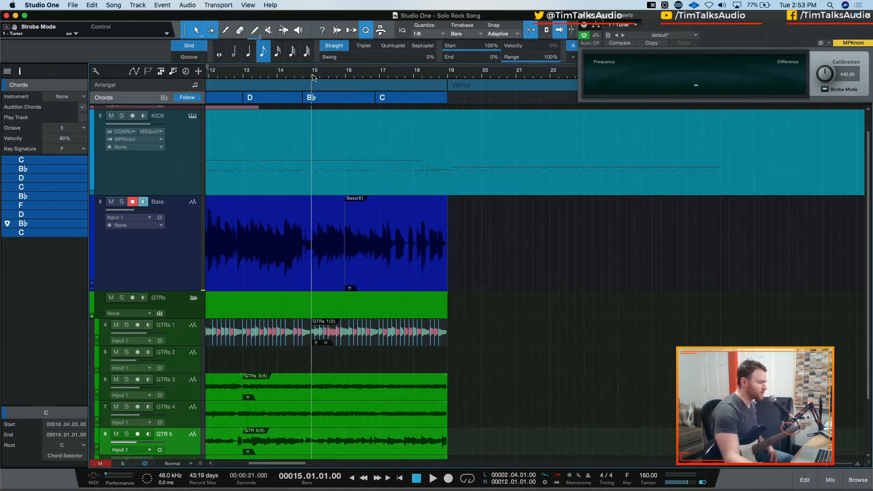
pyautogui.click(313, 76)
pyautogui.press('space')
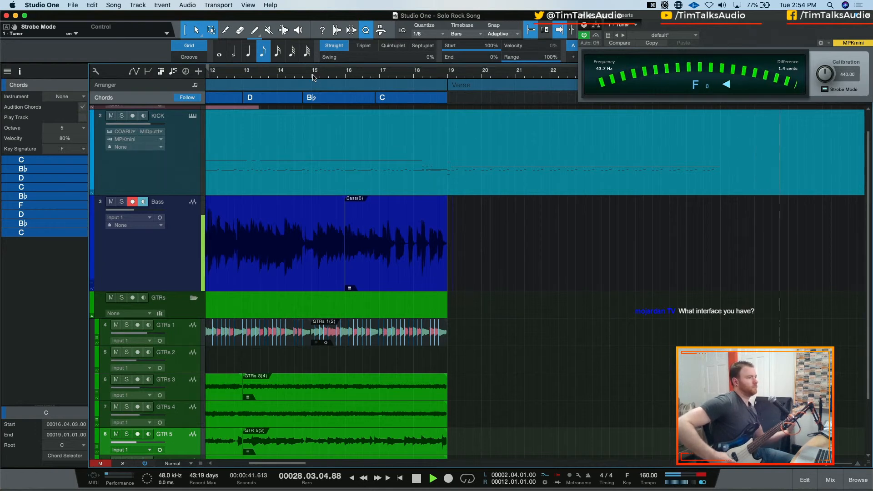
pyautogui.press('space')
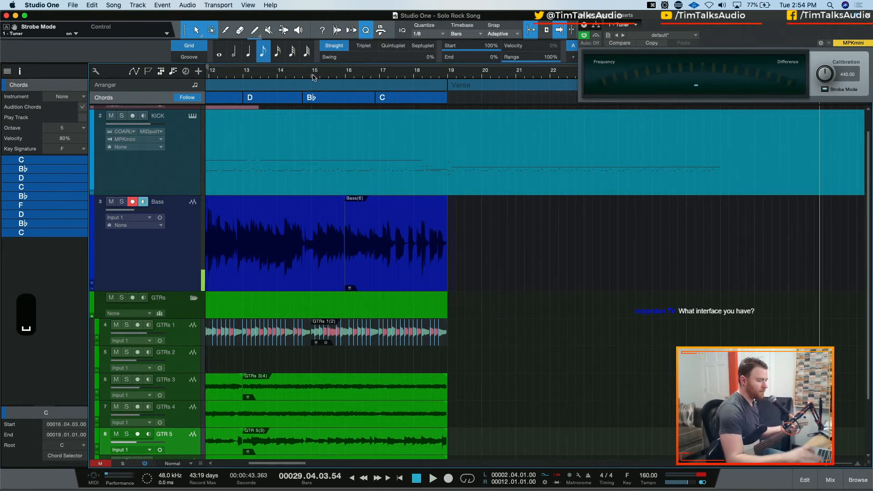
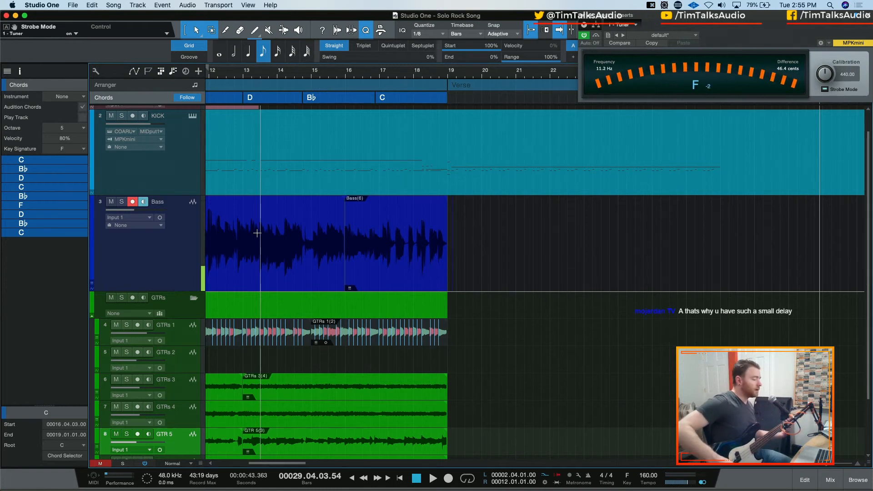
# Step: Return the playback position to bar 19 and lower the audio device block size to 64 samples
pyautogui.click(449, 72)
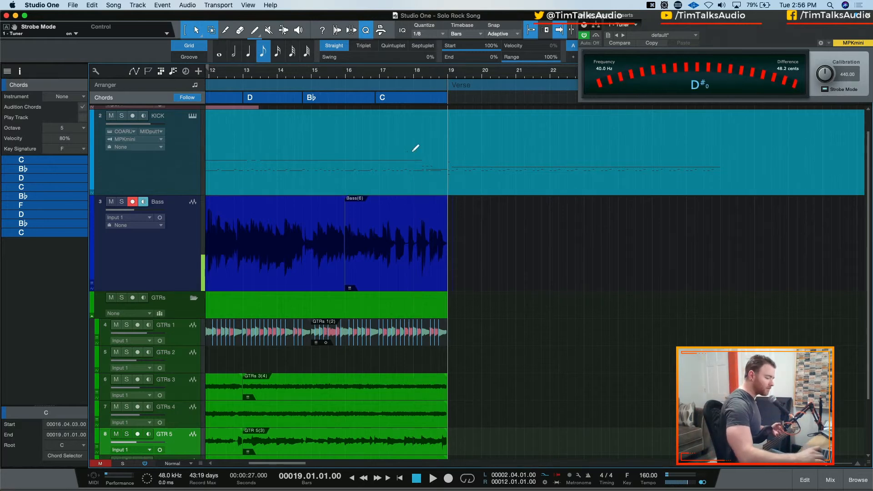
pyautogui.press('super+comma')
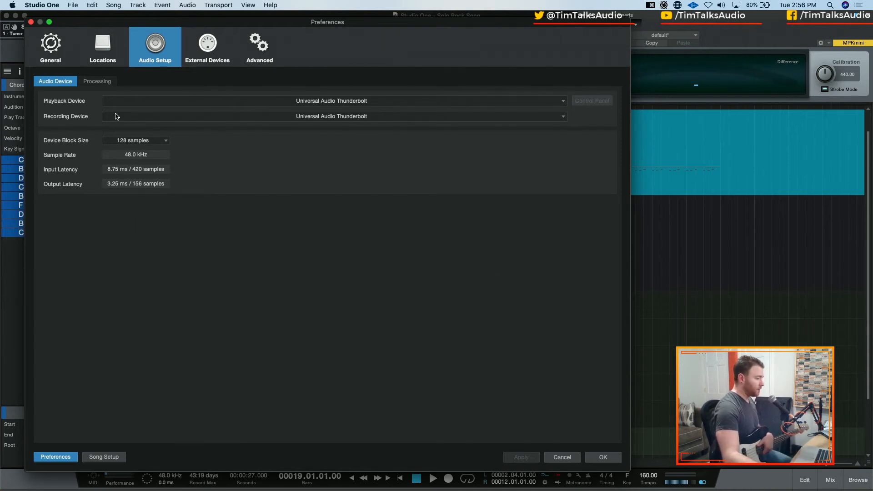
pyautogui.click(132, 142)
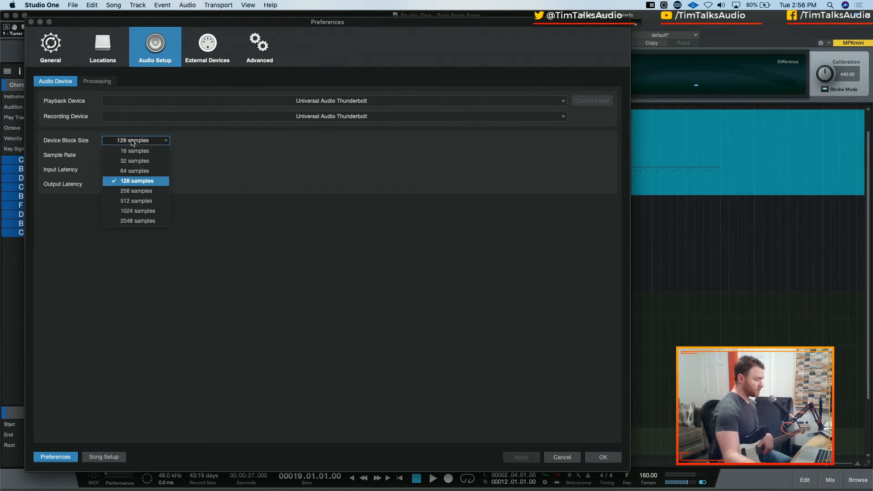
pyautogui.click(136, 171)
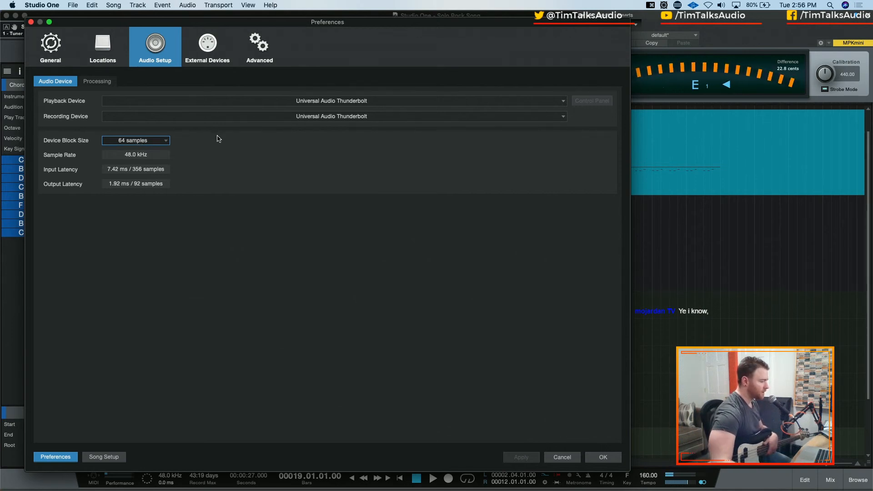
pyautogui.click(605, 458)
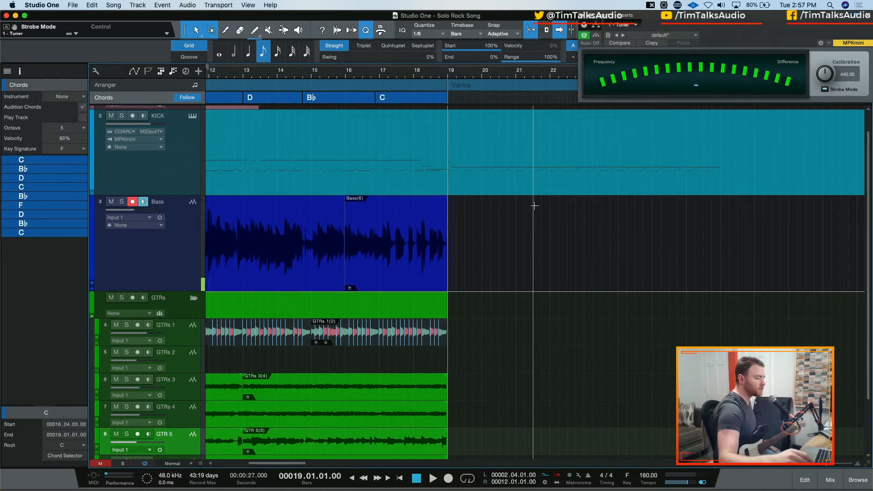
# Step: Close the Tuner window and duplicate the Verse arranger section directly after itself at bar 27
pyautogui.click(868, 16)
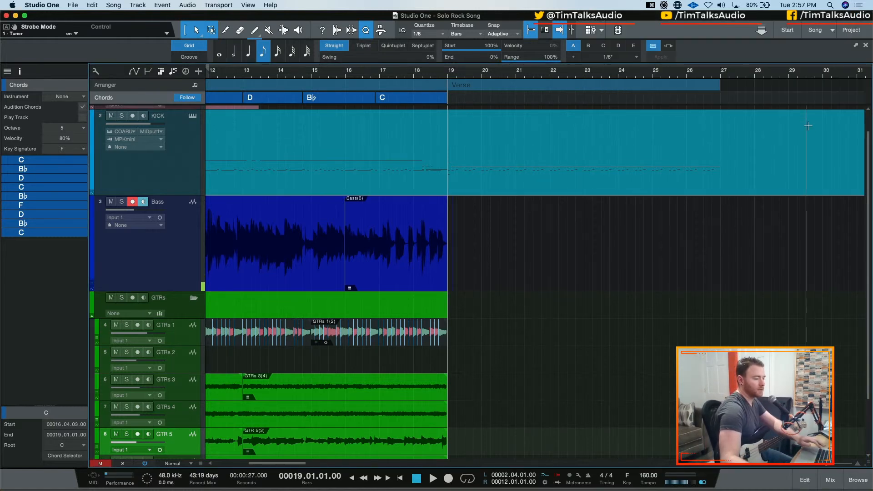
pyautogui.click(609, 89)
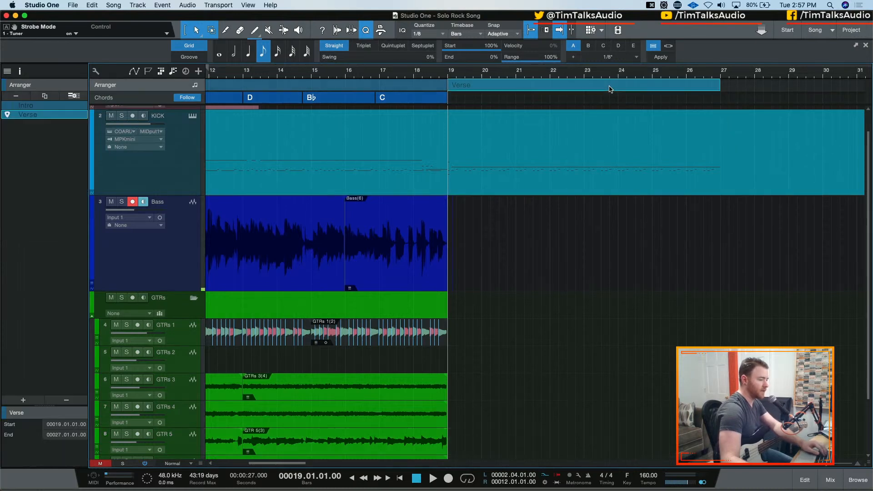
pyautogui.press('d')
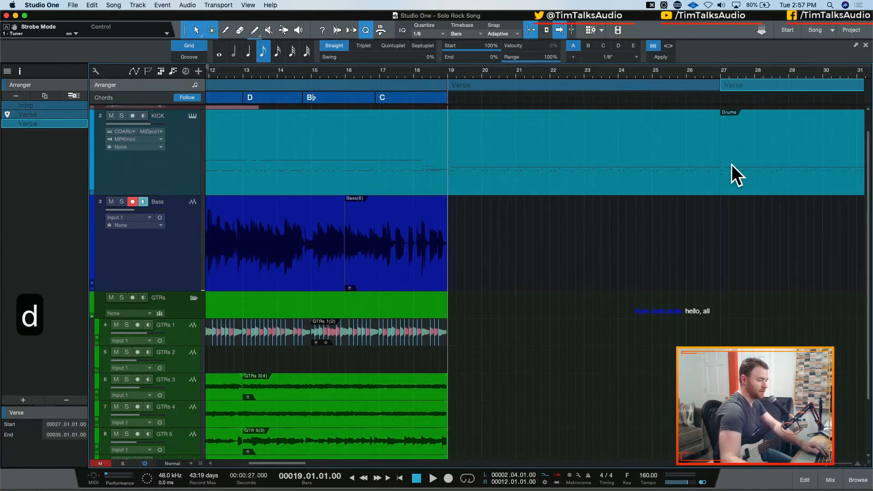
# Step: Clear an empty range on the Bass track around bar 27 and another just after bar 19
pyautogui.moveTo(689, 241); pyautogui.dragTo(800, 250)
pyautogui.press('BackSpace')
pyautogui.press('e')
pyautogui.press('e')
pyautogui.press('e')
pyautogui.press('e')
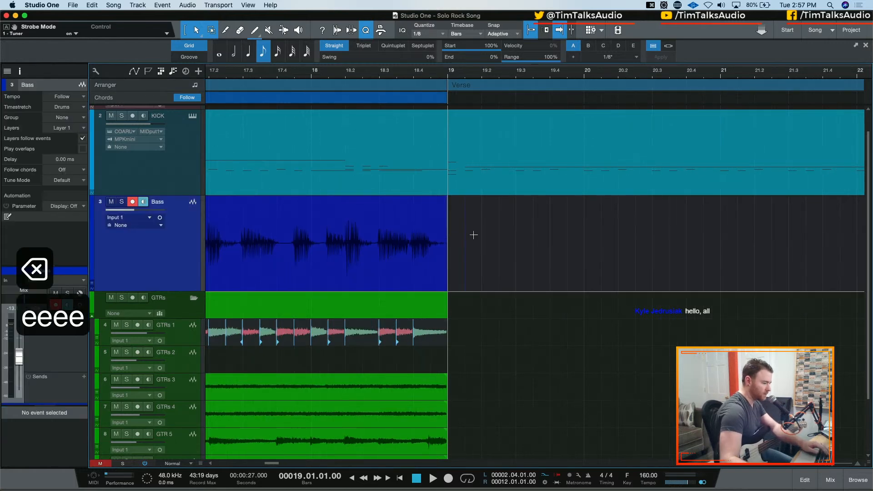
pyautogui.moveTo(501, 229); pyautogui.dragTo(601, 249)
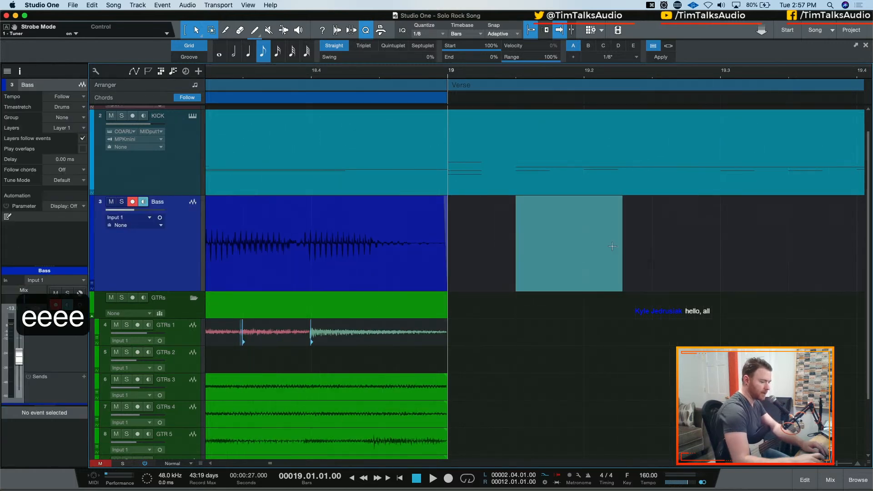
pyautogui.press('BackSpace')
# Step: Examine the end of the existing bass event and its fade where the Verse starts at bar 19
pyautogui.press('w')
pyautogui.press('w')
pyautogui.press('w')
pyautogui.press('w')
pyautogui.press('w')
pyautogui.press('w')
pyautogui.press('w')
pyautogui.press('e')
pyautogui.press('e')
pyautogui.press('e')
pyautogui.press('e')
pyautogui.press('e')
pyautogui.press('e')
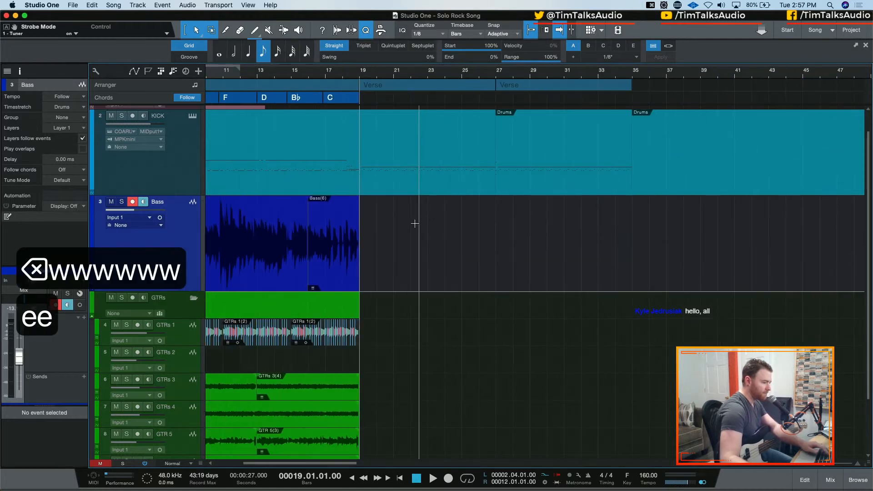
pyautogui.press('e')
pyautogui.press('e')
pyautogui.click(317, 251)
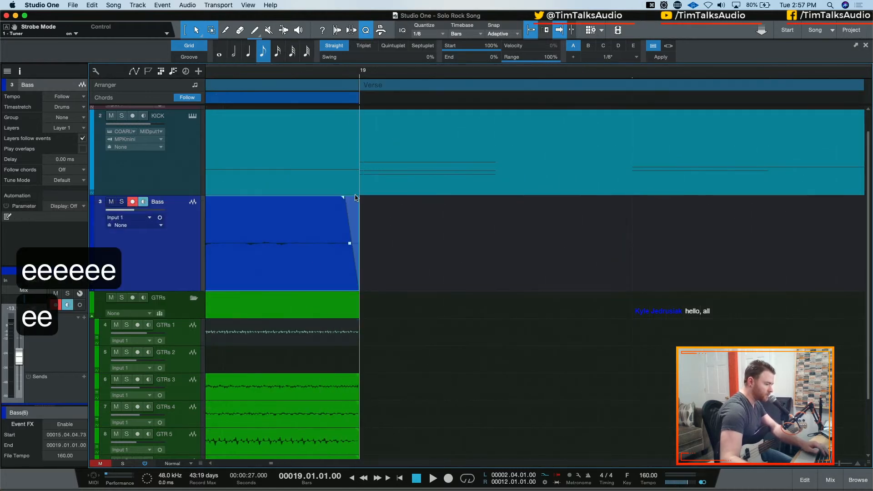
pyautogui.press('w')
pyautogui.press('w')
pyautogui.press('w')
pyautogui.press('w')
pyautogui.press('w')
pyautogui.press('w')
pyautogui.press('w')
pyautogui.press('w')
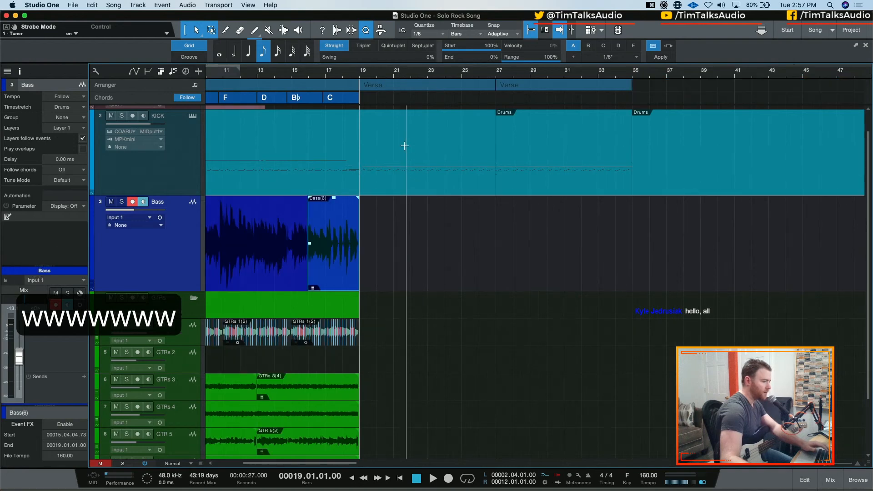
pyautogui.press('w')
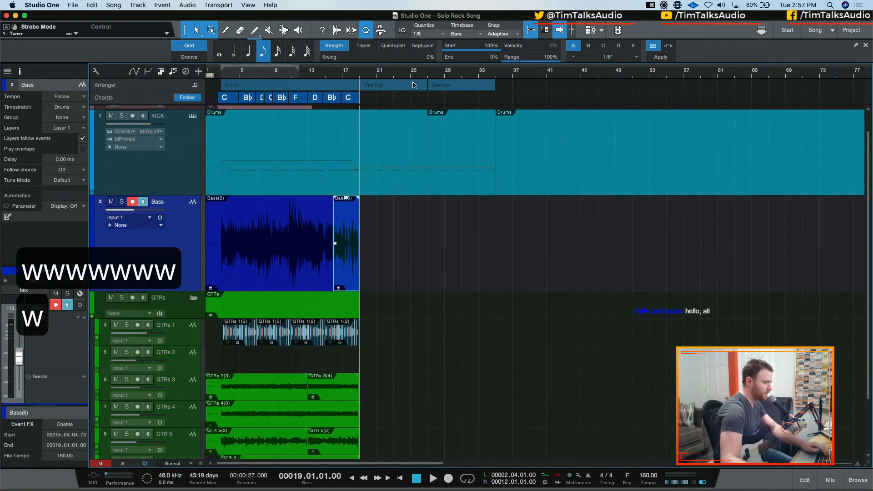
# Step: Delete the duplicate Verse marker and extend the first Verse section to bar 37
pyautogui.click(434, 91)
pyautogui.press('BackSpace')
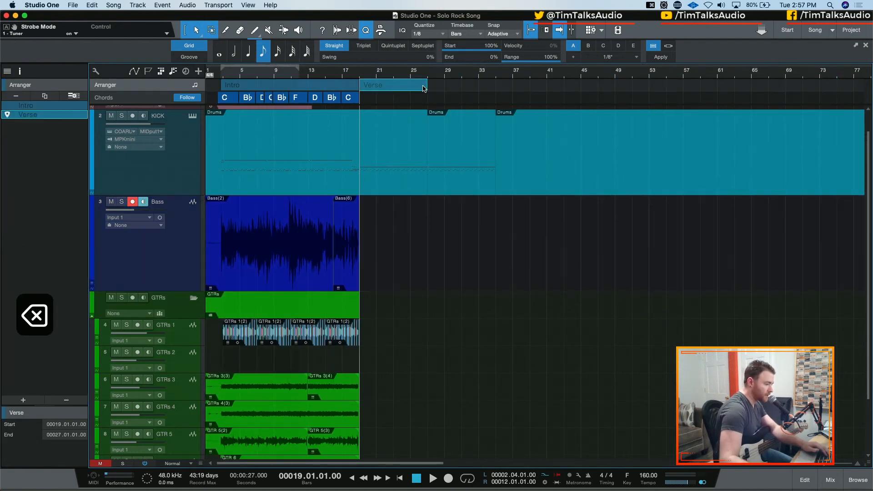
pyautogui.moveTo(426, 88); pyautogui.dragTo(512, 88)
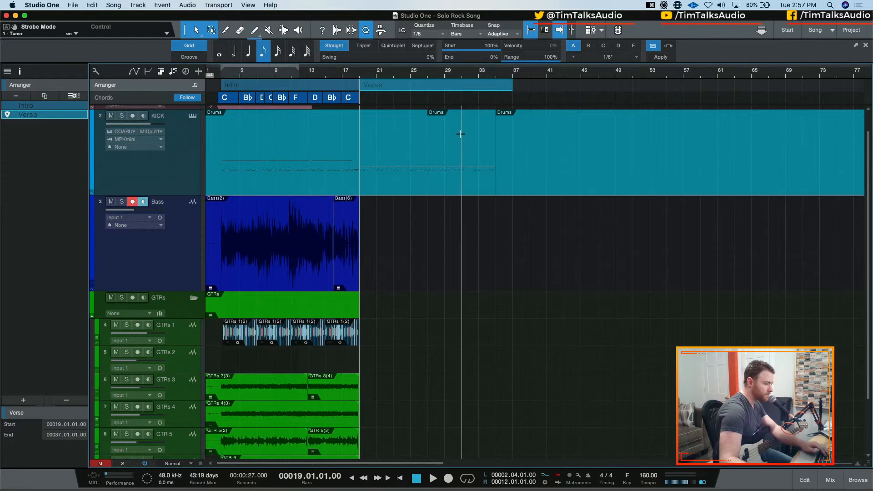
# Step: Undo the recent edits back to before the Verse section was duplicated
pyautogui.click(478, 174)
pyautogui.press('super+z')
pyautogui.press('super+z')
pyautogui.press('super+z')
pyautogui.press('super+z')
pyautogui.press('super+z')
pyautogui.press('super+z')
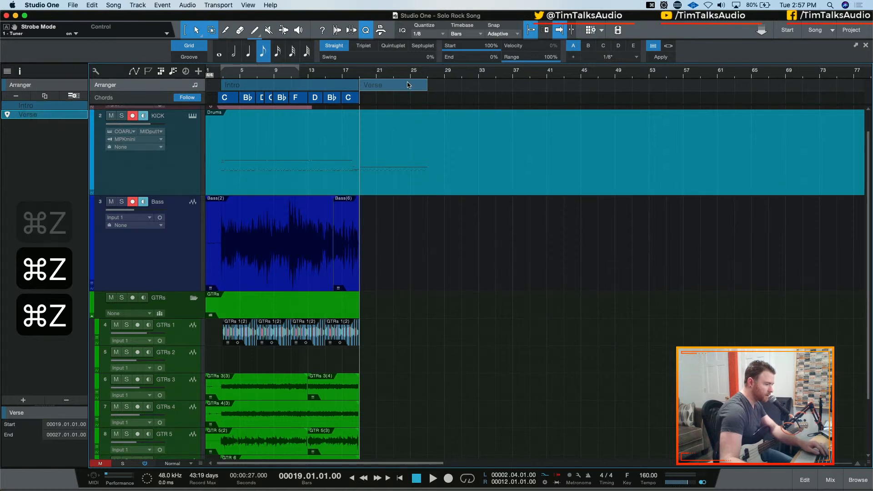
# Step: Duplicate the Verse section with its drums to bar 27, and clear an empty range on the Bass track
pyautogui.press('d')
pyautogui.press('e')
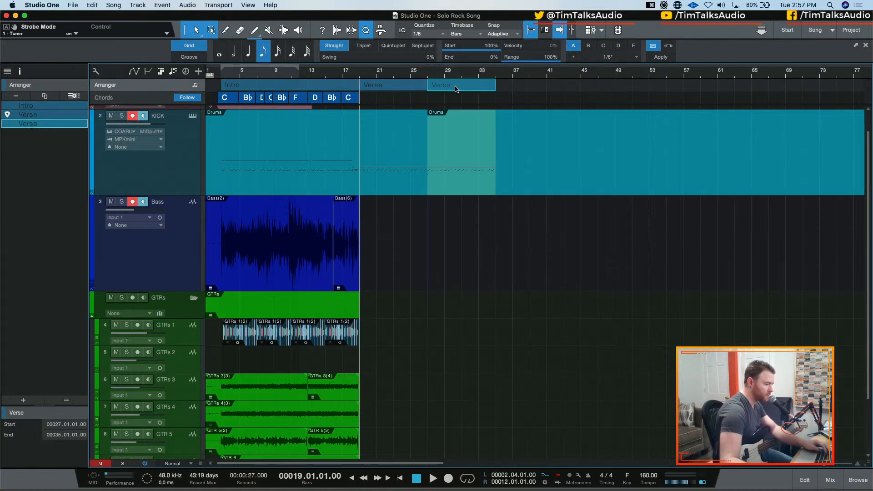
pyautogui.press('e')
pyautogui.moveTo(563, 203); pyautogui.dragTo(671, 238)
pyautogui.press('BackSpace')
pyautogui.press('w')
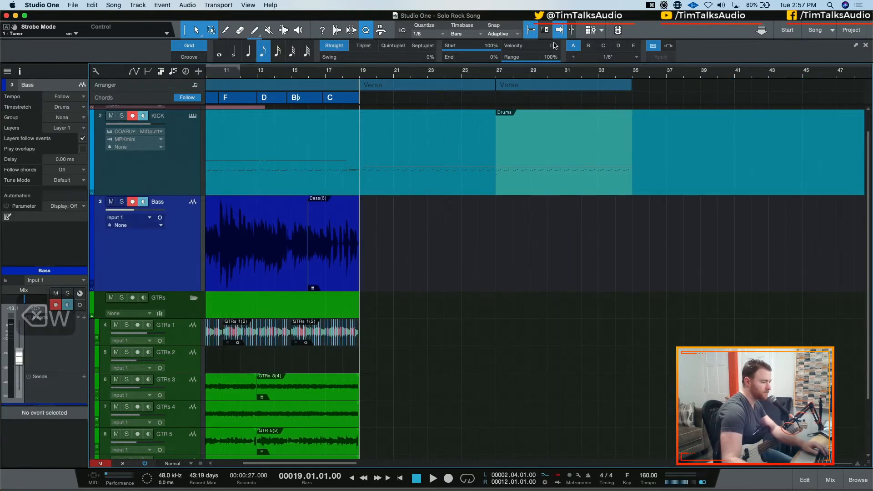
# Step: Delete the second Verse marker and extend the first Verse section to bar 35
pyautogui.click(529, 89)
pyautogui.press('BackSpace')
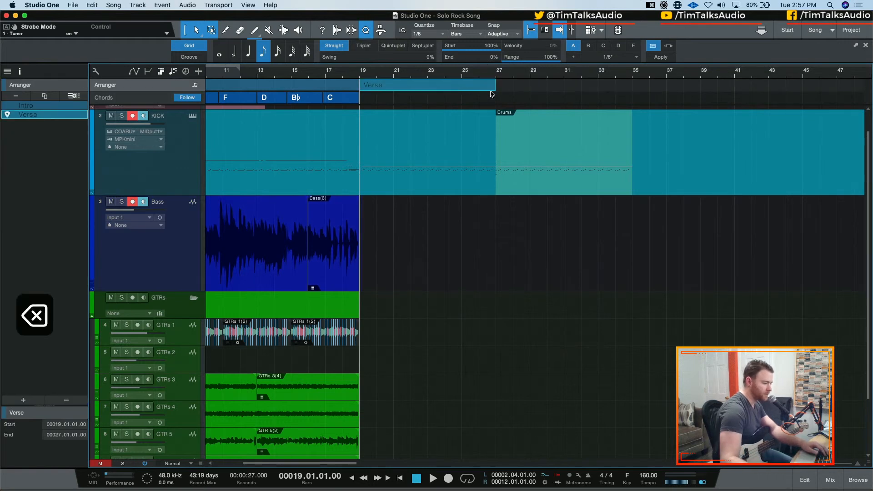
pyautogui.moveTo(494, 88); pyautogui.dragTo(631, 89)
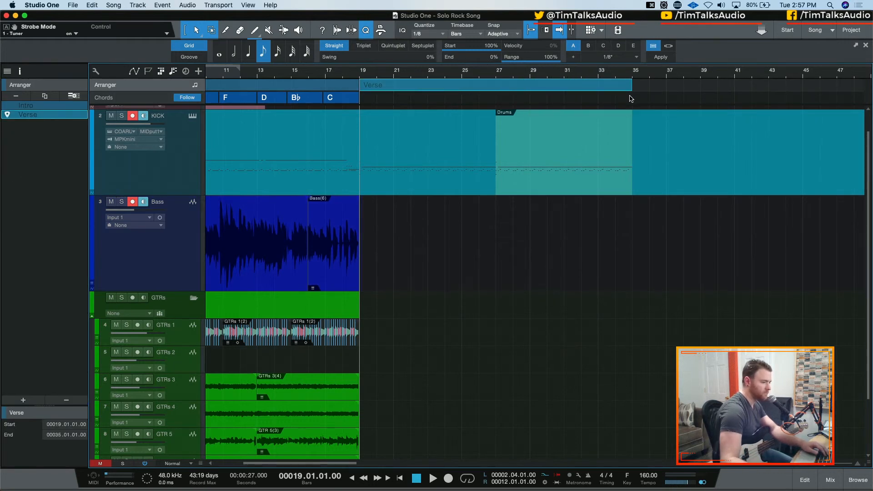
# Step: Try merging the copied Drums event at bar 27 on the KICK track, and undo the merge
pyautogui.click(548, 189)
pyautogui.moveTo(500, 139)
pyautogui.mouseDown()
pyautogui.moveTo(623, 144)
pyautogui.moveTo(496, 151)
pyautogui.mouseUp()
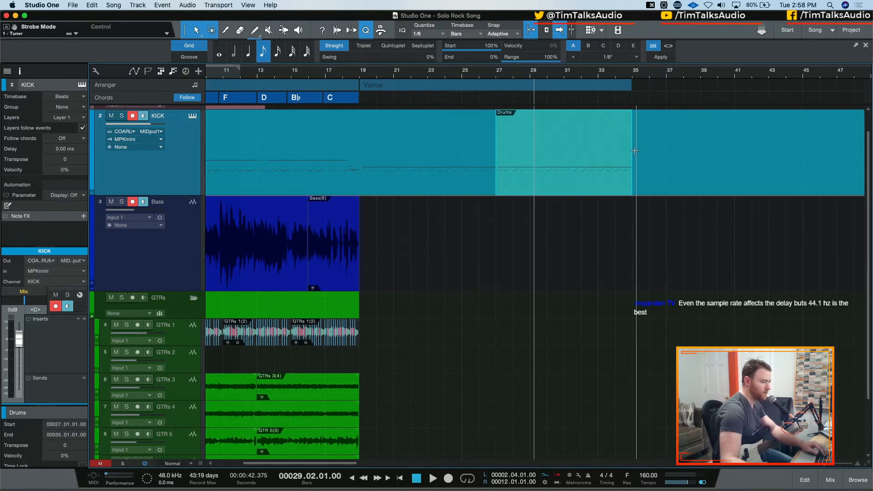
pyautogui.moveTo(632, 141)
pyautogui.mouseDown()
pyautogui.moveTo(571, 141)
pyautogui.moveTo(633, 141)
pyautogui.mouseUp()
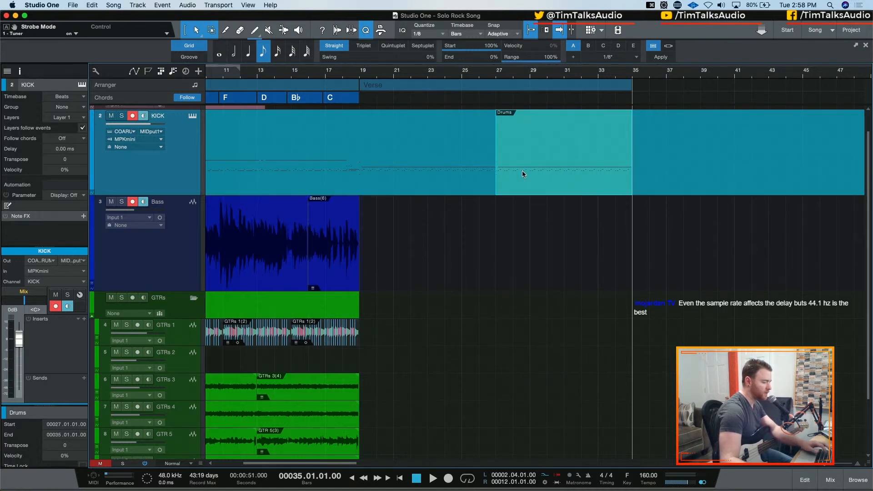
pyautogui.press('g')
pyautogui.press('super+z')
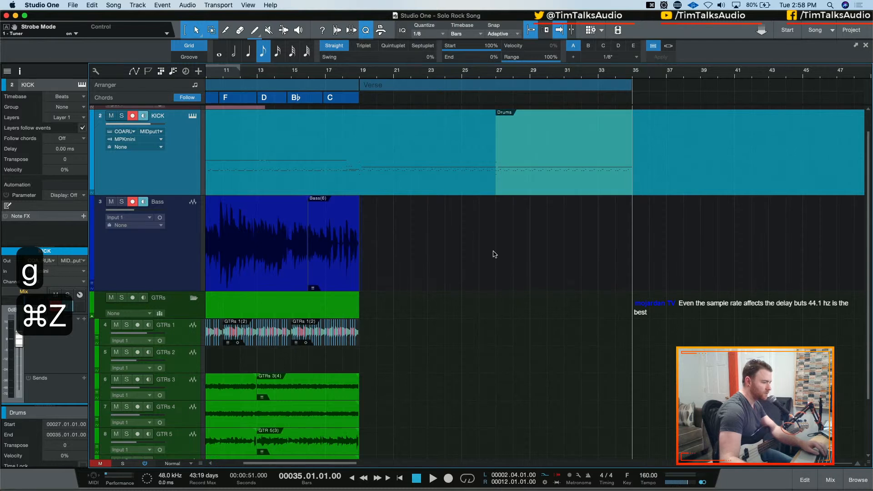
# Step: Turn on the metronome and record a Verse bass take from bar 19 to about bar 27
pyautogui.click(360, 73)
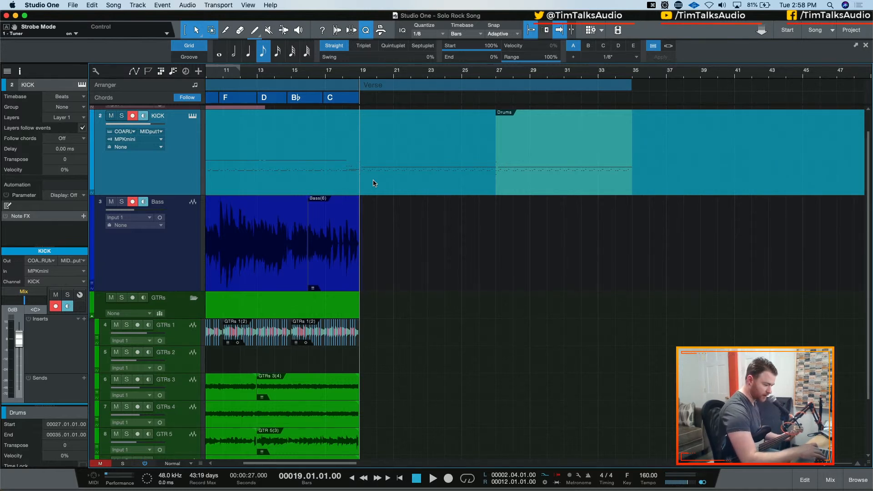
pyautogui.press('c')
pyautogui.press('KP_Multiply')
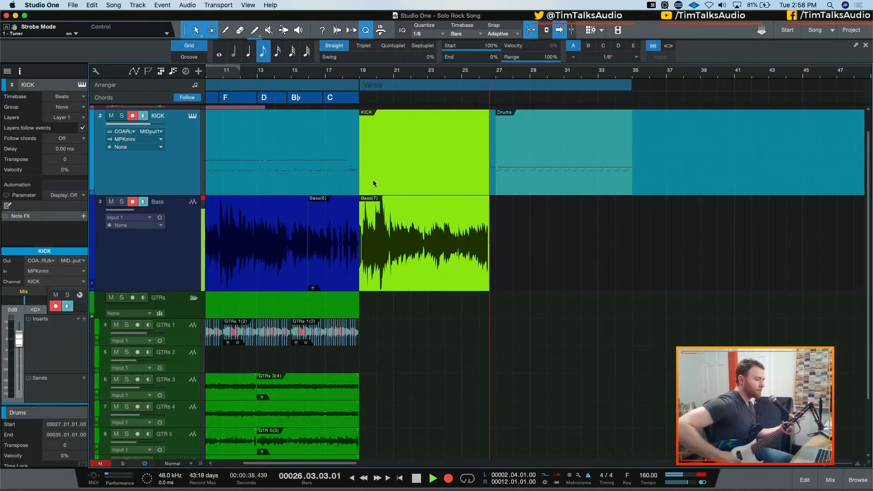
pyautogui.press('space')
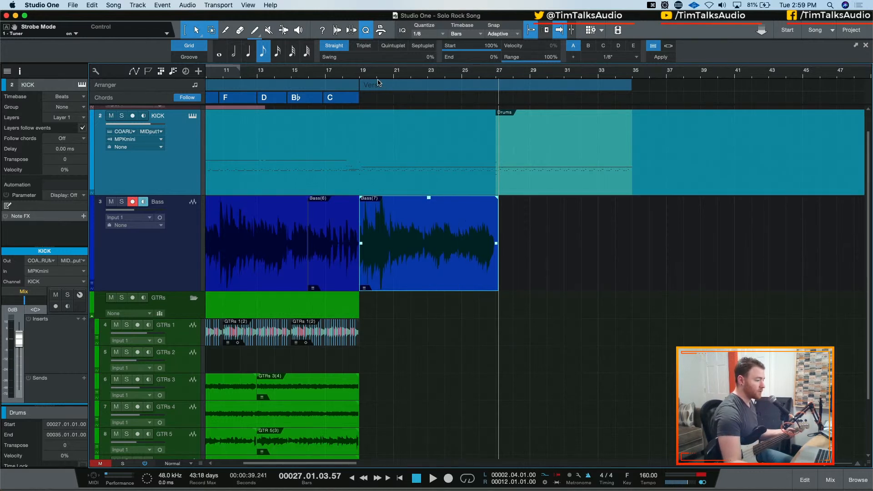
# Step: Record a new Verse bass take over the previous one, from bar 19 to about bar 44
pyautogui.click(361, 73)
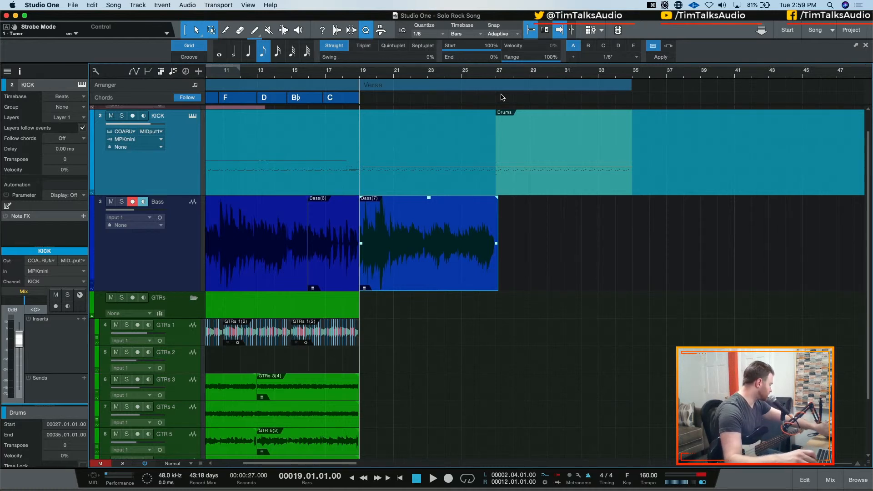
pyautogui.press('KP_Multiply')
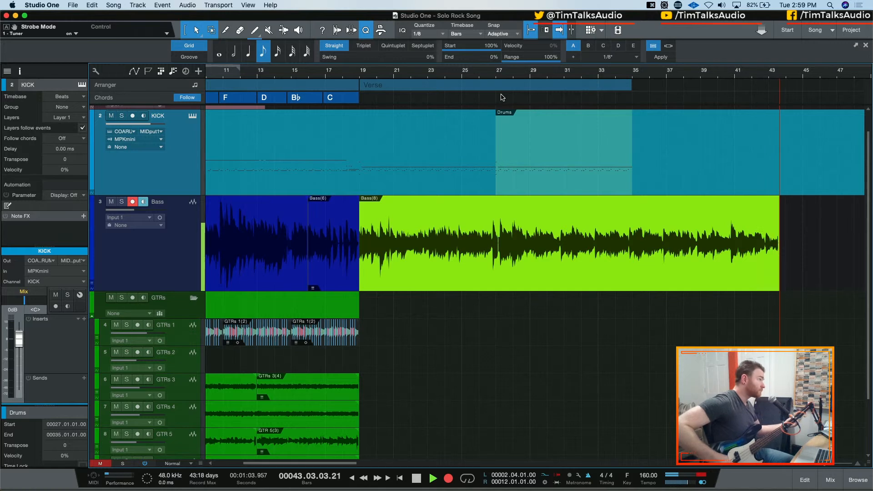
pyautogui.press('space')
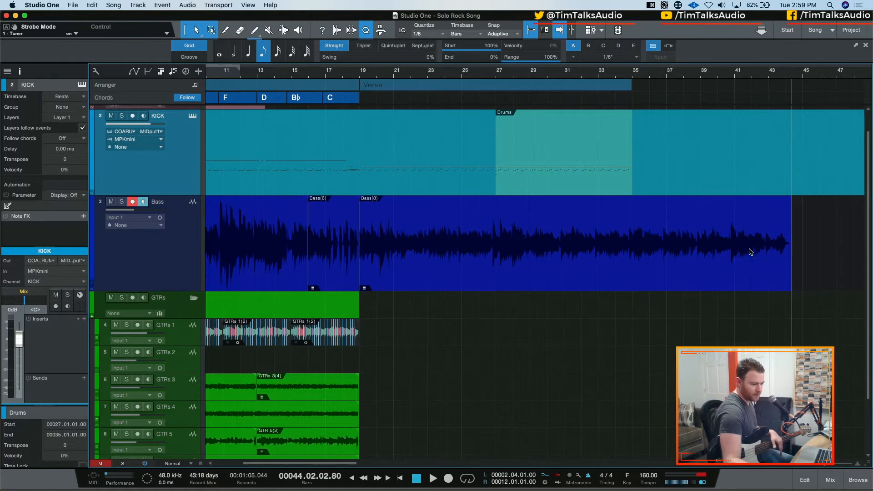
# Step: Play back the new bass take from bar 17, turning off the metronome and the Bass track's input monitoring
pyautogui.click(358, 74)
pyautogui.click(329, 72)
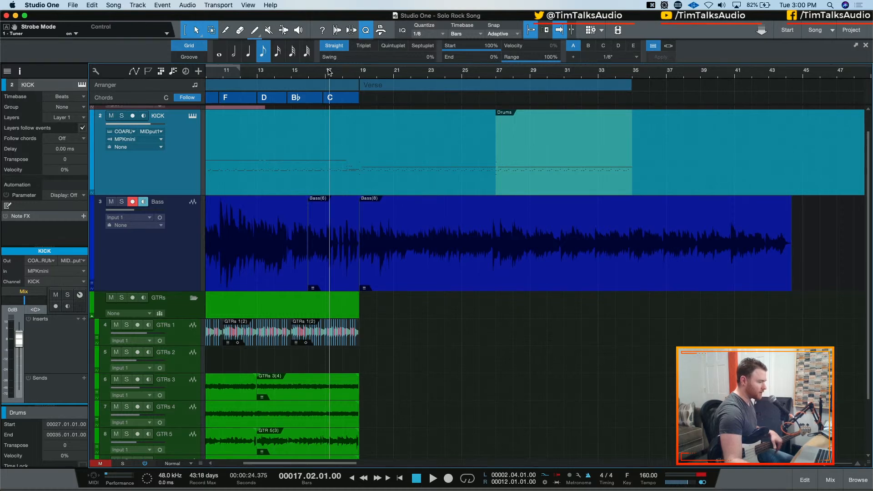
pyautogui.press('space')
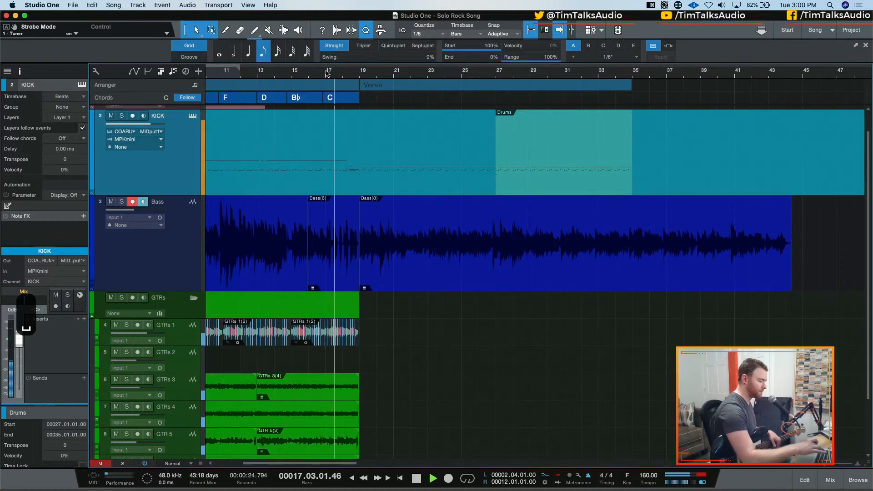
pyautogui.press('c')
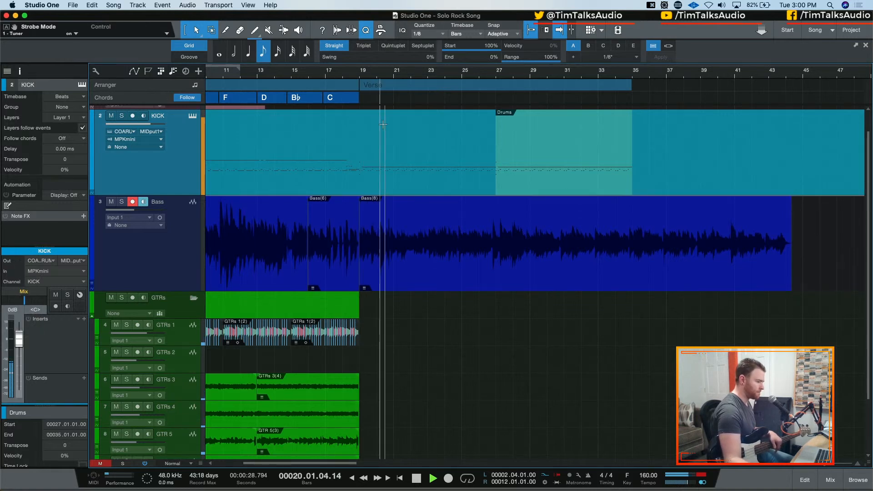
pyautogui.click(163, 197)
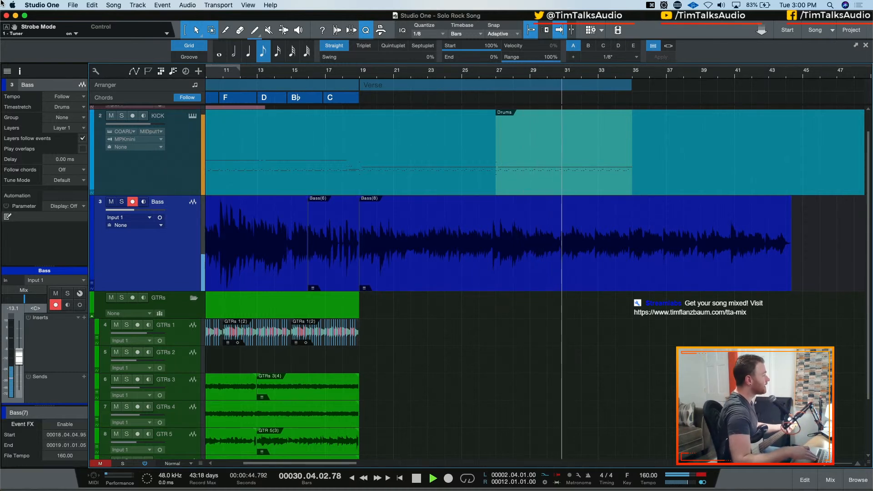
pyautogui.press('space')
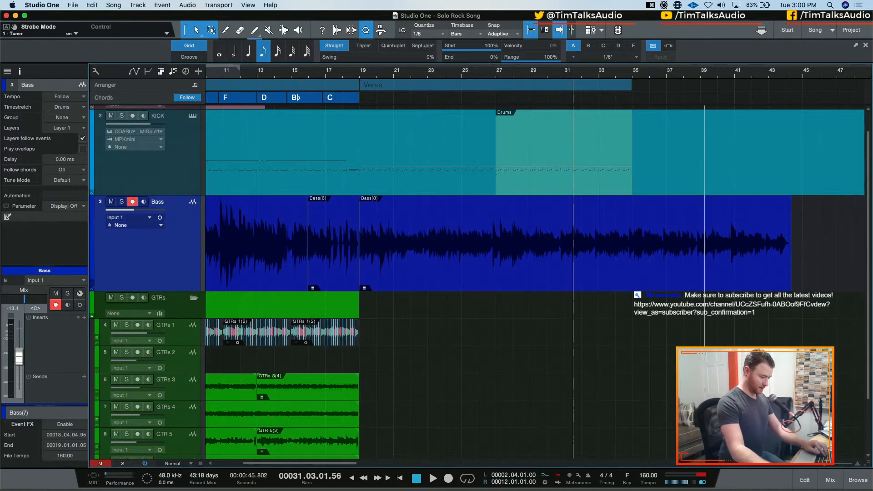
# Step: Disarm the Bass track and play back the Verse from bar 19 to review the bass recording
pyautogui.scroll(-3, 454, 391)
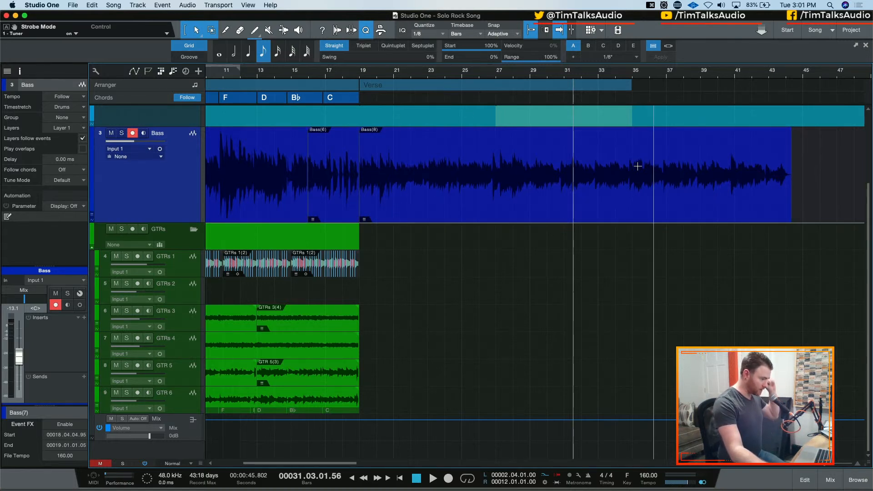
pyautogui.click(362, 77)
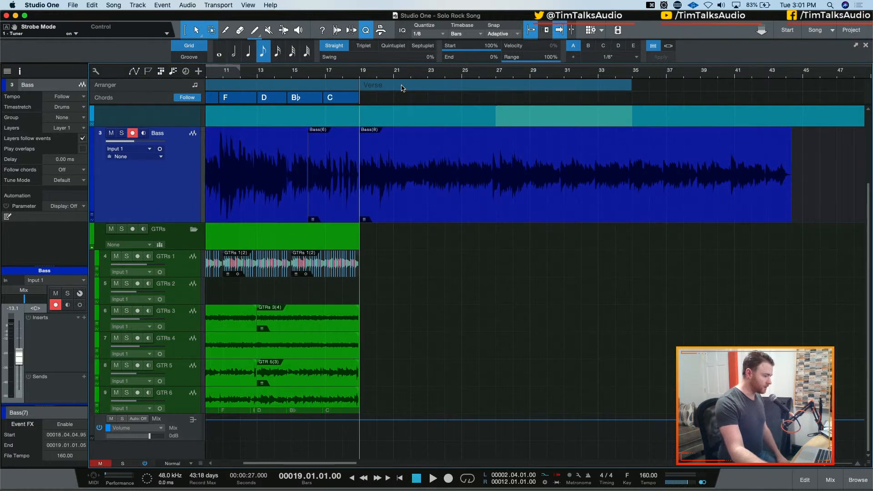
pyautogui.press('space')
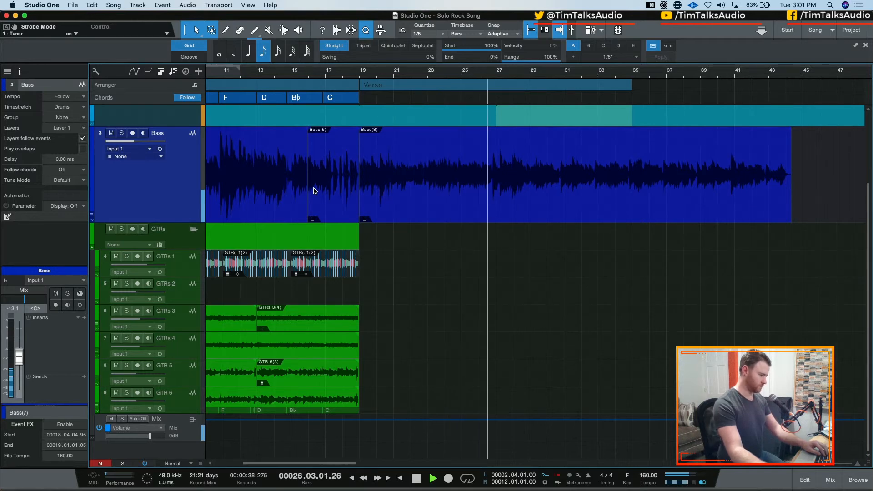
pyautogui.press('e')
pyautogui.press('e')
pyautogui.press('e')
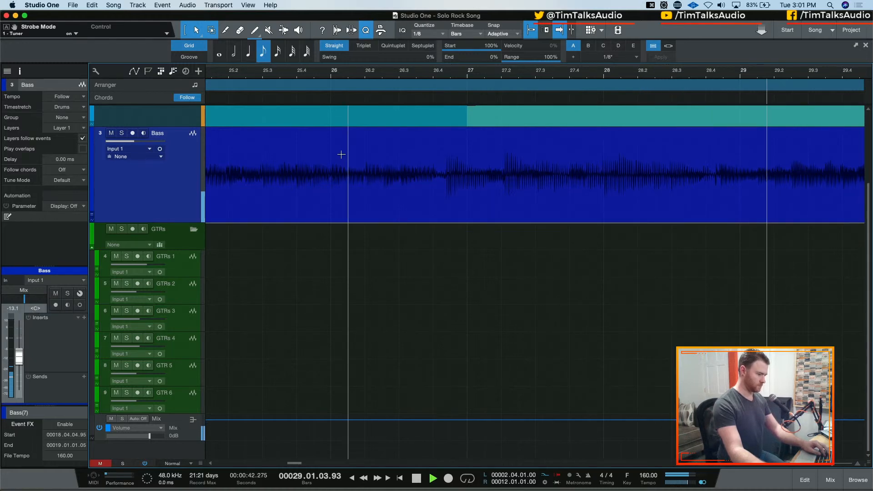
pyautogui.press('w')
pyautogui.press('w')
pyautogui.press('w')
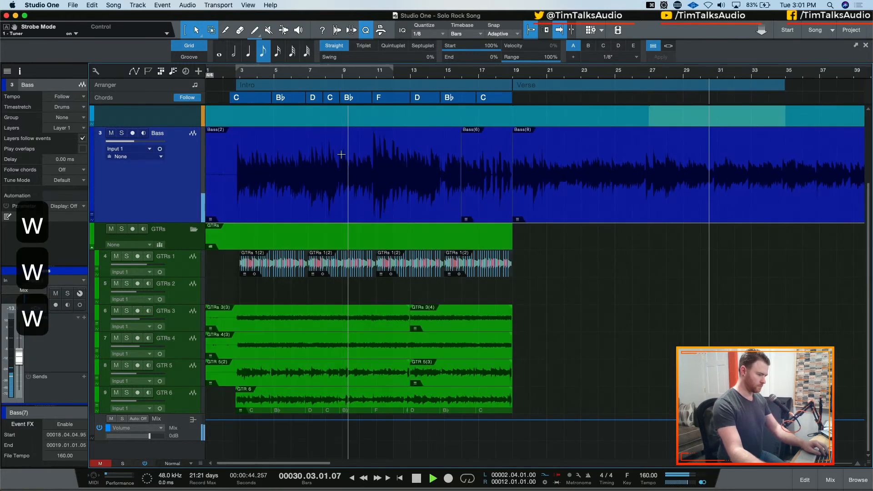
# Step: Review the Verse bass take through to about bar 35, stop playback and place the playback cursor at bar 28
pyautogui.press('e')
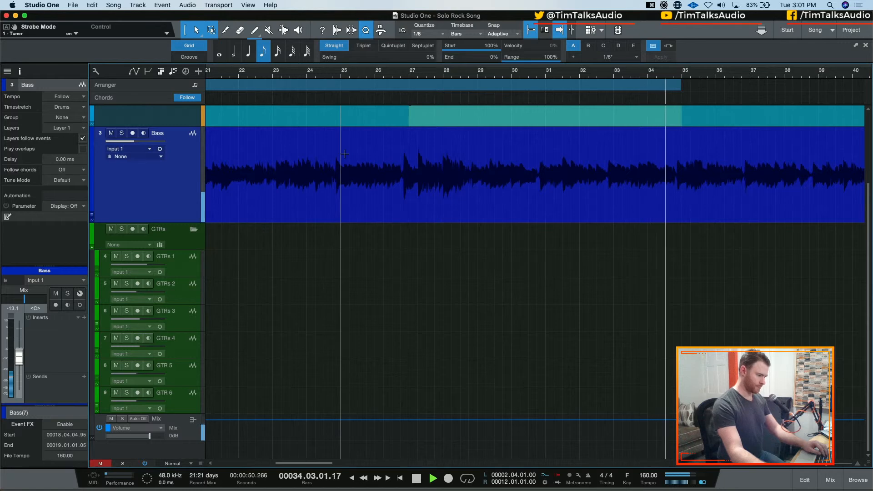
pyautogui.press('space')
pyautogui.press('w')
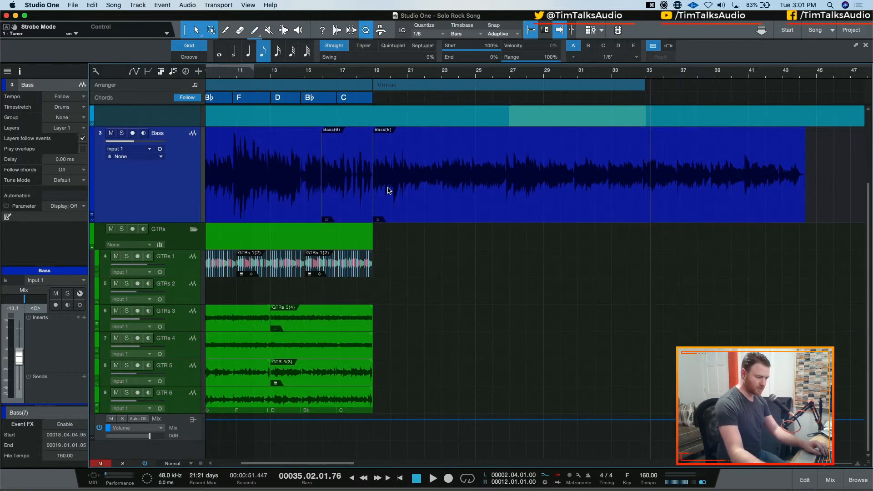
pyautogui.click(529, 273)
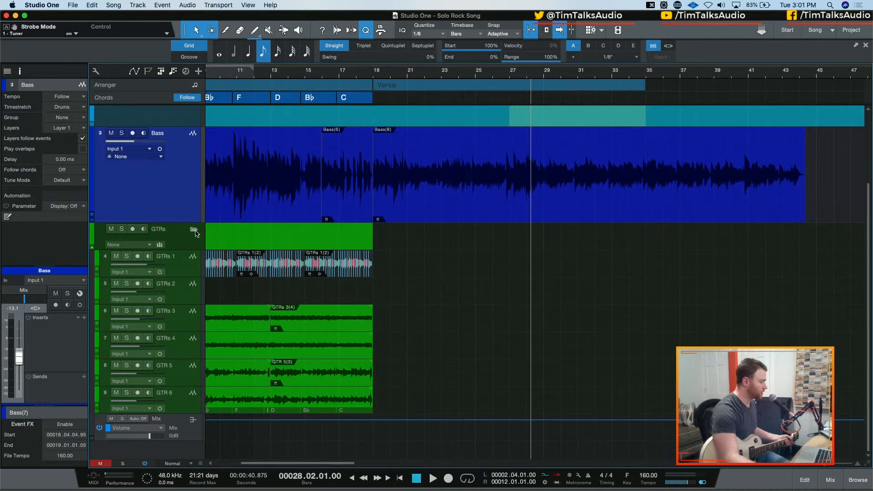
# Step: Arm the GTR 5 track and open the Tuner on the Input 1 channel to check the guitar's tuning
pyautogui.click(137, 365)
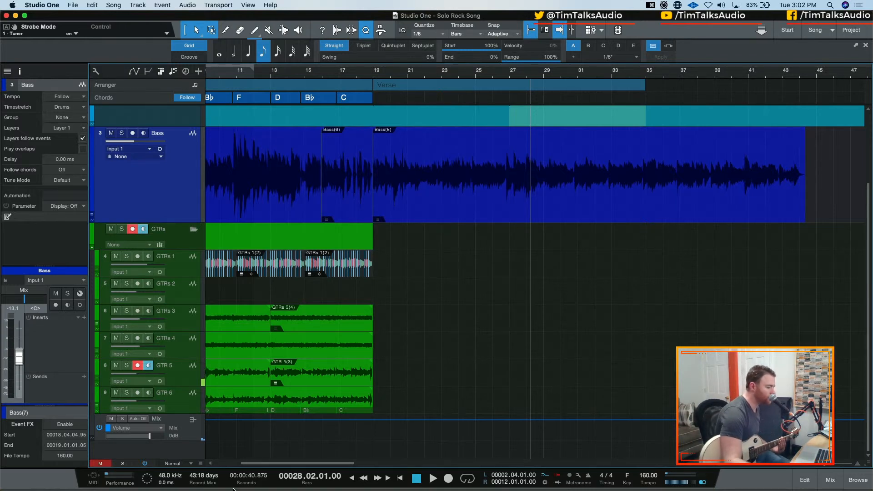
pyautogui.press('F3')
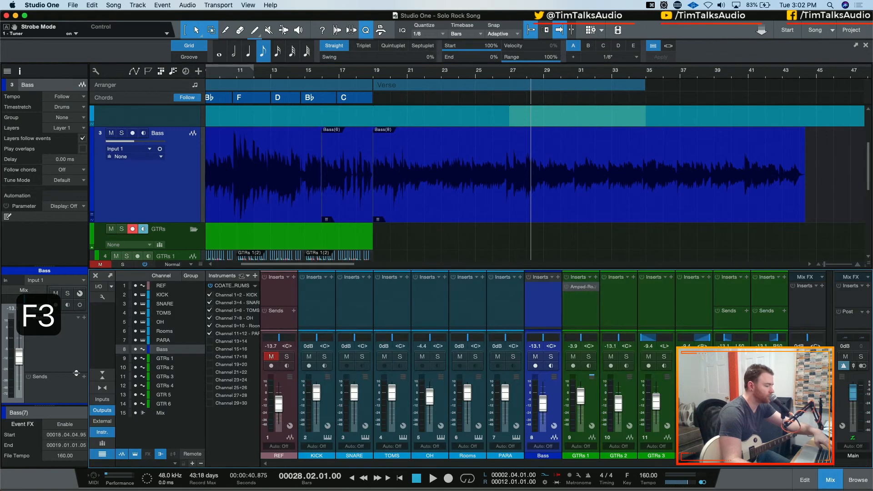
pyautogui.click(106, 400)
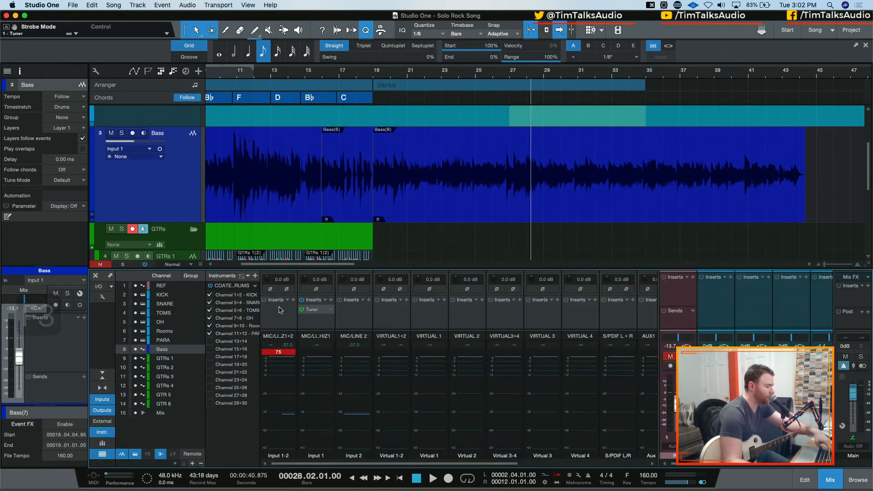
pyautogui.click(312, 309)
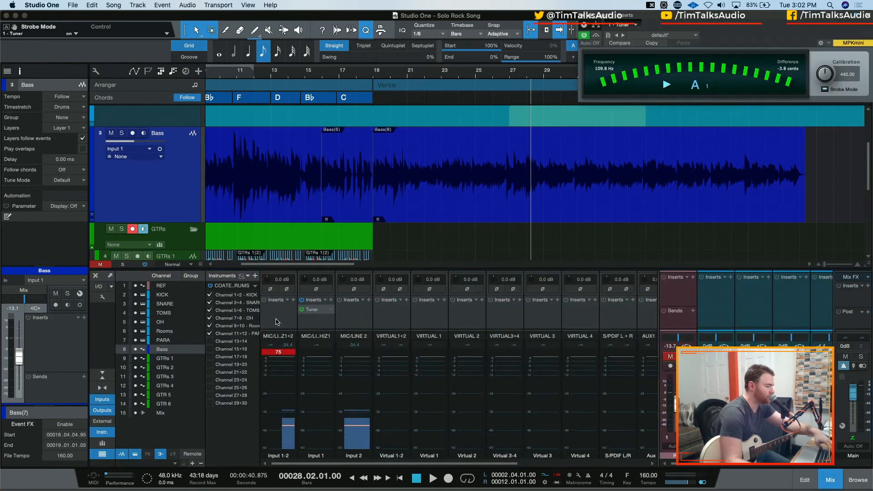
pyautogui.click(110, 400)
pyautogui.press('F3')
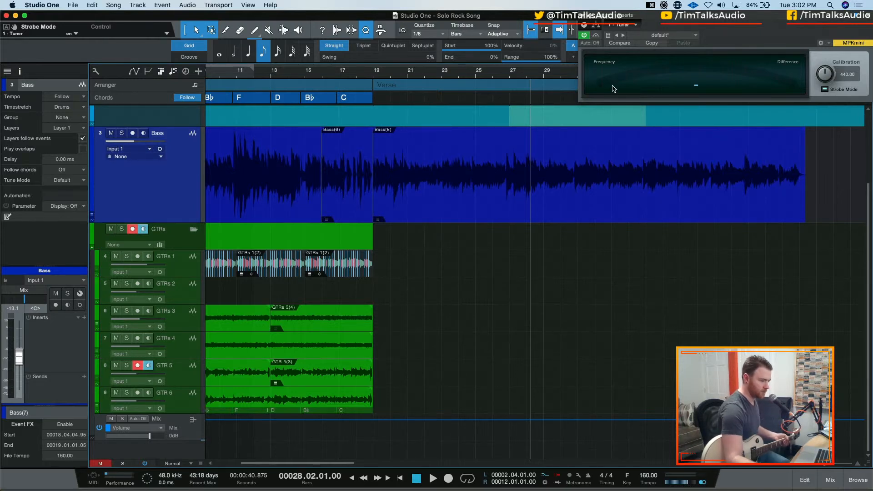
pyautogui.click(664, 5)
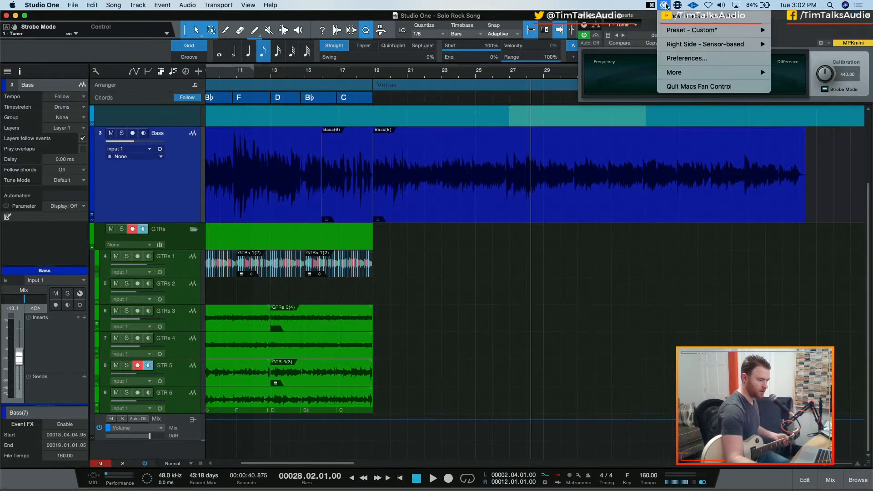
pyautogui.click(665, 6)
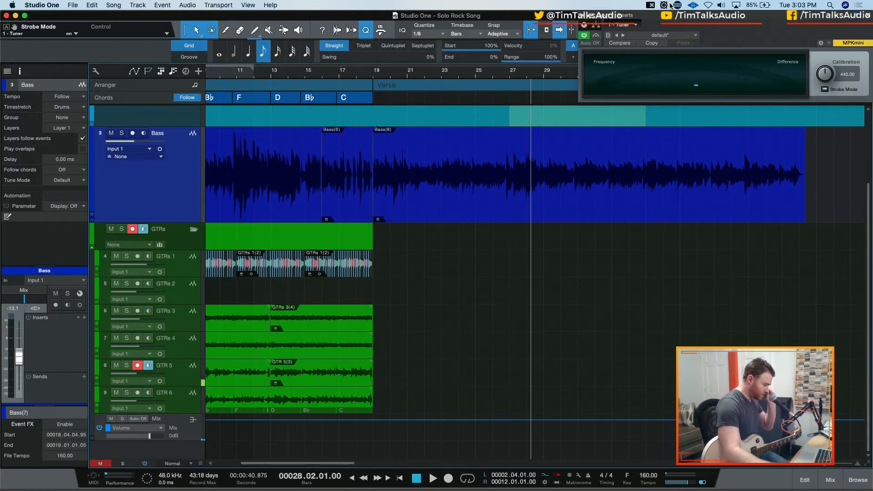
# Step: Switch record arming from GTR 5 to GTR 6 and record a Verse guitar take from bar 19 to about bar 37
pyautogui.click(137, 366)
pyautogui.click(137, 393)
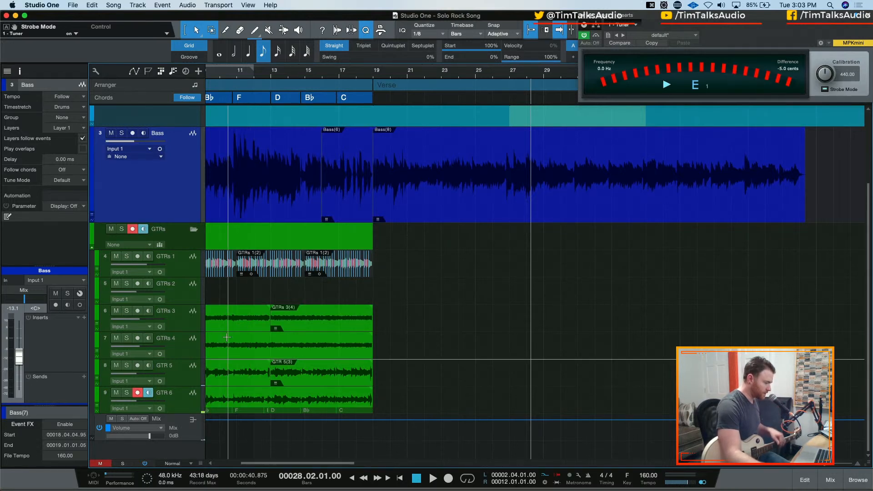
pyautogui.click(374, 72)
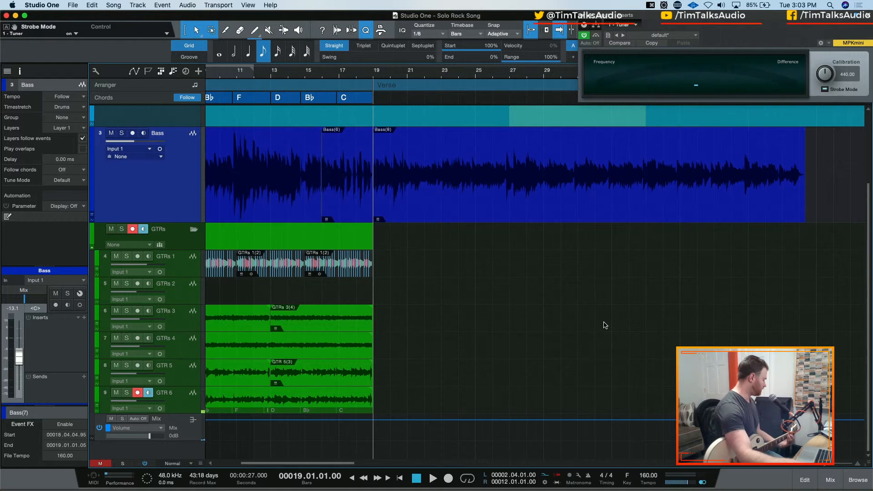
pyautogui.press('KP_Multiply')
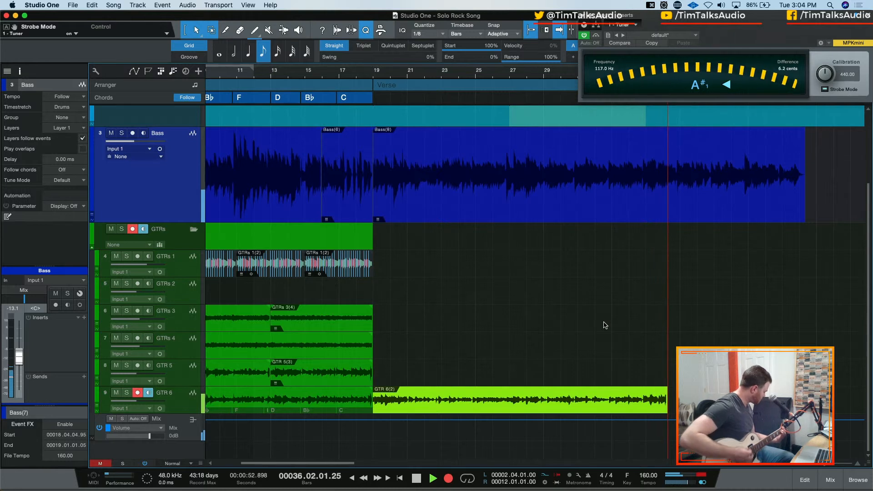
pyautogui.press('space')
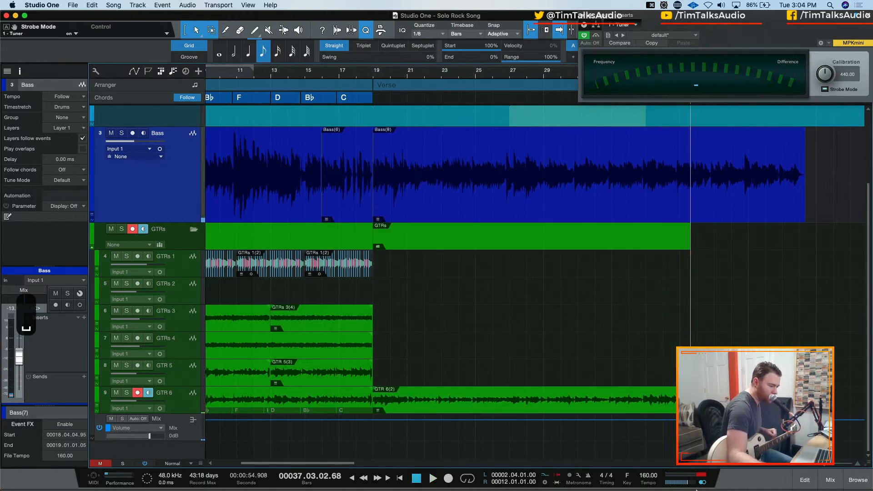
# Step: Raise the Bass channel's volume to -4.8 dB in the mixer
pyautogui.press('F3')
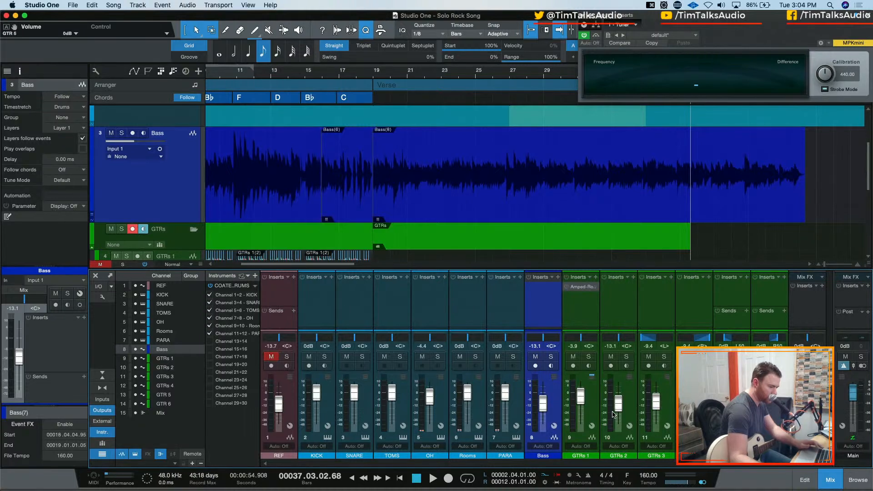
pyautogui.moveTo(546, 409); pyautogui.dragTo(544, 395)
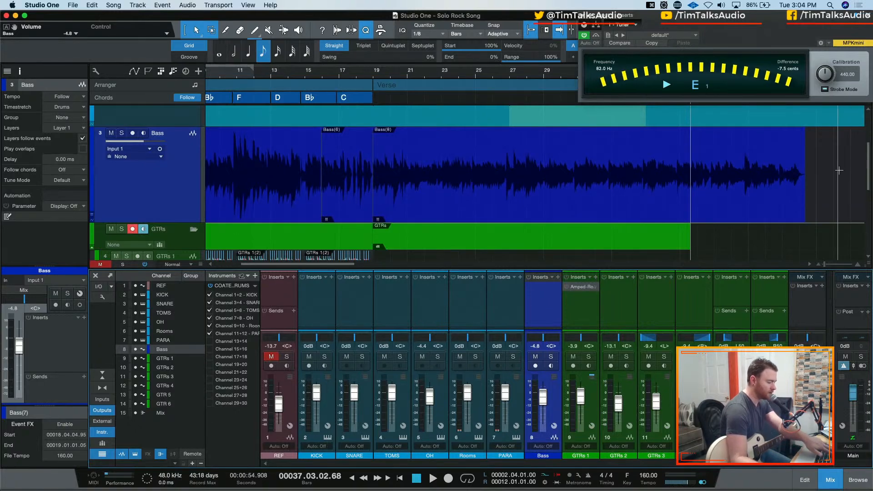
pyautogui.press('F3')
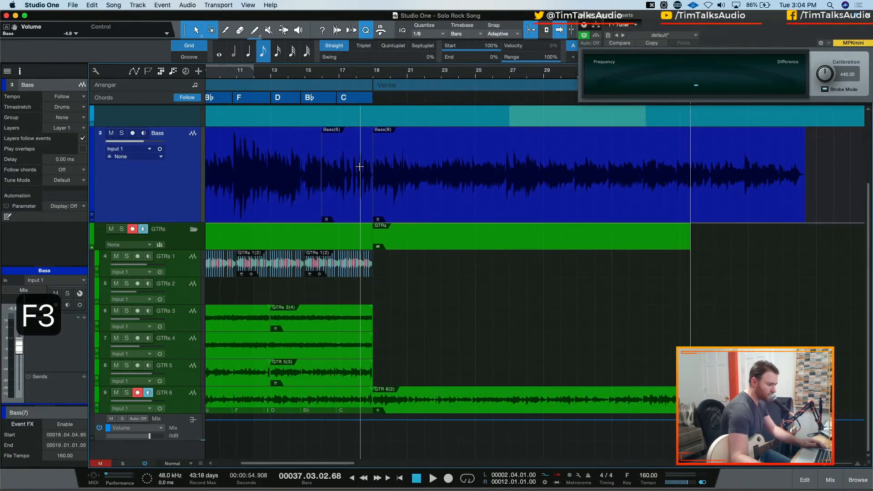
# Step: Re-record the Verse guitar on GTR 6 from bar 19 with the metronome on, and trim the take to end at bar 35
pyautogui.click(375, 74)
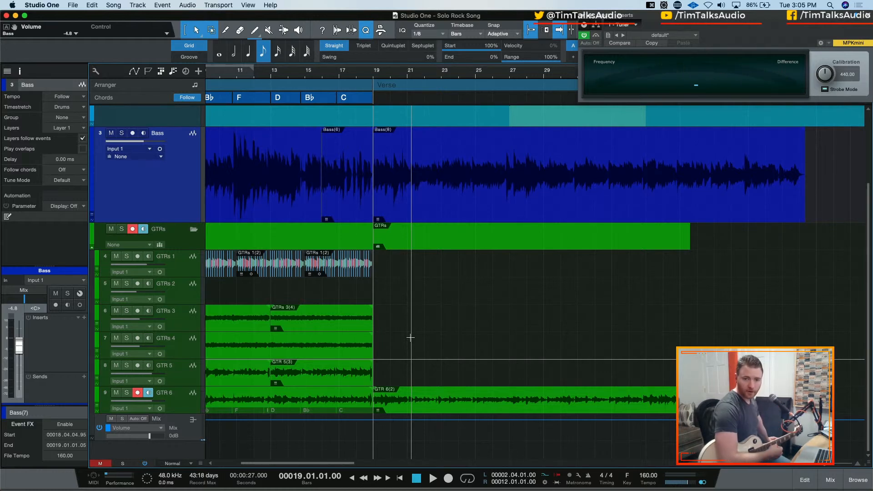
pyautogui.click(448, 478)
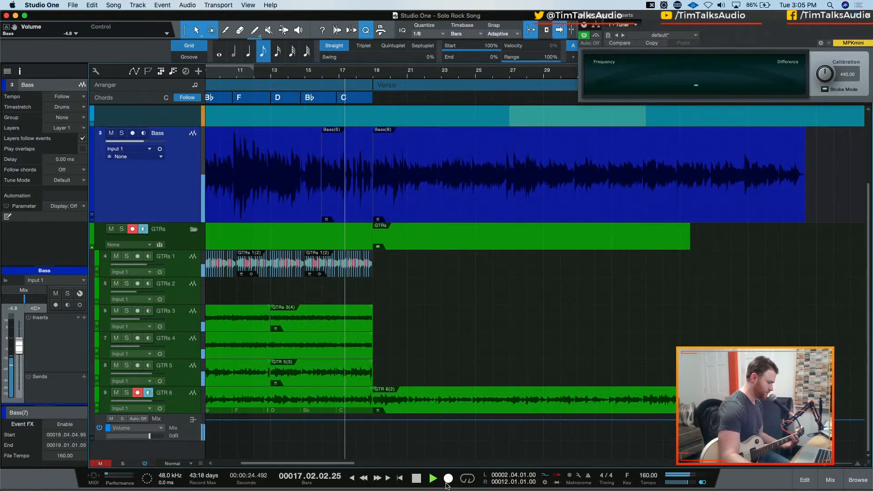
pyautogui.press('c')
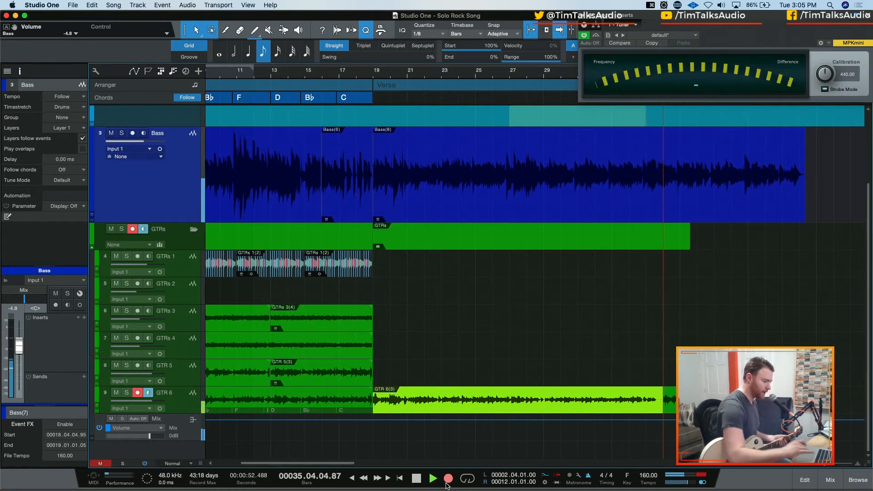
pyautogui.press('space')
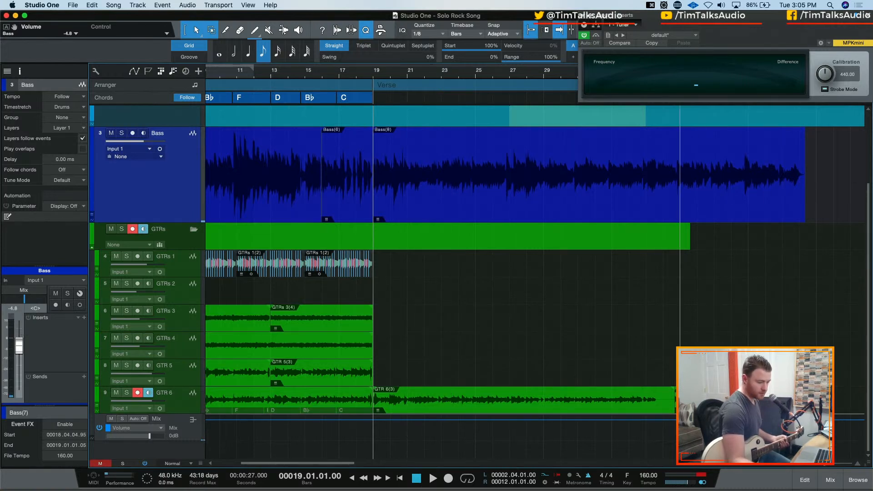
pyautogui.moveTo(675, 402); pyautogui.dragTo(645, 403)
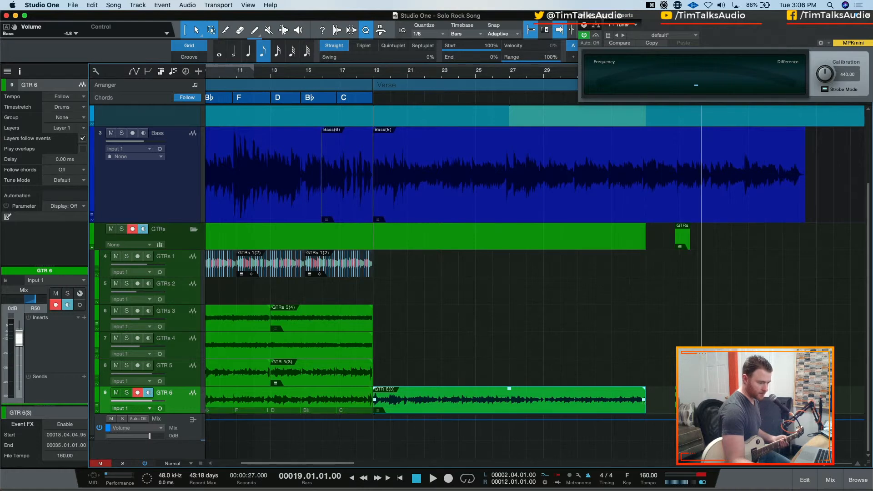
# Step: Undo the Bass track's move into the GTRs folder
pyautogui.moveTo(634, 23); pyautogui.dragTo(647, 5)
pyautogui.press('space')
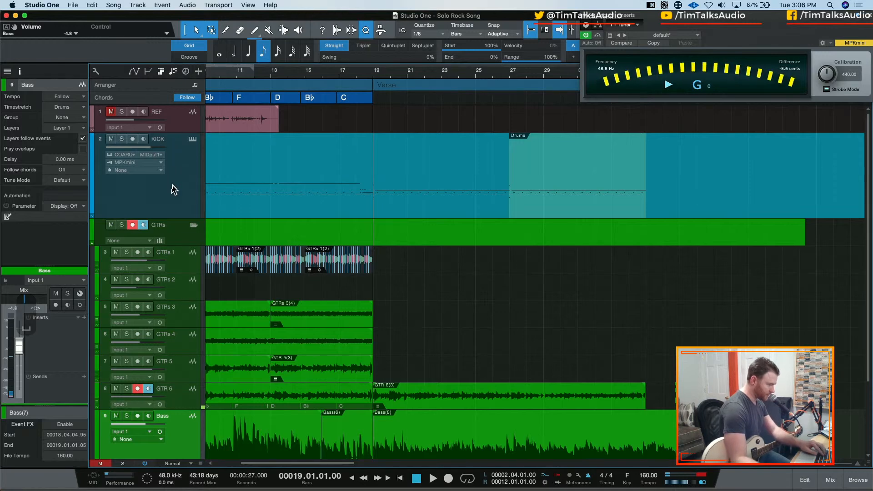
pyautogui.scroll(-5, 168, 205)
pyautogui.scroll(5, 168, 205)
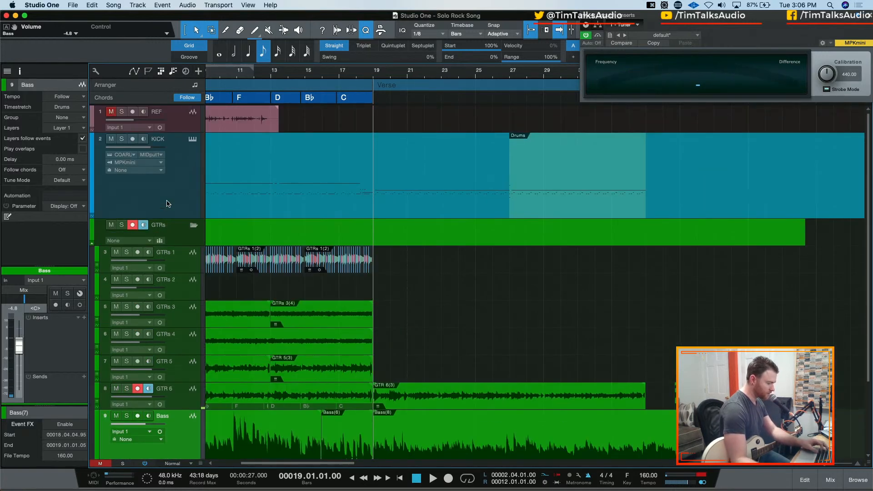
pyautogui.press('super+z')
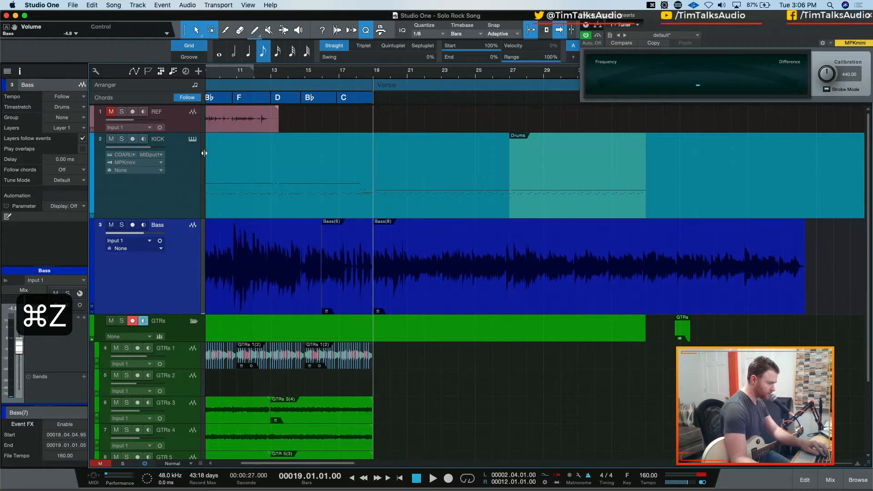
pyautogui.scroll(-3, 298, 287)
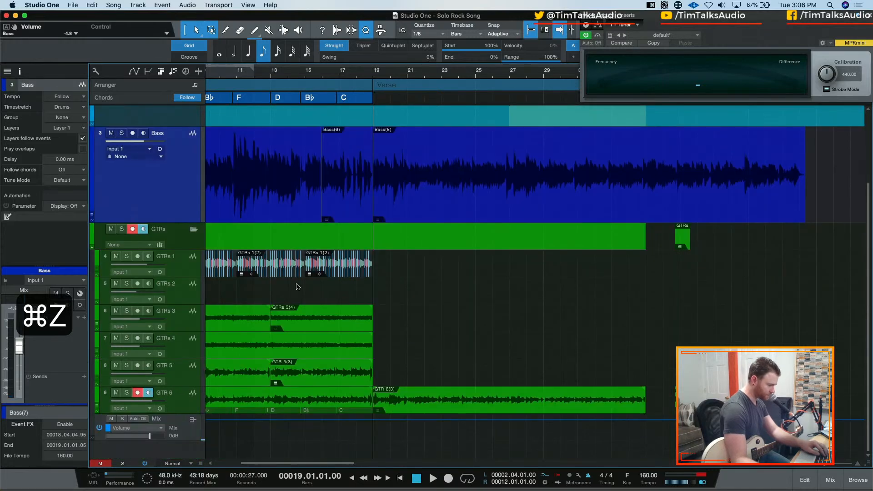
# Step: Disarm GTR 6 and turn off "Monitoring mutes playback (Tape style)" in the arrangement options
pyautogui.click(137, 392)
pyautogui.click(95, 71)
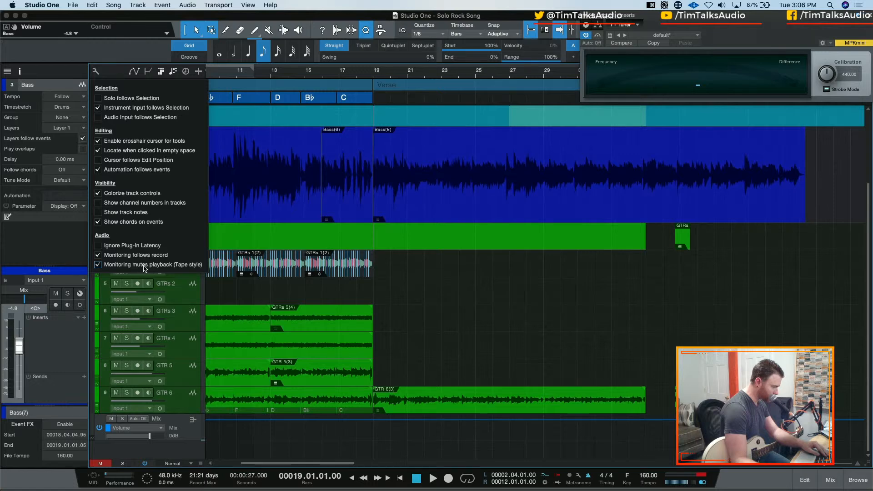
pyautogui.press('super+comma')
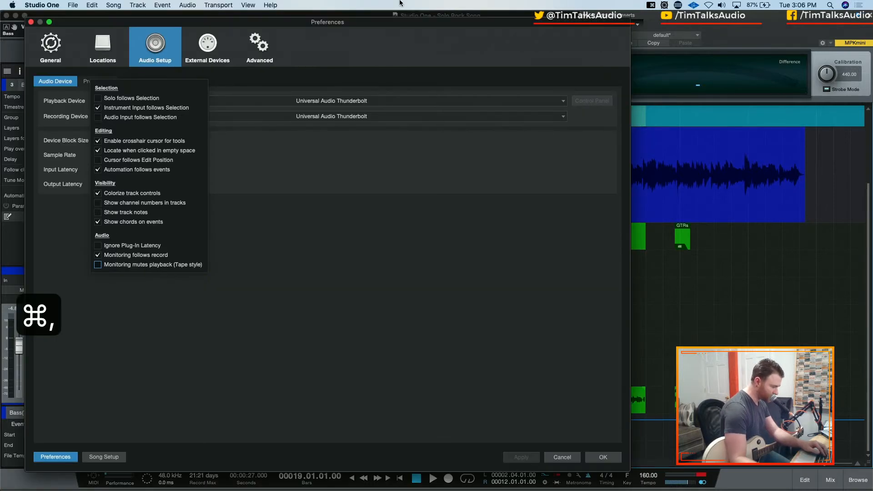
pyautogui.press('Escape')
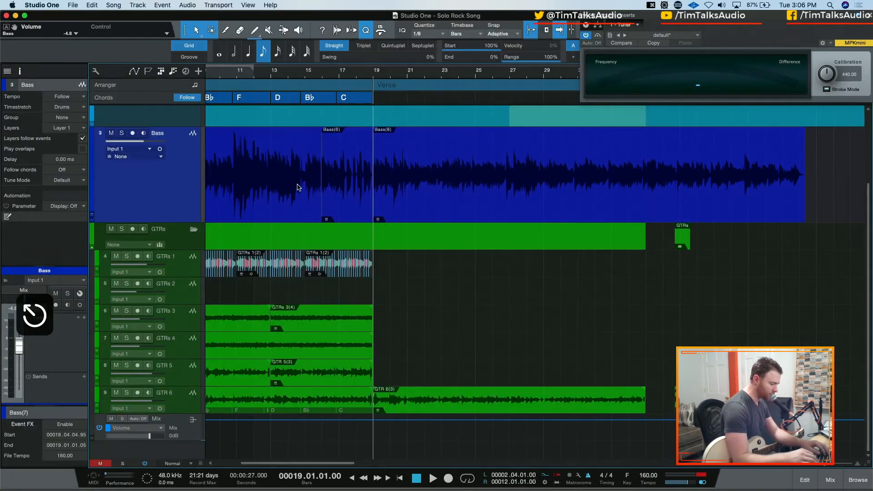
# Step: Look through the General, Locations, Audio Setup, External Devices and Advanced preferences for recording-related options
pyautogui.press('super+comma')
pyautogui.click(104, 81)
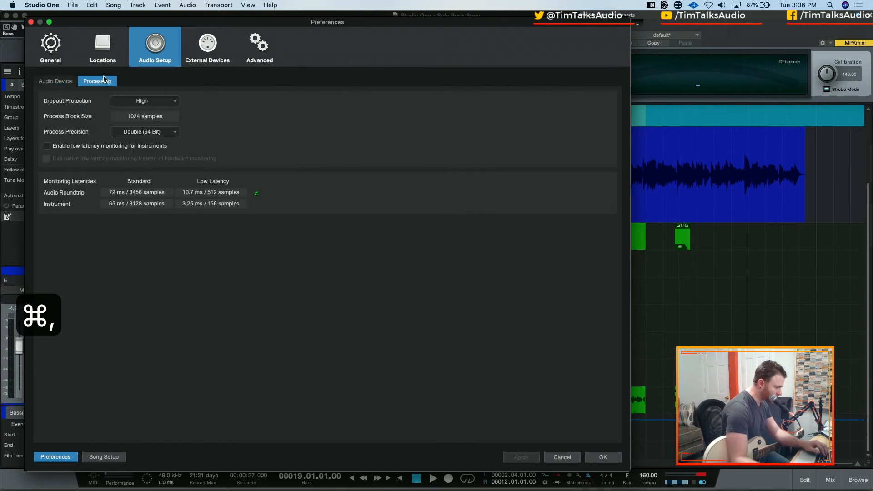
pyautogui.click(50, 46)
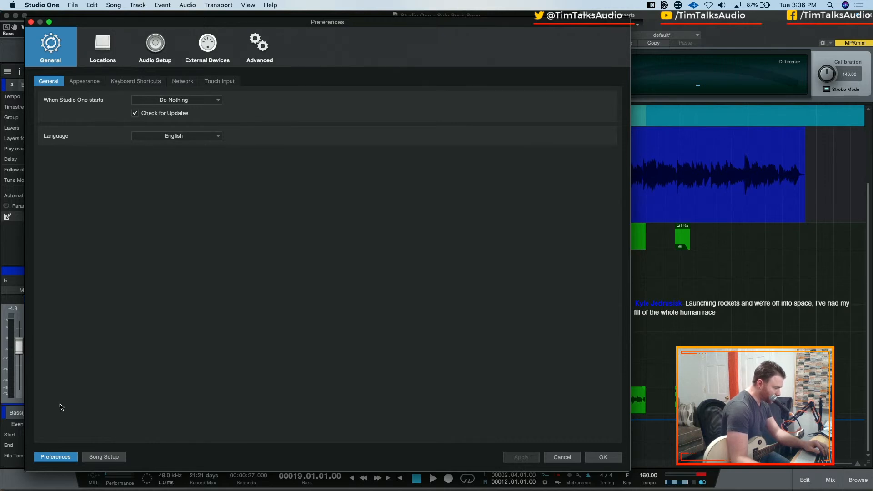
pyautogui.click(84, 81)
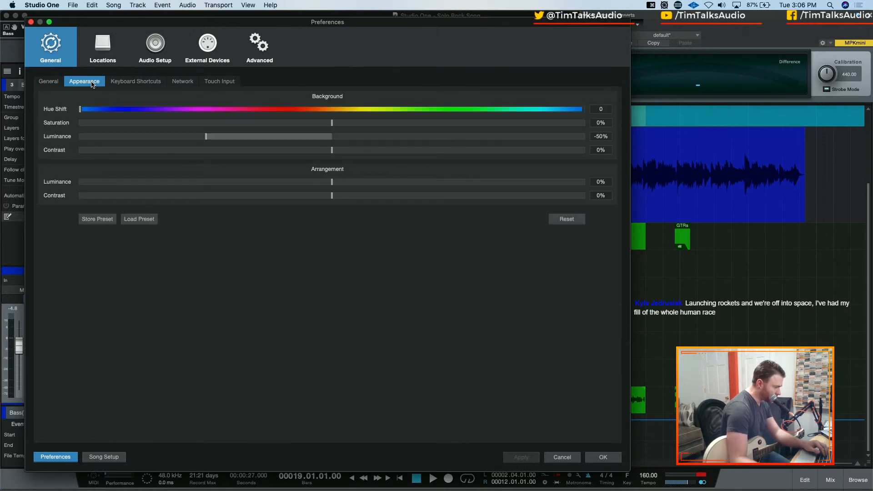
pyautogui.click(119, 81)
pyautogui.click(170, 82)
pyautogui.click(219, 82)
pyautogui.click(47, 81)
pyautogui.click(99, 57)
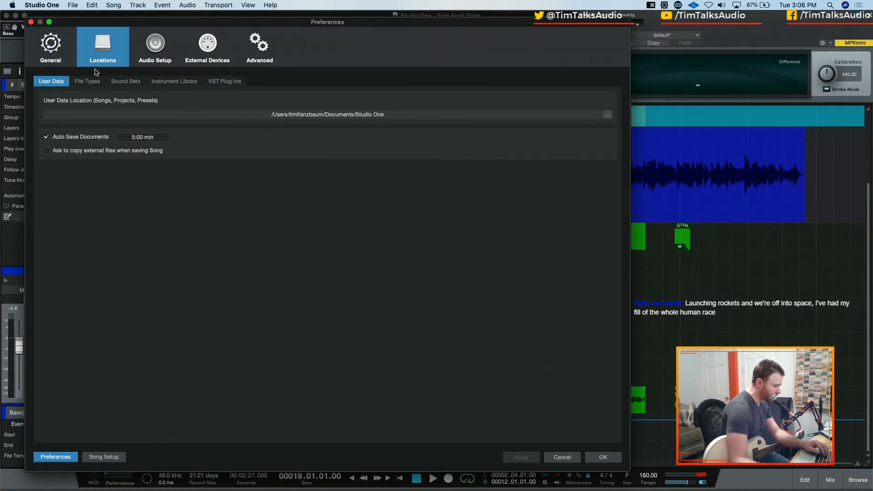
pyautogui.click(200, 43)
pyautogui.click(255, 44)
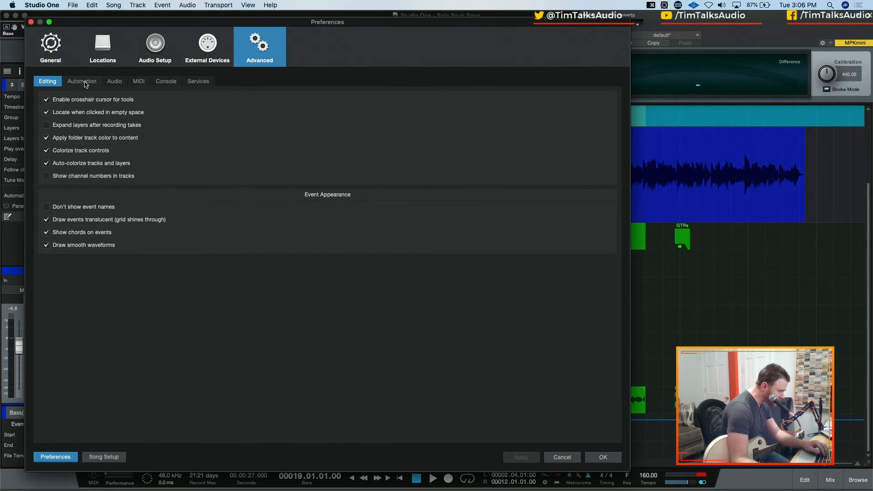
# Step: Enable "Play overlaps" for new audio tracks in the advanced audio preferences and apply the change
pyautogui.click(115, 81)
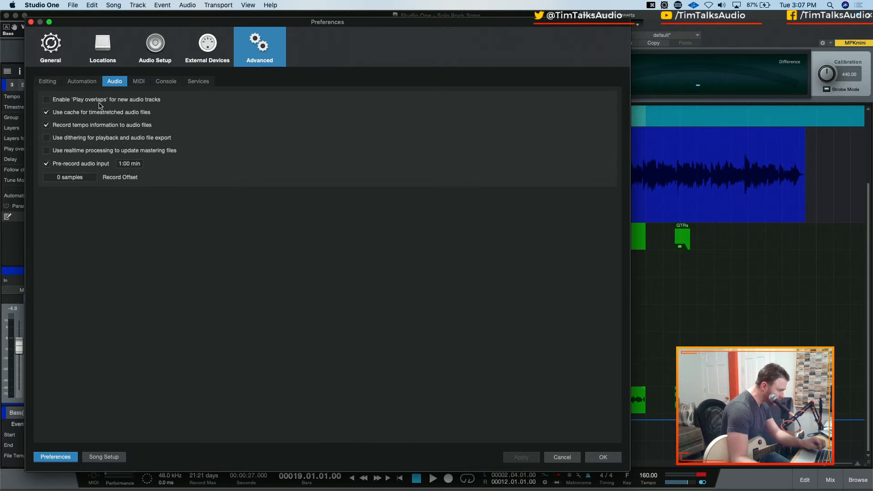
pyautogui.click(128, 101)
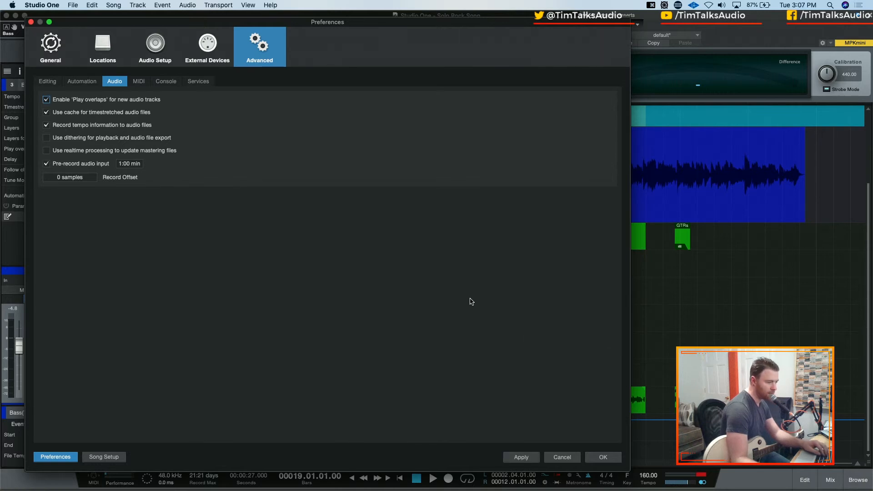
pyautogui.click(509, 460)
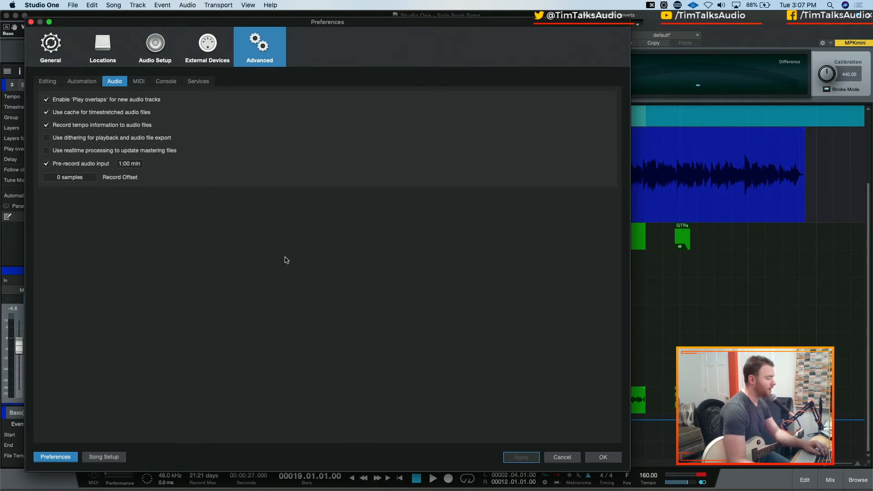
# Step: Turn off "Instrument track monitoring follows record" in the advanced console preferences, apply the change and close the preferences
pyautogui.click(164, 82)
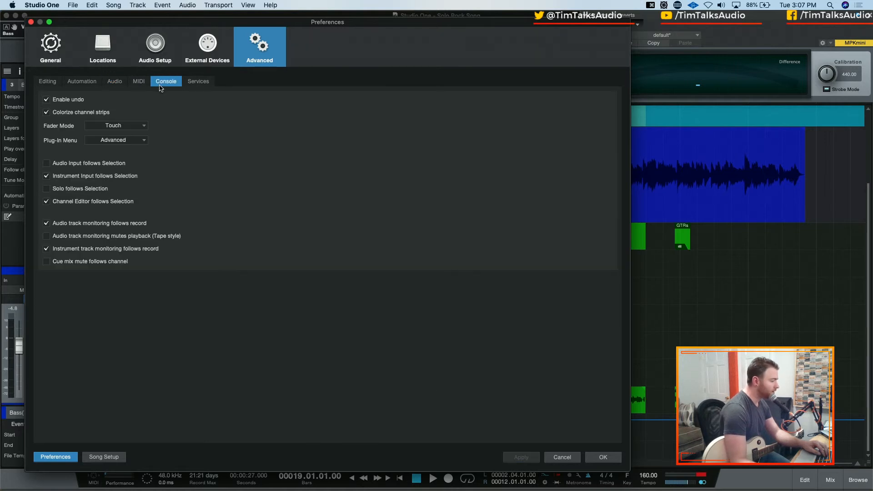
pyautogui.click(89, 251)
pyautogui.click(521, 458)
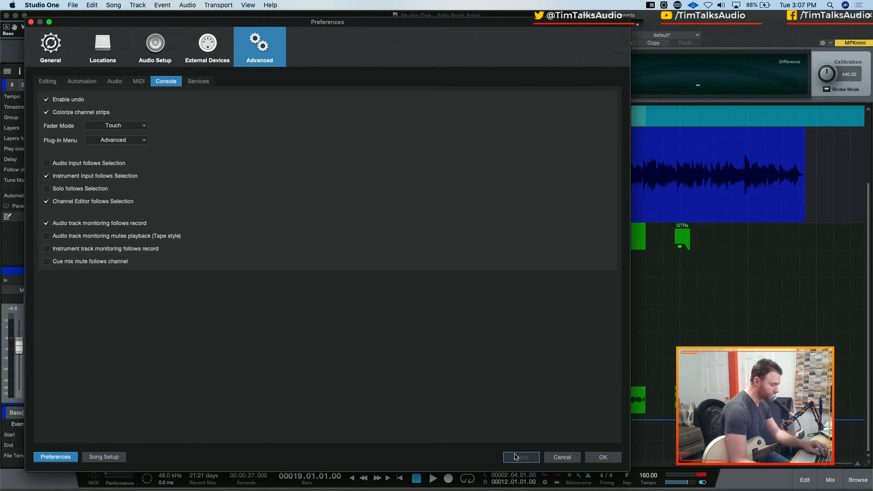
pyautogui.click(603, 457)
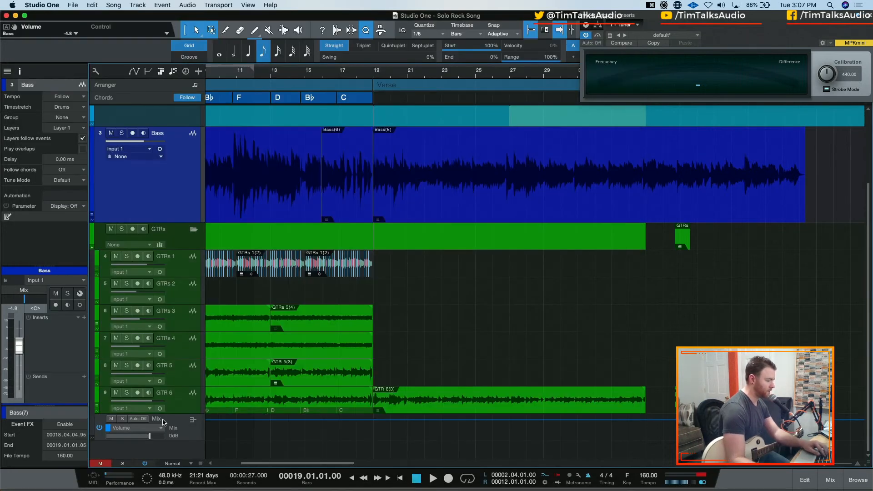
# Step: Check how GTR 6 behaves during playback from bar 19 with the track record-armed and disarmed
pyautogui.click(138, 393)
pyautogui.press('space')
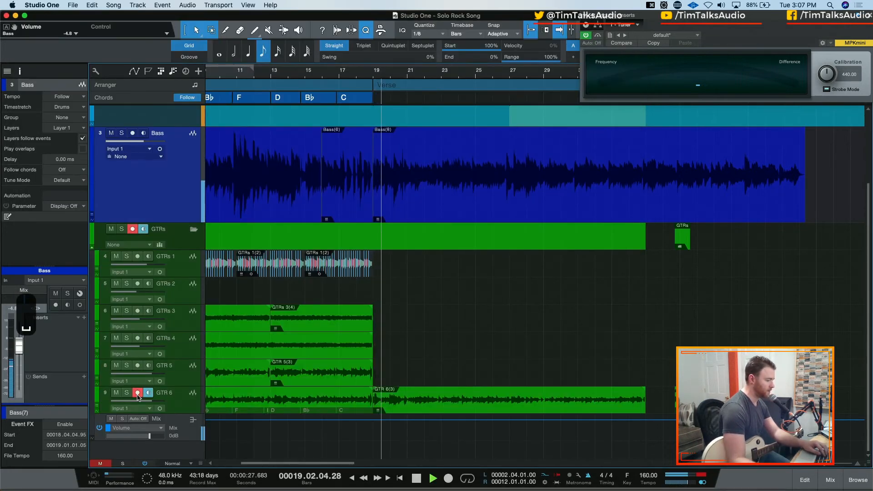
pyautogui.press('space')
pyautogui.click(137, 393)
pyautogui.press('space')
pyautogui.press('space')
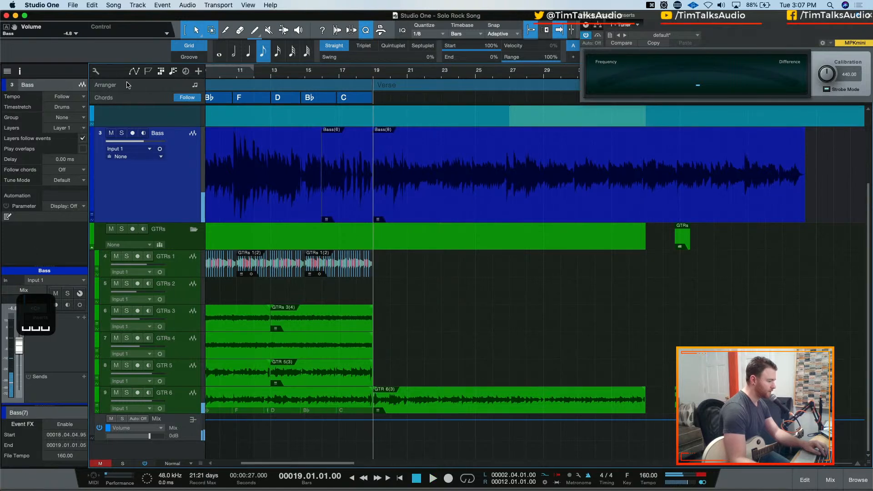
# Step: Turn off "Monitoring follows record" in the arrangement options and test playback from bar 19 with GTR 6 armed
pyautogui.click(95, 71)
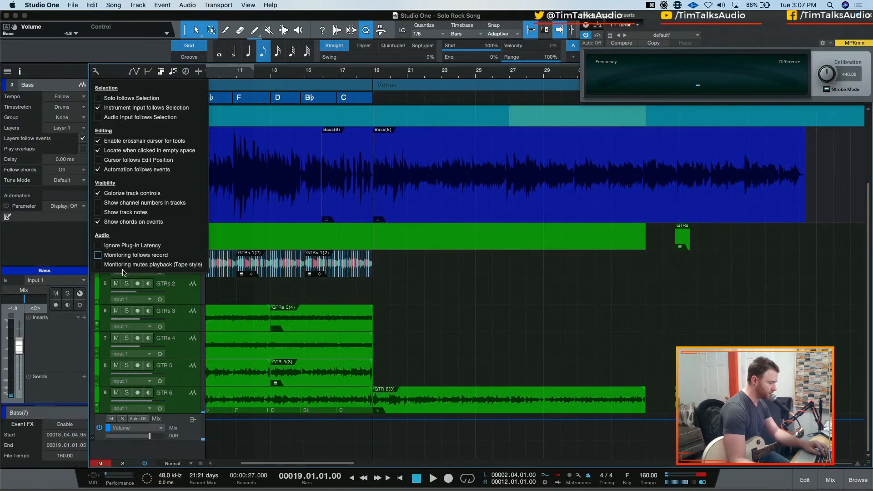
pyautogui.click(95, 72)
pyautogui.press('space')
pyautogui.press('space')
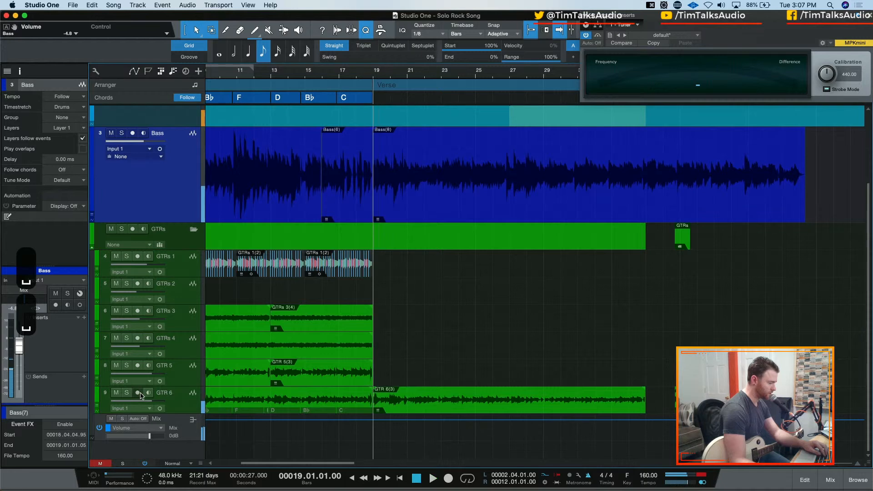
pyautogui.click(137, 393)
pyautogui.press('space')
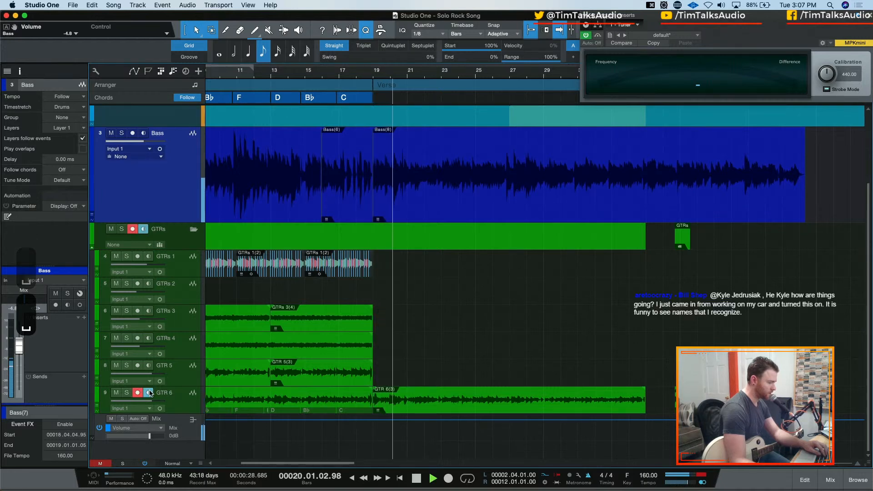
pyautogui.press('space')
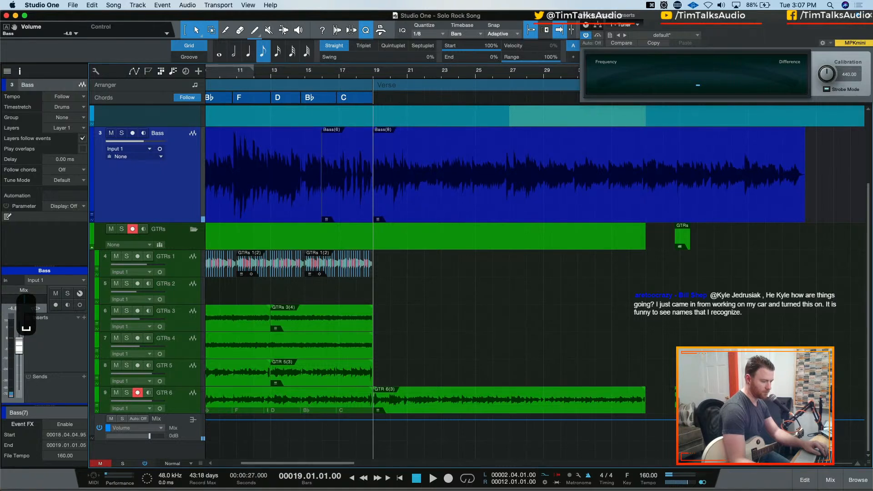
# Step: Delete the short stray guitar event near bar 37 on GTR 6 and disarm the track
pyautogui.click(683, 400)
pyautogui.press('BackSpace')
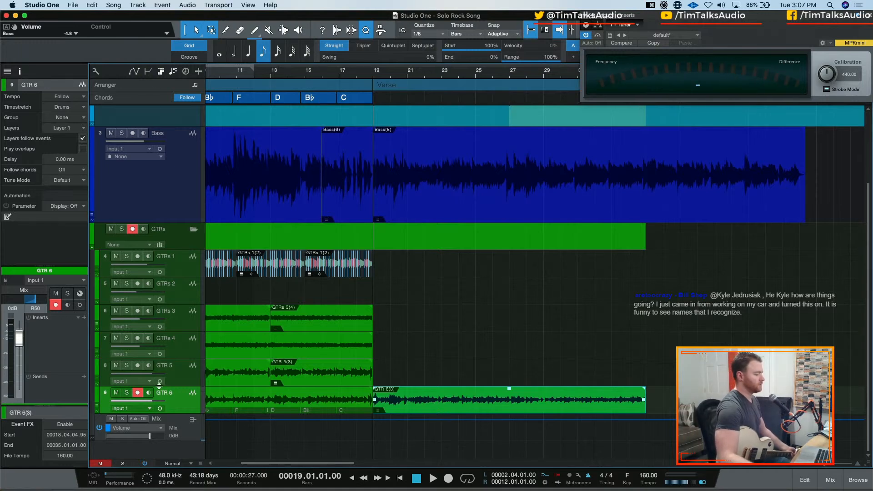
pyautogui.click(137, 392)
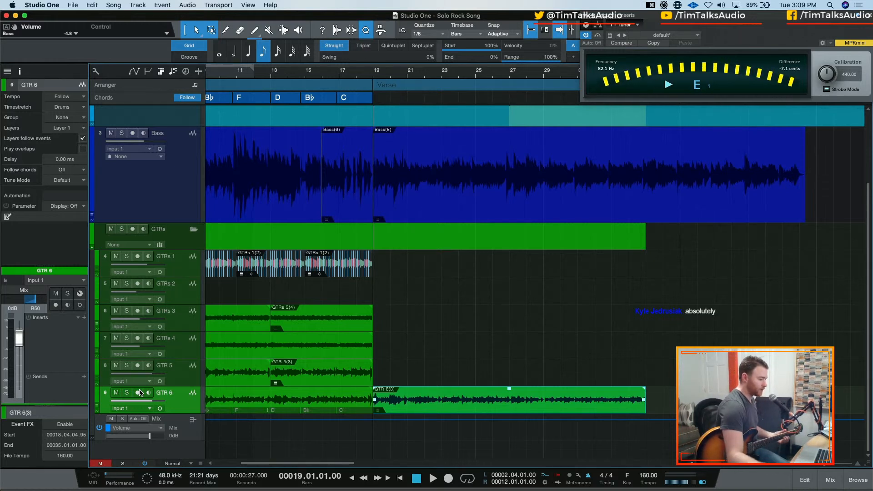
# Step: Record the Verse guitar on GTR 5 from bar 19 with monitoring on, and trim the take to end at bar 35
pyautogui.click(138, 365)
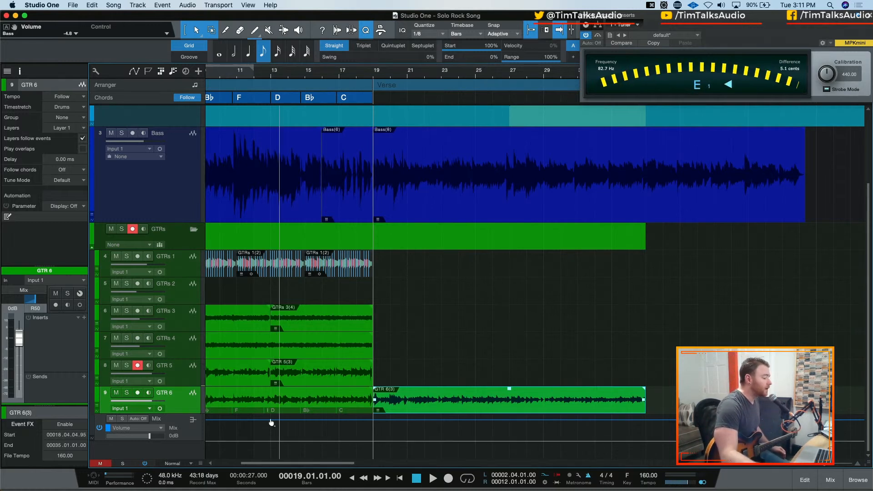
pyautogui.click(148, 365)
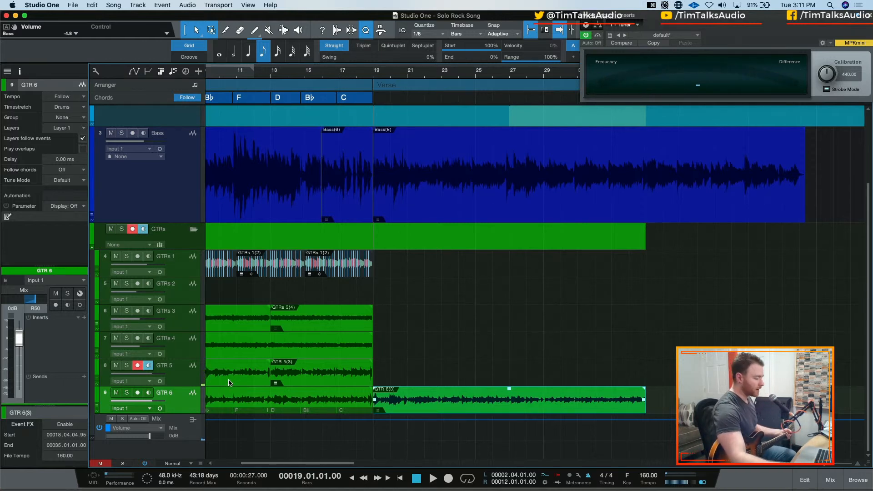
pyautogui.press('KP_Multiply')
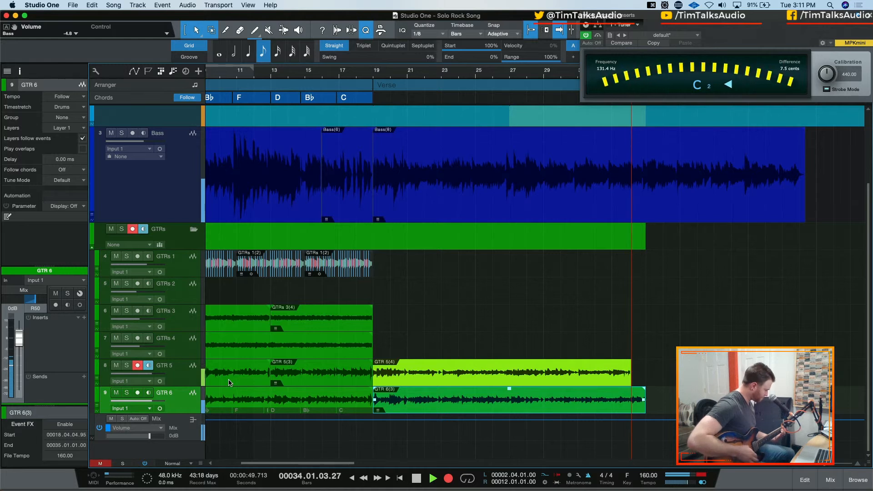
pyautogui.press('space')
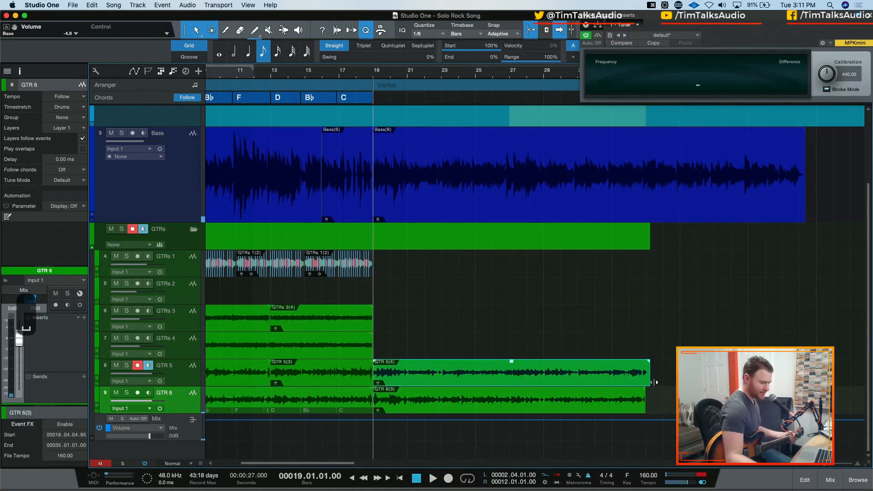
pyautogui.moveTo(653, 381); pyautogui.dragTo(645, 381)
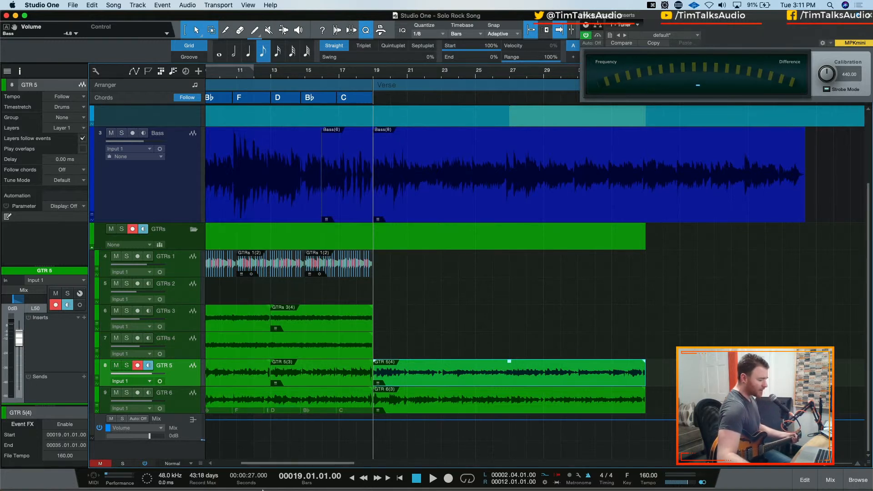
# Step: Check the record mode settings and re-record the Verse guitar on GTR 5 from bar 19, trimmed to end at bar 35
pyautogui.click(545, 482)
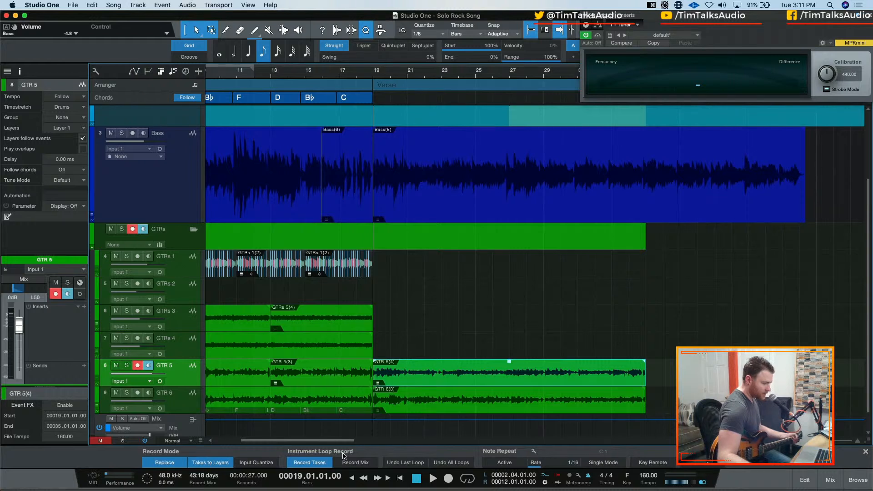
pyautogui.click(545, 484)
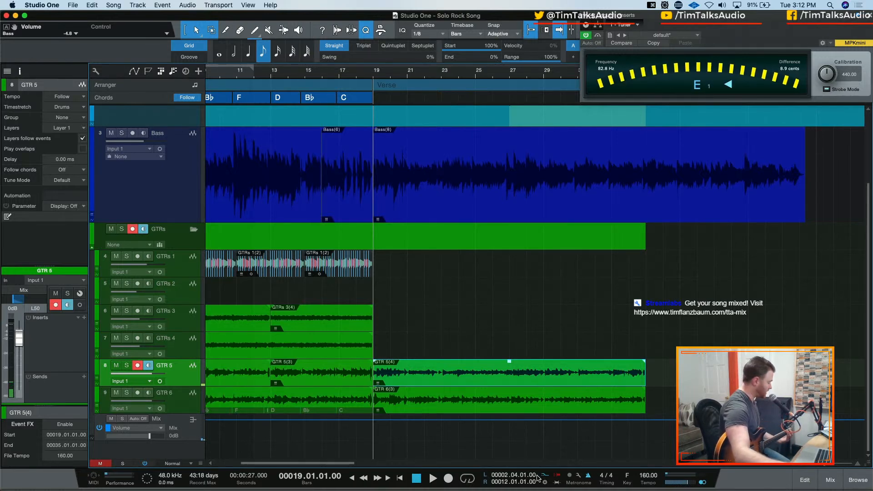
pyautogui.press('KP_Multiply')
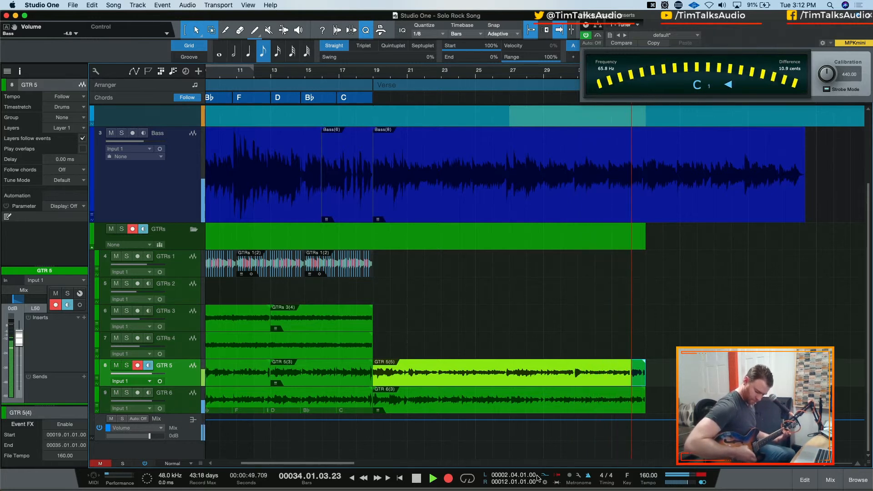
pyautogui.press('space')
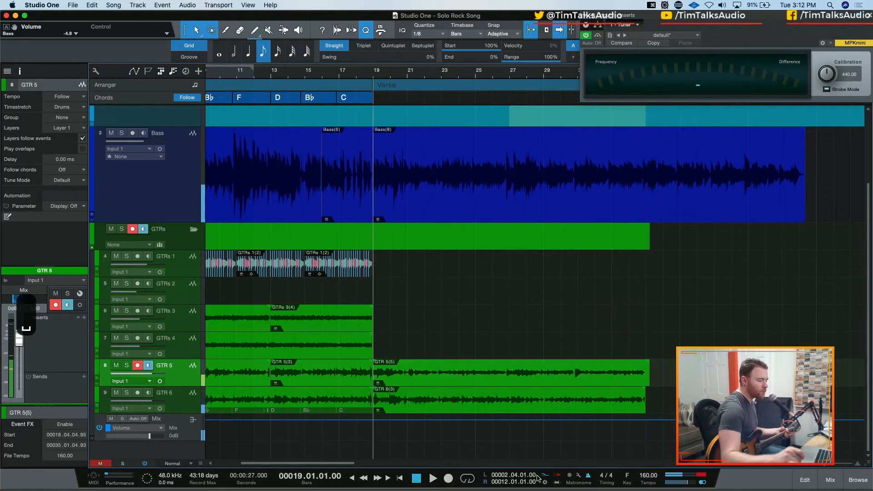
pyautogui.moveTo(652, 374); pyautogui.dragTo(649, 376)
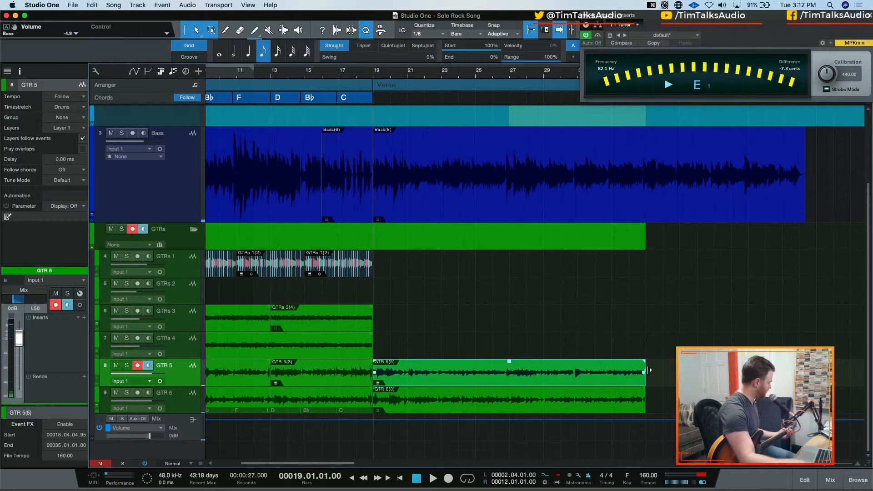
# Step: Re-record the GTR 5 Verse part from bar 19 to about bar 26, and start another take from bar 19
pyautogui.press('KP_Multiply')
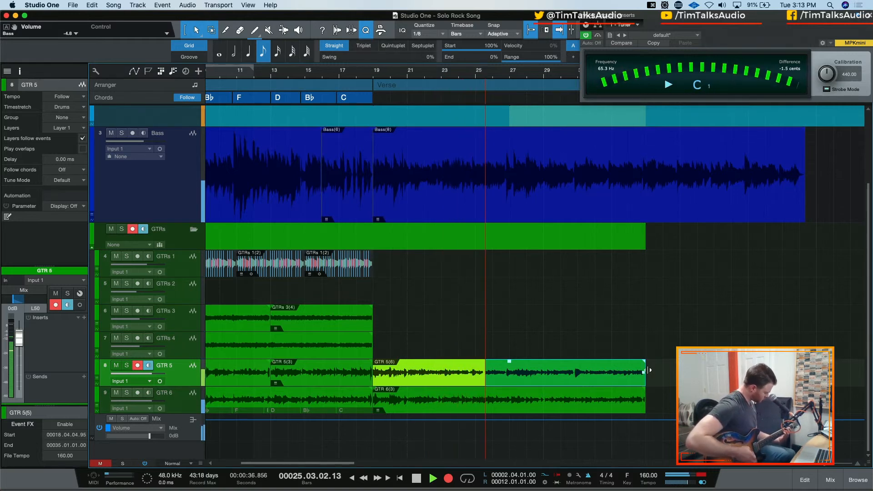
pyautogui.press('space')
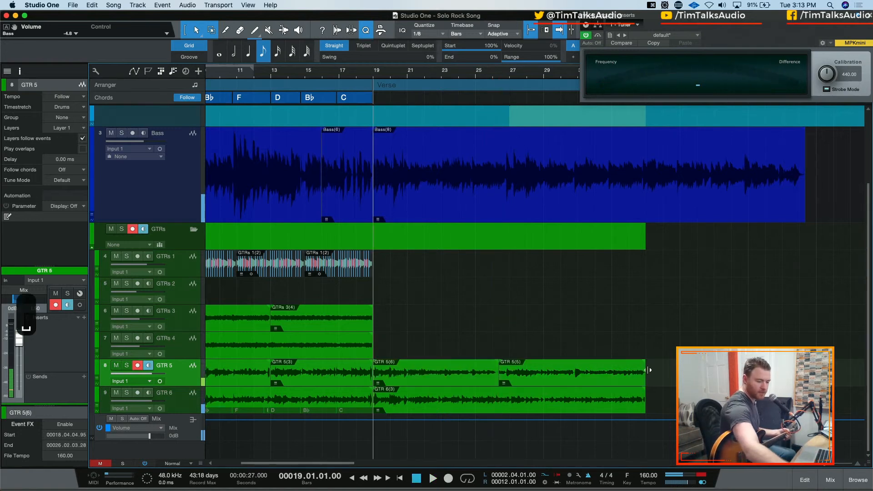
pyautogui.press('space')
pyautogui.press('KP_Multiply')
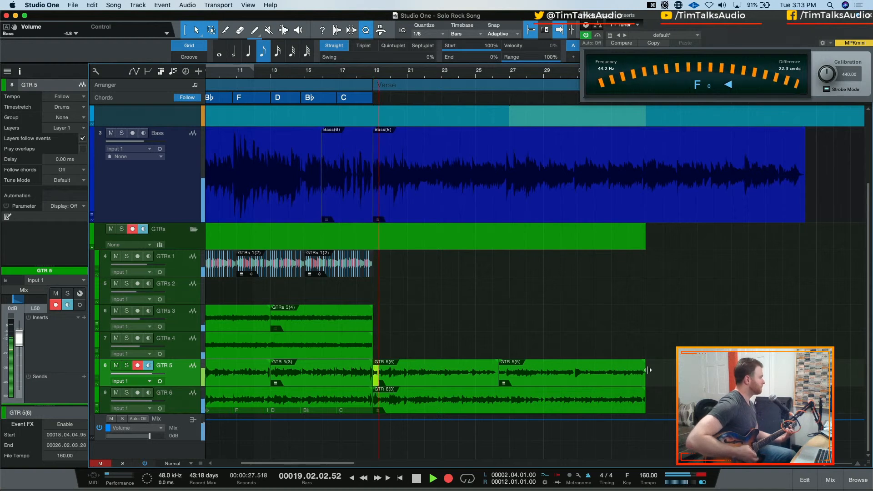
# Step: Restart recording and capture a verse guitar take on the GTR 5 track from bar 19
pyautogui.press('space')
pyautogui.press('KP_Multiply')
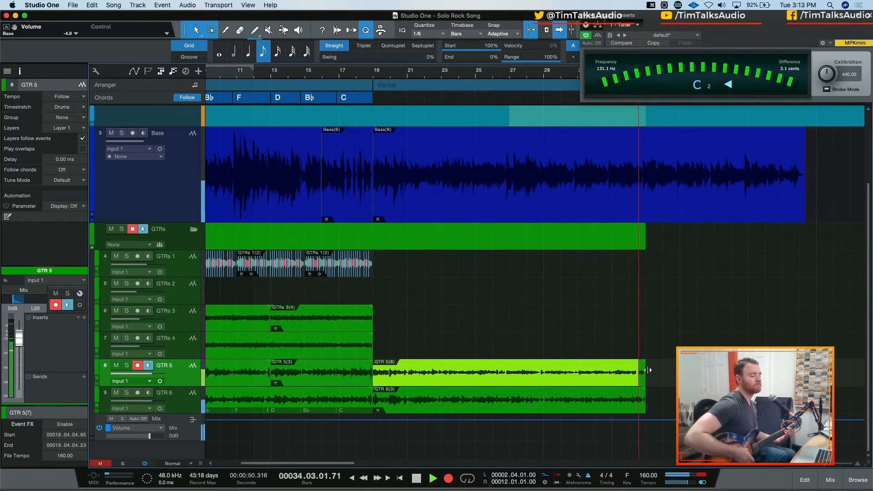
pyautogui.press('space')
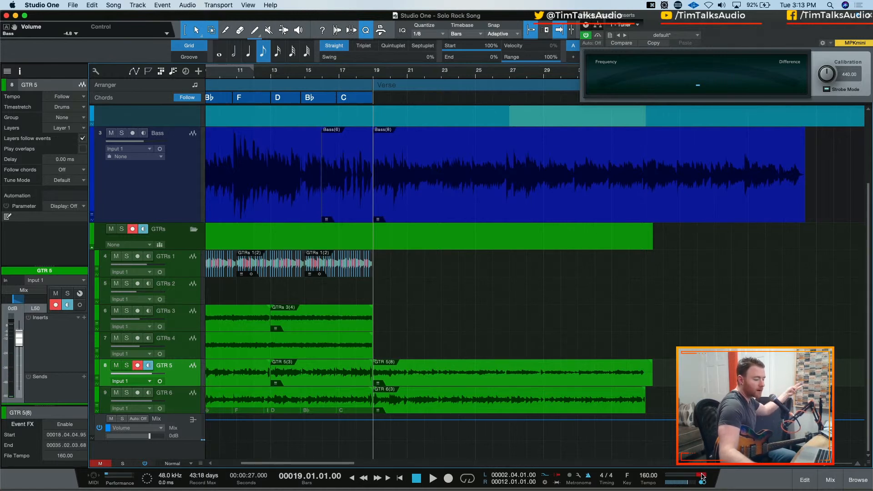
# Step: Record another verse guitar take on GTR 5 from bar 19 and trim its end to bar 35
pyautogui.press('KP_Multiply')
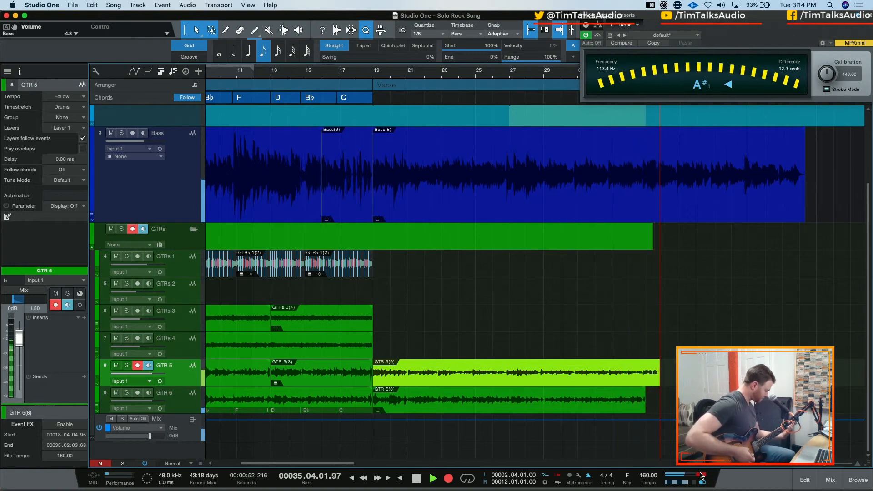
pyautogui.press('space')
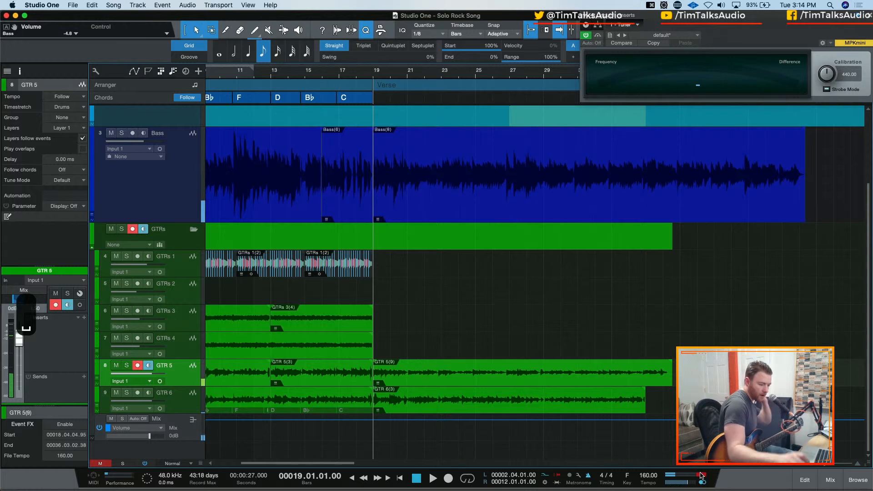
pyautogui.moveTo(673, 375); pyautogui.dragTo(657, 379)
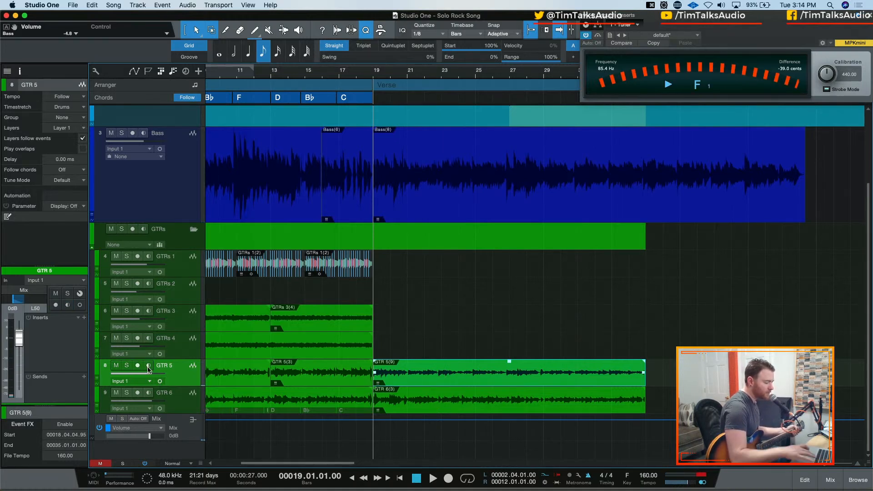
# Step: Play back the verse from bar 19 and show the mixing console
pyautogui.press('space')
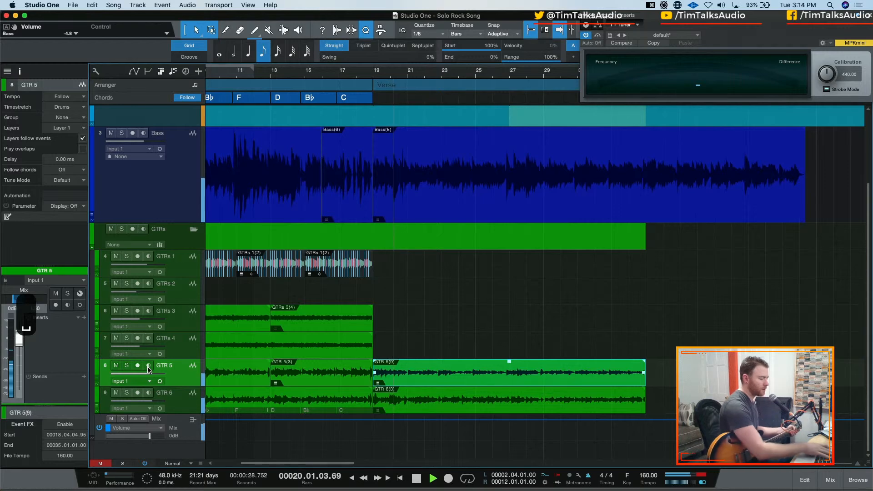
pyautogui.press('F3')
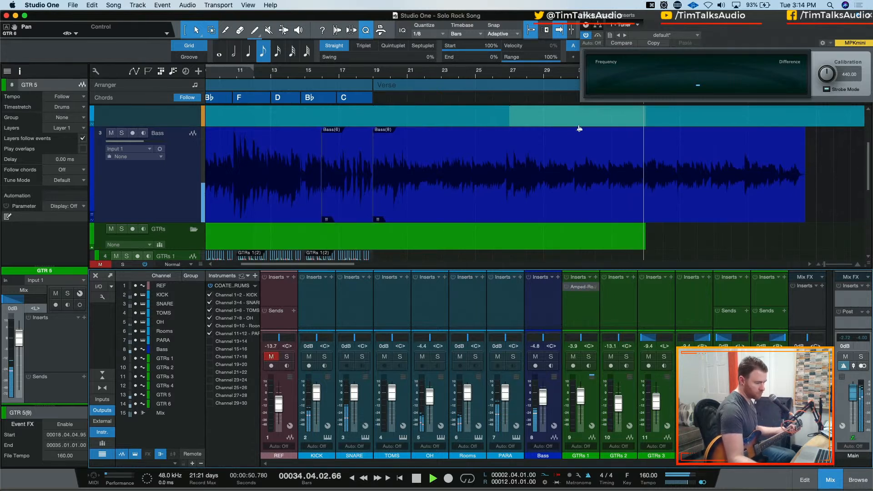
pyautogui.press('space')
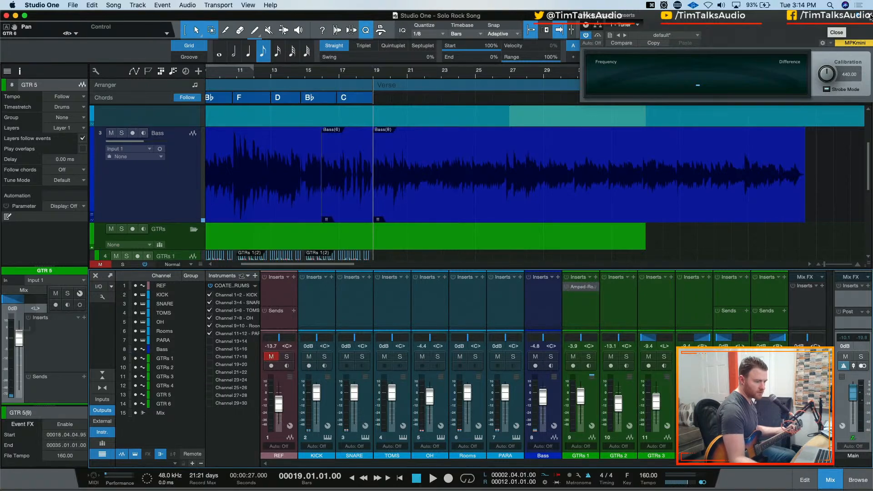
# Step: Arm the GTR 5 track for recording and enable its input monitoring
pyautogui.moveTo(302, 264)
pyautogui.mouseDown()
pyautogui.moveTo(374, 266)
pyautogui.moveTo(305, 265)
pyautogui.mouseUp()
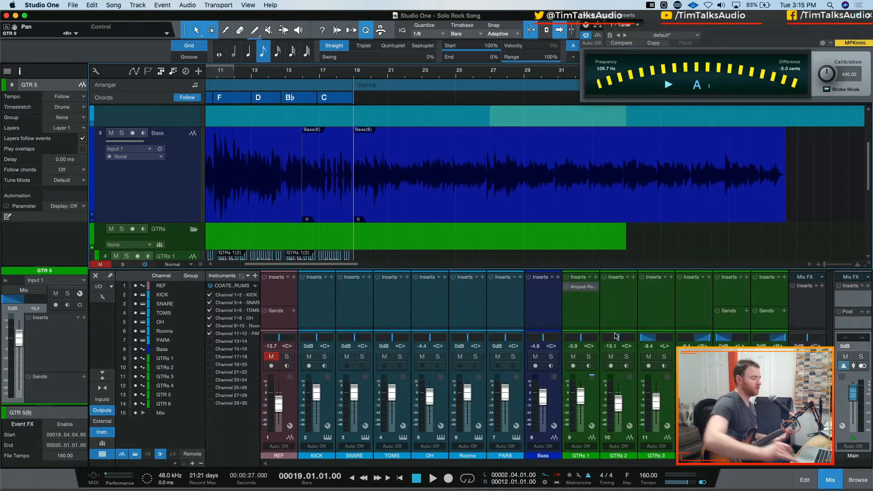
pyautogui.press('r')
pyautogui.press('u')
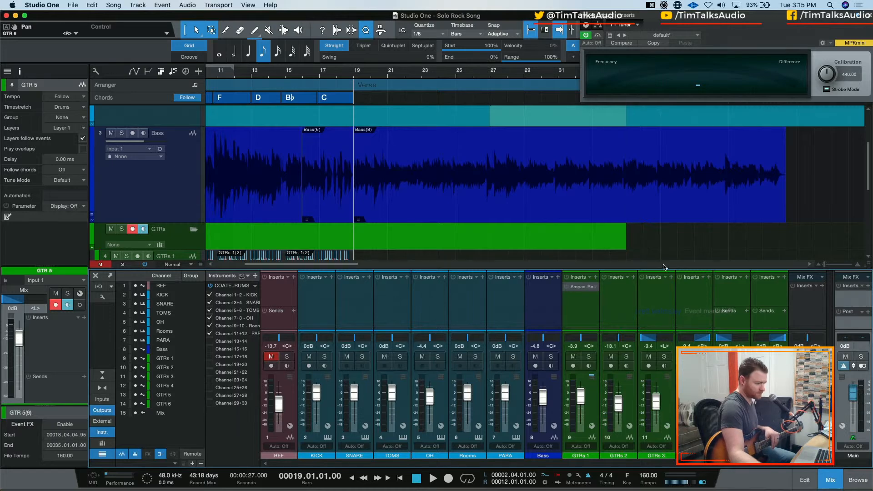
# Step: Add an arranger section after the verse, from bar 35 to about bar 41, and name it pre
pyautogui.moveTo(345, 264); pyautogui.dragTo(367, 265)
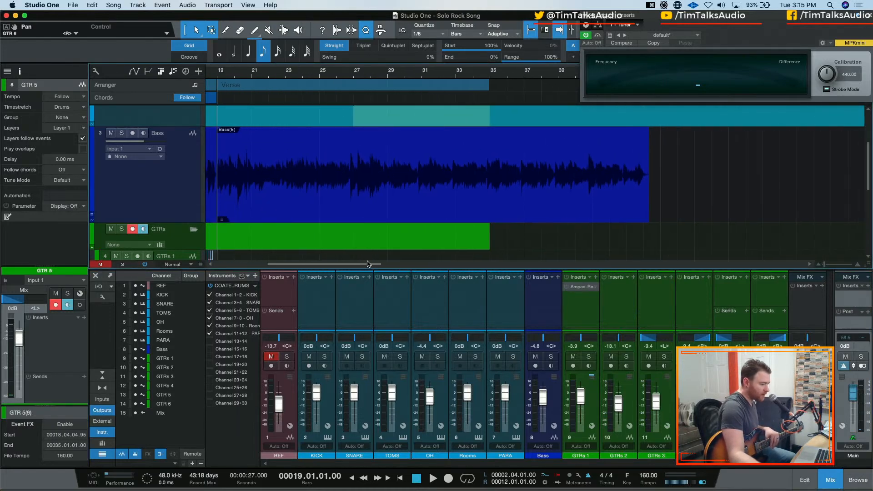
pyautogui.click(505, 86)
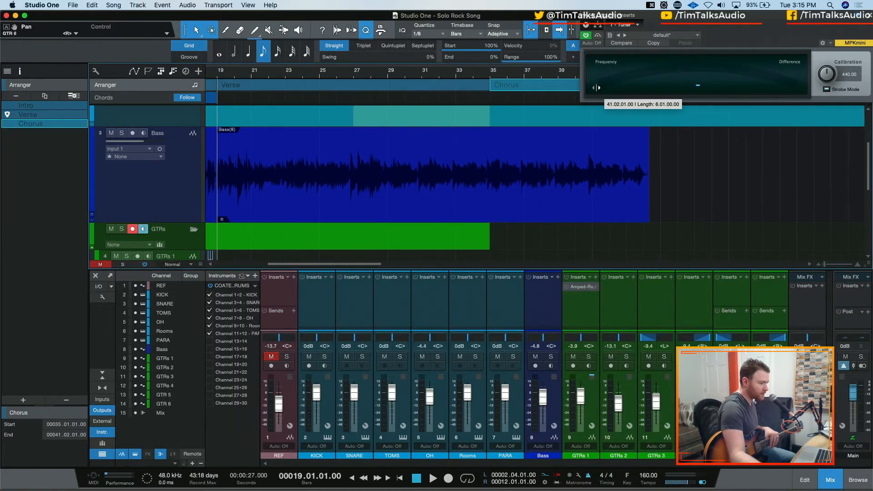
pyautogui.doubleClick(43, 125)
pyautogui.write('pre')
pyautogui.press('Return')
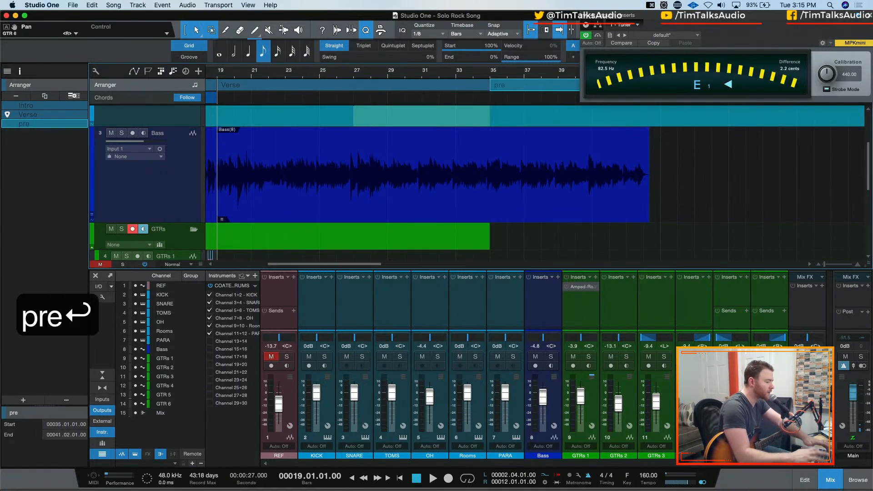
# Step: Color the pre section purple and the Verse section lime green in the arranger
pyautogui.rightClick(58, 129)
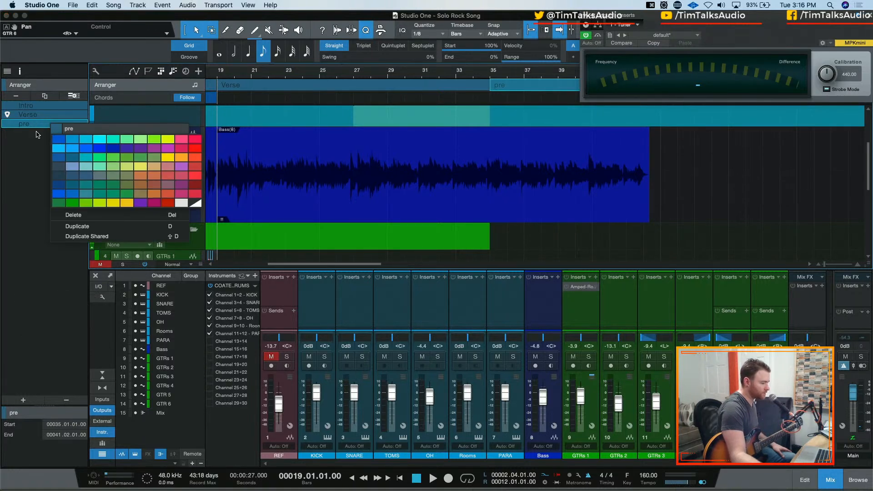
pyautogui.click(180, 166)
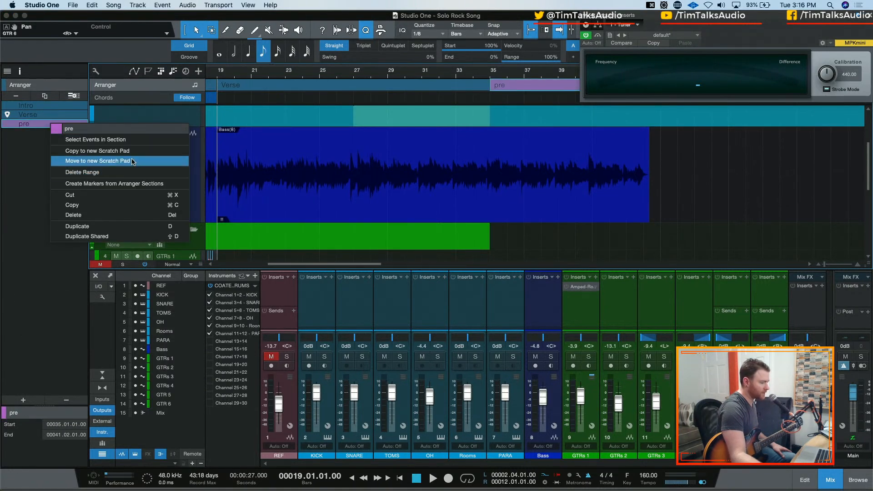
pyautogui.click(39, 157)
pyautogui.click(38, 114)
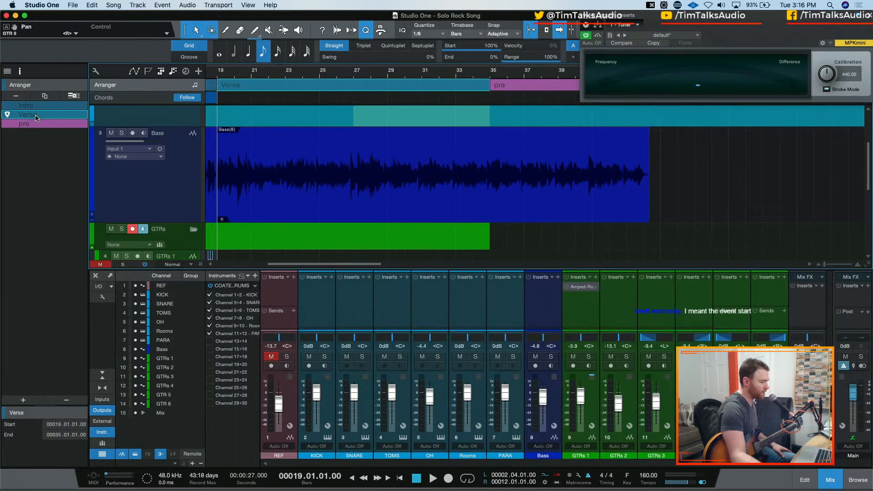
pyautogui.rightClick(38, 115)
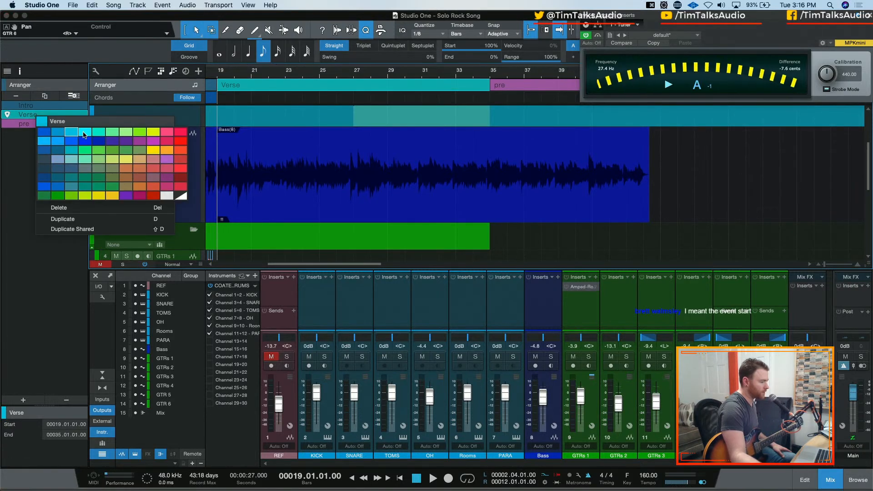
pyautogui.click(136, 132)
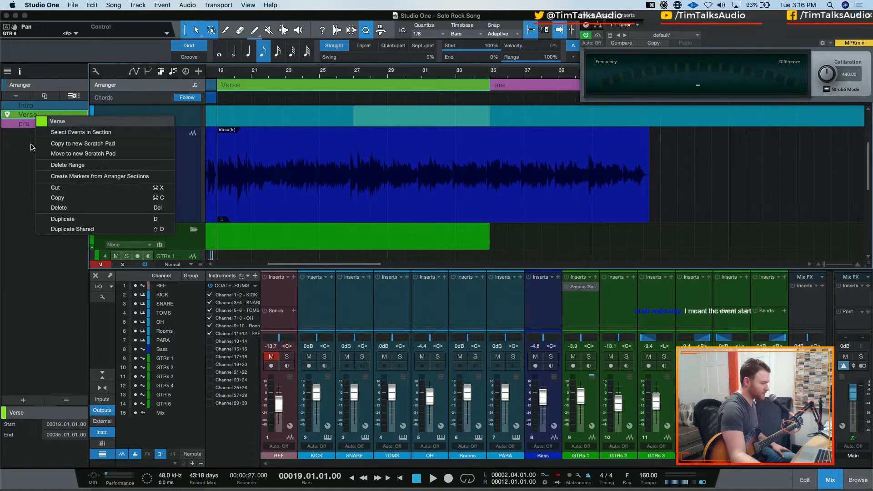
pyautogui.click(83, 159)
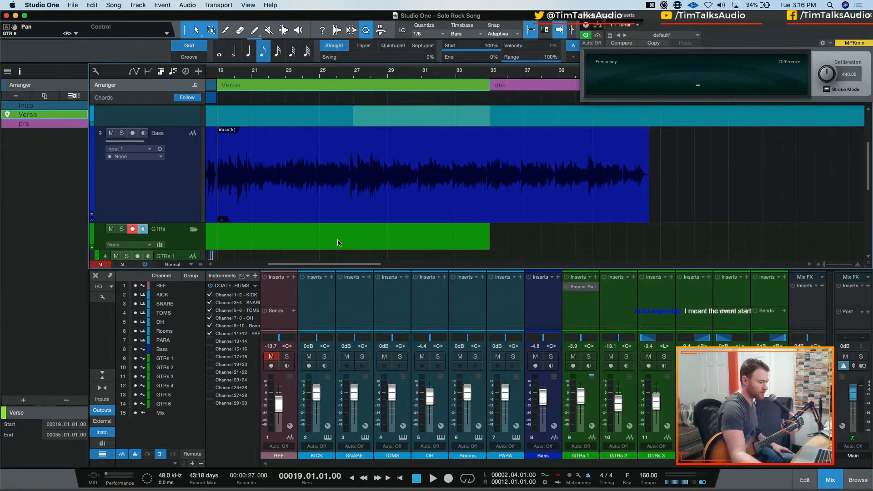
# Step: Extend the end of the pre section to bar 45
pyautogui.moveTo(334, 264); pyautogui.dragTo(379, 266)
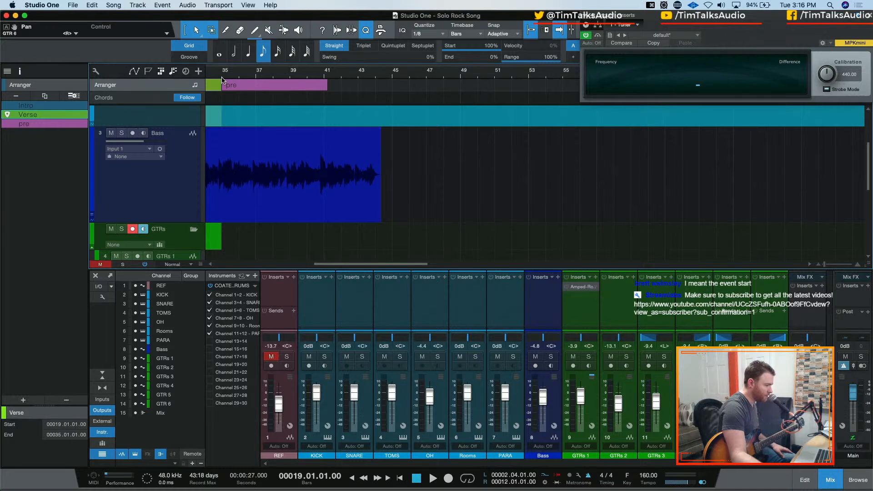
pyautogui.click(326, 87)
pyautogui.moveTo(326, 87); pyautogui.dragTo(391, 87)
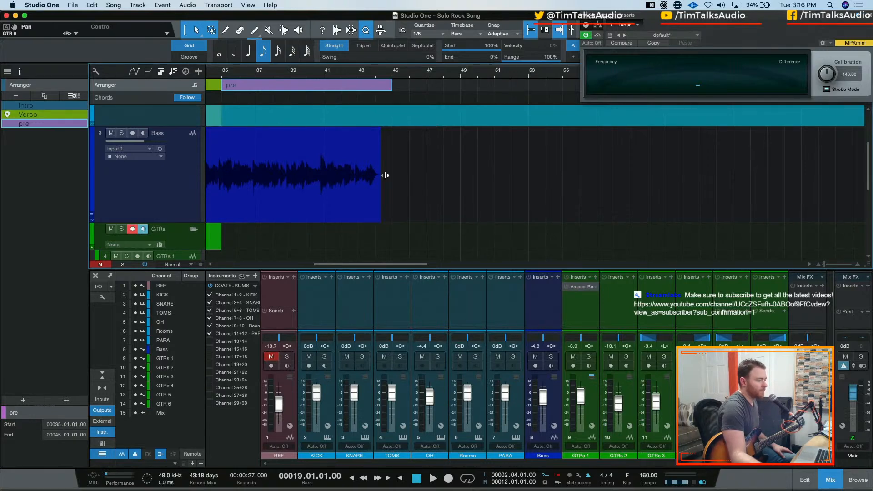
# Step: Split the Bass event at bar 35, where the pre section begins
pyautogui.doubleClick(221, 142)
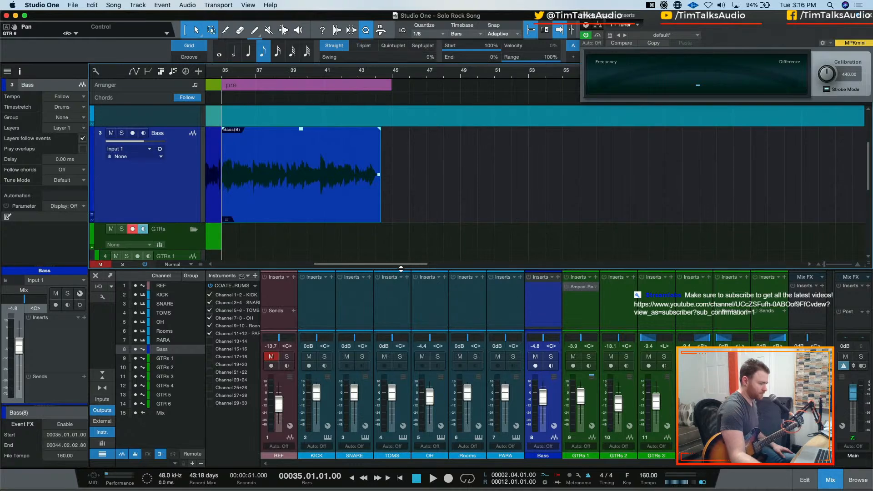
pyautogui.hscroll(-3, 392, 266)
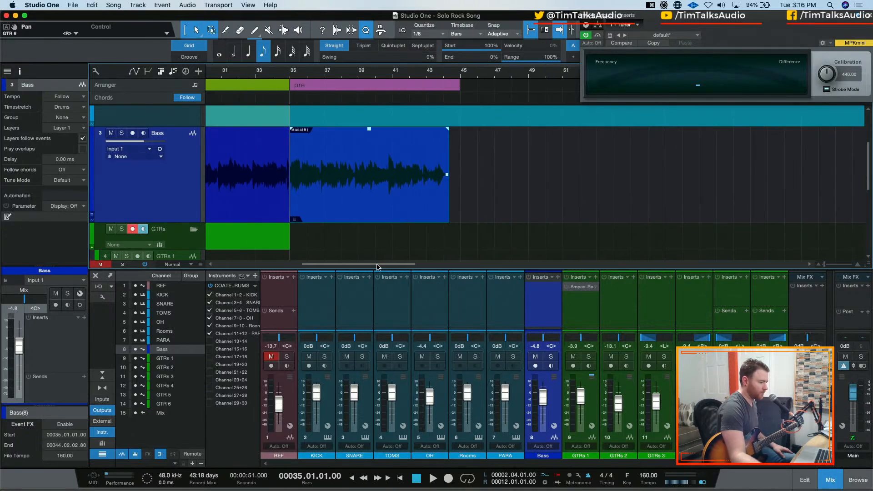
pyautogui.scroll(-1, 400, 215)
pyautogui.scroll(-5, 400, 215)
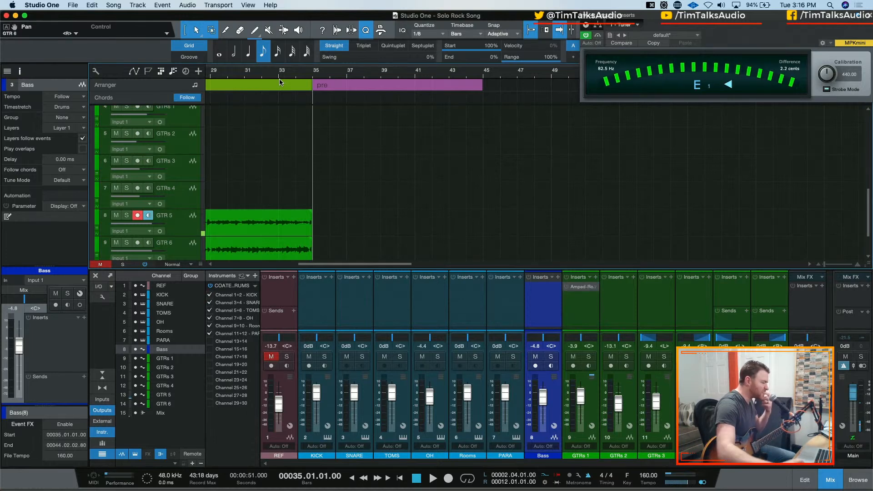
# Step: Move the tuner window off the timeline and copy the Intro section with its contents to bar 45, directly after pre
pyautogui.moveTo(355, 265); pyautogui.dragTo(267, 267)
pyautogui.click(242, 71)
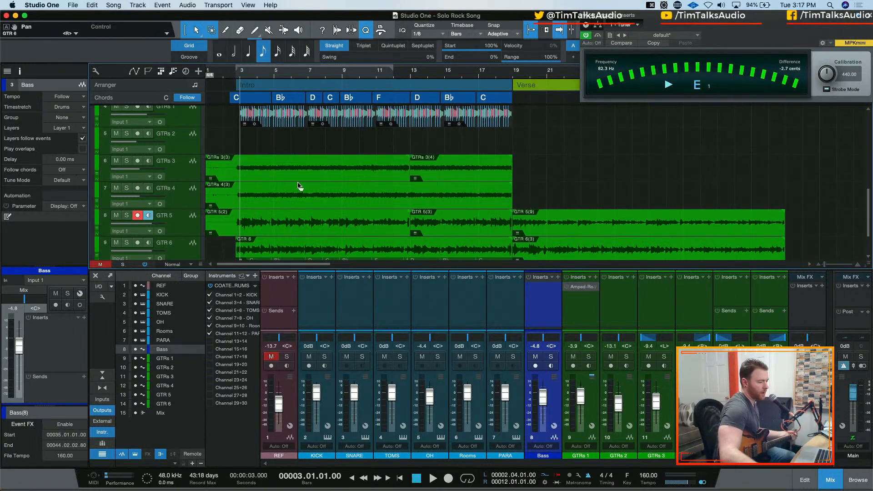
pyautogui.moveTo(300, 264); pyautogui.dragTo(382, 265)
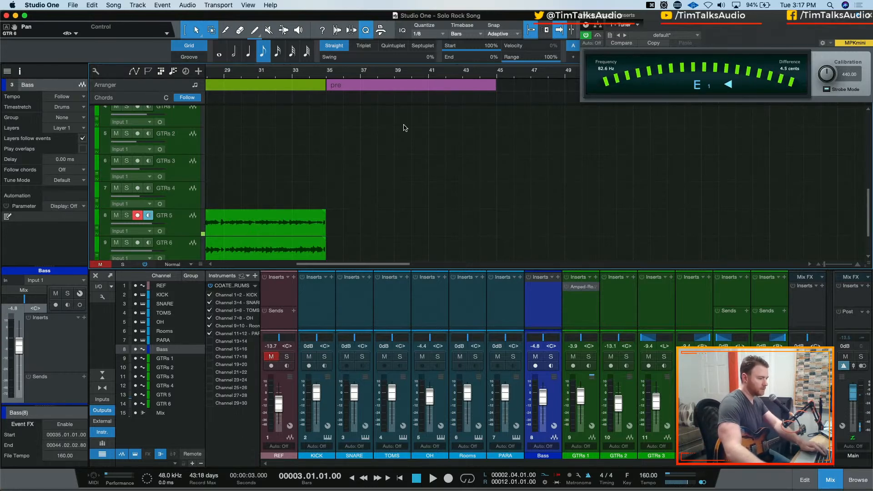
pyautogui.hscroll(-10, 427, 127)
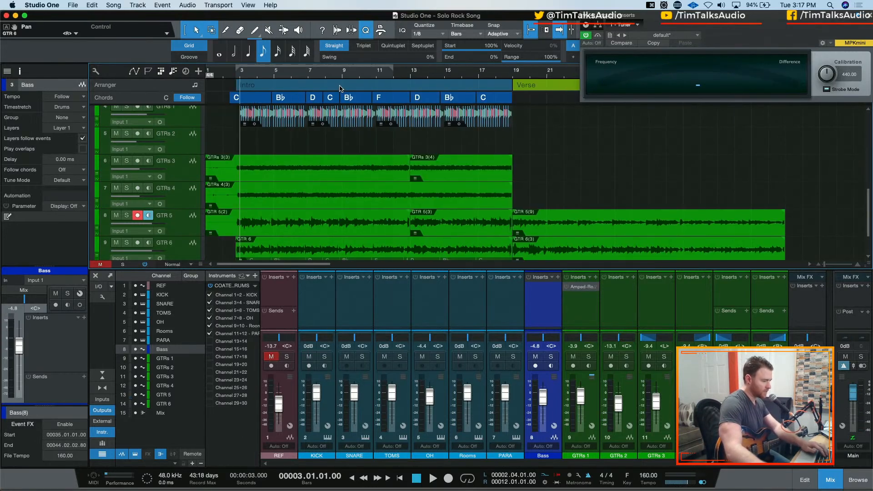
pyautogui.click(429, 86)
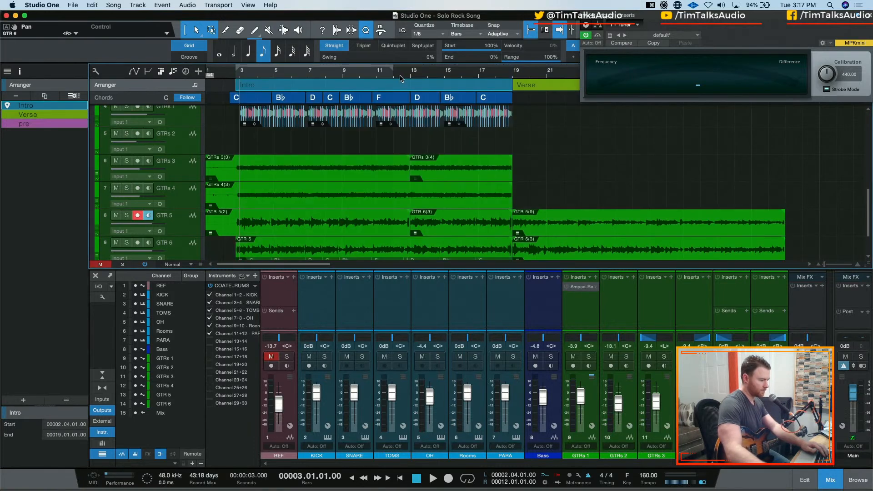
pyautogui.moveTo(844, 19); pyautogui.dragTo(792, 314)
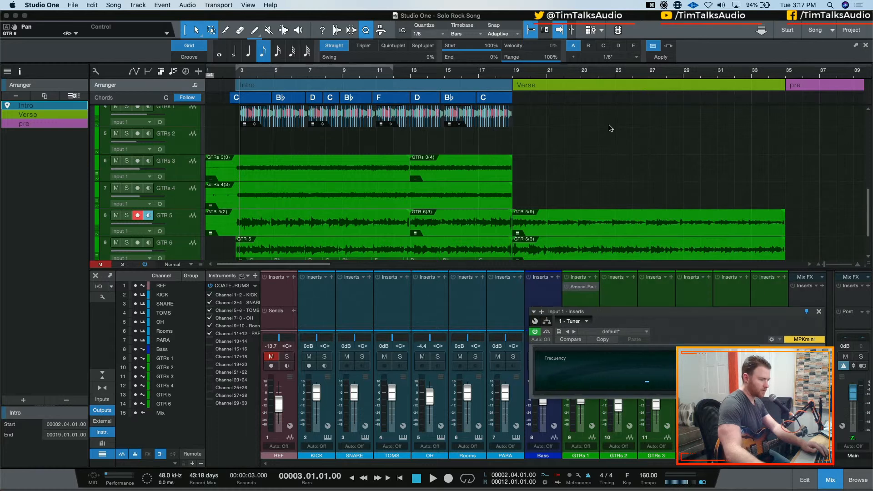
pyautogui.press('w')
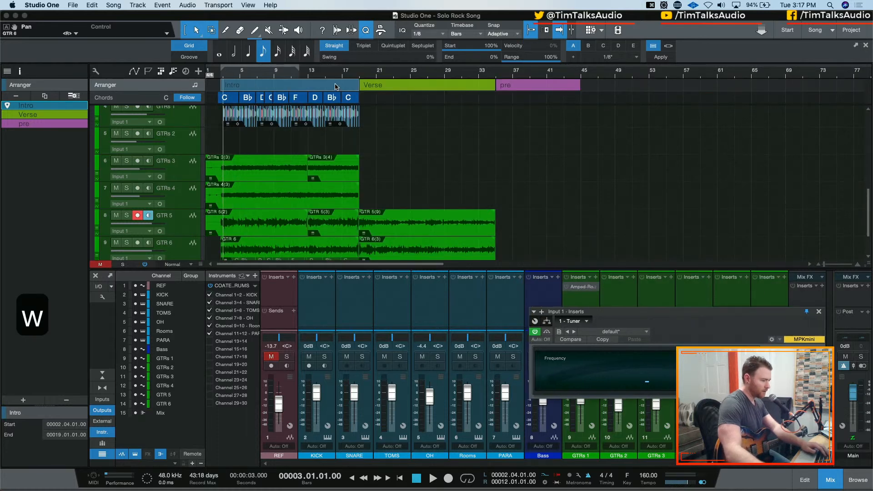
pyautogui.moveTo(335, 87); pyautogui.dragTo(619, 85)
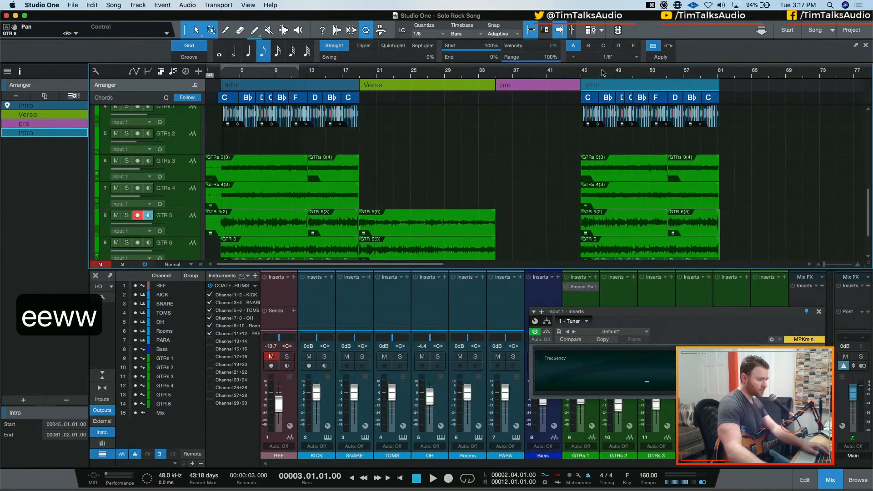
# Step: Trim the starts of the copied GTRs 3, GTRs 4, GTR 5 and GTR 6 events in the second Intro to bar 45, beat 2
pyautogui.press('e')
pyautogui.press('e')
pyautogui.press('e')
pyautogui.press('e')
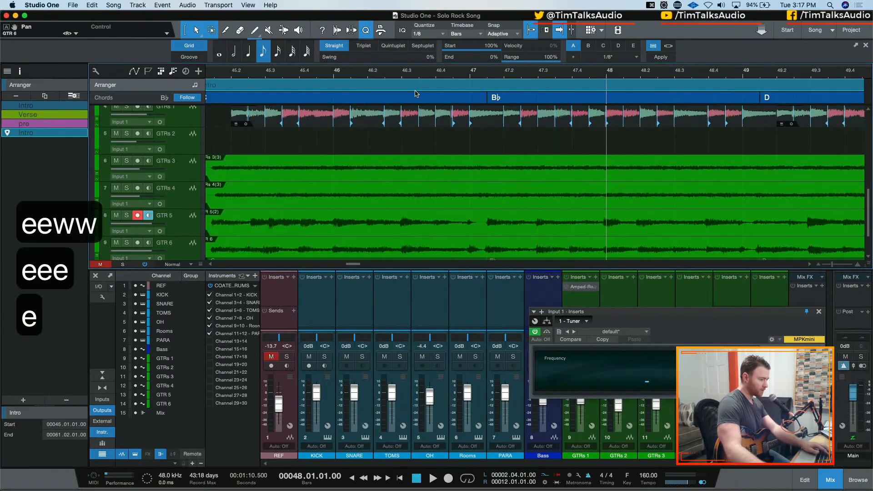
pyautogui.press('w')
pyautogui.click(400, 167)
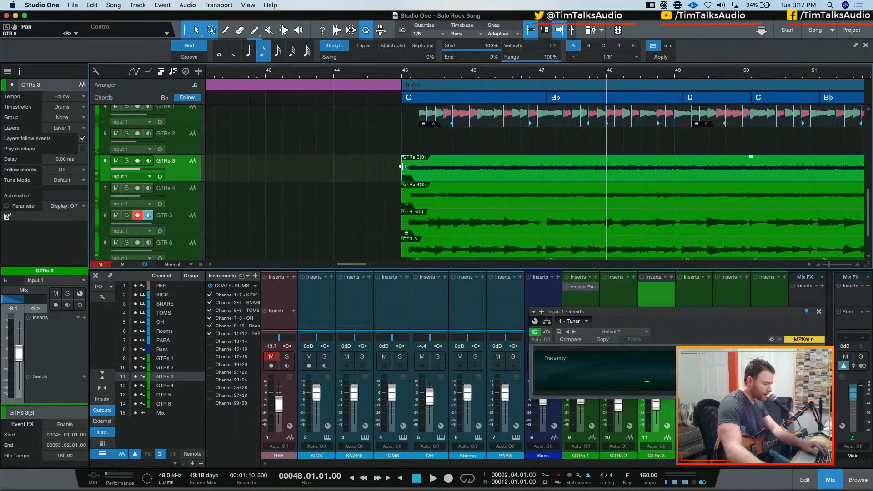
pyautogui.press('w')
pyautogui.press('e')
pyautogui.press('e')
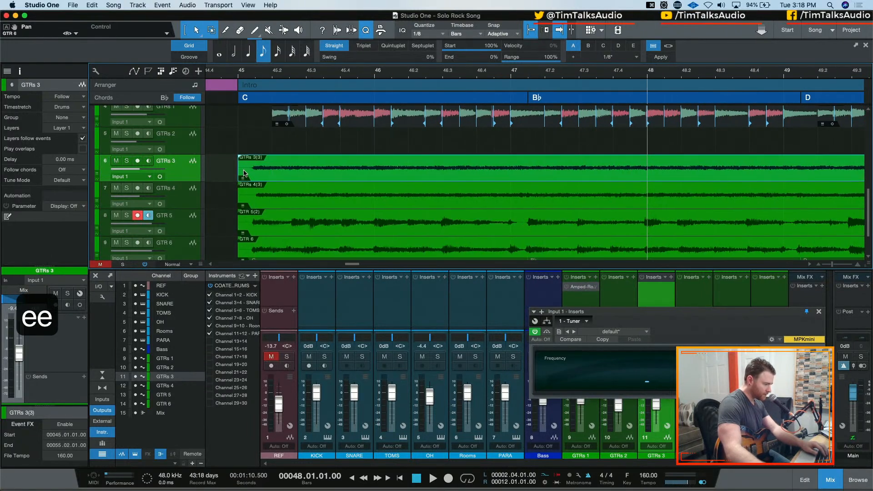
pyautogui.moveTo(239, 173); pyautogui.dragTo(269, 173)
pyautogui.moveTo(239, 199); pyautogui.dragTo(272, 220)
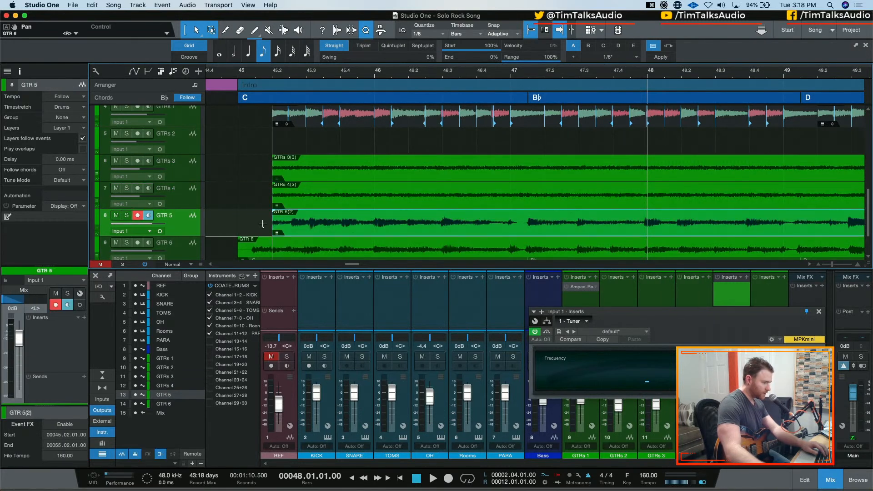
pyautogui.moveTo(238, 246); pyautogui.dragTo(263, 248)
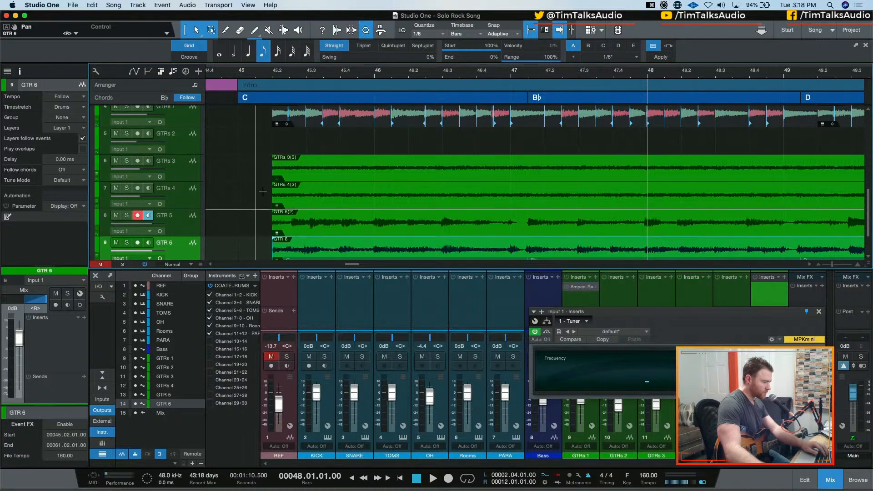
# Step: Trim the starts of the Bass and Drums events in the second Intro to bar 45, beat 2
pyautogui.scroll(5, 268, 188)
pyautogui.moveTo(236, 163); pyautogui.dragTo(272, 163)
pyautogui.scroll(5, 262, 164)
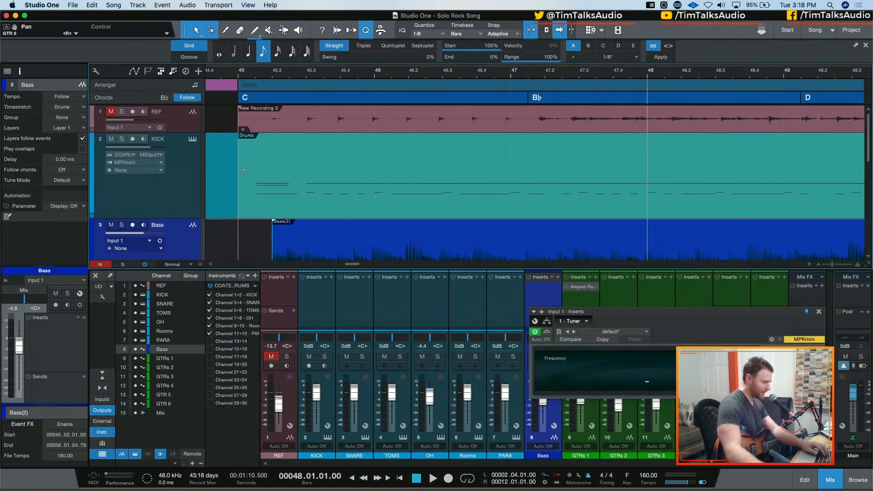
pyautogui.click(239, 175)
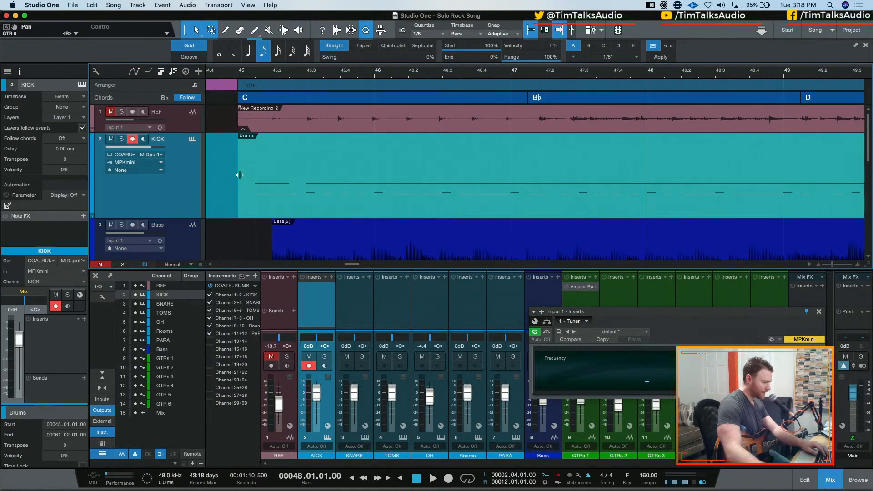
pyautogui.moveTo(239, 175); pyautogui.dragTo(272, 175)
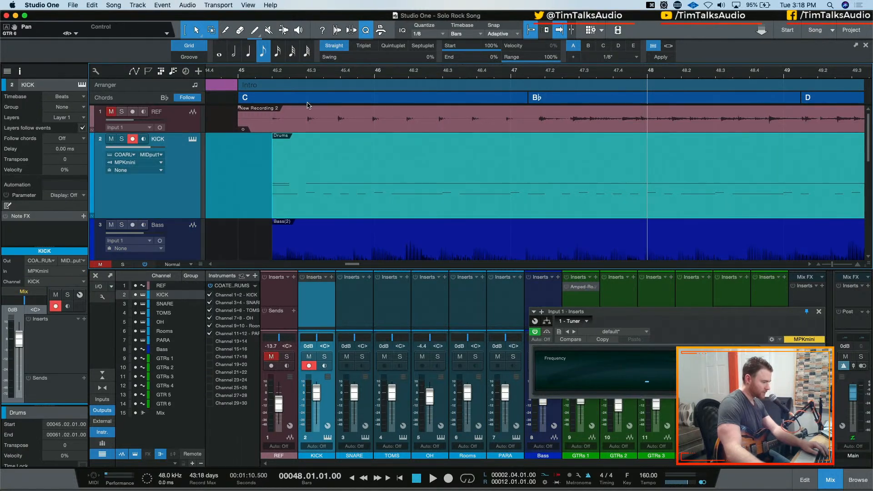
# Step: Delete the copied New Recording 2 event from the REF track in the second Intro
pyautogui.scroll(-2, 305, 155)
pyautogui.scroll(2, 296, 146)
pyautogui.click(283, 131)
pyautogui.press('BackSpace')
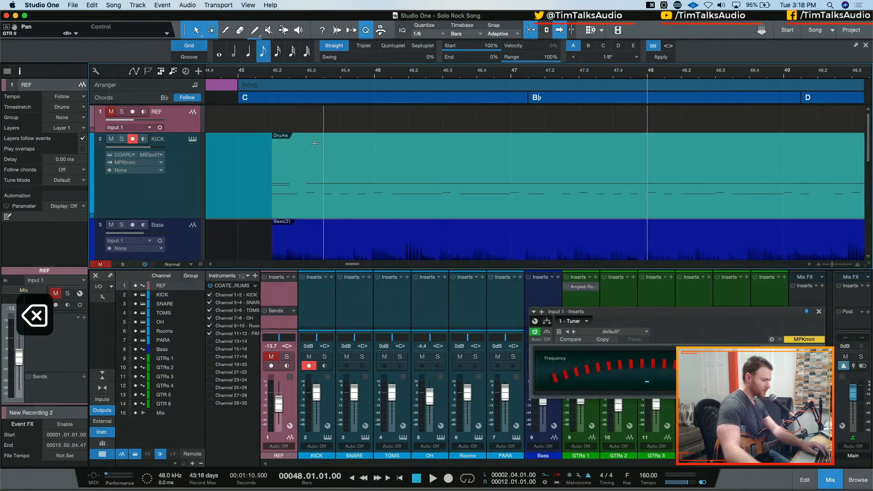
# Step: Split the Drums event at bar 61, where the second Intro ends, and delete the part after it
pyautogui.click(315, 208)
pyautogui.press('w')
pyautogui.press('w')
pyautogui.press('w')
pyautogui.press('w')
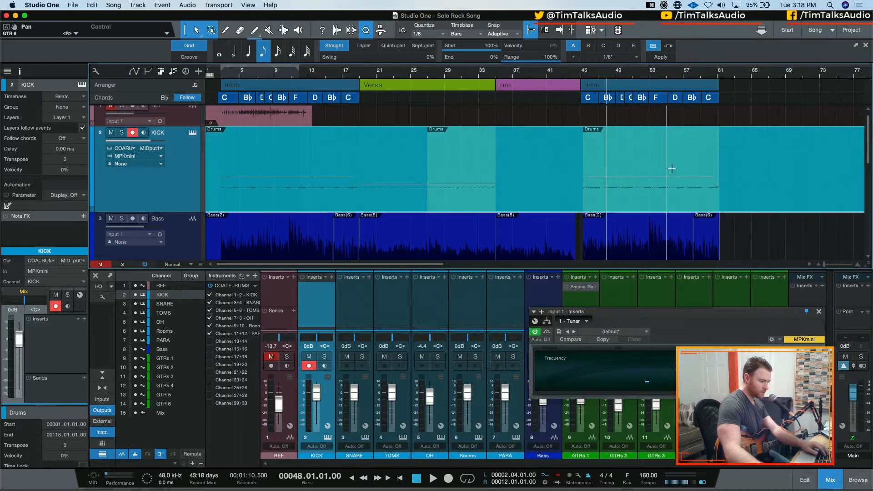
pyautogui.keyDown('alt'); pyautogui.click(718, 141); pyautogui.keyUp('alt')
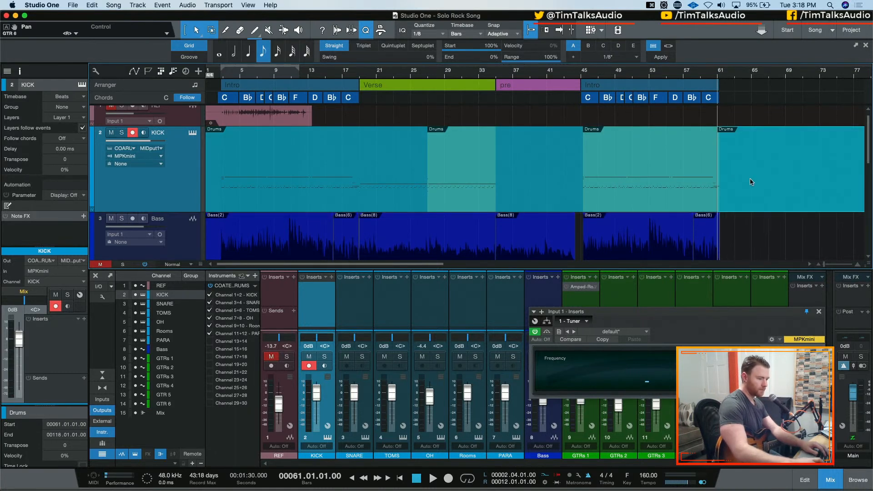
pyautogui.press('BackSpace')
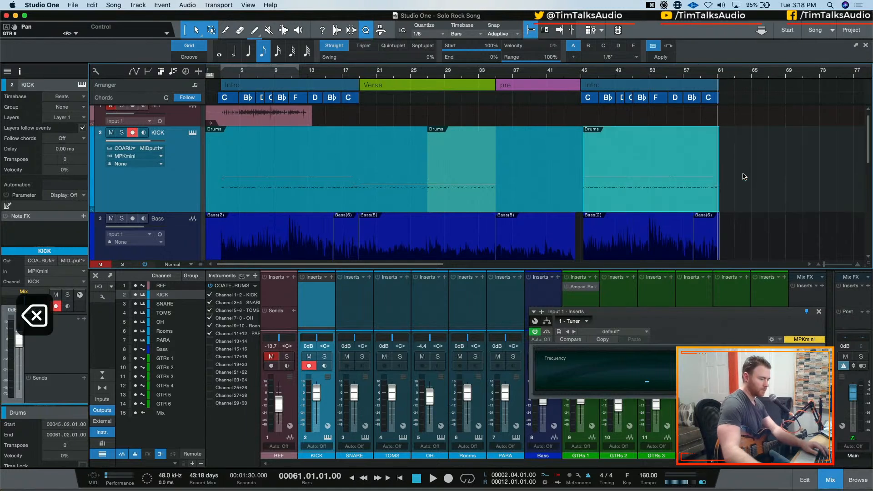
# Step: Clear the drums from the pre section by splitting at bar 37, deleting the remainder and trimming the end back to bar 35
pyautogui.click(540, 207)
pyautogui.keyDown('alt'); pyautogui.click(510, 158); pyautogui.keyUp('alt')
pyautogui.press('BackSpace')
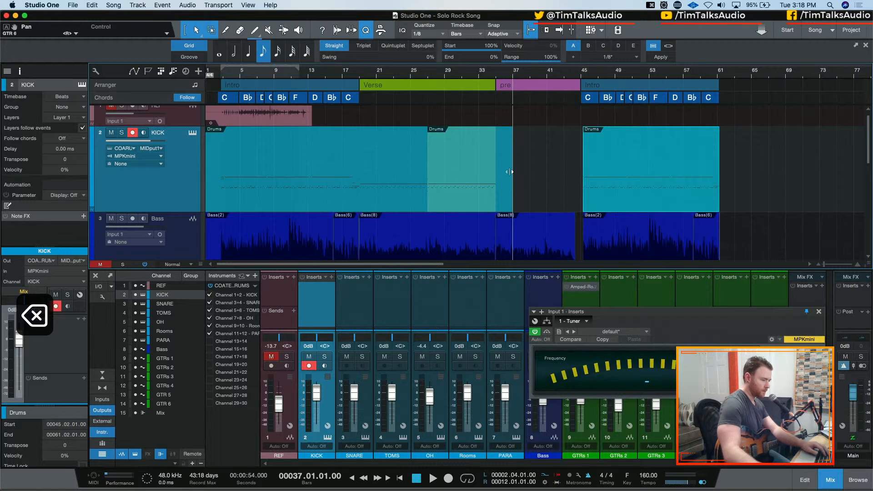
pyautogui.moveTo(510, 186); pyautogui.dragTo(427, 191)
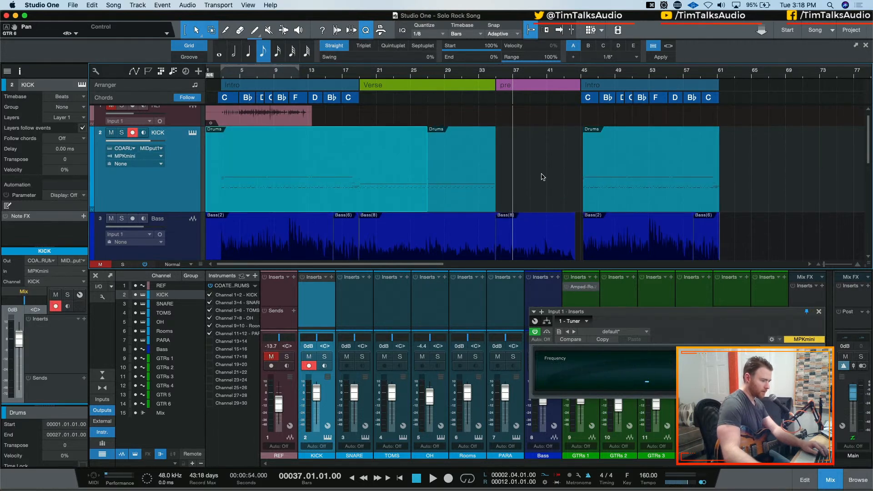
pyautogui.scroll(-1, 606, 161)
pyautogui.press('e')
pyautogui.press('e')
pyautogui.press('e')
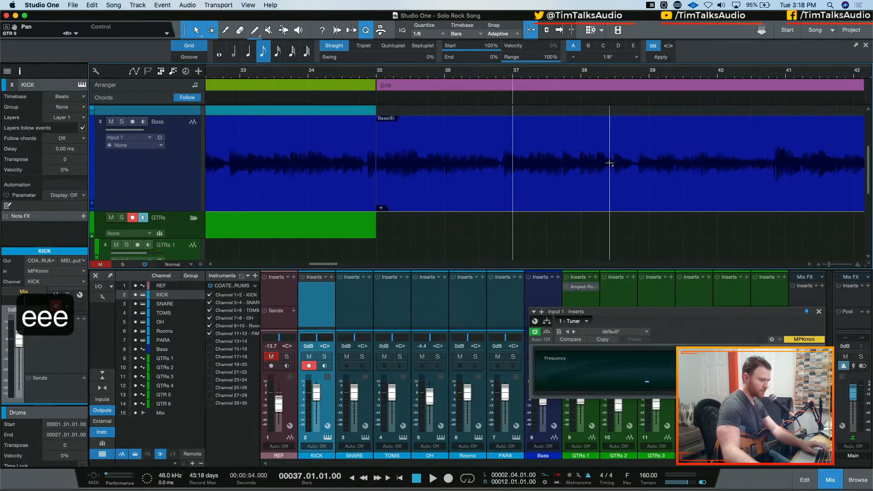
pyautogui.press('w')
pyautogui.press('w')
pyautogui.click(566, 190)
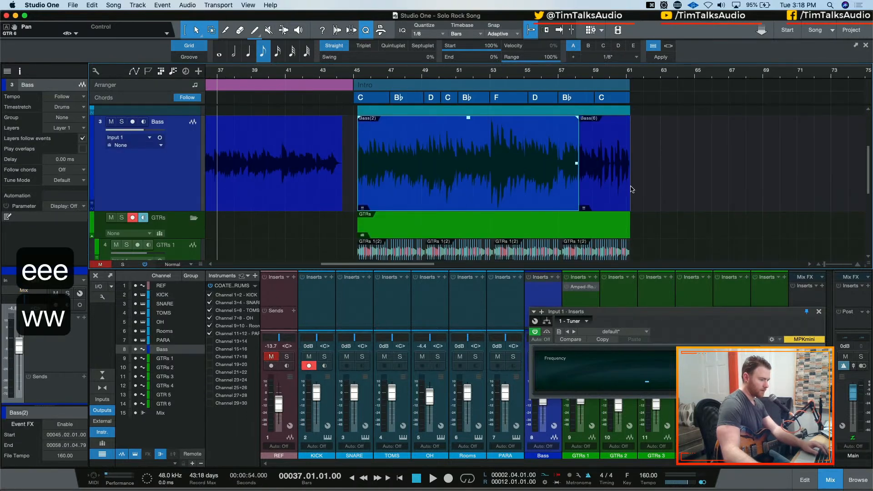
pyautogui.click(618, 189)
pyautogui.scroll(-5, 618, 190)
pyautogui.moveTo(623, 217); pyautogui.dragTo(335, 131)
pyautogui.scroll(5, 400, 158)
pyautogui.scroll(-1, 564, 207)
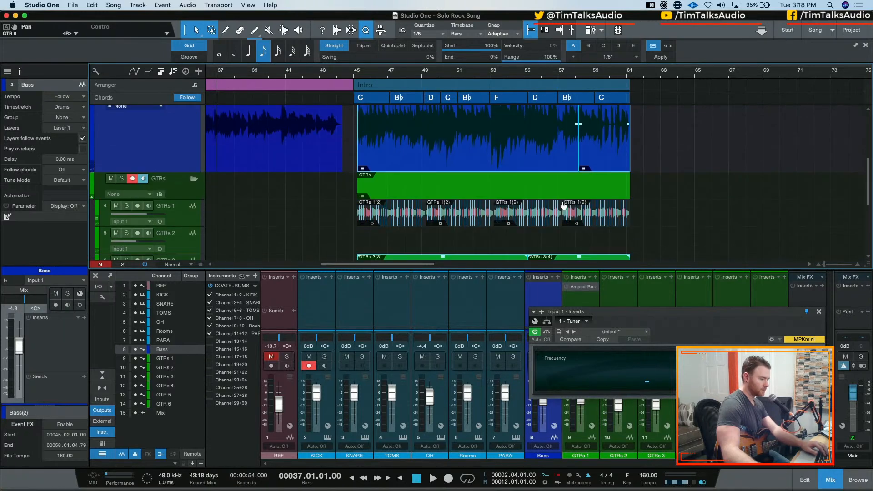
pyautogui.moveTo(660, 228); pyautogui.dragTo(648, 206)
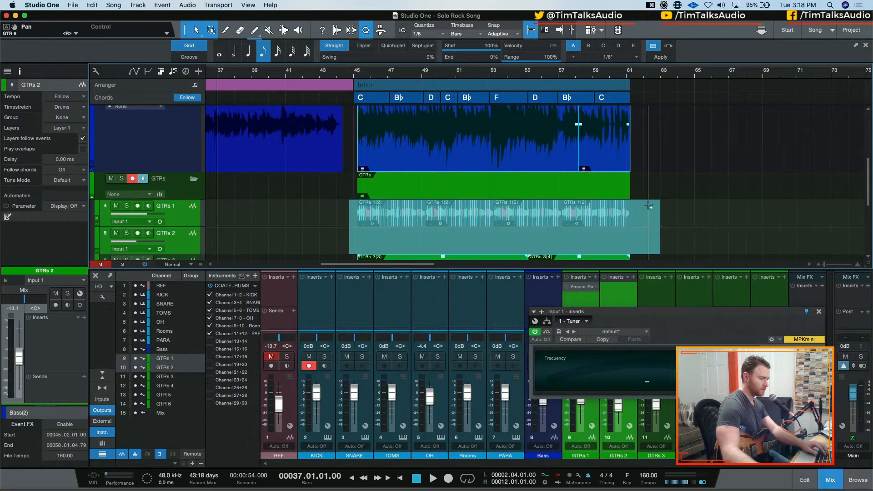
pyautogui.click(699, 196)
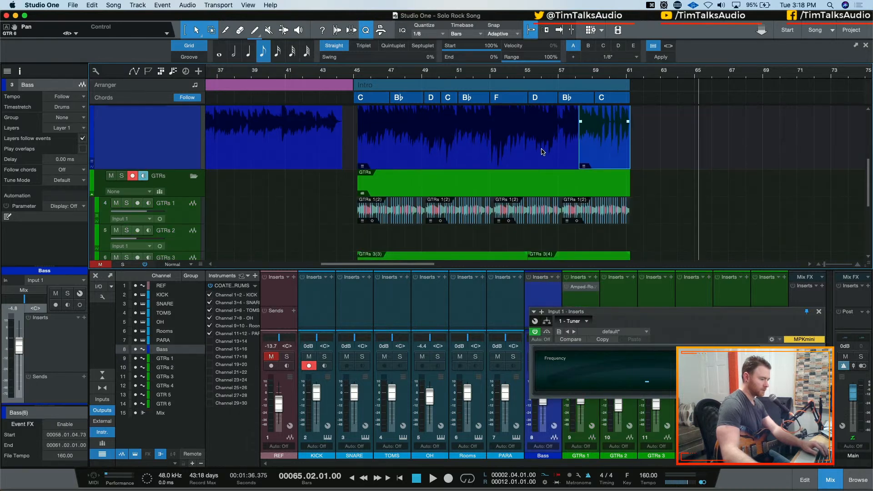
# Step: Select the Bass and guitar events of the second Intro and move them together one beat earlier to bar 45
pyautogui.click(523, 152)
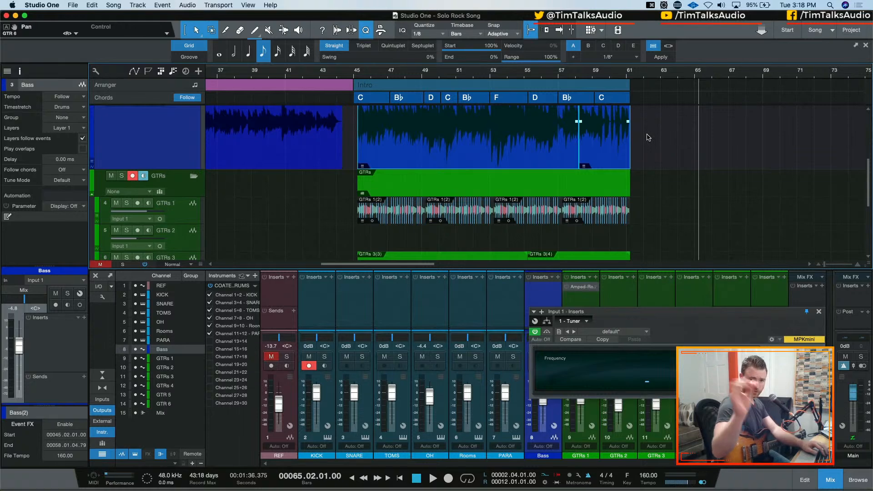
pyautogui.scroll(-5, 591, 182)
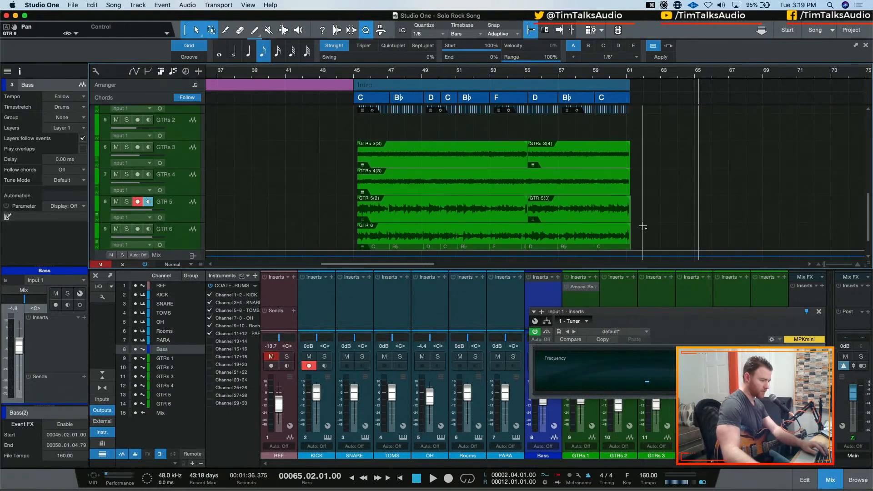
pyautogui.moveTo(639, 230); pyautogui.dragTo(346, 110)
pyautogui.scroll(3, 368, 126)
pyautogui.scroll(5, 369, 126)
pyautogui.press('e')
pyautogui.press('e')
pyautogui.hscroll(-15, 370, 150)
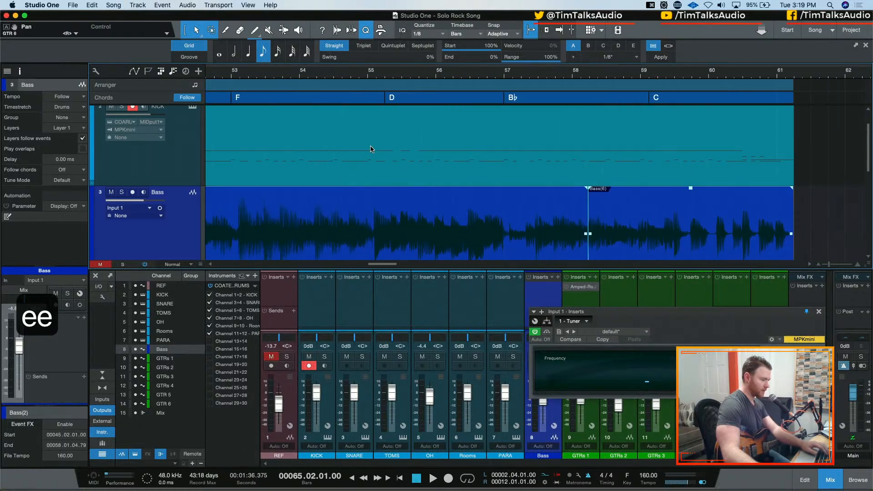
pyautogui.scroll(-2, 608, 241)
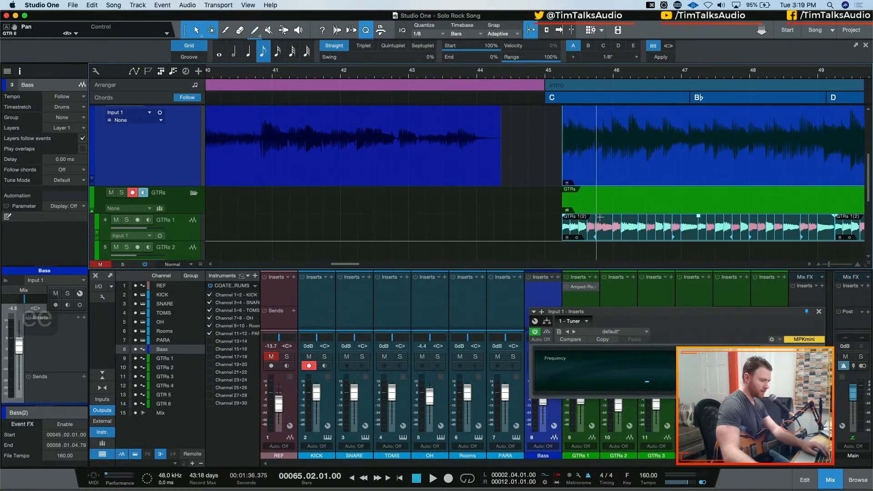
pyautogui.moveTo(604, 181); pyautogui.dragTo(594, 183)
# Step: Play back the pre section from bar 35 and toggle the metronome during playback
pyautogui.press('w')
pyautogui.press('w')
pyautogui.press('w')
pyautogui.press('w')
pyautogui.press('e')
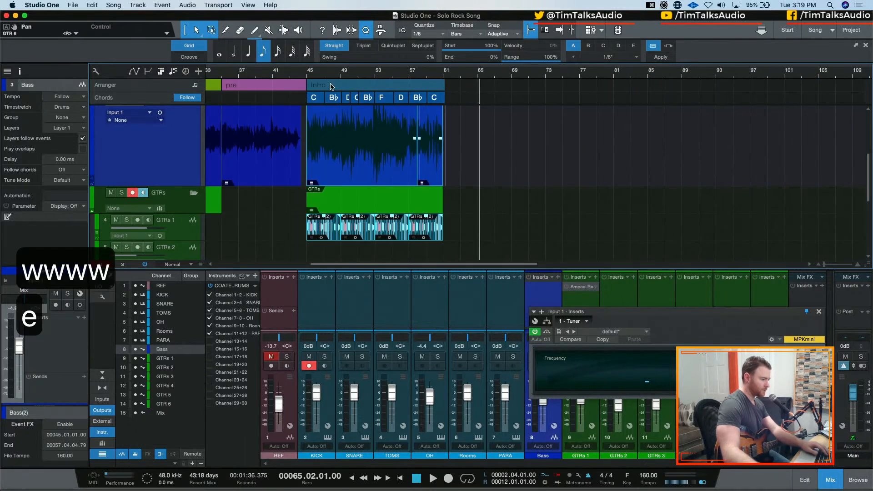
pyautogui.click(222, 75)
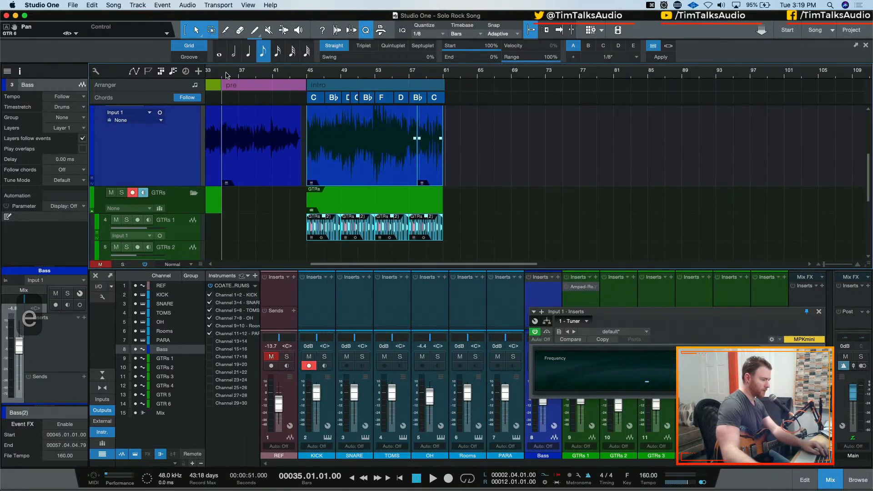
pyautogui.press('space')
pyautogui.press('c')
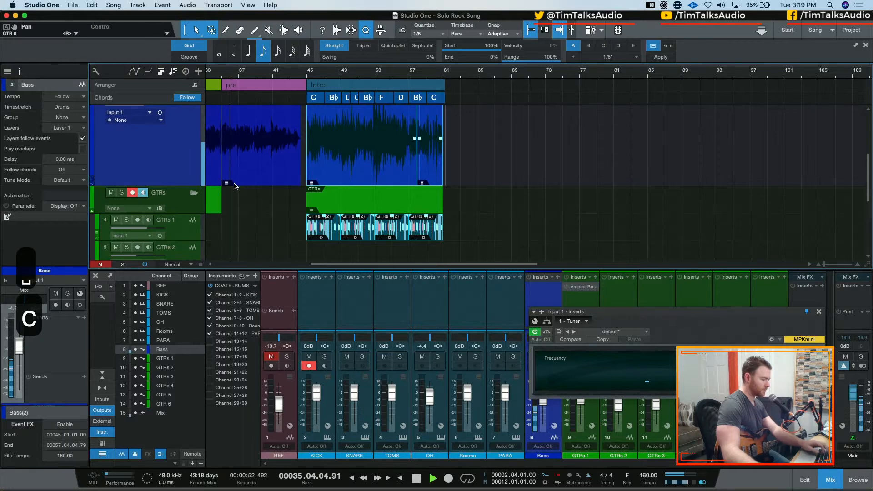
pyautogui.press('e')
pyautogui.press('e')
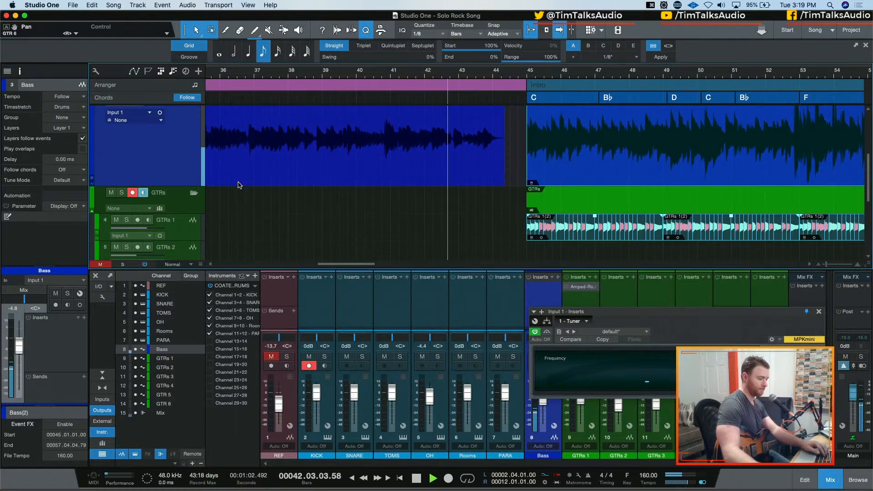
pyautogui.press('space')
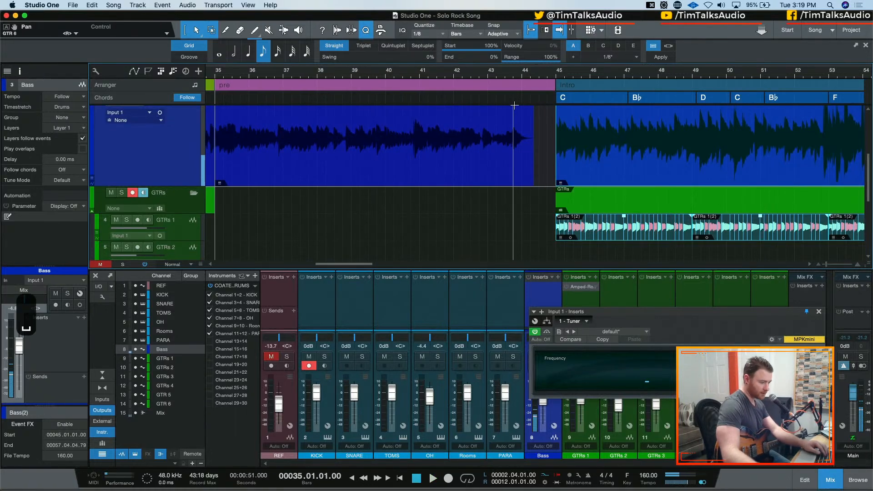
# Step: Play the transition from the pre section into the second Intro, starting at bar 43
pyautogui.click(490, 71)
pyautogui.press('space')
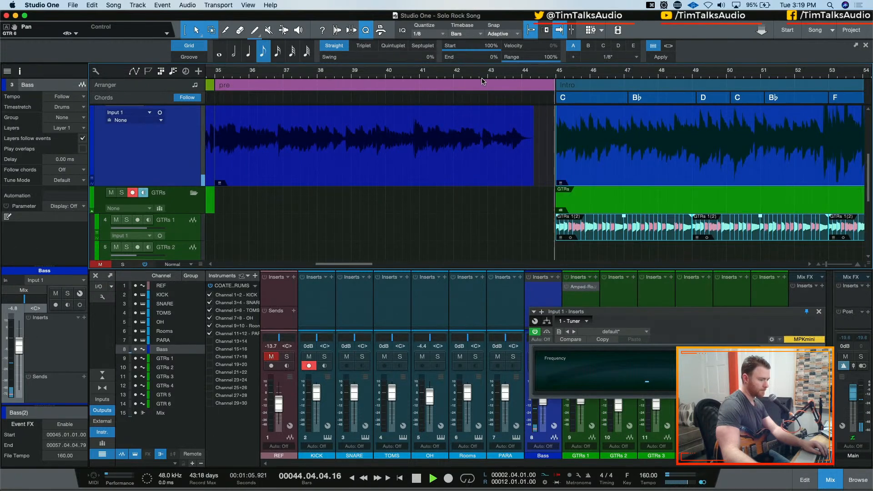
pyautogui.press('space')
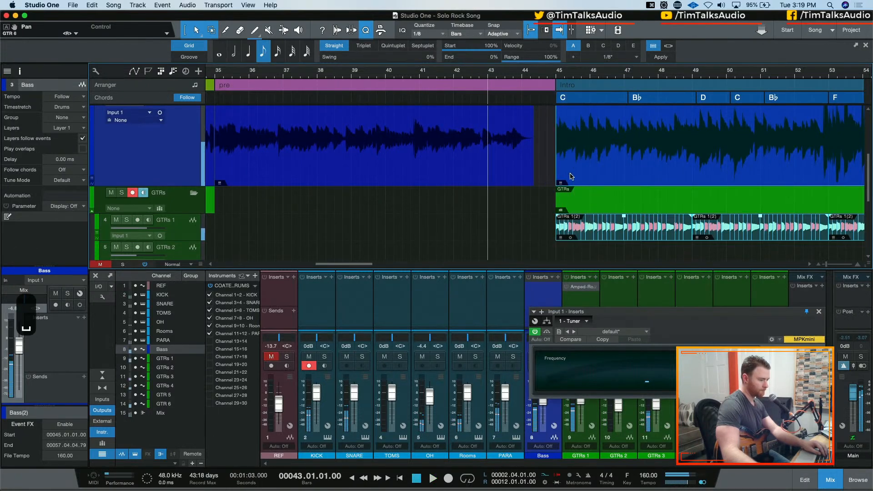
# Step: Extend the starts of the selected Bass and guitar events in the second Intro back to bar 44, beat 4
pyautogui.moveTo(556, 169); pyautogui.dragTo(541, 141)
pyautogui.press('e')
pyautogui.press('e')
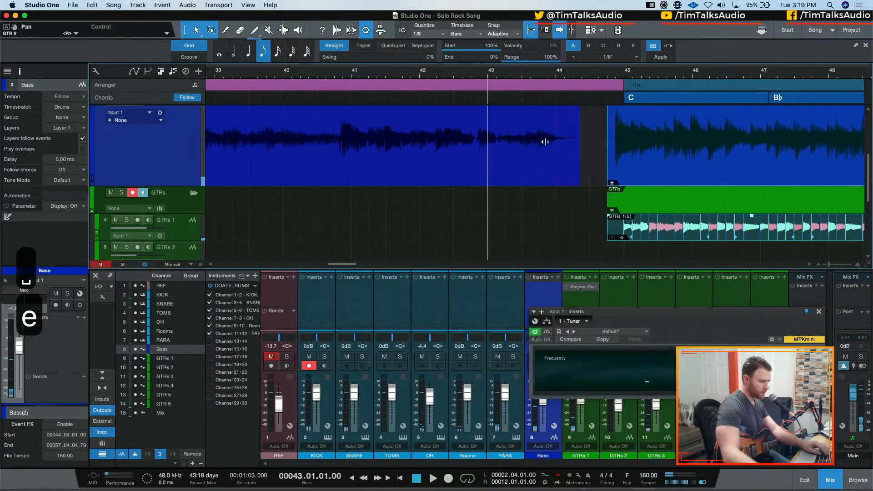
# Step: Shift the second Intro's drums one beat earlier, with the Drums event starting at bar 44, beat 4
pyautogui.scroll(-5, 639, 172)
pyautogui.scroll(5, 639, 171)
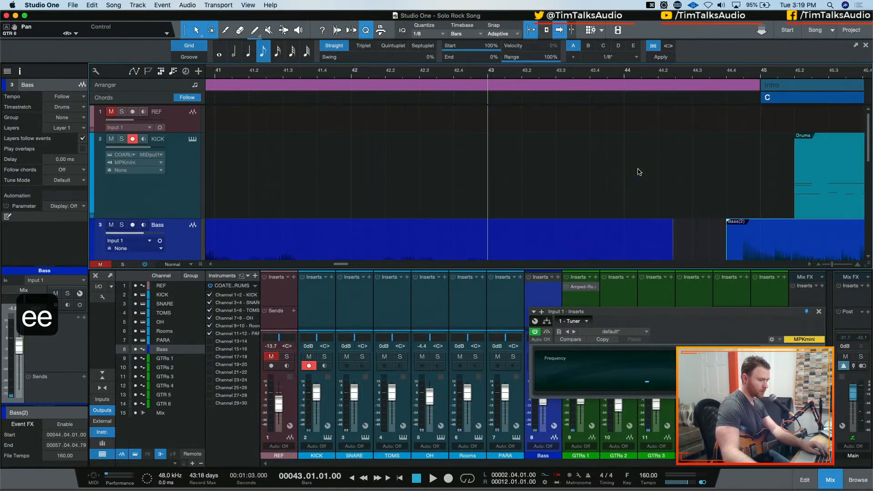
pyautogui.moveTo(734, 190)
pyautogui.mouseDown()
pyautogui.moveTo(717, 190)
pyautogui.moveTo(727, 191)
pyautogui.mouseUp()
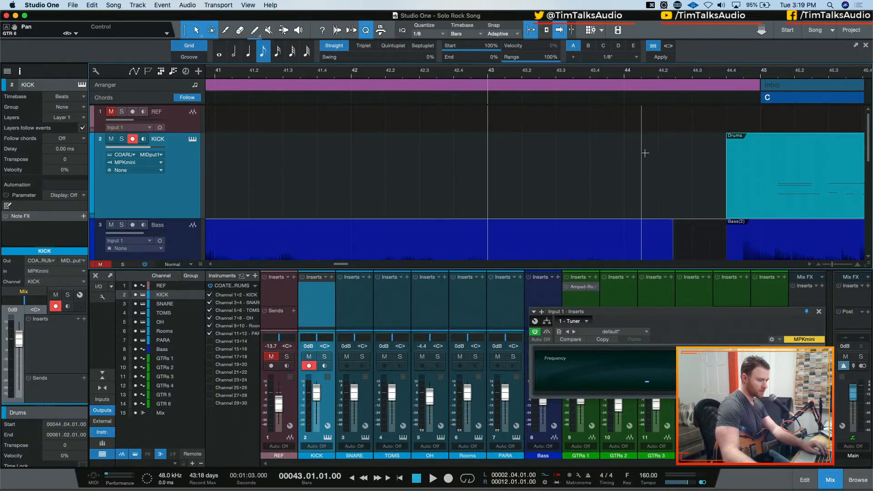
pyautogui.hscroll(5, 625, 208)
pyautogui.moveTo(481, 185); pyautogui.dragTo(477, 206)
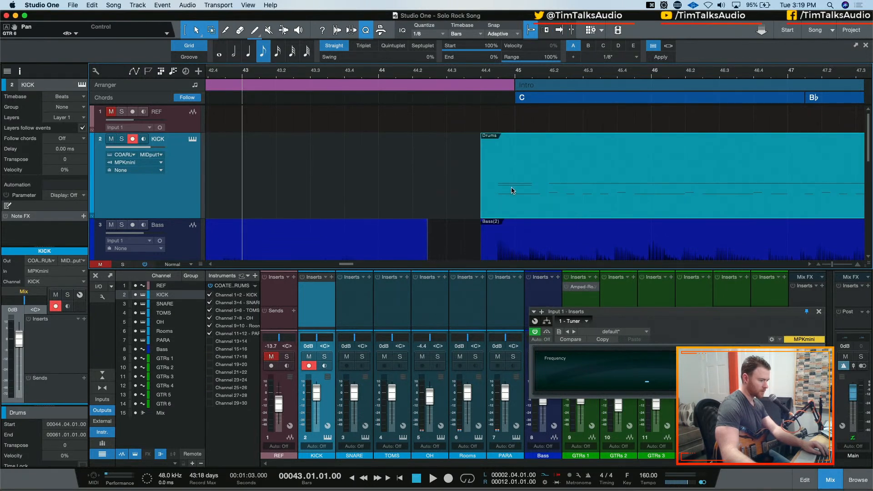
# Step: Play back the transition from the pre section into the second Intro, starting at bar 44
pyautogui.click(376, 76)
pyautogui.press('space')
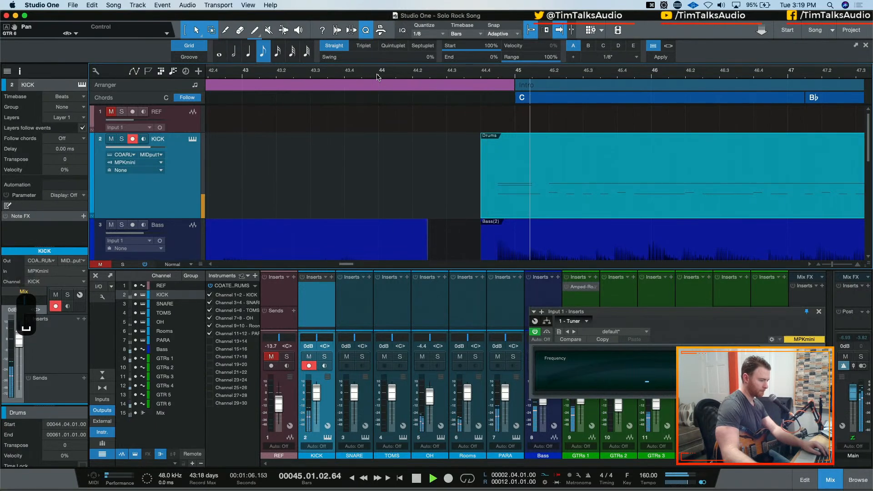
pyautogui.press('w')
pyautogui.press('w')
pyautogui.press('w')
pyautogui.press('w')
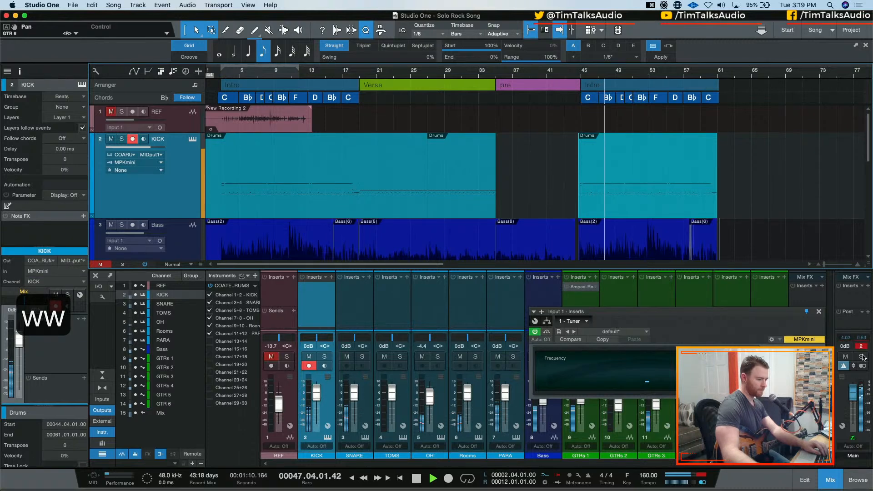
pyautogui.scroll(-5, 735, 200)
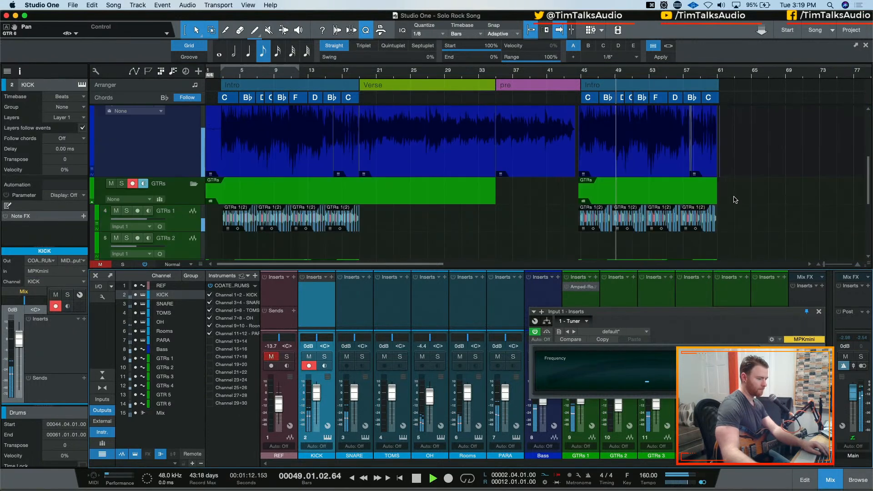
pyautogui.press('space')
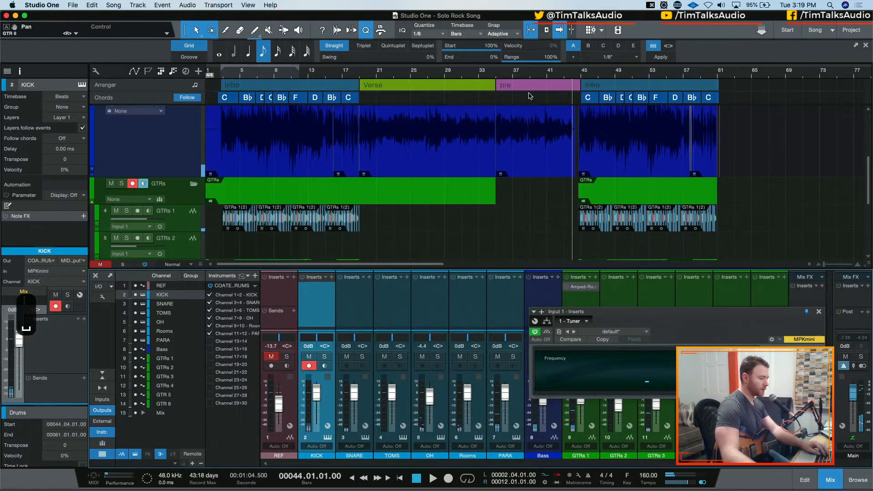
# Step: Rename the second Intro section in the arranger as Chorus 1
pyautogui.click(588, 89)
pyautogui.press('z')
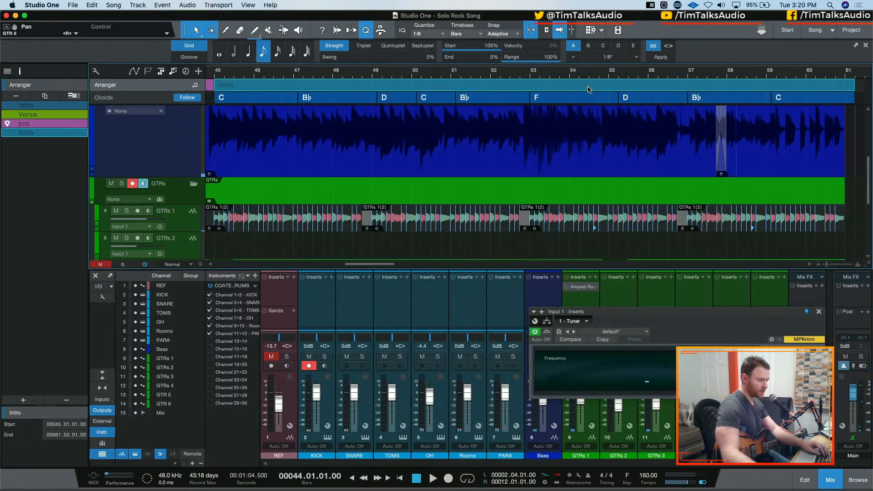
pyautogui.doubleClick(26, 132)
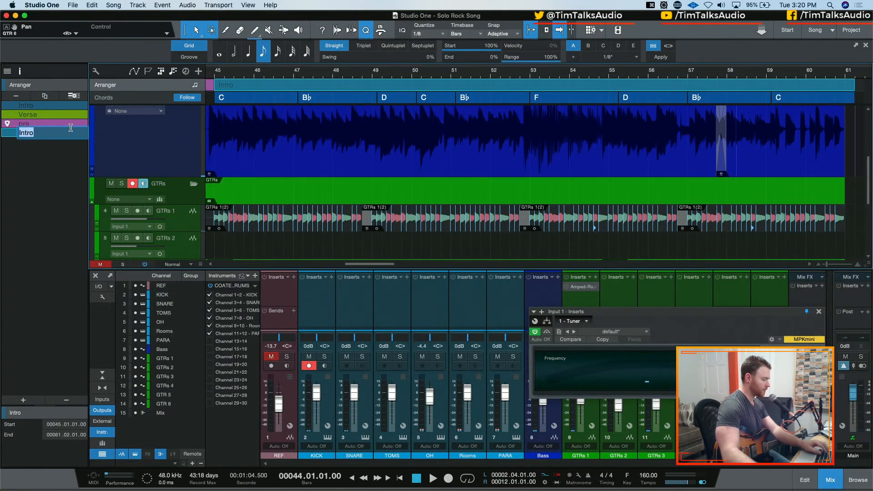
pyautogui.write('Chorus 1')
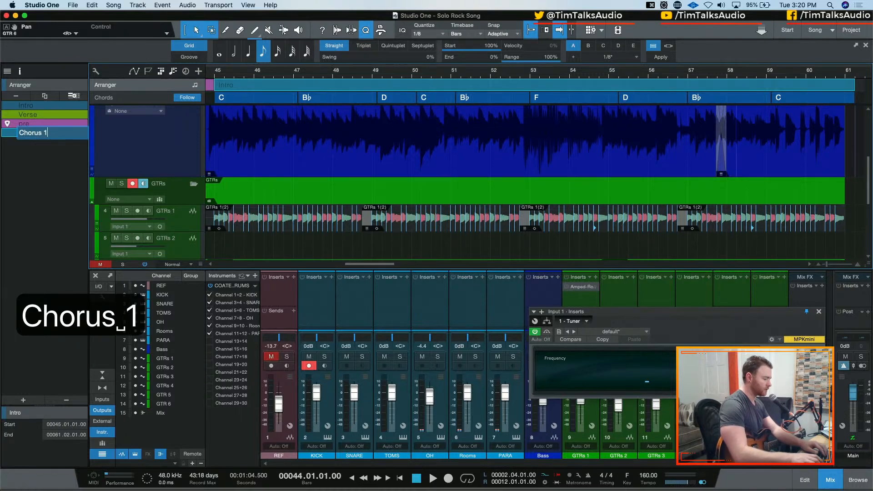
pyautogui.click(26, 167)
# Step: Change the color of the Chorus 1 section to red
pyautogui.rightClick(57, 138)
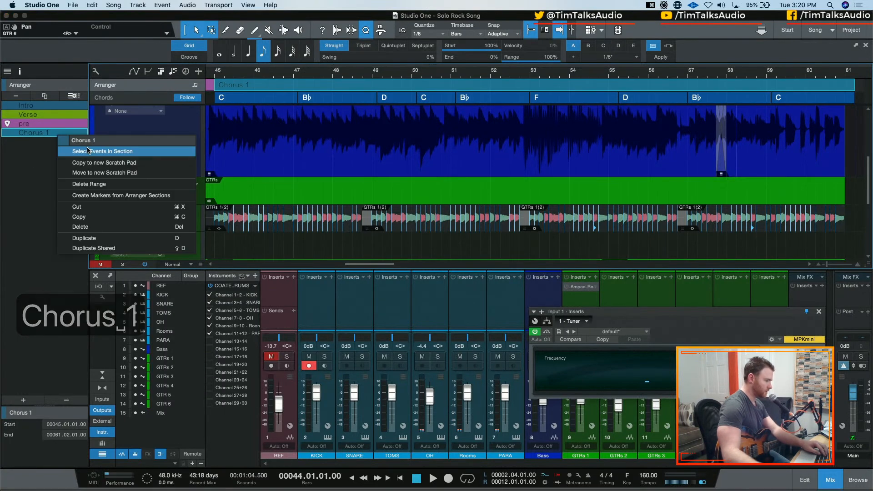
pyautogui.click(63, 140)
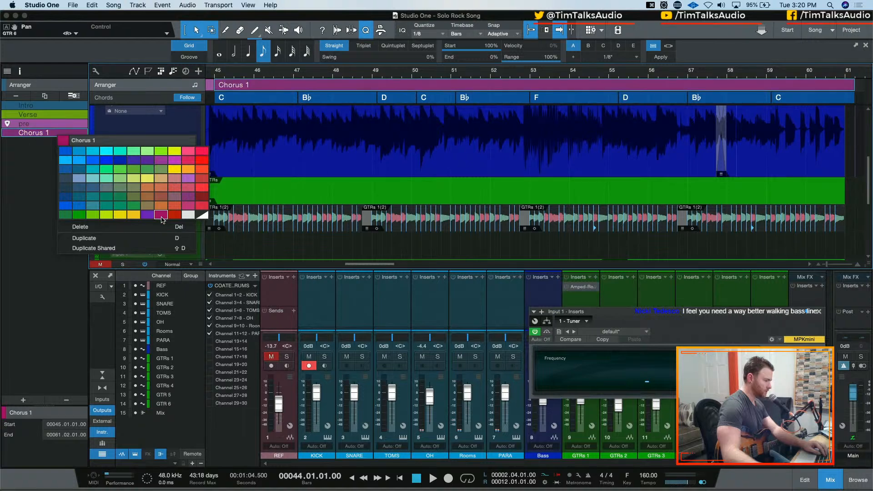
pyautogui.click(147, 214)
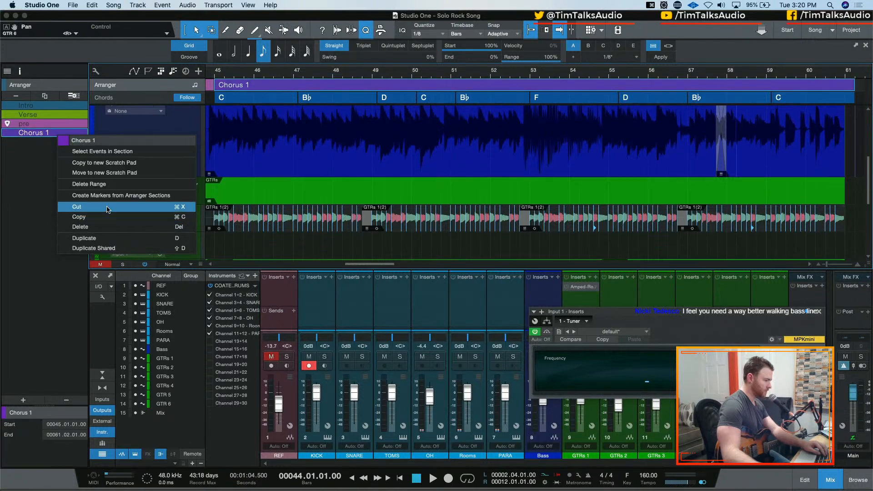
pyautogui.click(63, 140)
pyautogui.click(64, 207)
# Step: Select the pre section and place the playback cursor at its start, bar 35
pyautogui.press('w')
pyautogui.press('w')
pyautogui.press('w')
pyautogui.press('w')
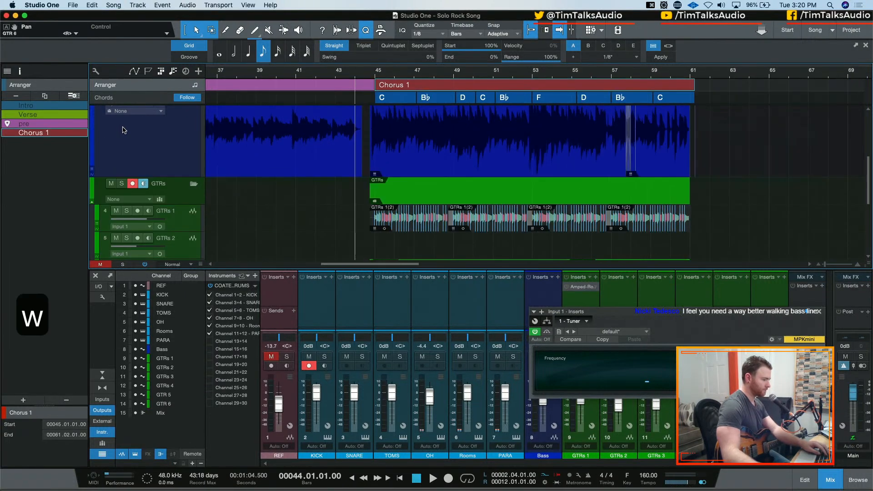
pyautogui.press('e')
pyautogui.press('e')
pyautogui.press('e')
pyautogui.hscroll(-5, 300, 98)
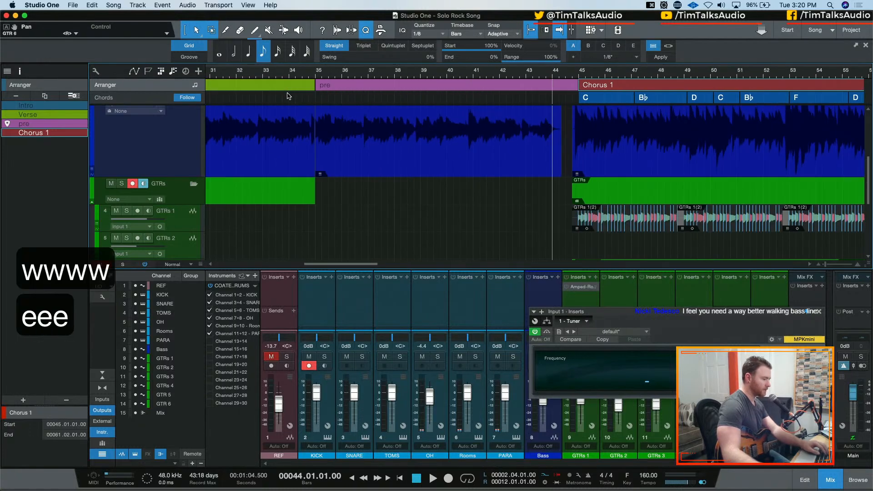
pyautogui.click(320, 86)
pyautogui.scroll(3, 324, 163)
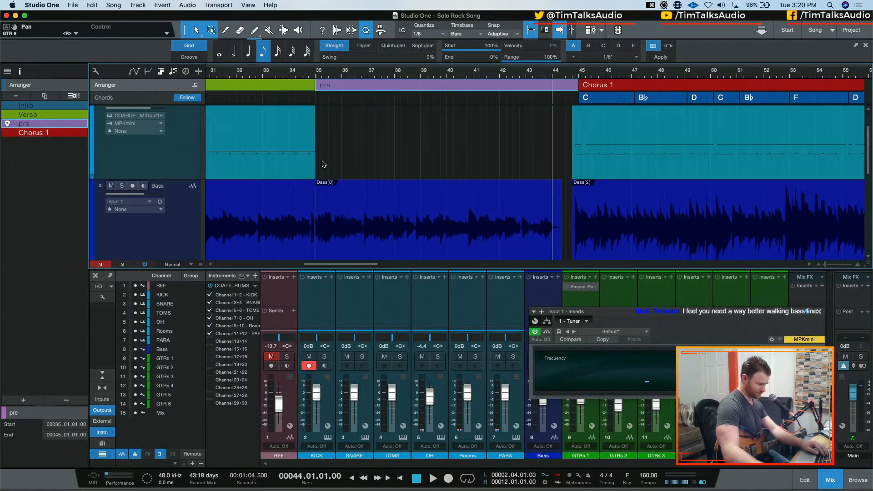
pyautogui.click(316, 72)
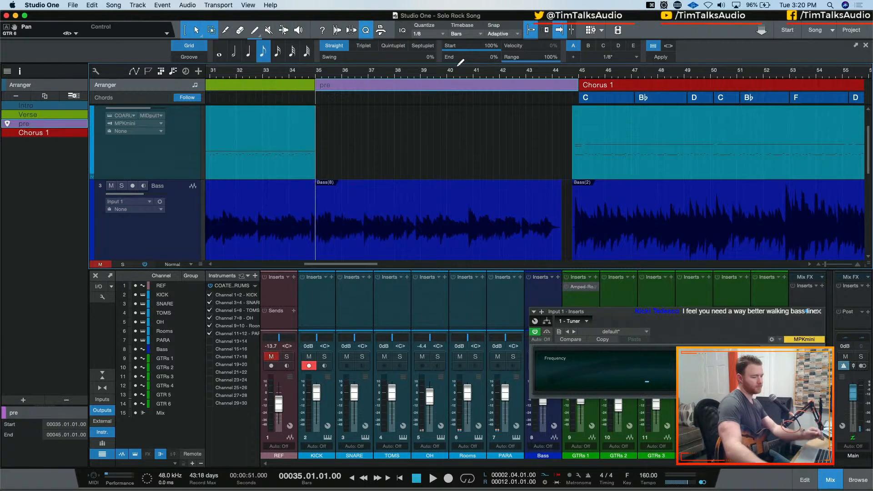
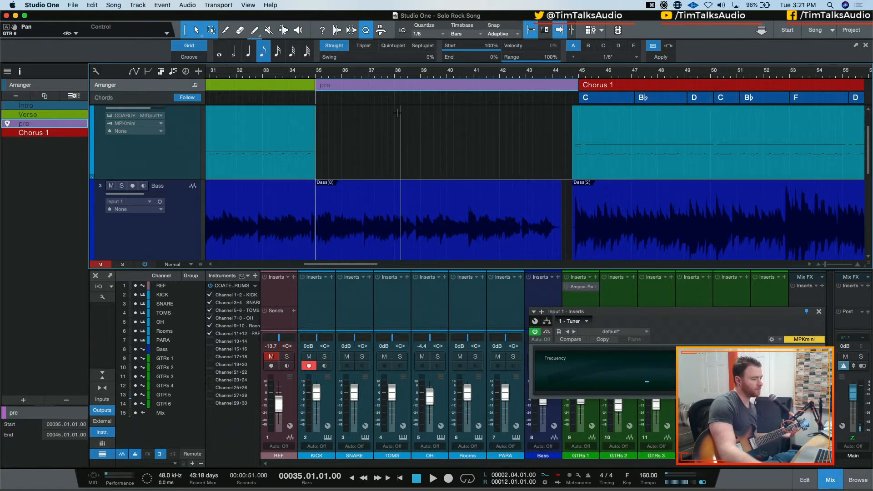
# Step: Extend the verse's second Drums event through the pre section to bar 44, beat 3, and start the Chorus 1 Drums event there
pyautogui.moveTo(315, 141); pyautogui.dragTo(552, 163)
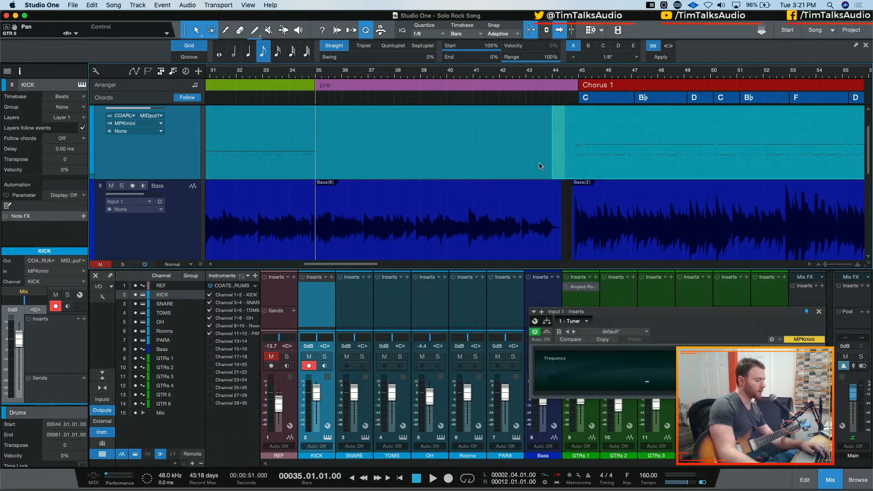
pyautogui.click(521, 162)
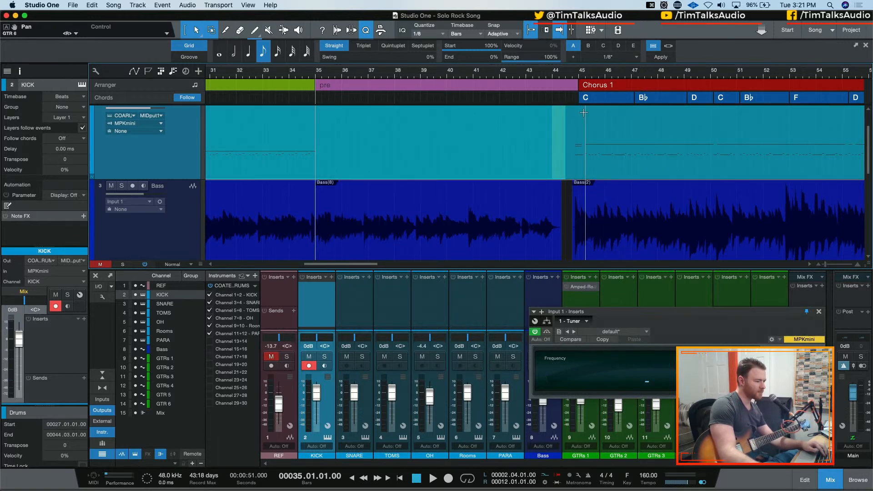
pyautogui.moveTo(553, 143); pyautogui.dragTo(565, 143)
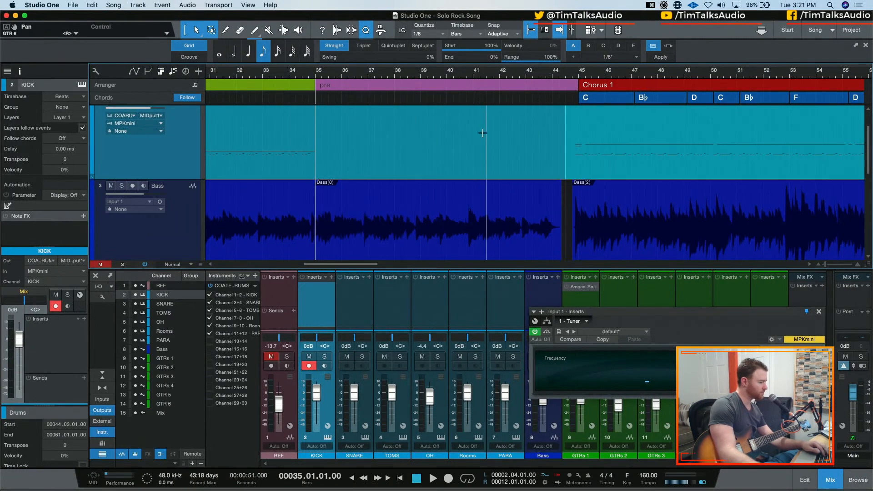
# Step: Play from bar 33 up to the pre section and turn off record arming and input monitoring on GTR 5
pyautogui.scroll(-3, 360, 157)
pyautogui.scroll(-2, 360, 157)
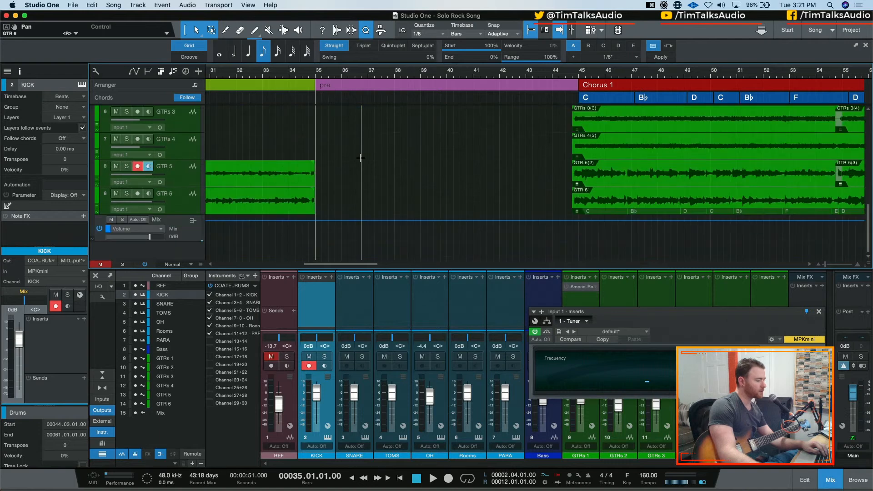
pyautogui.scroll(6, 404, 156)
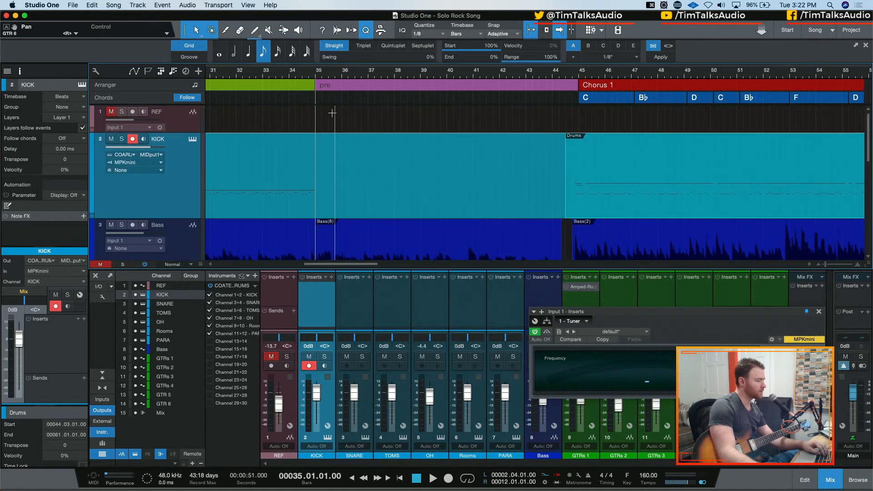
pyautogui.click(264, 71)
pyautogui.press('space')
pyautogui.scroll(-6, 336, 129)
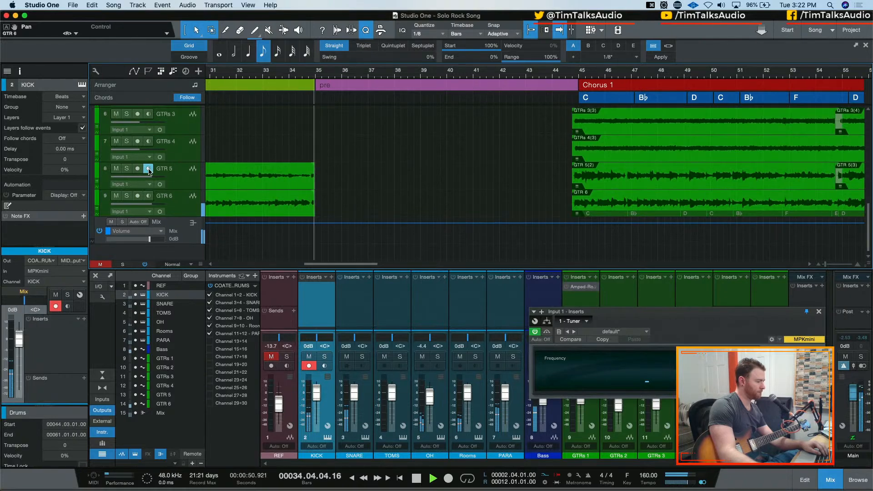
pyautogui.scroll(4, 296, 168)
pyautogui.press('space')
pyautogui.scroll(-4, 295, 168)
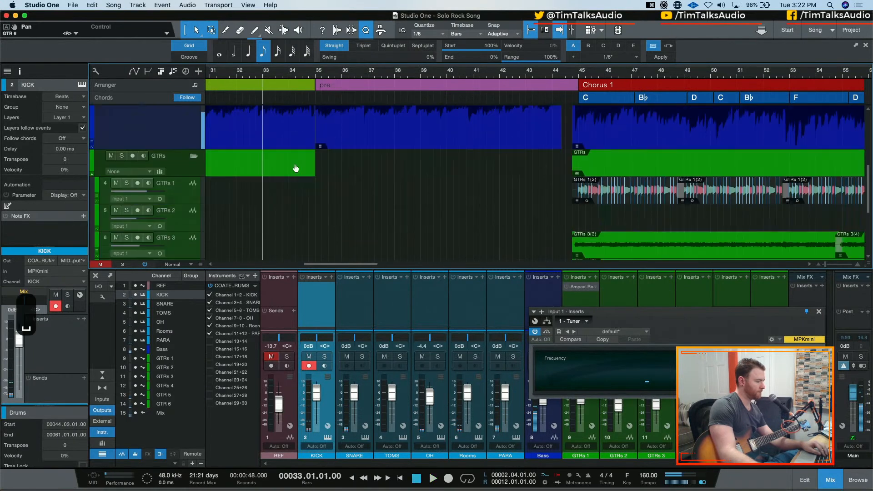
# Step: Return the playback cursor to bar 35 and turn on input monitoring for GTR 5
pyautogui.click(319, 73)
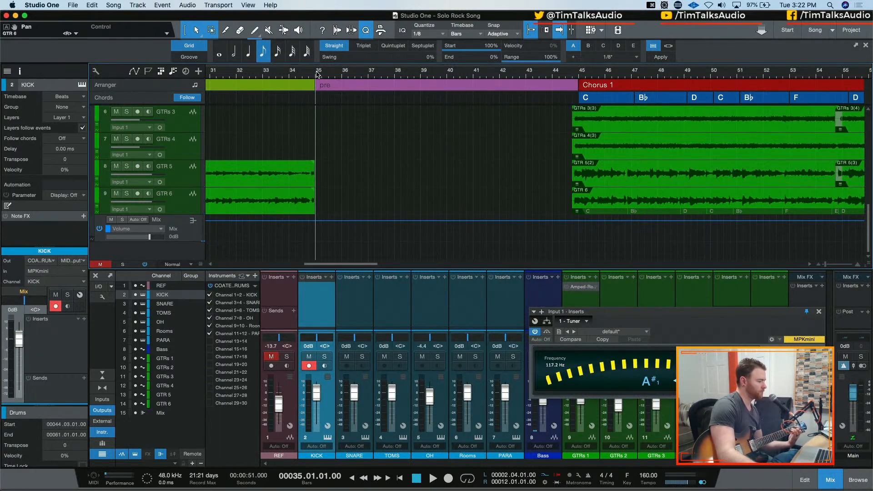
pyautogui.rightClick(73, 302)
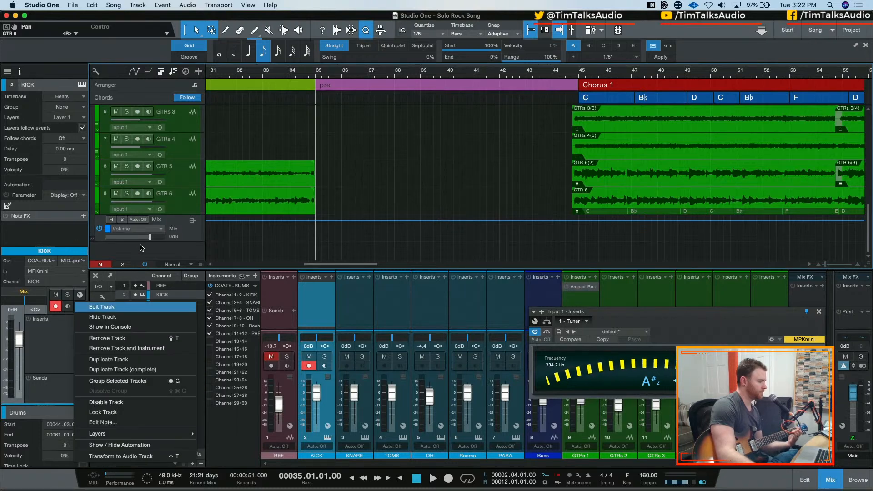
pyautogui.click(152, 168)
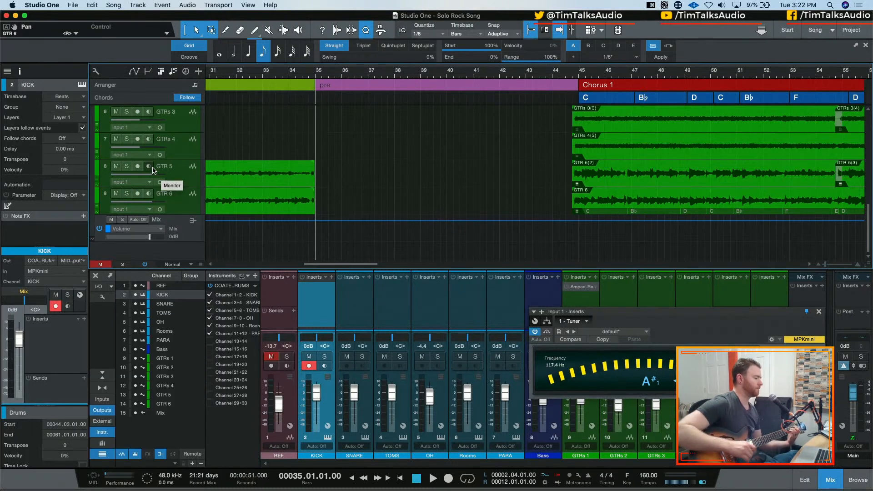
pyautogui.click(149, 167)
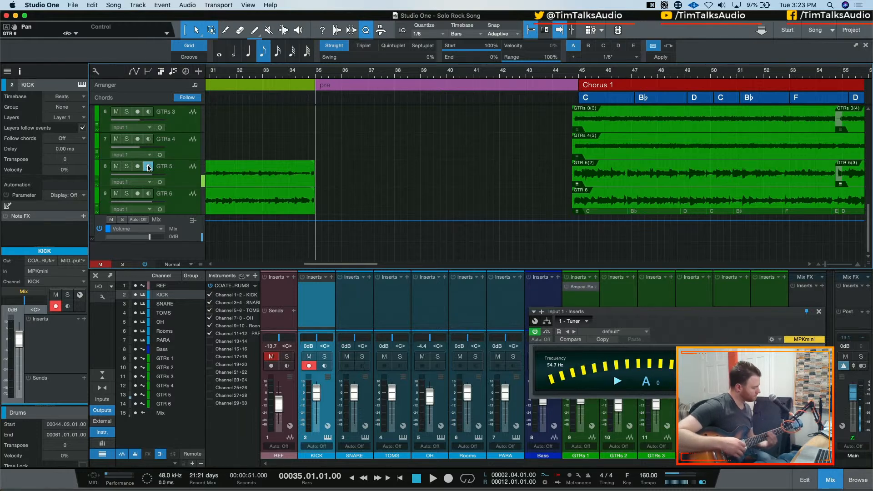
pyautogui.click(148, 167)
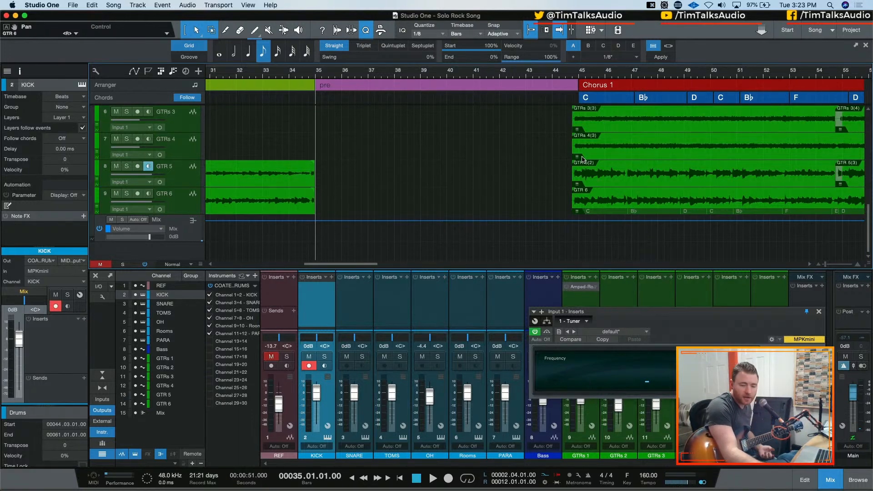
# Step: Play back the pre section from bar 35 into the start of Chorus 1
pyautogui.scroll(5, 471, 134)
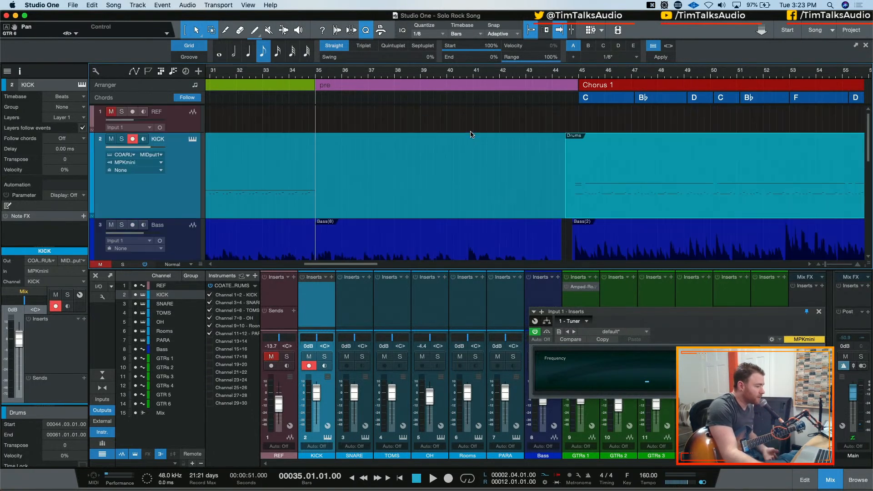
pyautogui.click(265, 74)
pyautogui.click(317, 75)
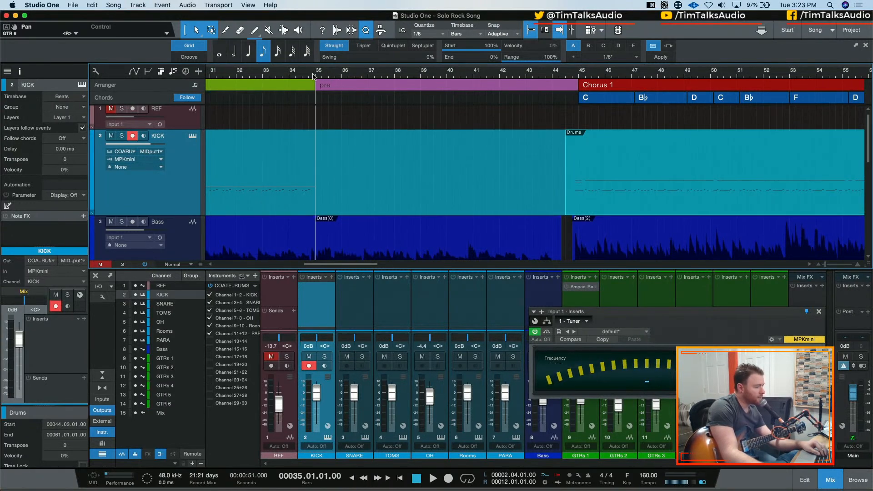
pyautogui.press('e')
pyautogui.press('e')
pyautogui.press('e')
pyautogui.press('w')
pyautogui.press('w')
pyautogui.press('w')
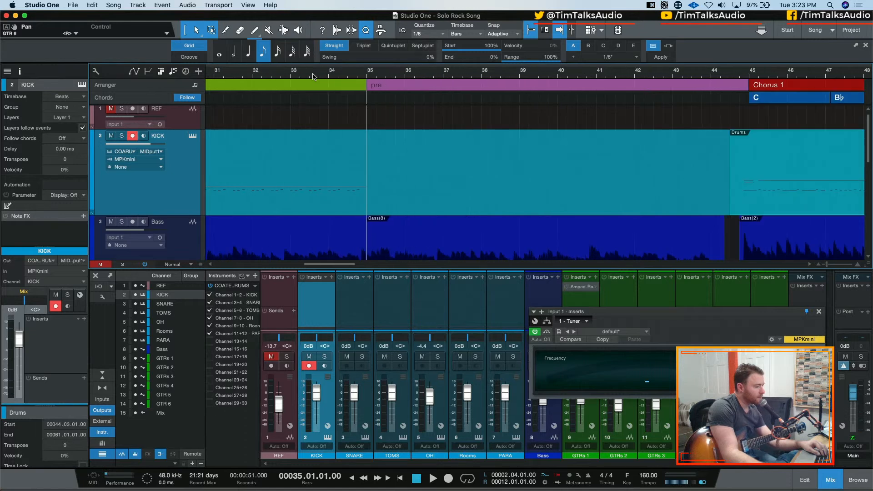
pyautogui.scroll(-5, 381, 109)
pyautogui.press('space')
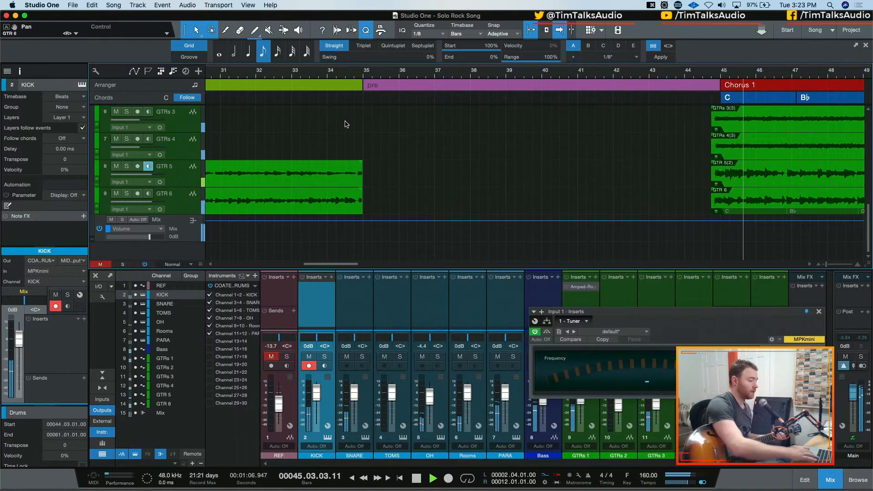
pyautogui.press('space')
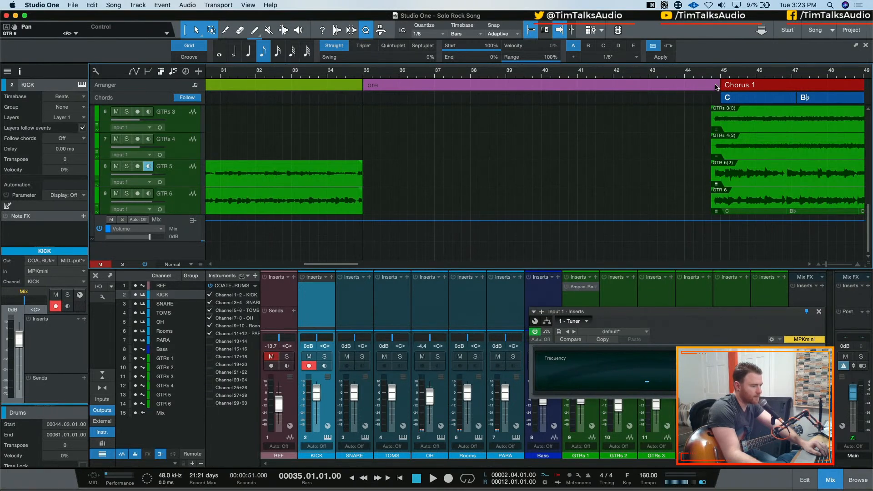
# Step: Move the Chorus 1 section to bar 47 and extend the starts of its GTRs 3 to GTR 6 events back to bar 46, beat 4
pyautogui.moveTo(757, 86); pyautogui.dragTo(831, 86)
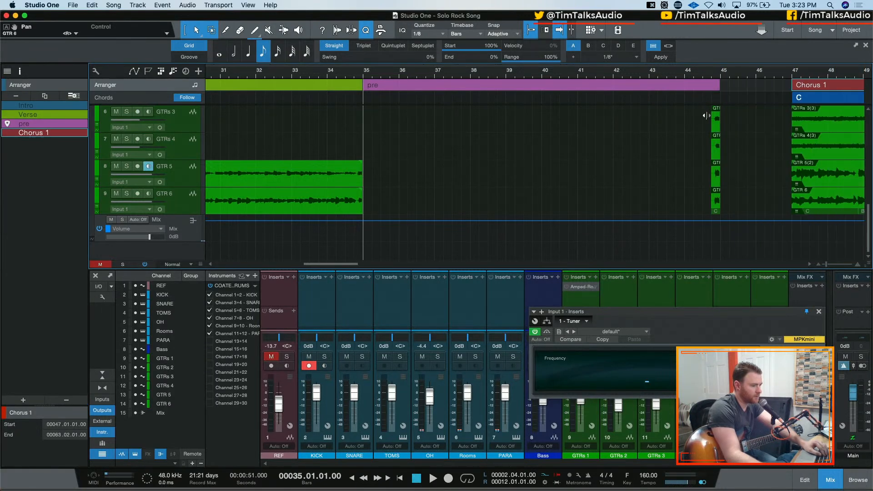
pyautogui.click(788, 125)
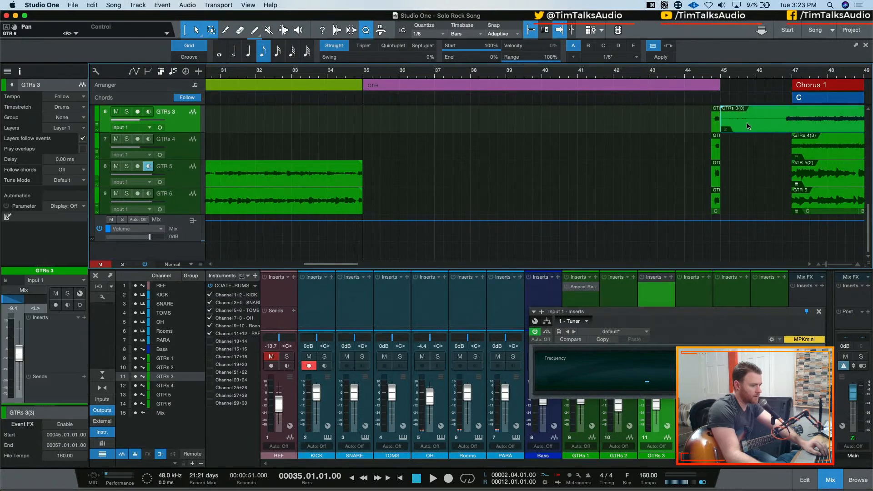
pyautogui.press('super+z')
pyautogui.moveTo(789, 125); pyautogui.dragTo(780, 204)
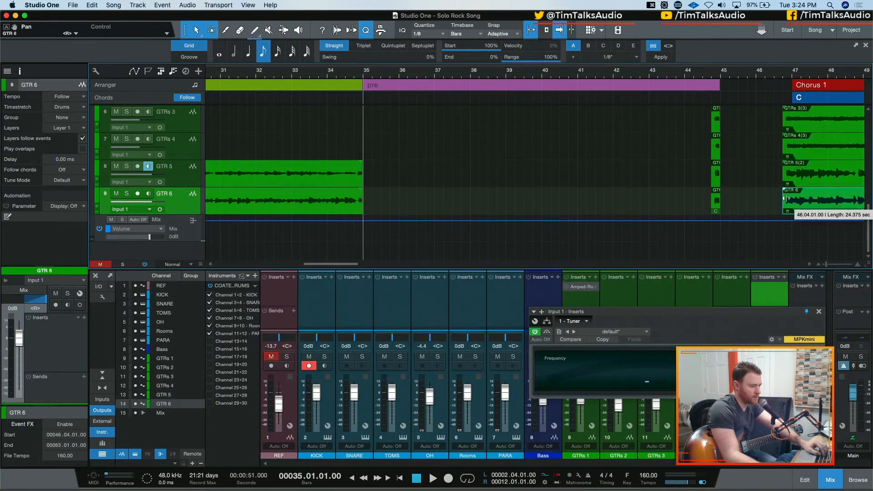
# Step: Delete the leftover guitar, Bass and Drums event fragments at the end of the pre section, just before bar 45
pyautogui.scroll(1, 788, 177)
pyautogui.scroll(5, 788, 178)
pyautogui.moveTo(737, 164); pyautogui.dragTo(694, 221)
pyautogui.click(696, 232)
pyautogui.click(715, 166)
pyautogui.press('BackSpace')
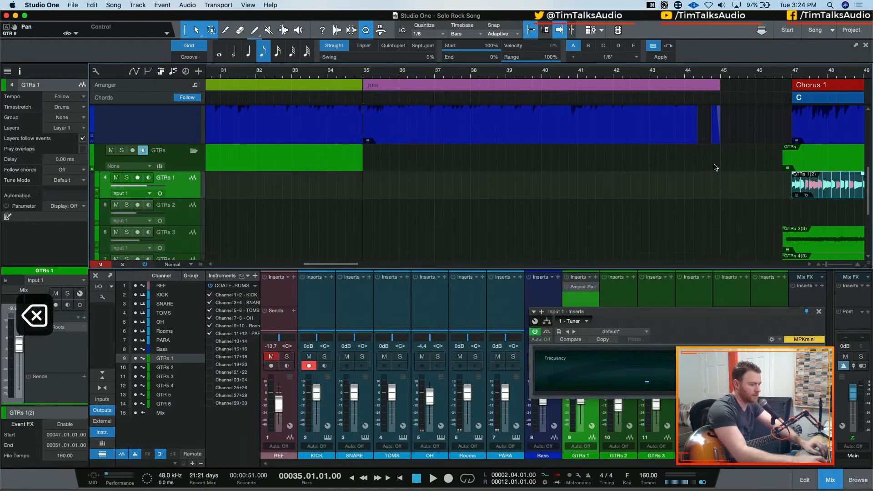
pyautogui.press('BackSpace')
pyautogui.scroll(8, 708, 153)
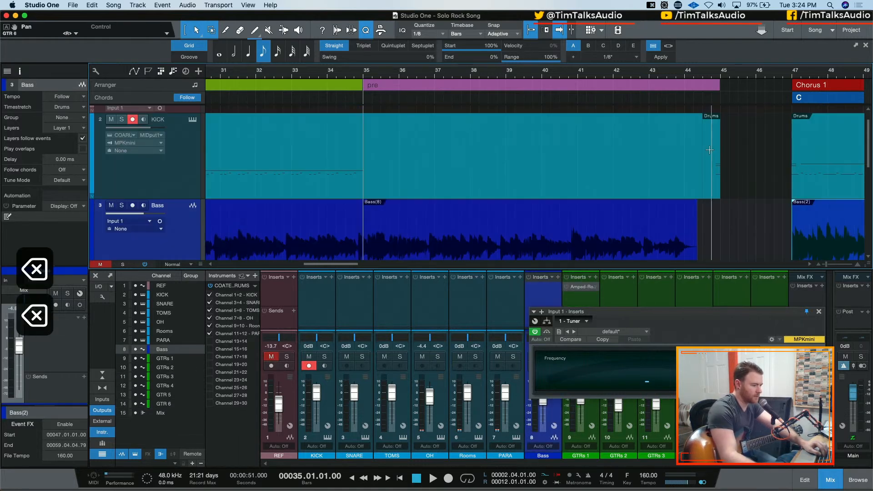
pyautogui.click(707, 155)
pyautogui.press('BackSpace')
# Step: Extend the starts of the Chorus 1 Drums and Bass events back to bar 46, beat 4
pyautogui.click(802, 188)
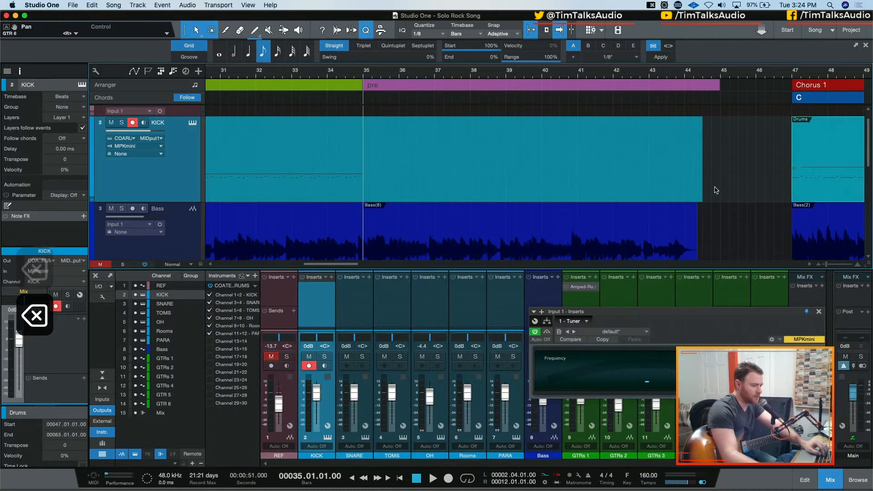
pyautogui.moveTo(792, 191)
pyautogui.mouseDown()
pyautogui.moveTo(768, 191)
pyautogui.moveTo(782, 191)
pyautogui.mouseUp()
pyautogui.moveTo(792, 222); pyautogui.dragTo(783, 223)
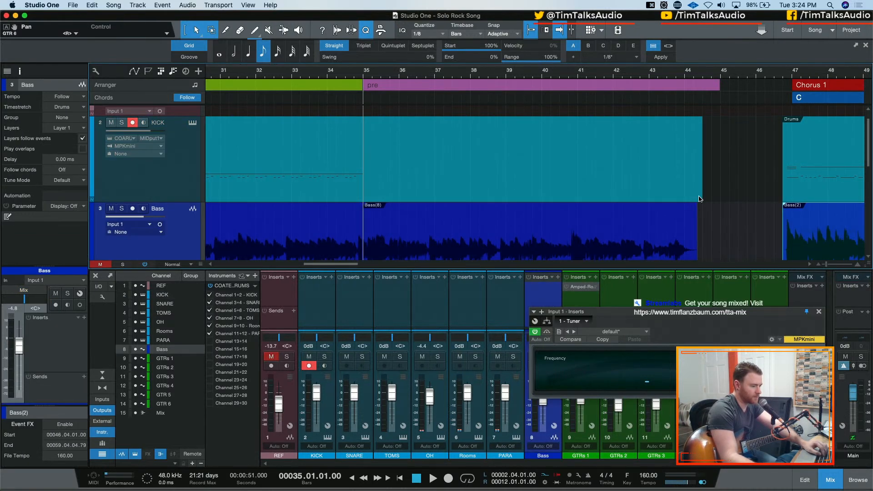
# Step: Extend the end of the pre arranger section to bar 47, where Chorus 1 starts
pyautogui.scroll(-5, 705, 199)
pyautogui.scroll(-4, 705, 198)
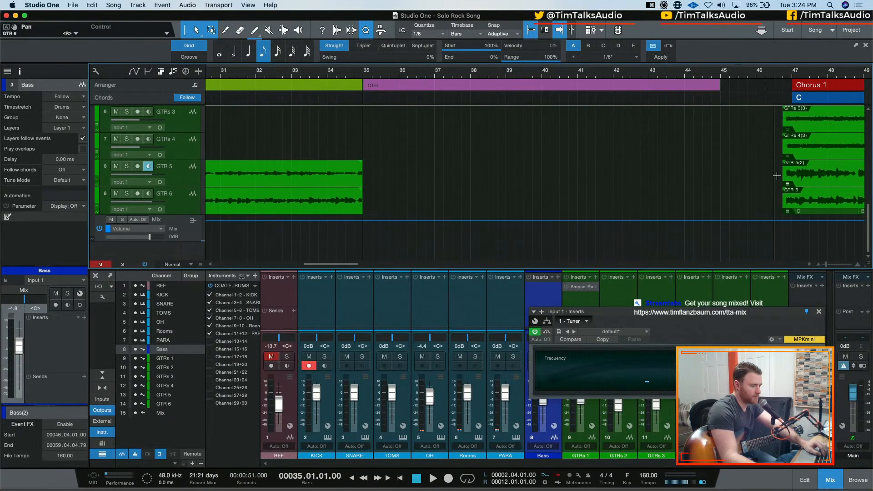
pyautogui.scroll(9, 692, 178)
pyautogui.moveTo(720, 85); pyautogui.dragTo(791, 94)
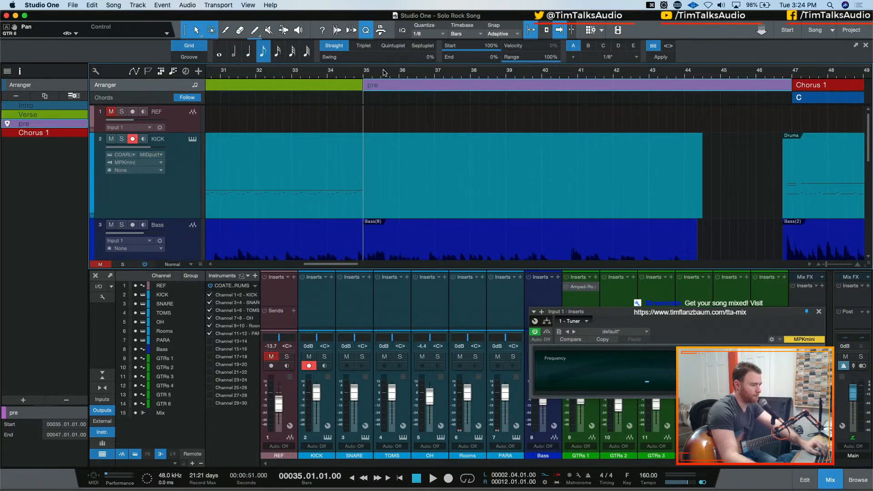
# Step: Arm GTR 5 for recording and record a short guitar take from bar 35
pyautogui.press('space')
pyautogui.press('space')
pyautogui.scroll(-6, 154, 175)
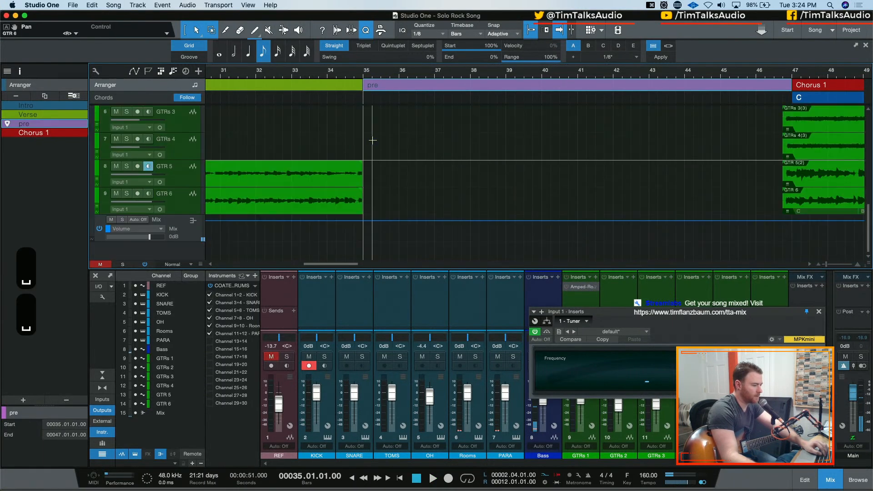
pyautogui.click(138, 166)
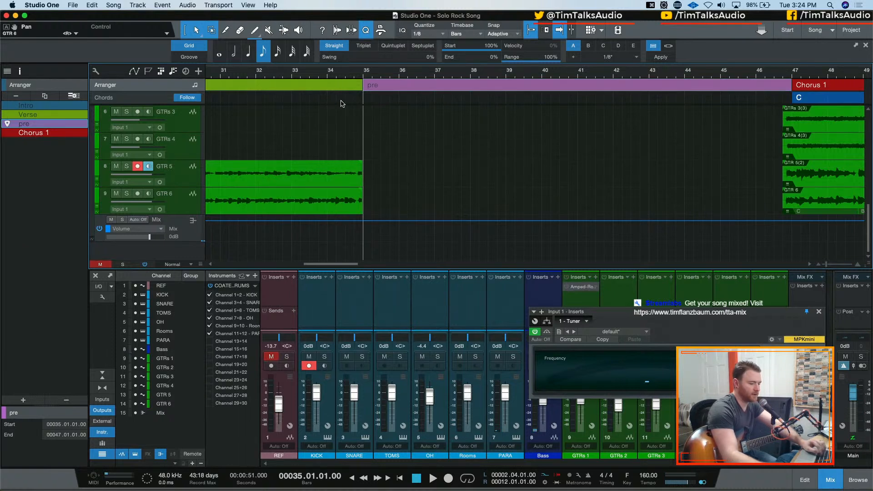
pyautogui.press('KP_Multiply')
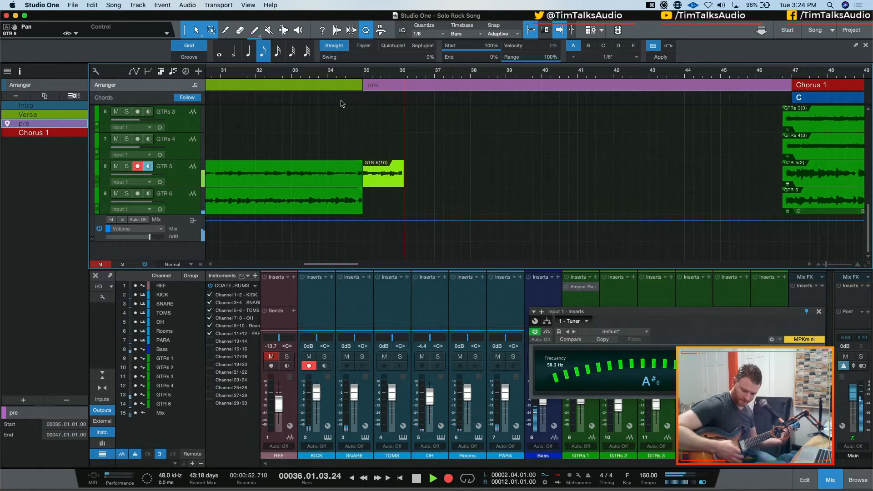
pyautogui.press('space')
# Step: Mute the Bass event in the pre section
pyautogui.scroll(5, 409, 159)
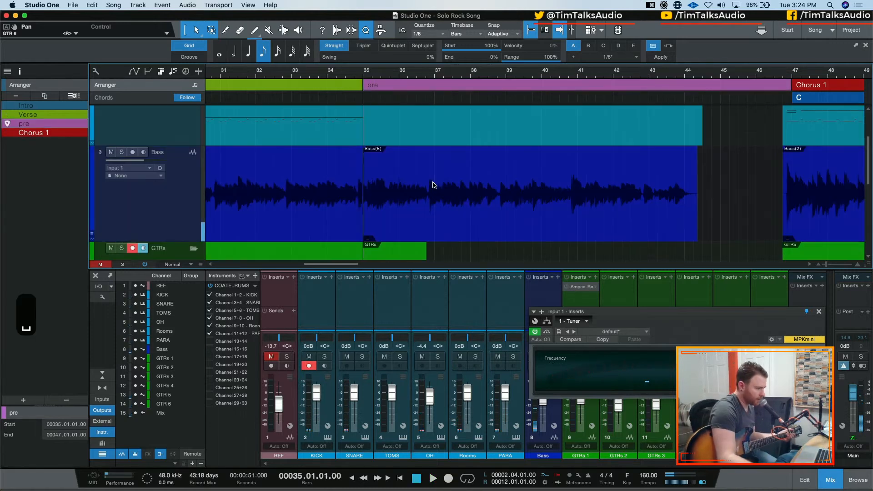
pyautogui.click(404, 215)
pyautogui.press('m')
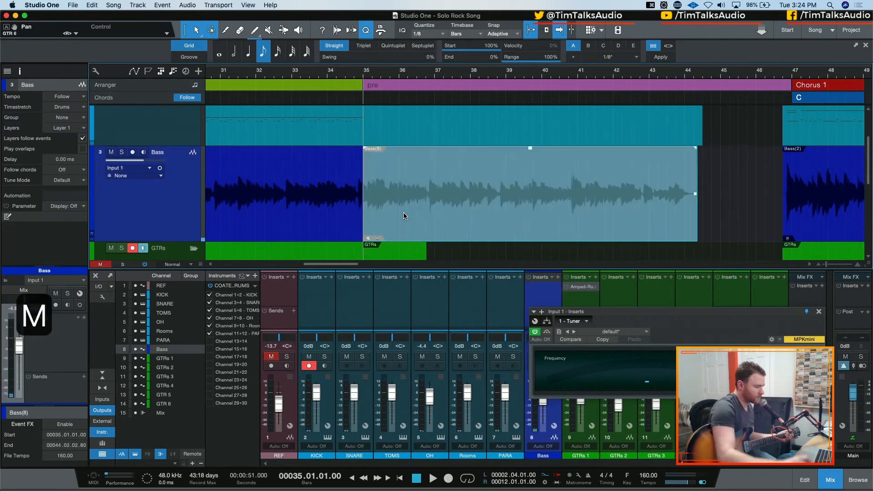
# Step: Delete the short GTR 5 take at the start of the pre section
pyautogui.scroll(-5, 403, 212)
pyautogui.click(398, 185)
pyautogui.press('BackSpace')
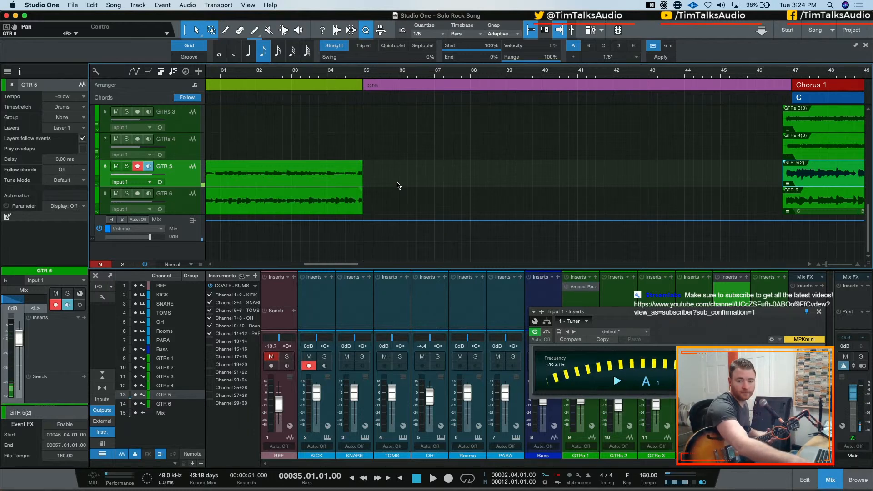
# Step: Record two trial guitar takes on GTR 5 from bar 35, undoing each one
pyautogui.press('KP_Multiply')
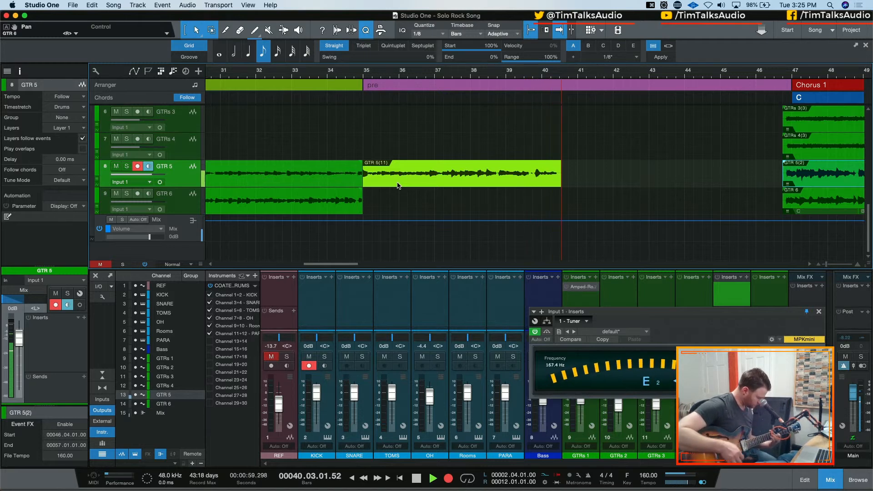
pyautogui.press('space')
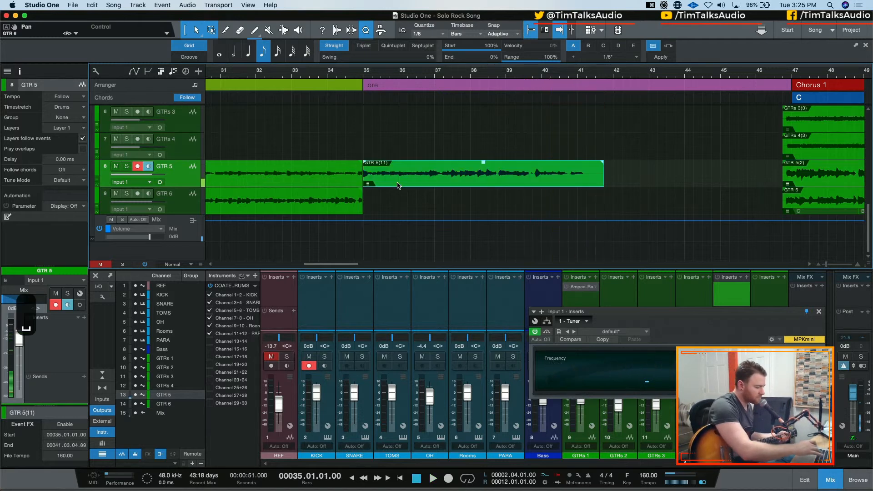
pyautogui.press('super+z')
pyautogui.press('KP_Multiply')
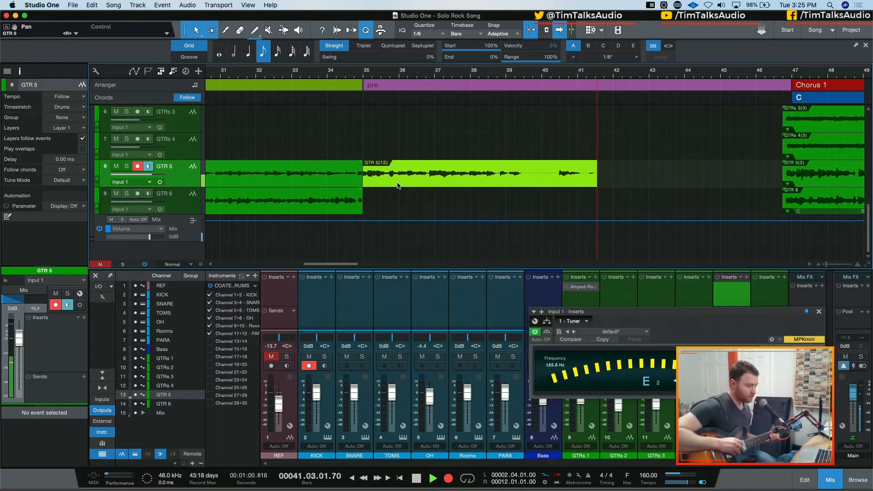
pyautogui.press('space')
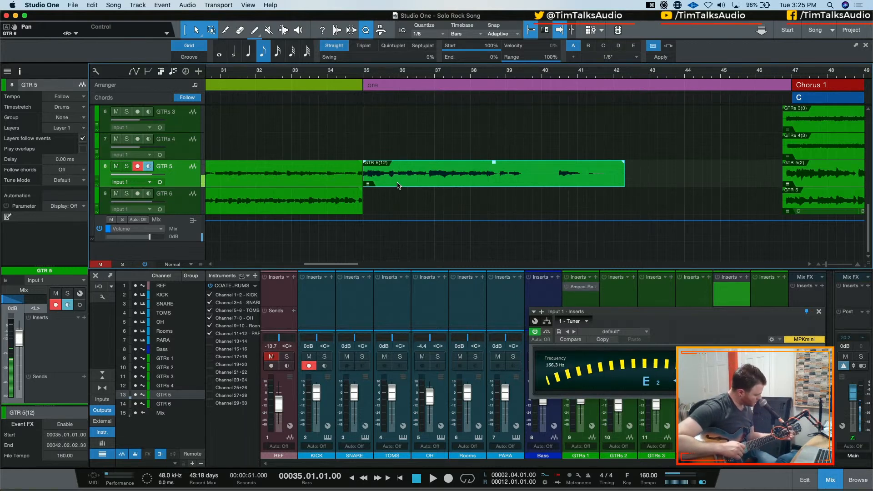
pyautogui.hotkey('ctrl', 'z')
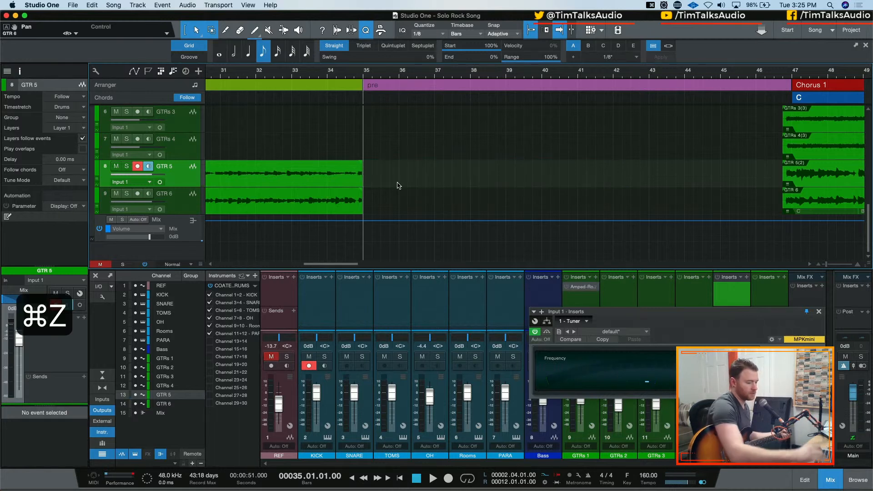
# Step: Record two more short GTR 5 takes from bar 35, deleting the first and undoing the second
pyautogui.press('KP_Multiply')
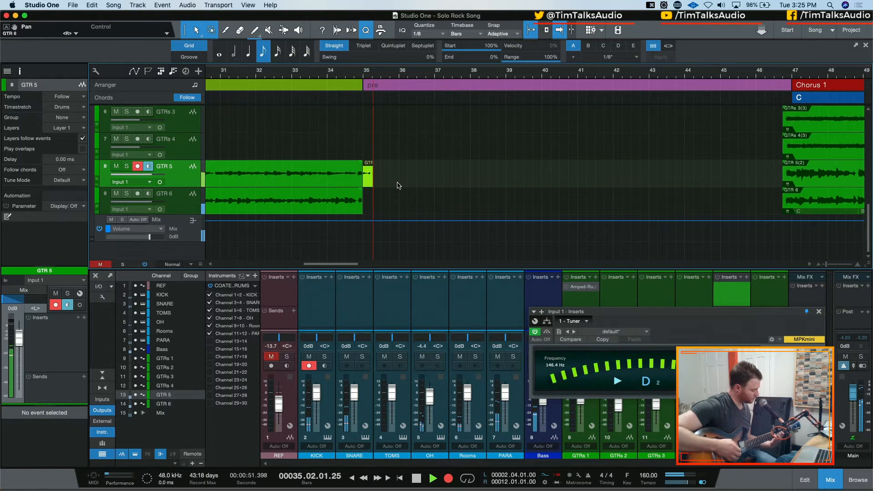
pyautogui.press('space')
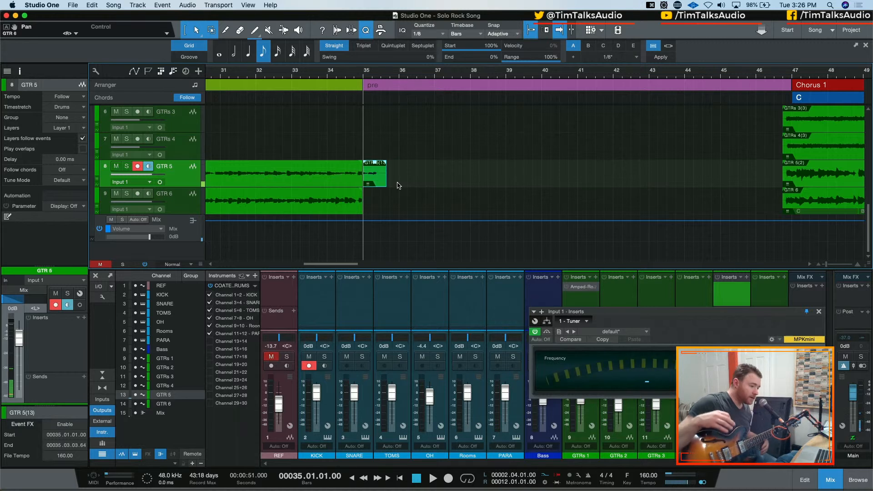
pyautogui.press('BackSpace')
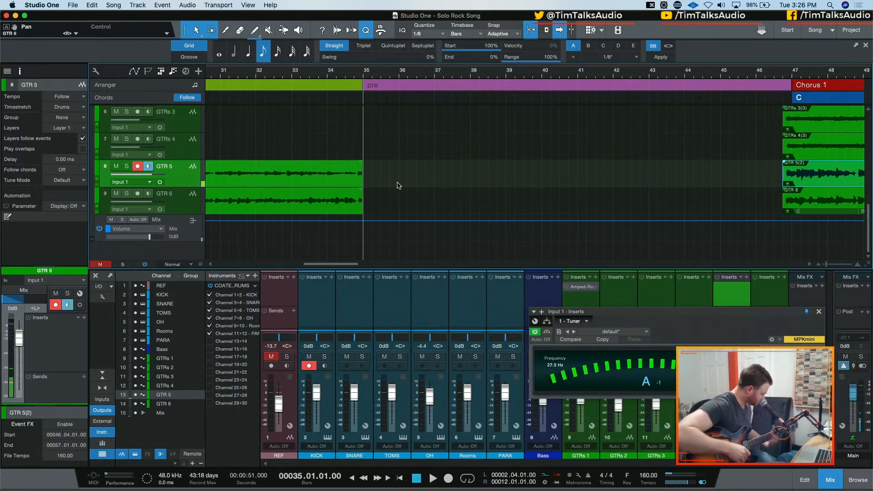
pyautogui.press('space')
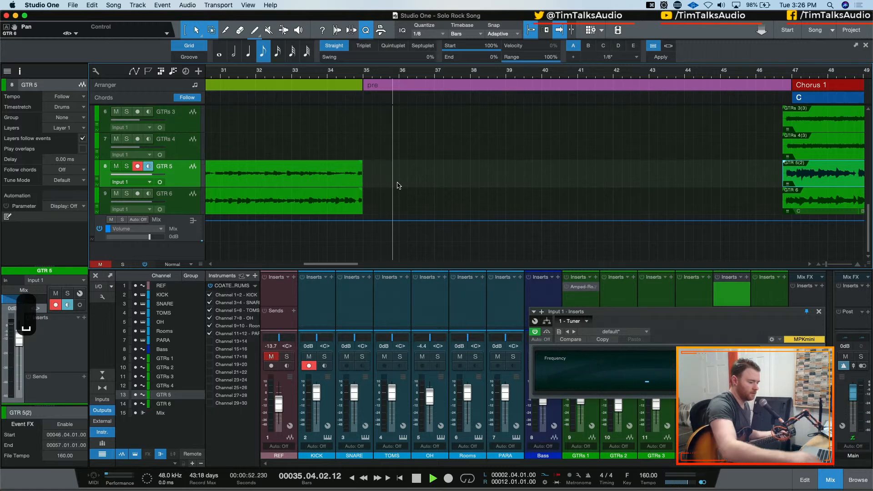
pyautogui.press('space')
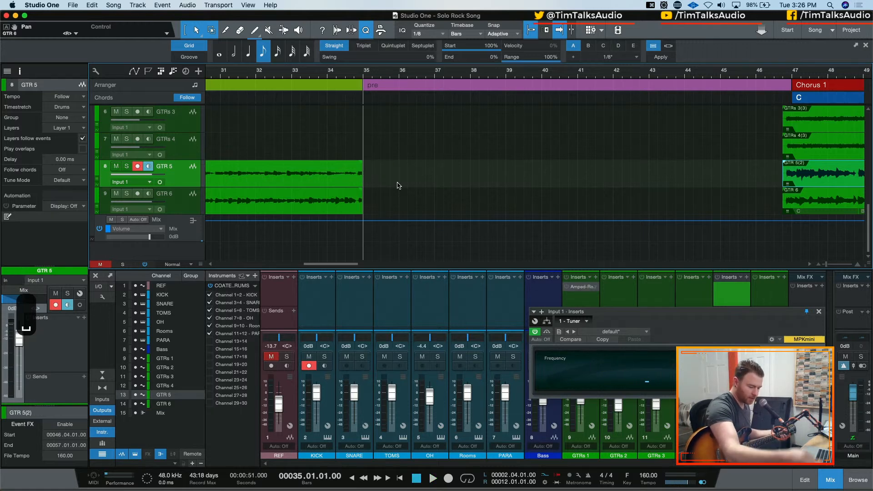
pyautogui.press('KP_Multiply')
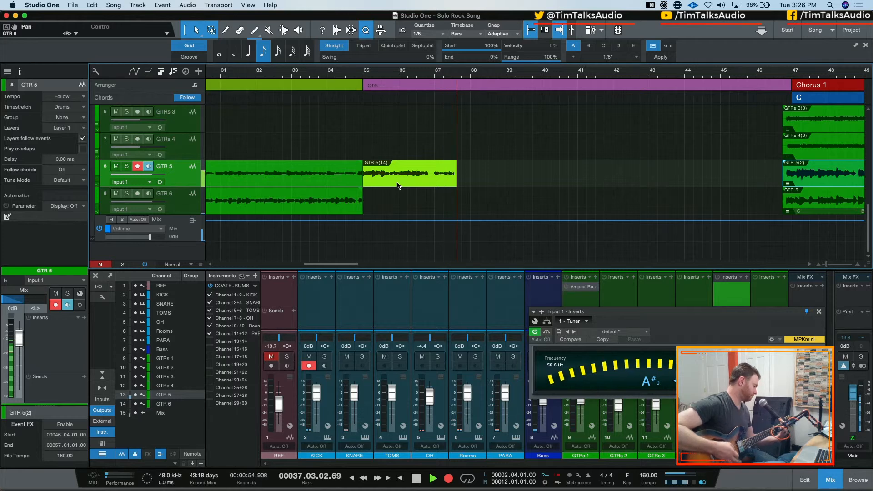
pyautogui.press('space')
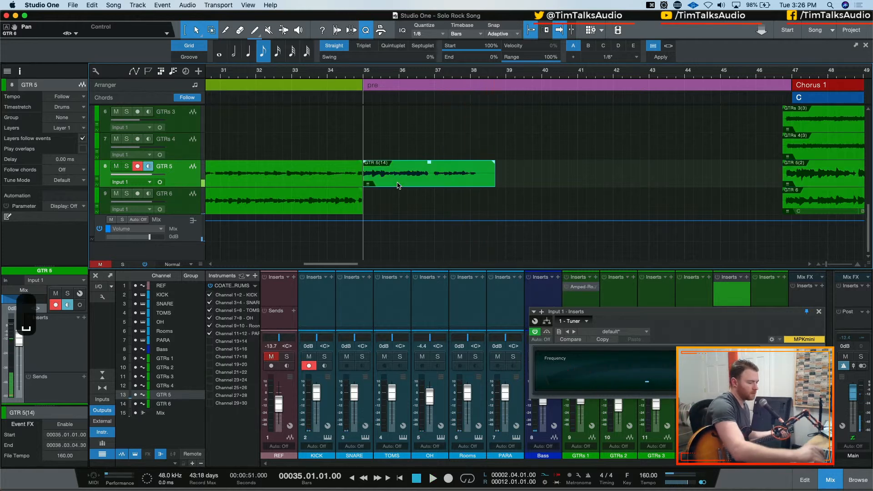
pyautogui.press('super+z')
# Step: Record a guitar take on GTR 5 from bar 35 to just past bar 45
pyautogui.press('KP_Multiply')
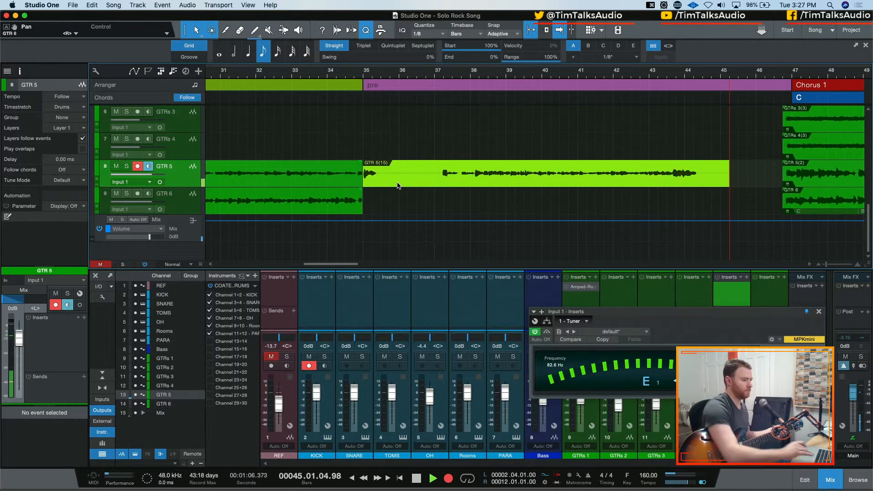
pyautogui.press('space')
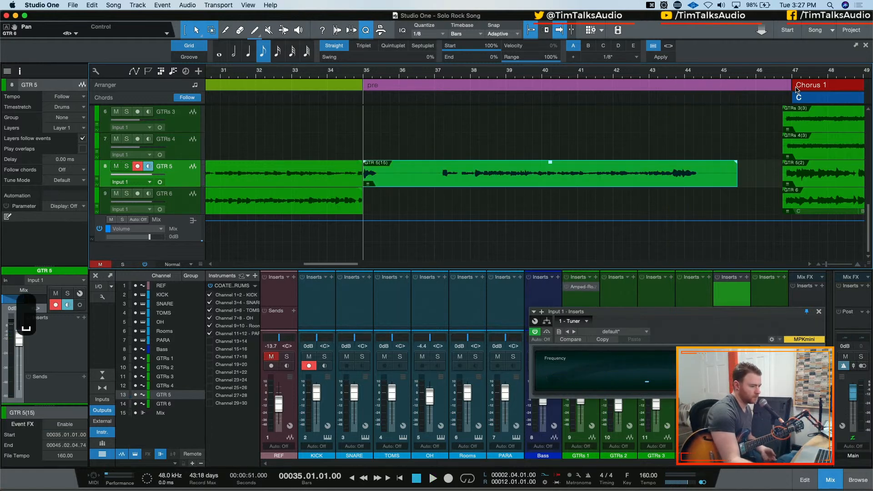
# Step: Shorten the pre section and its GTR 5 take to end at bar 44, and move the Chorus 1 section there
pyautogui.moveTo(789, 85); pyautogui.dragTo(684, 85)
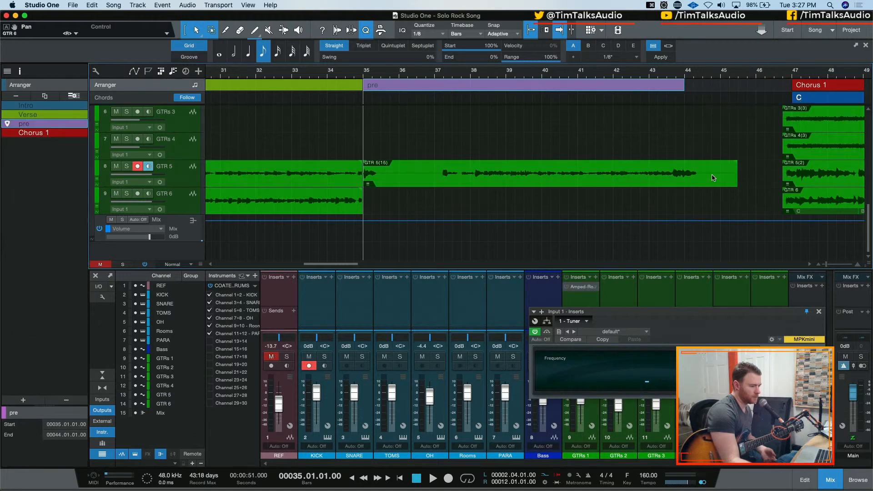
pyautogui.moveTo(733, 178); pyautogui.dragTo(684, 179)
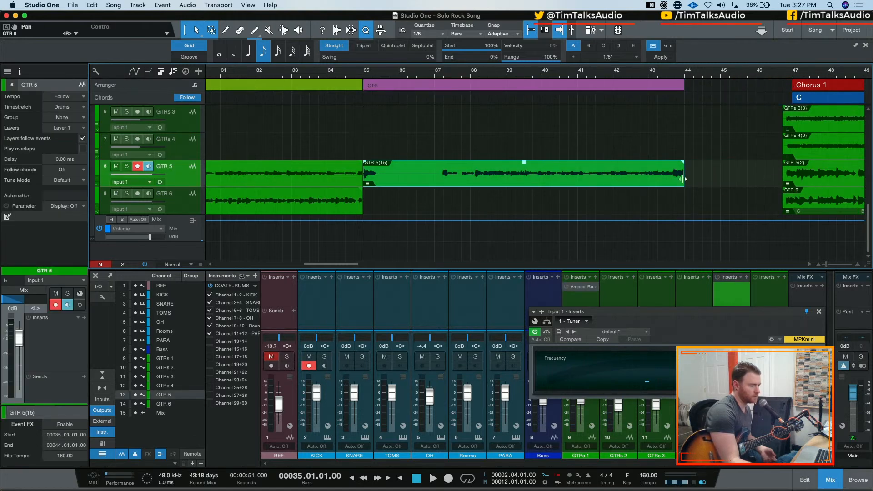
pyautogui.moveTo(815, 87); pyautogui.dragTo(708, 88)
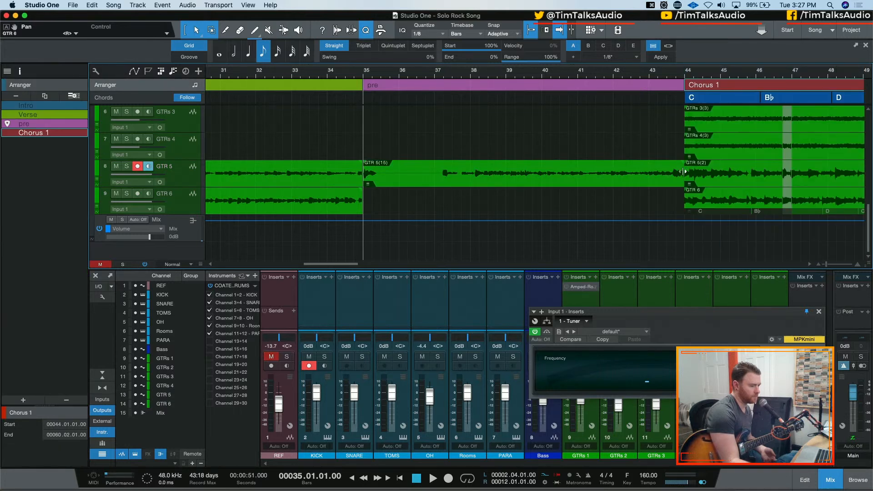
# Step: Record another trial take on GTR 5 from bar 35 and undo only that take, keeping Chorus 1 at bar 44
pyautogui.press('space')
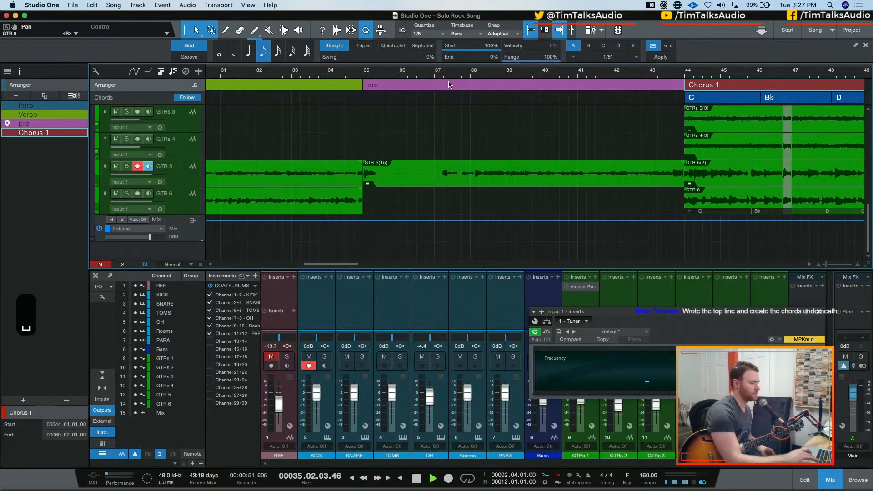
pyautogui.press('space')
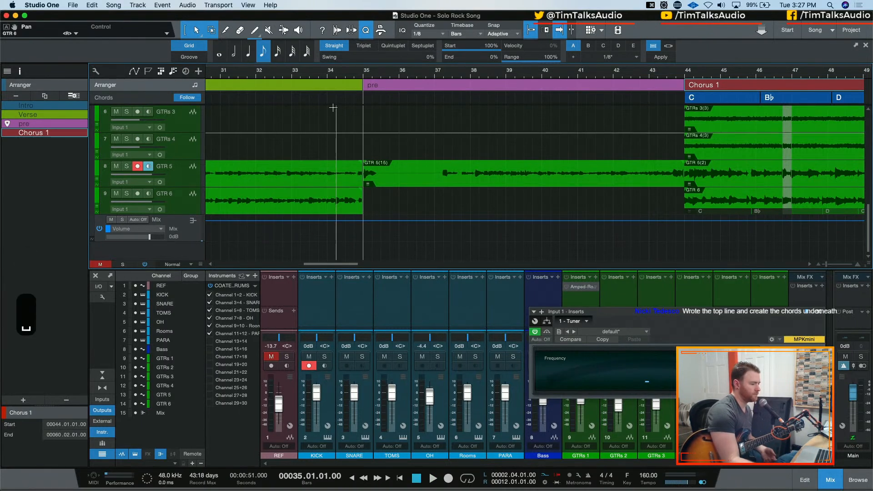
pyautogui.press('KP_Multiply')
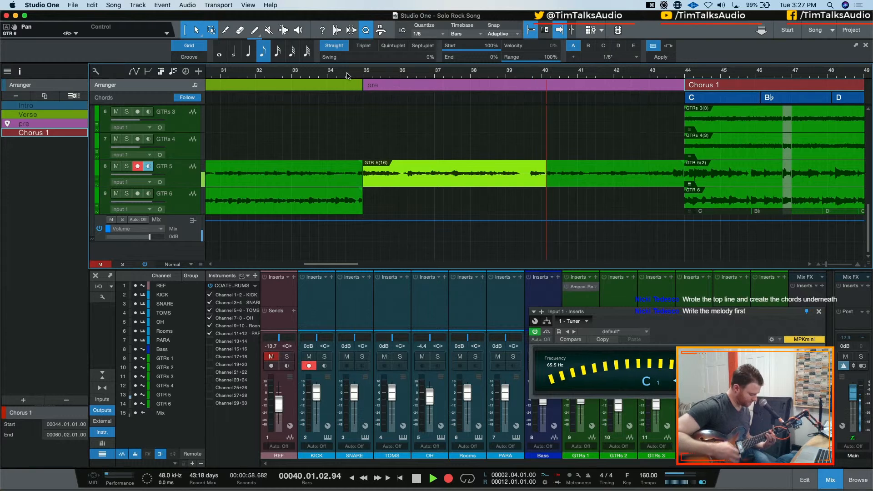
pyautogui.press('space')
pyautogui.press('super+z')
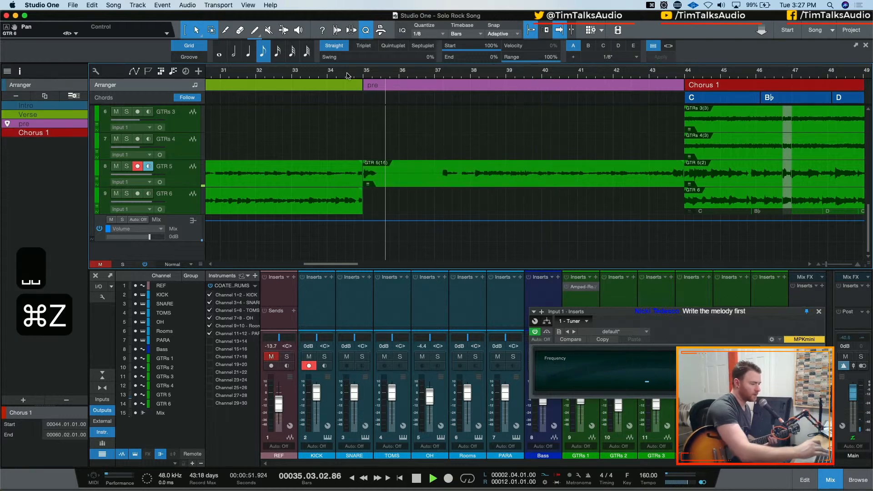
pyautogui.press('super+z')
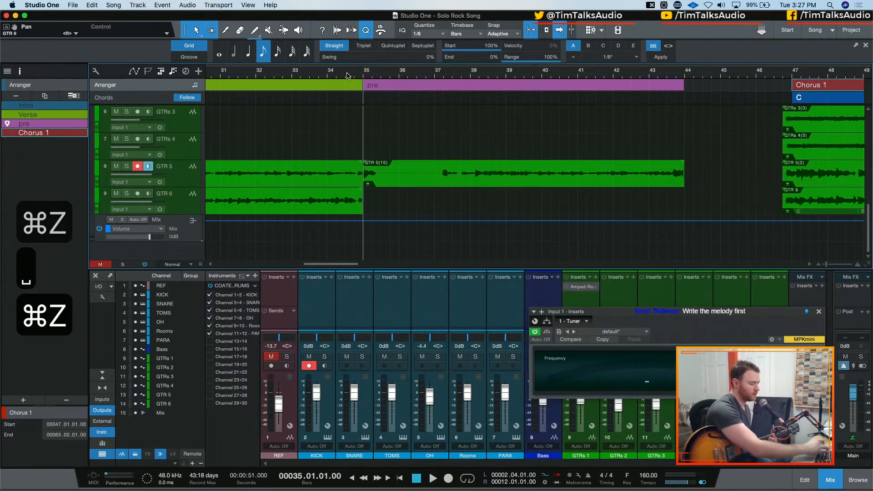
pyautogui.press('shift+super+z')
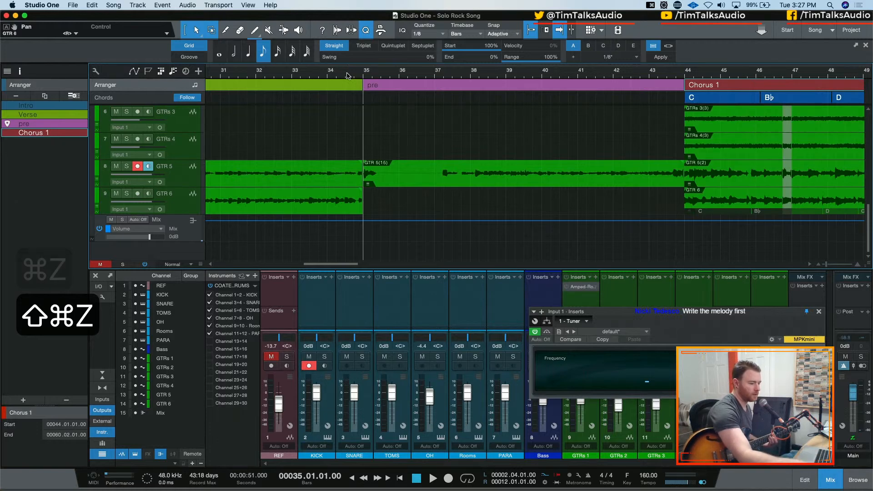
# Step: Record another GTR 5 trial take from bar 35 to just past bar 41
pyautogui.press('shift+super+z')
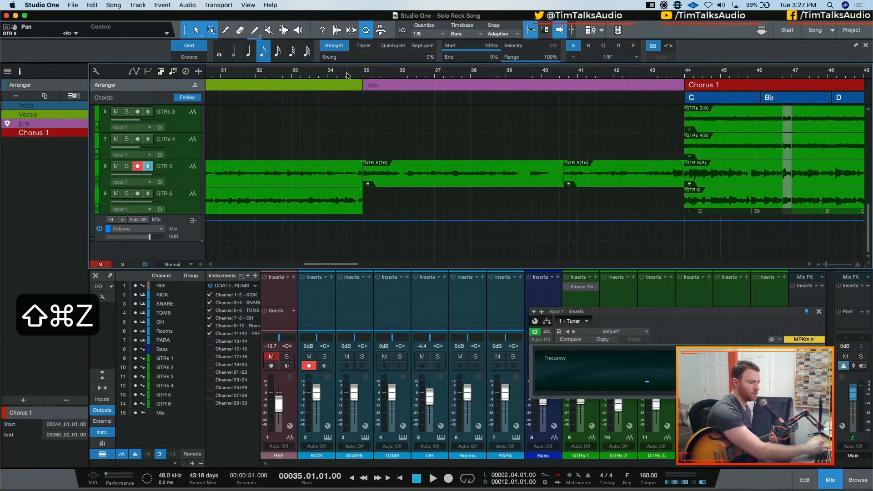
pyautogui.press('super+z')
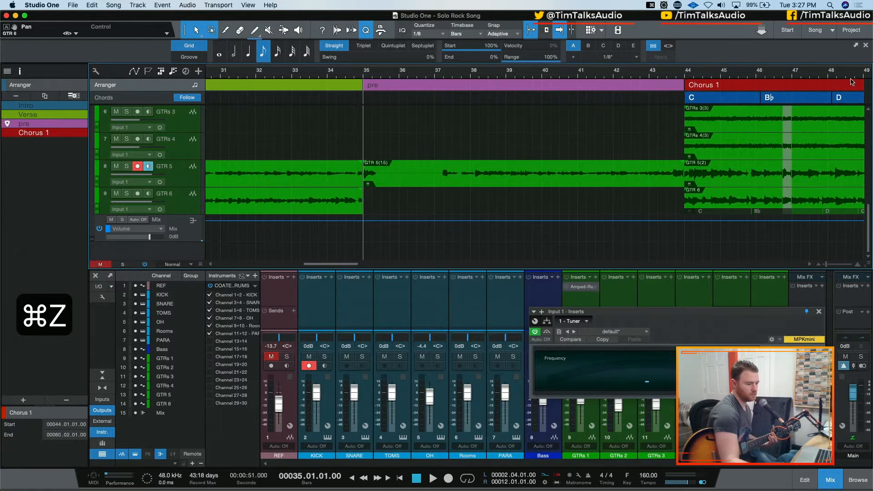
pyautogui.click(785, 129)
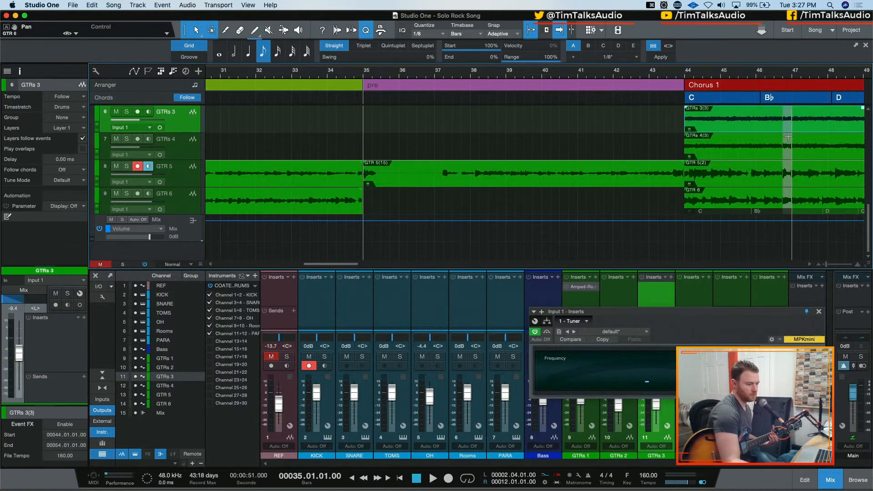
pyautogui.click(784, 152)
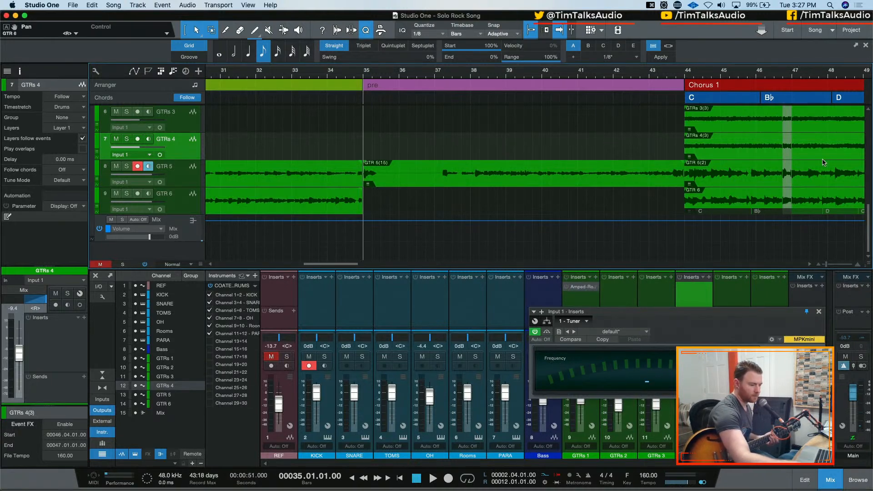
pyautogui.press('KP_Multiply')
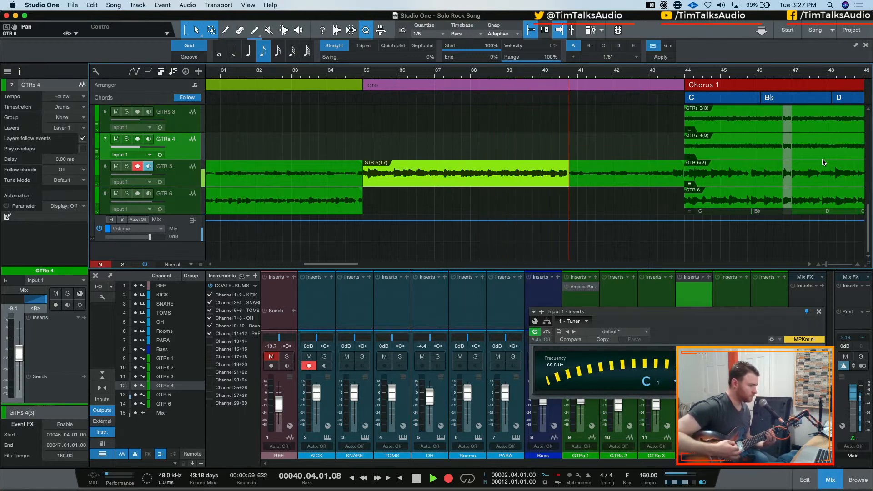
pyautogui.press('space')
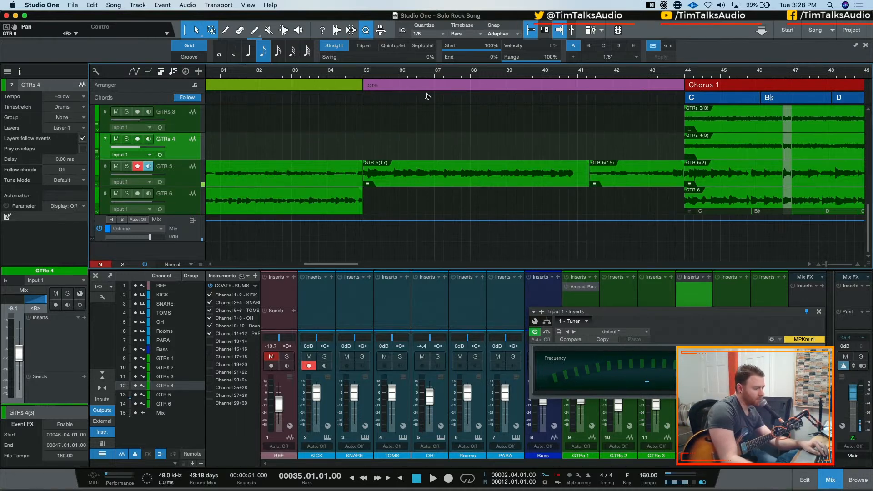
# Step: Delete both GTR 5 takes in the pre section, leaving the track empty between bars 35 and 44
pyautogui.press('w')
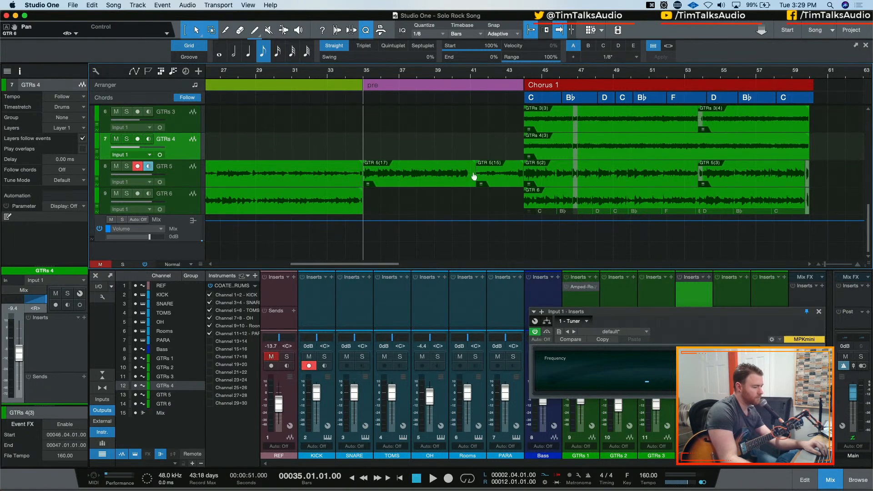
pyautogui.click(409, 178)
pyautogui.press('BackSpace')
pyautogui.press('BackSpace')
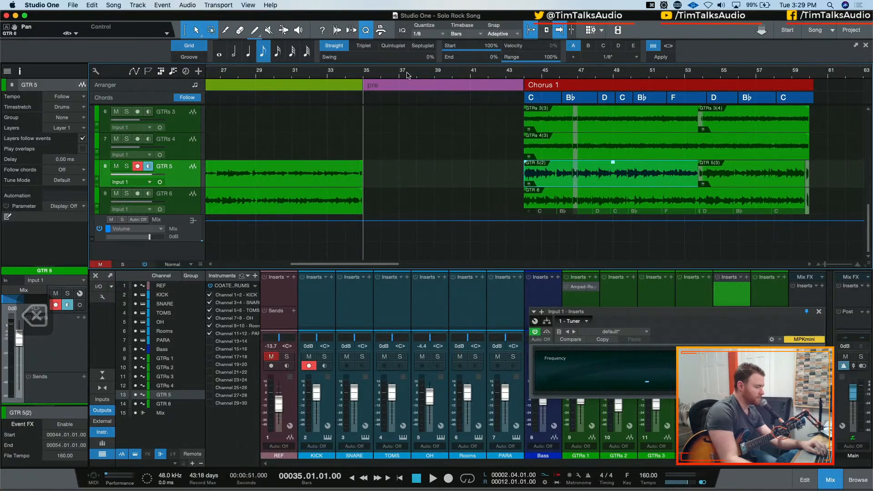
# Step: Play the song from bar 29 through the empty pre section to rehearse the guitar part
pyautogui.click(257, 72)
pyautogui.press('space')
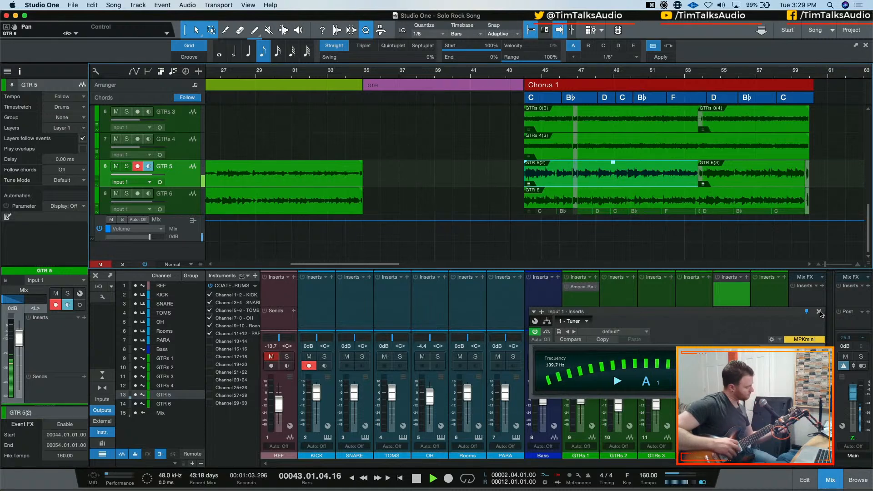
pyautogui.press('space')
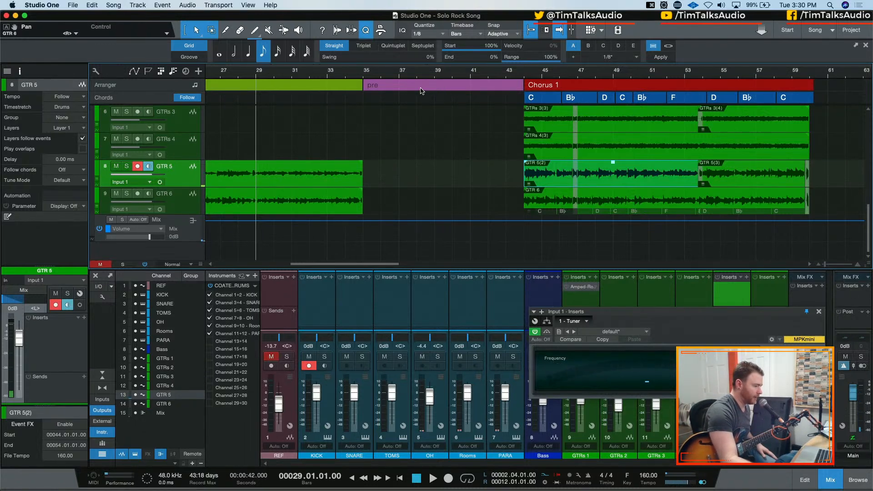
# Step: Record a trial GTR 5 take from bar 35 to just before bar 44, toggle the metronome click, and undo the take
pyautogui.click(366, 73)
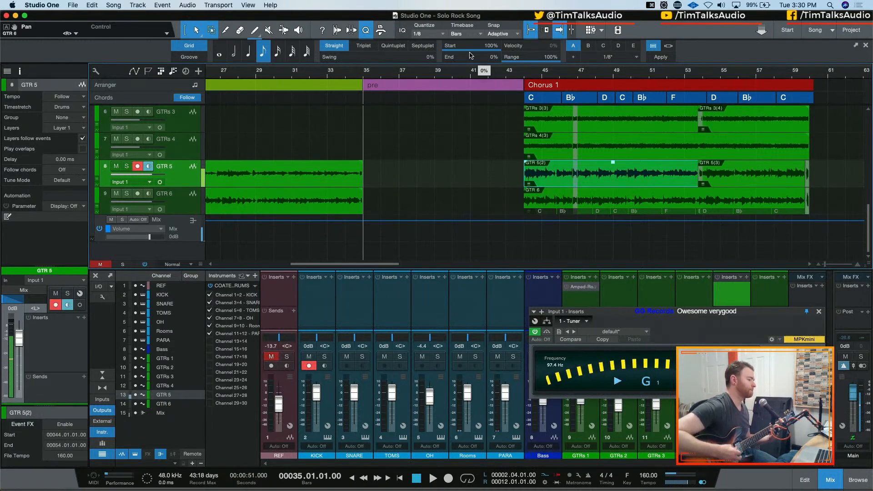
pyautogui.press('KP_Multiply')
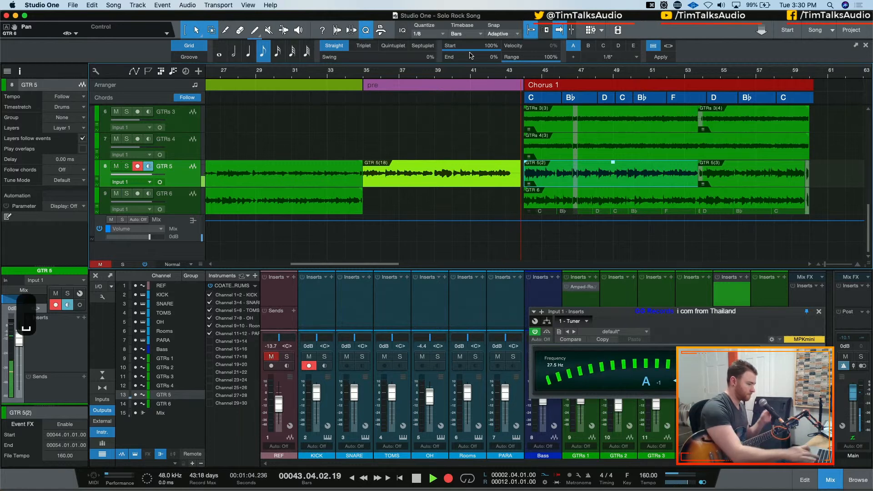
pyautogui.press('space')
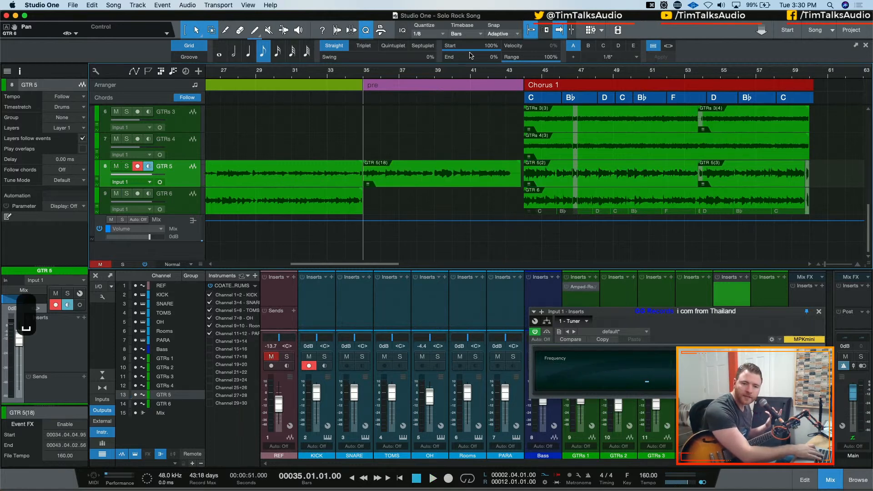
pyautogui.press('c')
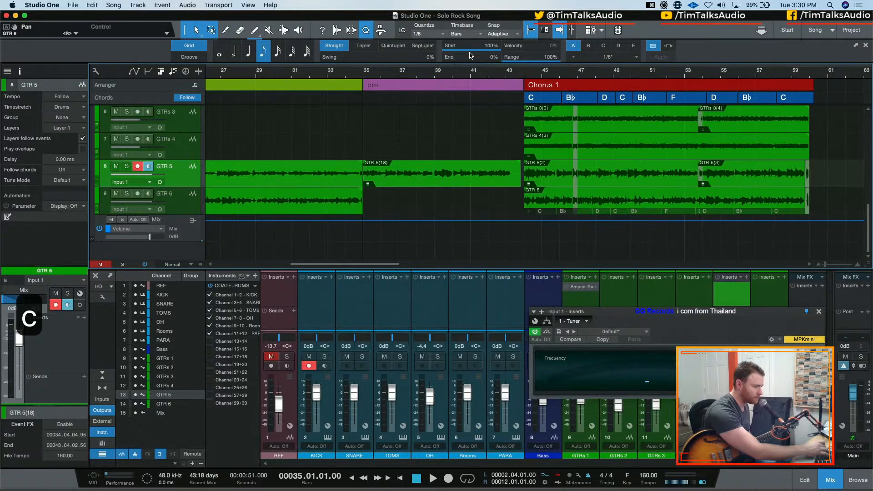
pyautogui.press('super+z')
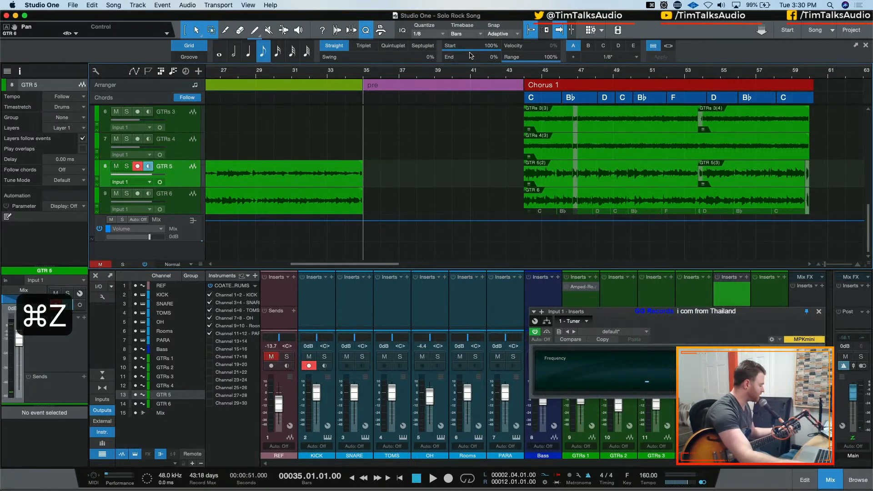
# Step: Record a GTR 5 take from bar 35 into Chorus 1 and move its boundary with the chorus clip back to bar 43, beat 4
pyautogui.press('KP_Multiply')
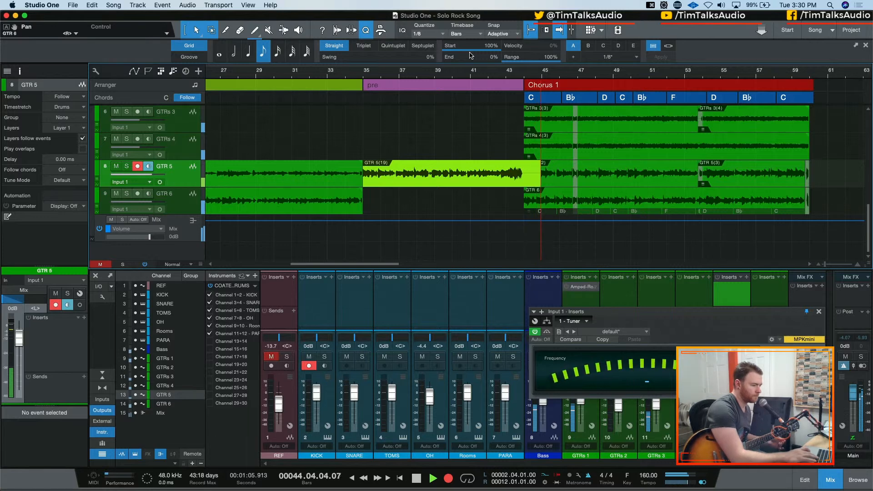
pyautogui.press('space')
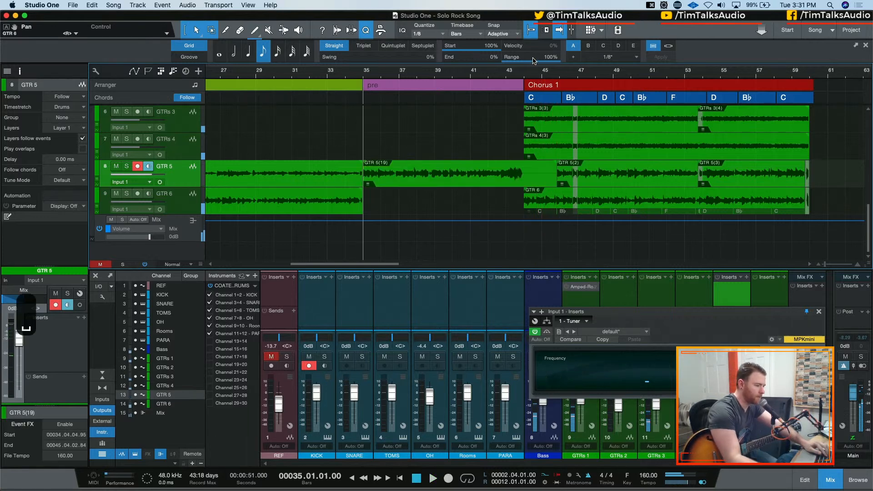
pyautogui.moveTo(557, 181); pyautogui.dragTo(519, 185)
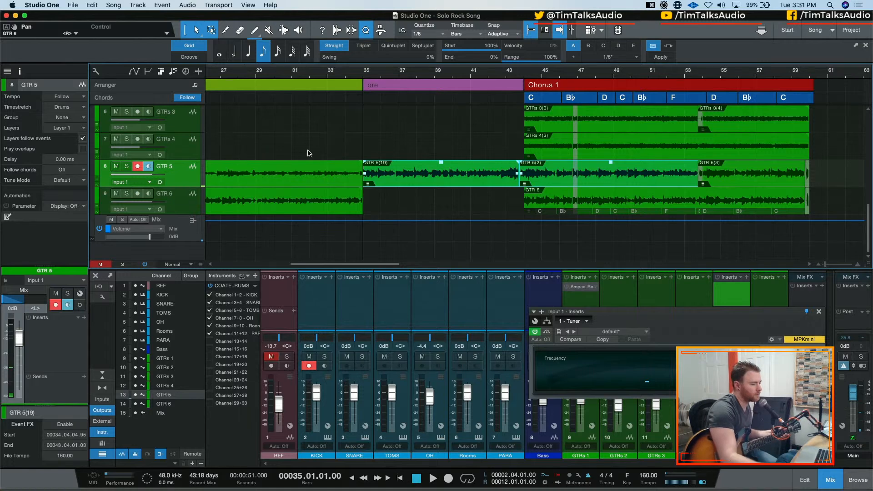
# Step: Mute GTRs 3 and GTRs 4, and switch off input monitoring on GTR 5 while keeping it armed for recording
pyautogui.scroll(1, 273, 145)
pyautogui.click(116, 113)
pyautogui.click(116, 141)
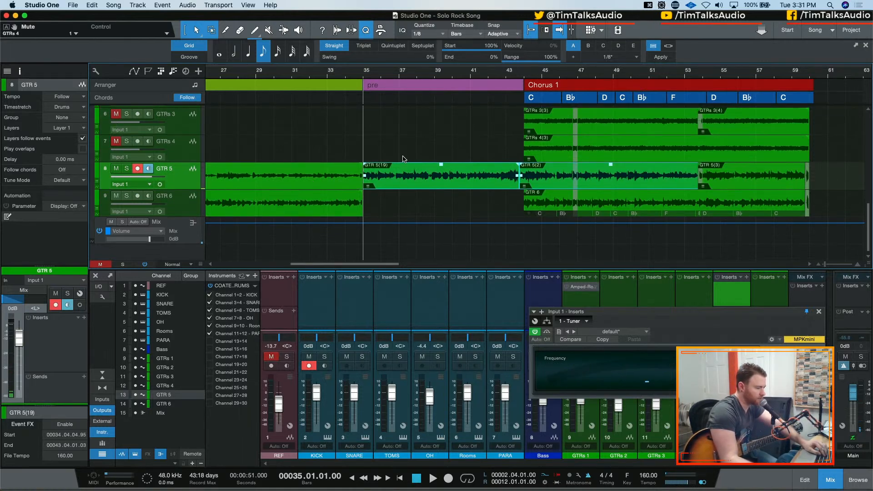
pyautogui.click(138, 166)
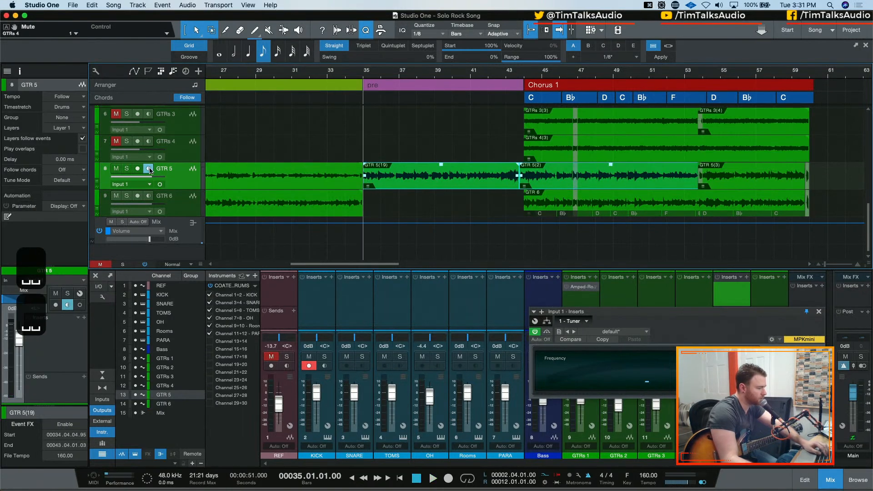
pyautogui.click(150, 170)
pyautogui.click(137, 168)
# Step: Play back the new GTR 5 take twice from bar 35, the second time into Chorus 1
pyautogui.press('space')
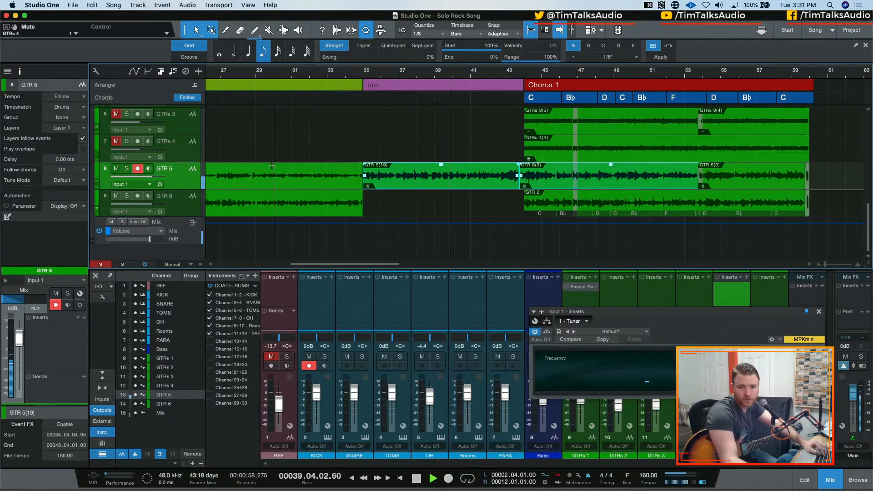
pyautogui.press('space')
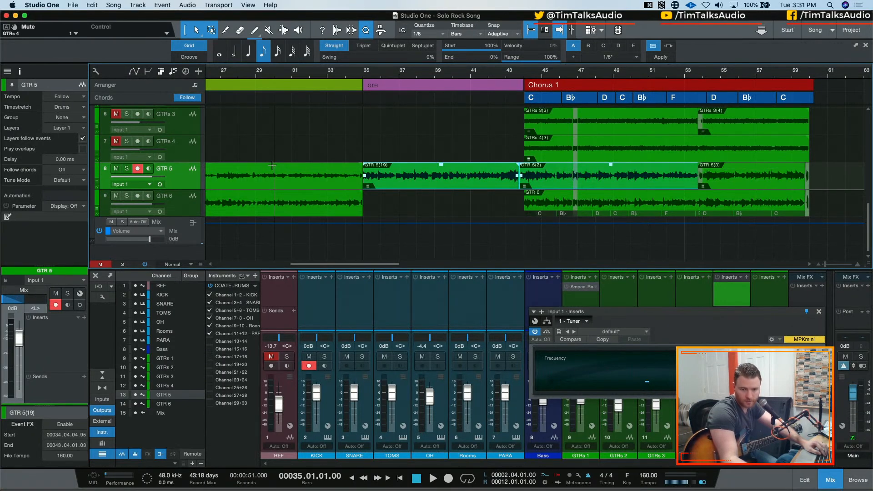
pyautogui.press('space')
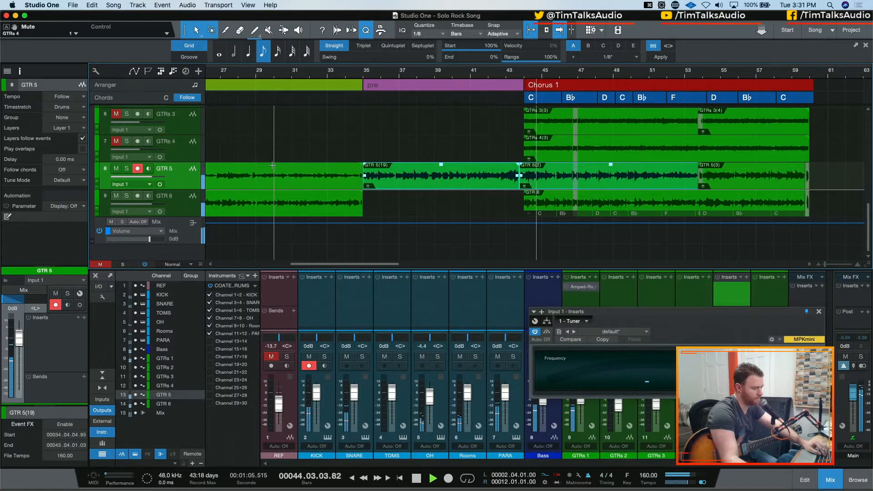
pyautogui.press('space')
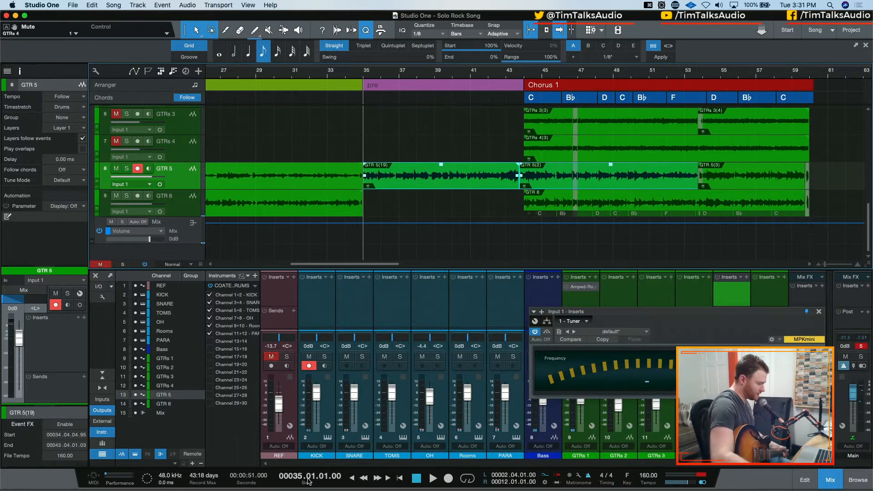
# Step: Disarm the KICK channel and arm GTR 6 for recording instead of GTR 5, with the tuner window moved clear of their mixer controls
pyautogui.click(310, 366)
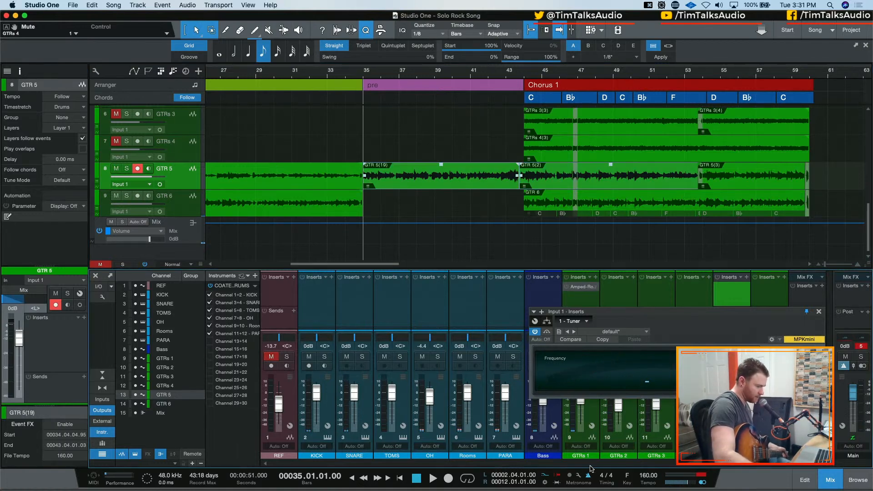
pyautogui.moveTo(772, 314); pyautogui.dragTo(804, 204)
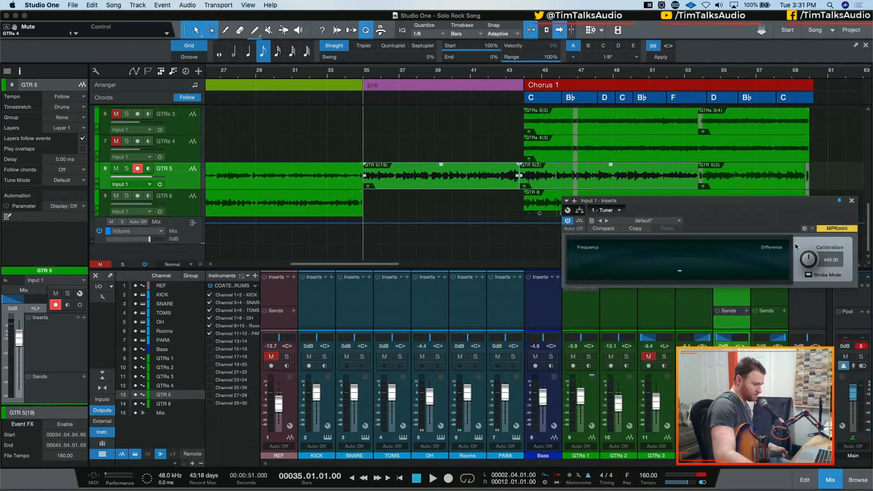
pyautogui.click(724, 366)
pyautogui.click(761, 365)
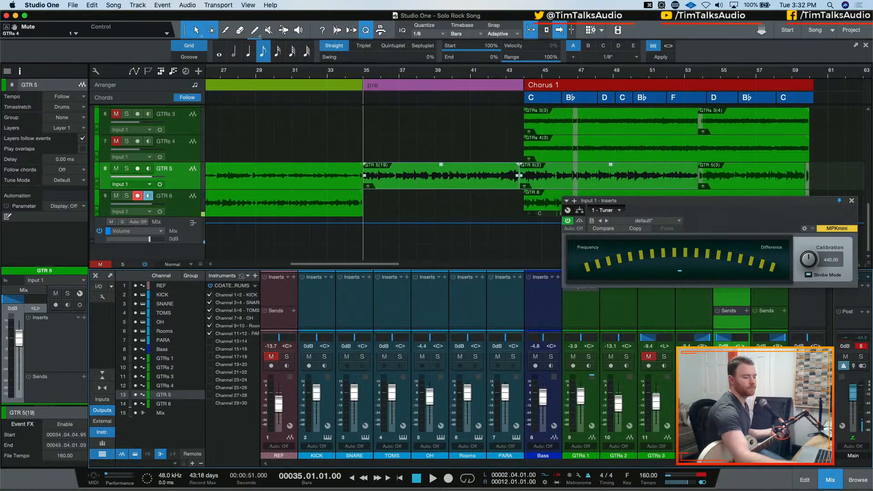
# Step: Record GTR 6 twice from bar 35 into Chorus 1, keeping the second take, and extend the chorus clip back to bar 43, beat 4
pyautogui.press('KP_Multiply')
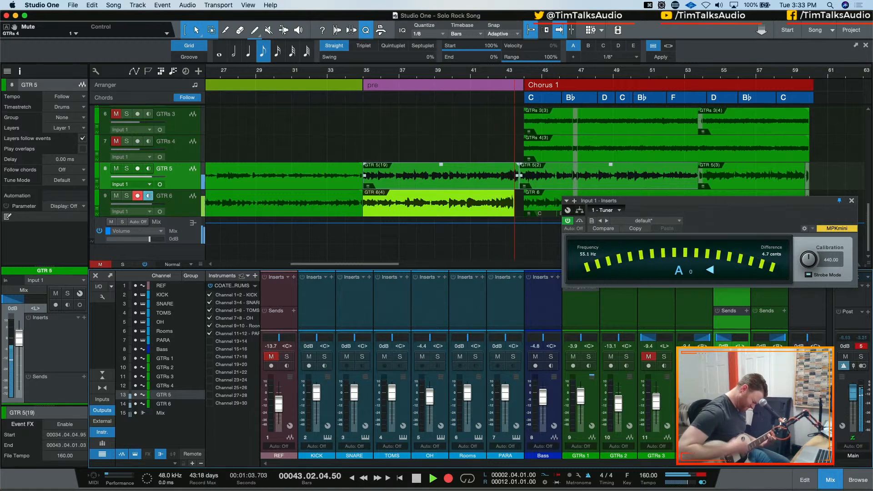
pyautogui.press('space')
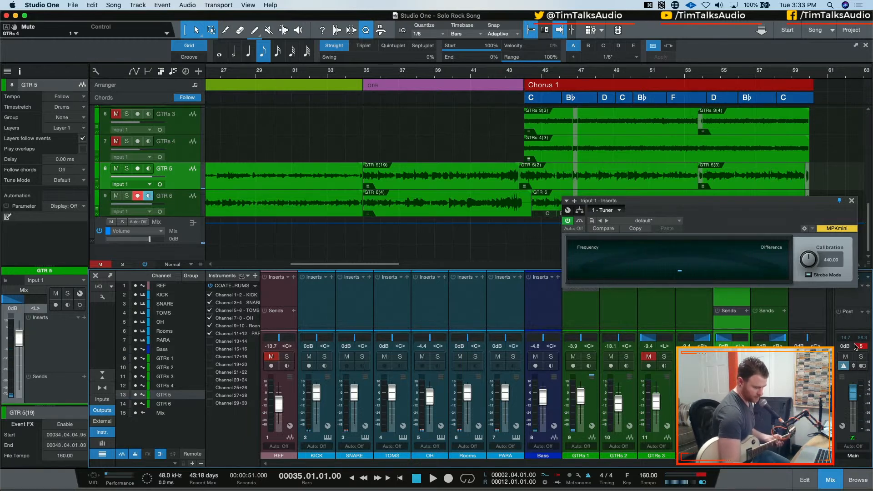
pyautogui.press('KP_Multiply')
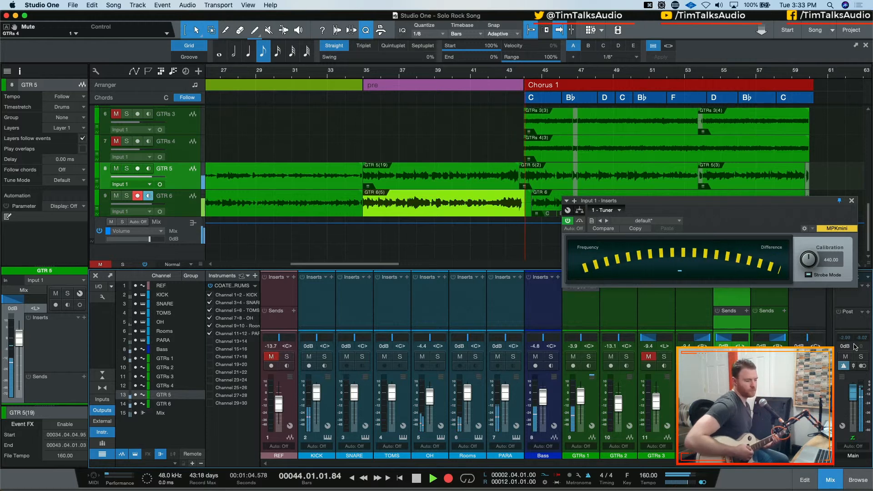
pyautogui.press('space')
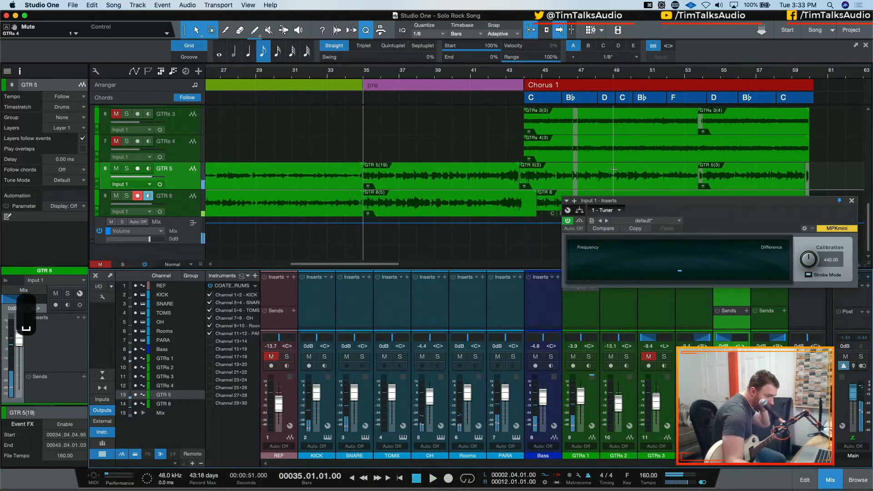
pyautogui.moveTo(536, 208); pyautogui.dragTo(518, 209)
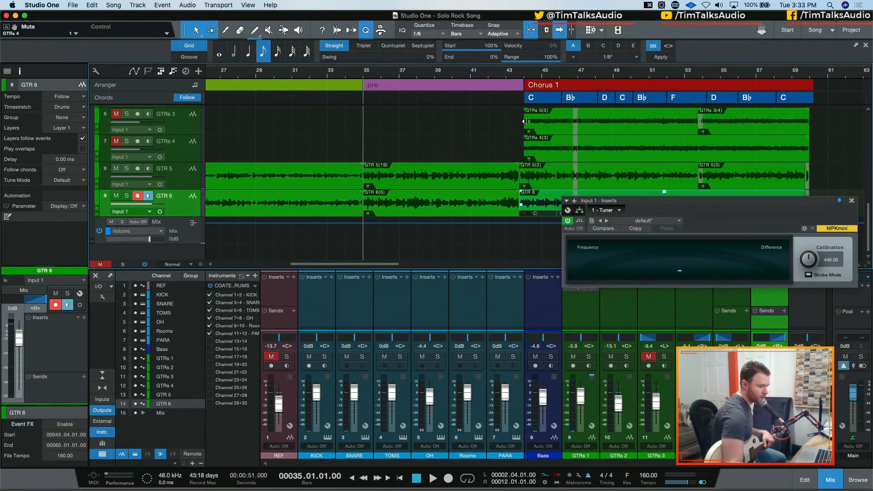
pyautogui.scroll(5, 524, 121)
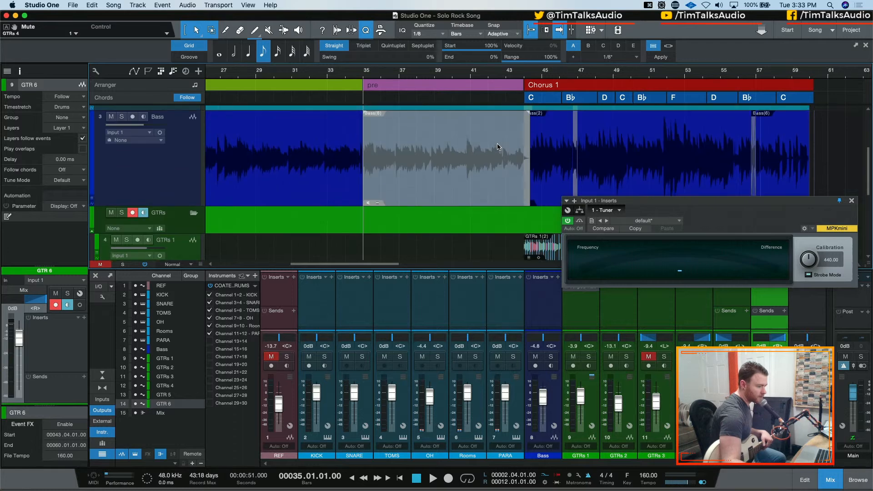
pyautogui.scroll(3, 498, 147)
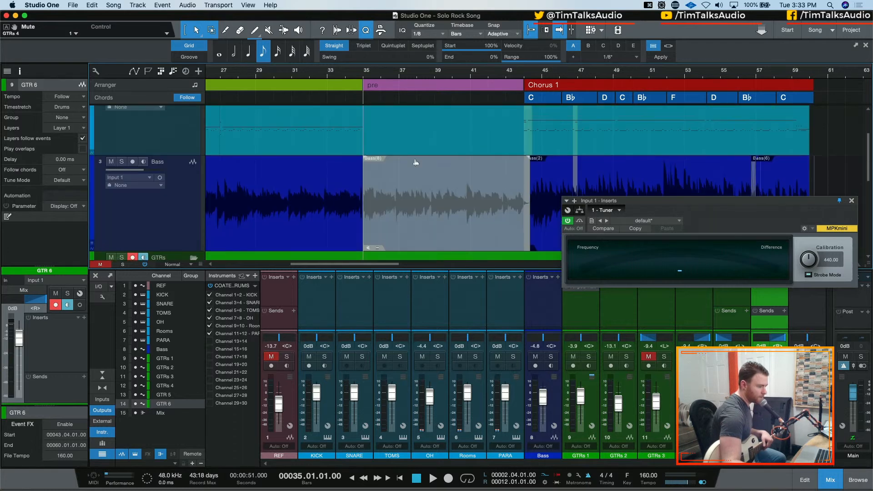
pyautogui.scroll(-6, 146, 182)
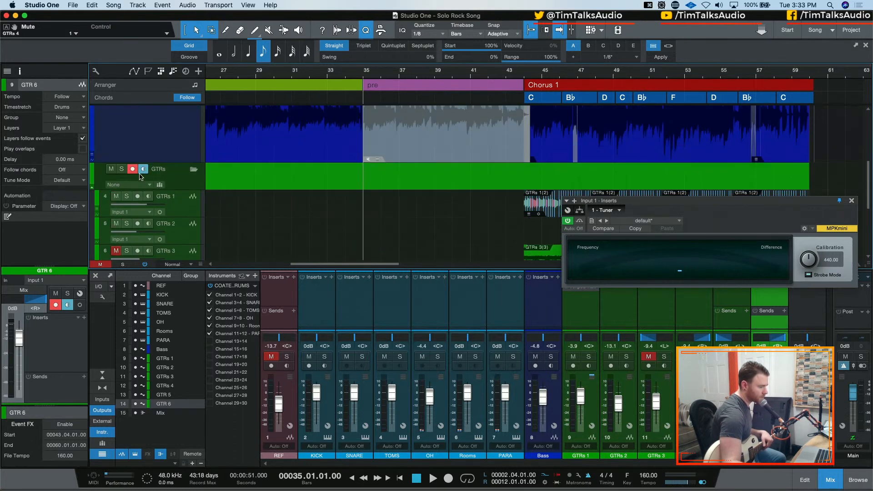
# Step: Arm the Bass track for recording and turn on its input monitoring
pyautogui.scroll(6, 142, 178)
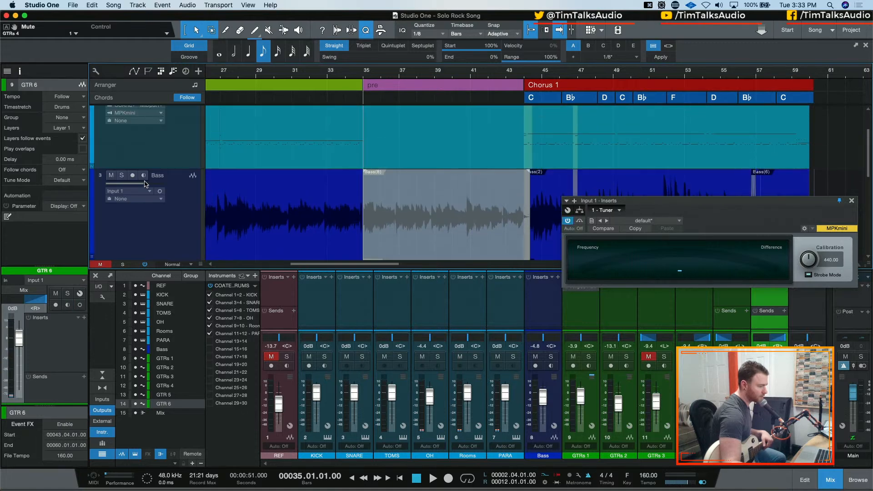
pyautogui.click(132, 175)
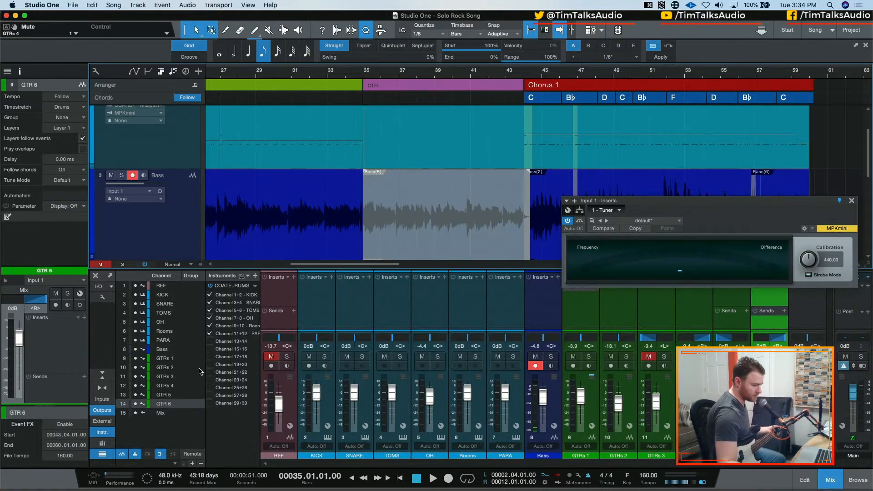
pyautogui.click(555, 366)
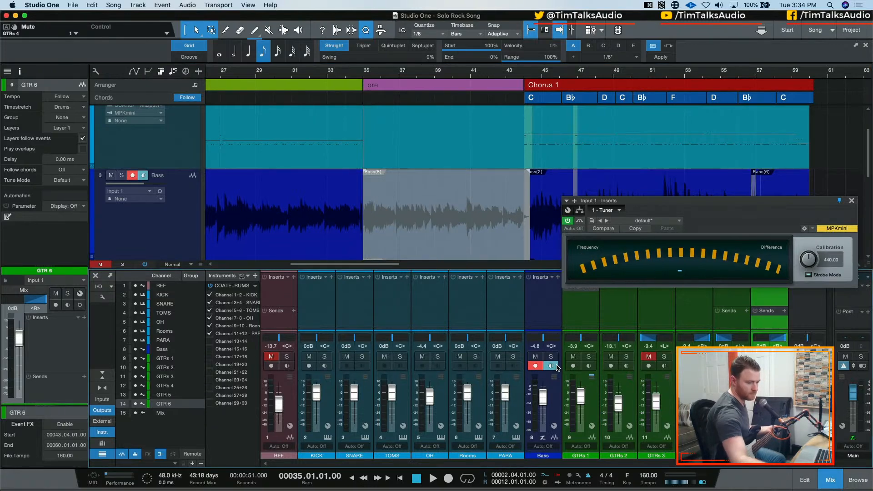
# Step: Record four bass takes from bar 35 into Chorus 1, keeping the fourth, and extend the chorus clip back to bar 44, beat 2
pyautogui.press('KP_Multiply')
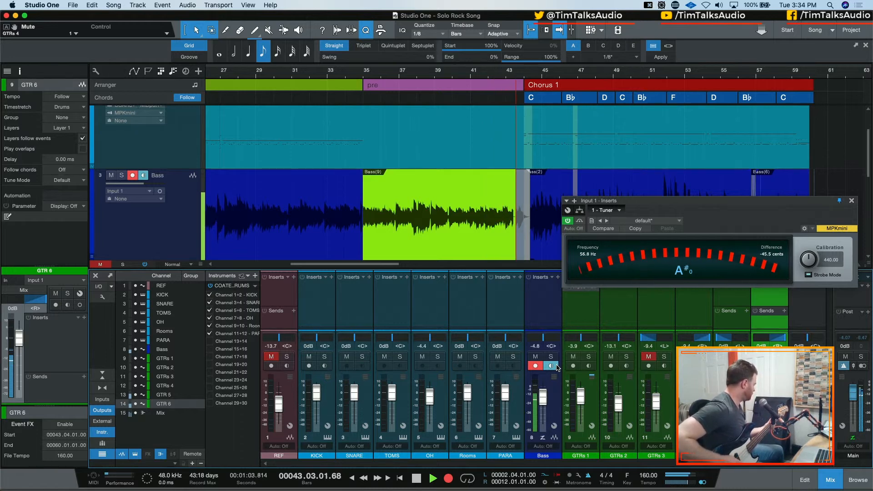
pyautogui.press('space')
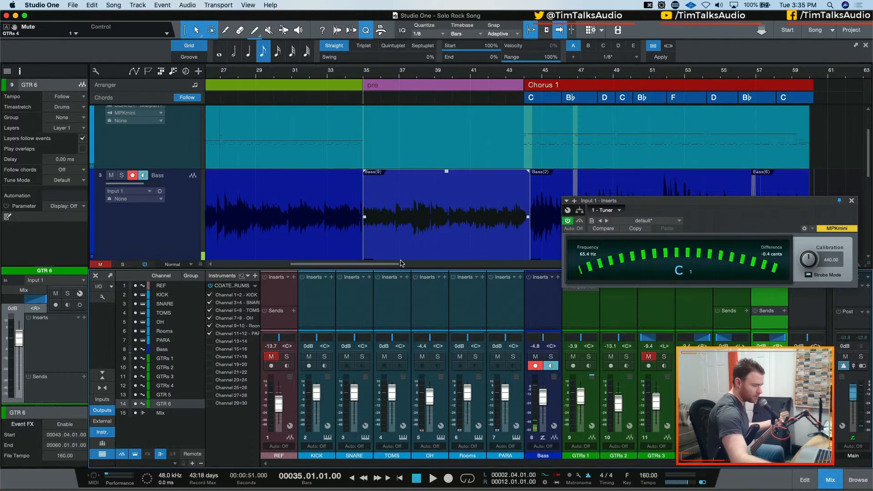
pyautogui.press('KP_Multiply')
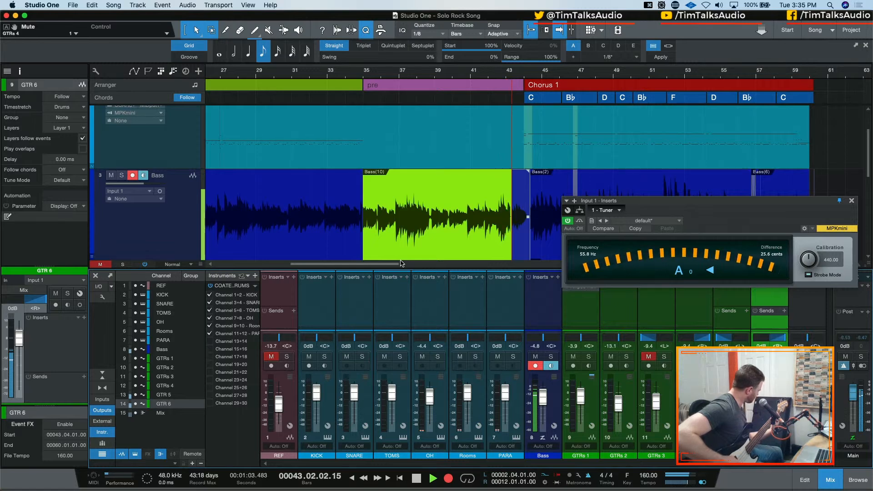
pyautogui.press('space')
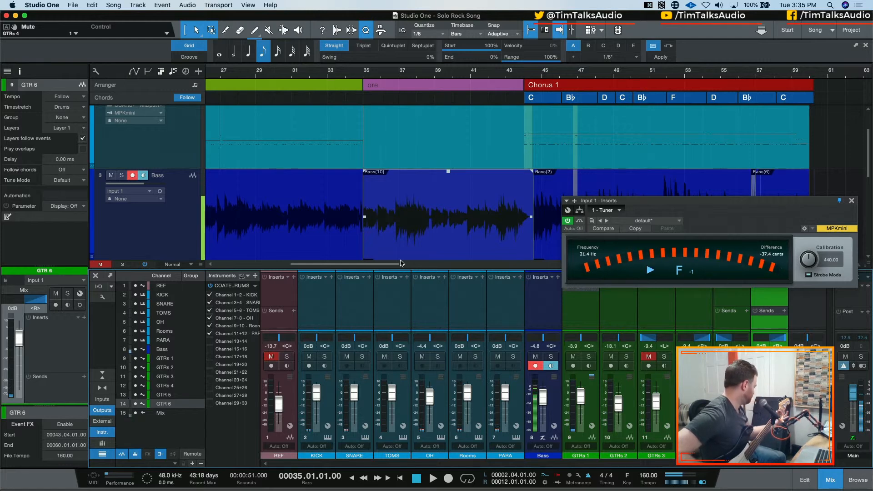
pyautogui.press('KP_Multiply')
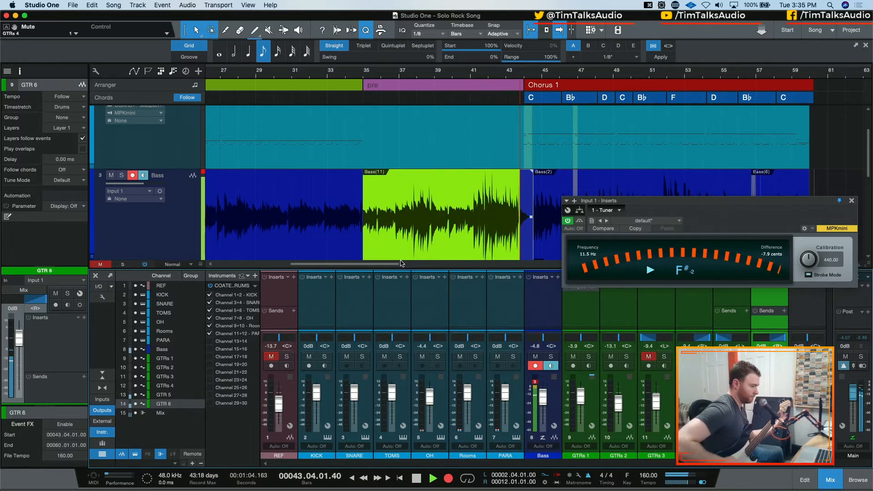
pyautogui.press('space')
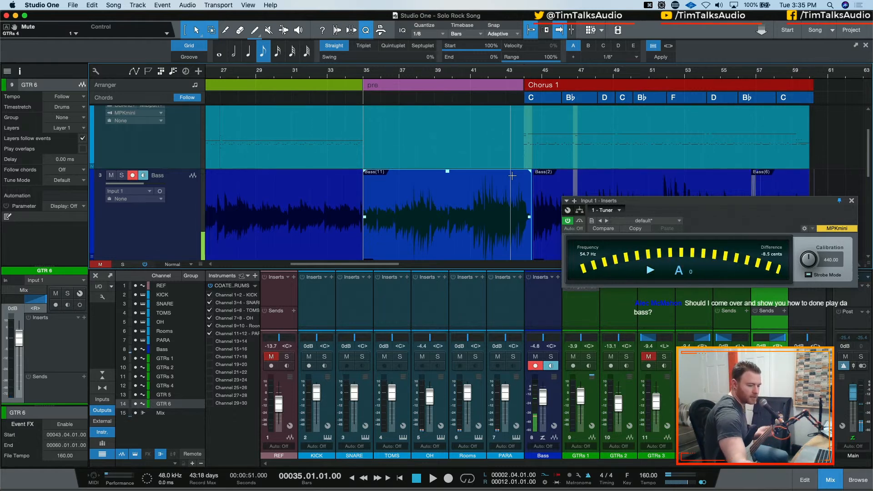
pyautogui.press('KP_Multiply')
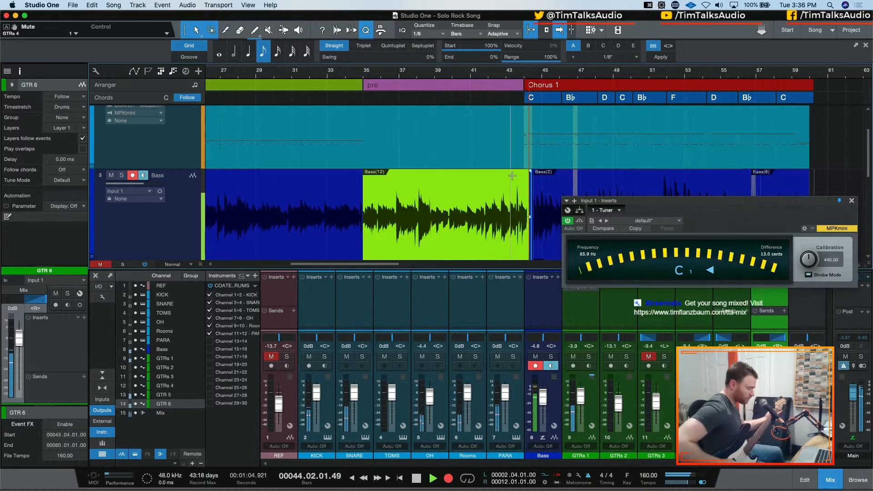
pyautogui.press('space')
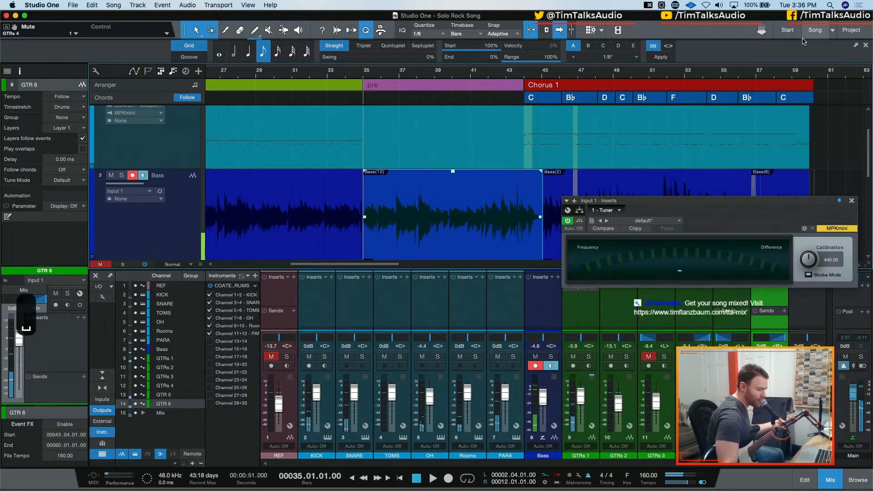
pyautogui.moveTo(545, 254); pyautogui.dragTo(529, 255)
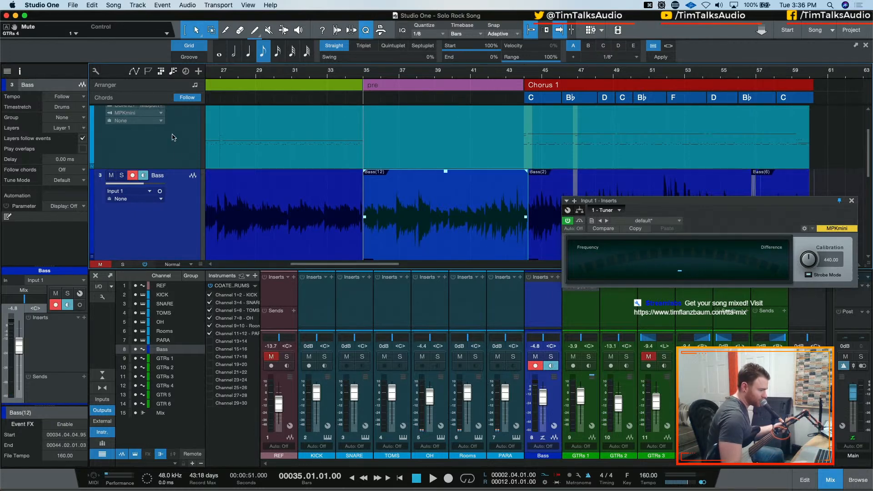
# Step: Disarm the Bass track, switch off its monitoring, and play the take from bar 35 into Chorus 1, toggling the metronome and closing the tuner
pyautogui.click(143, 175)
pyautogui.click(133, 175)
pyautogui.press('space')
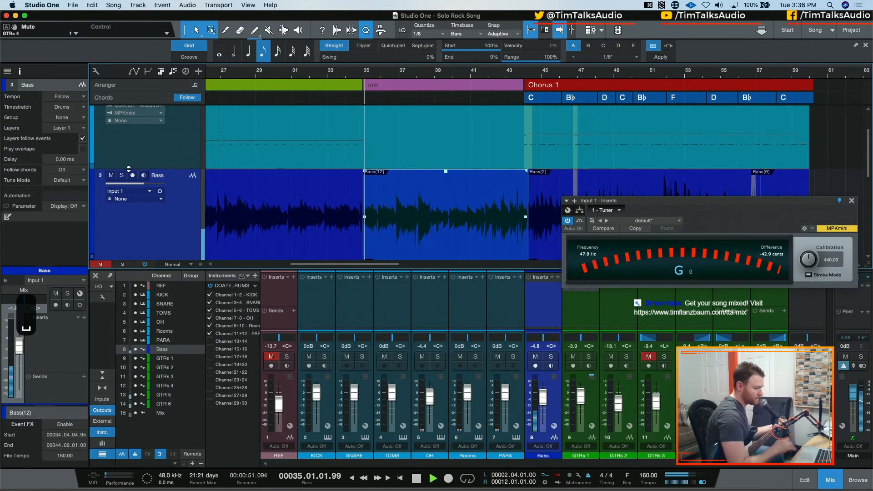
pyautogui.press('c')
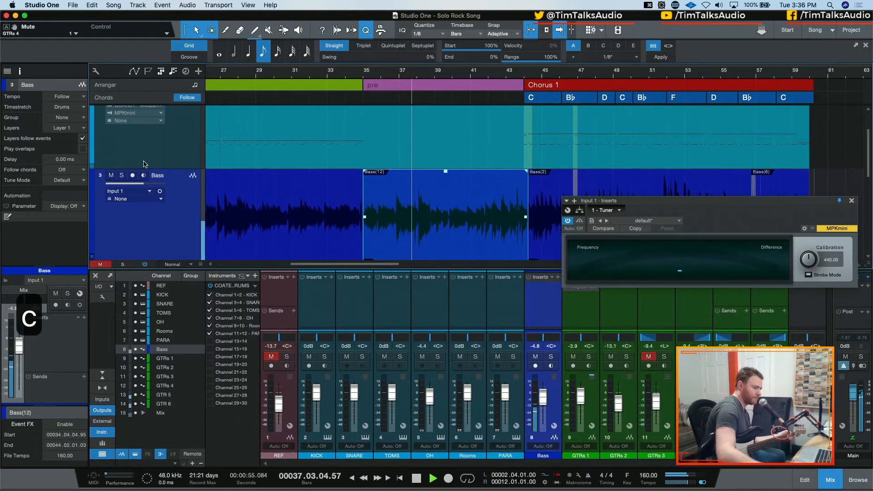
pyautogui.click(852, 201)
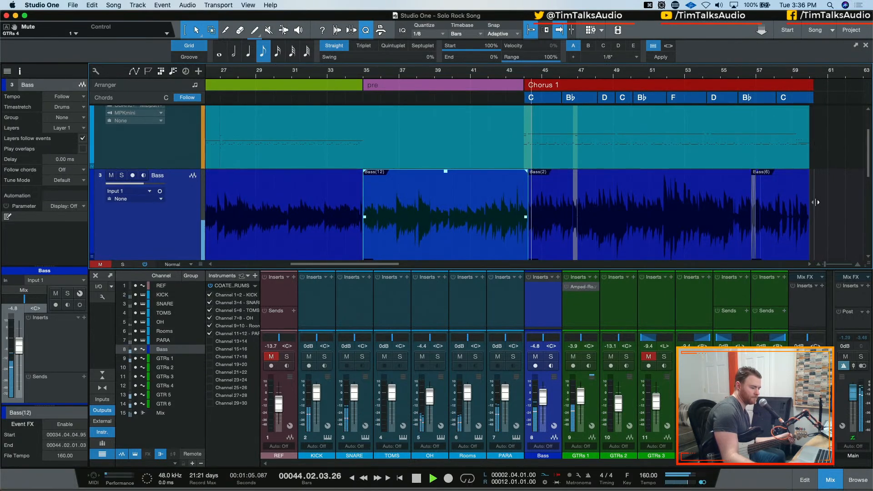
pyautogui.press('space')
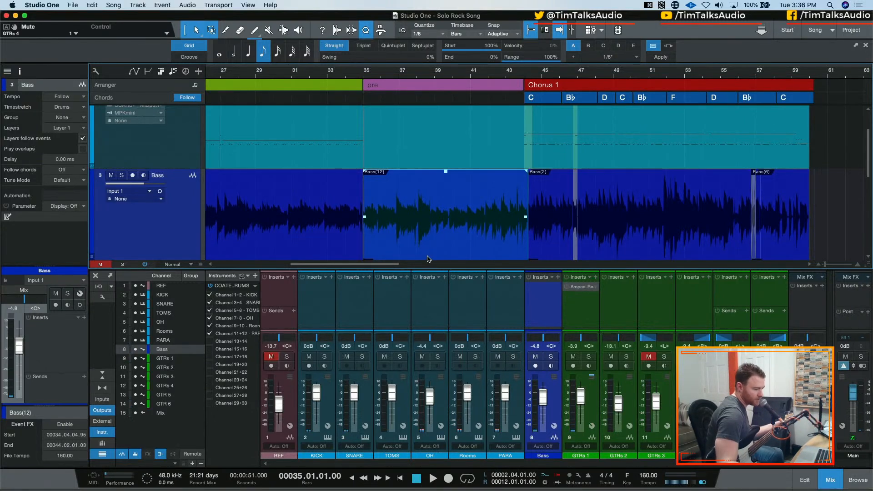
# Step: Play back the end of the bass take from bar 42, beat 4
pyautogui.click(502, 202)
pyautogui.press('space')
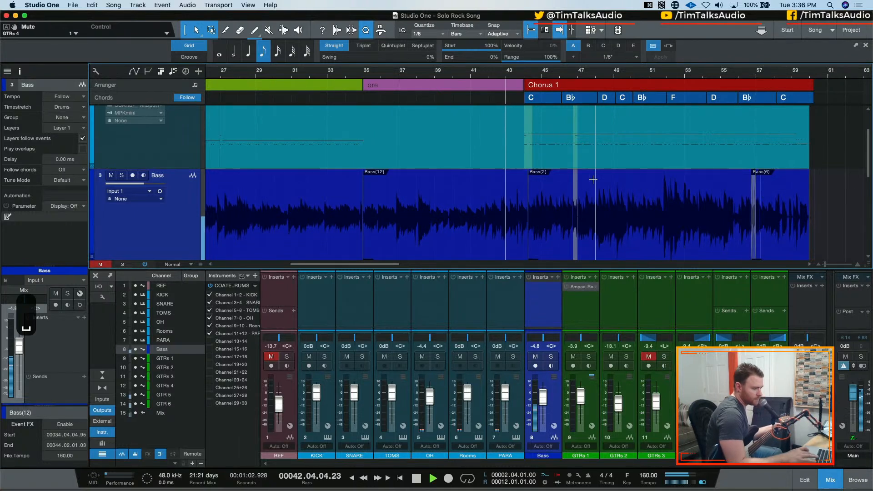
pyautogui.press('space')
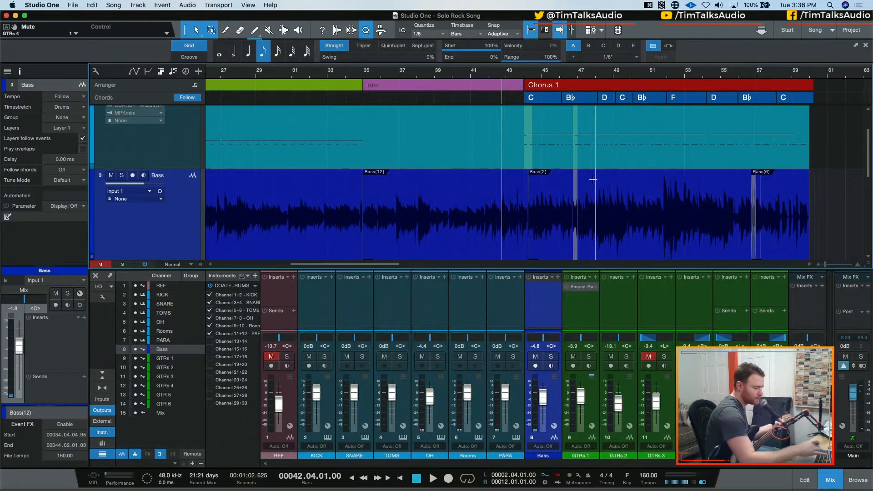
# Step: Re-arm Bass with input monitoring, re-record it from bar 42, beat 4 into Chorus 1, and extend the chorus clip back to bar 44, beat 2
pyautogui.press('c')
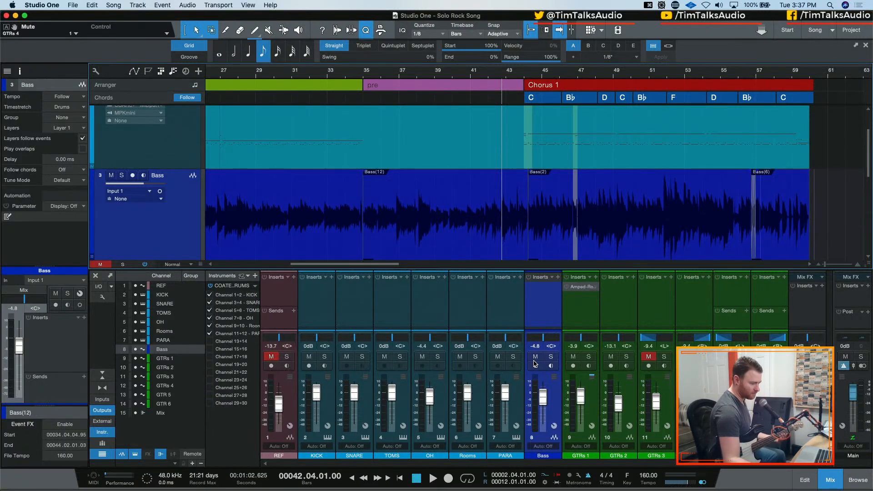
pyautogui.press('KP_Multiply')
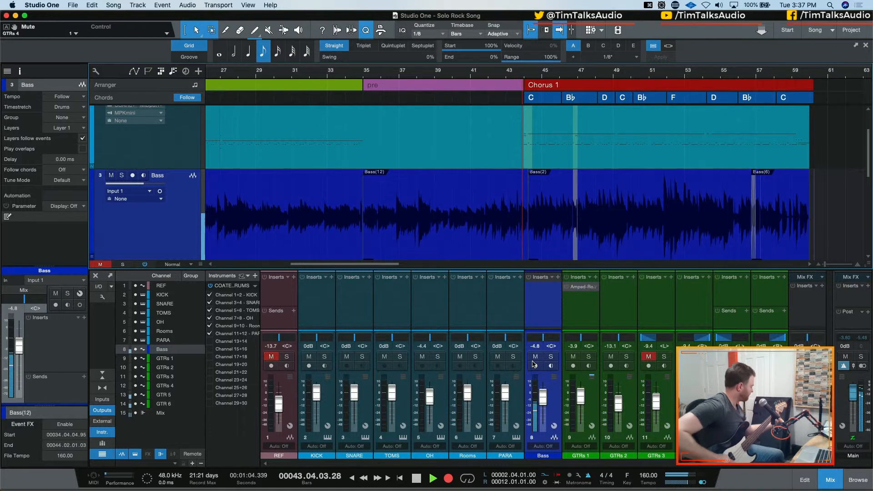
pyautogui.press('space')
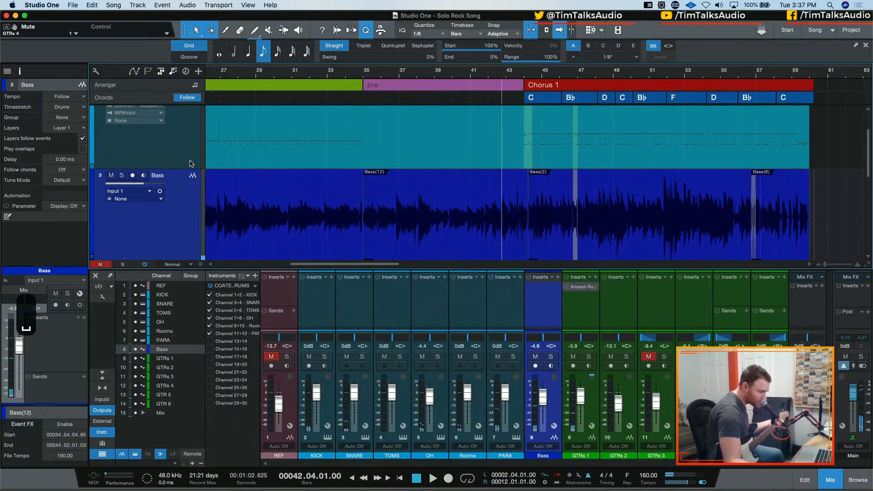
pyautogui.click(132, 175)
pyautogui.click(143, 176)
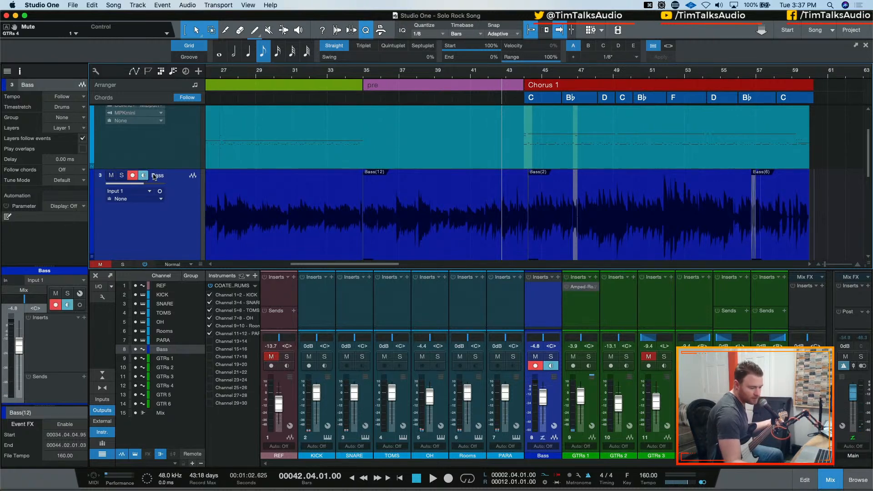
pyautogui.press('KP_Multiply')
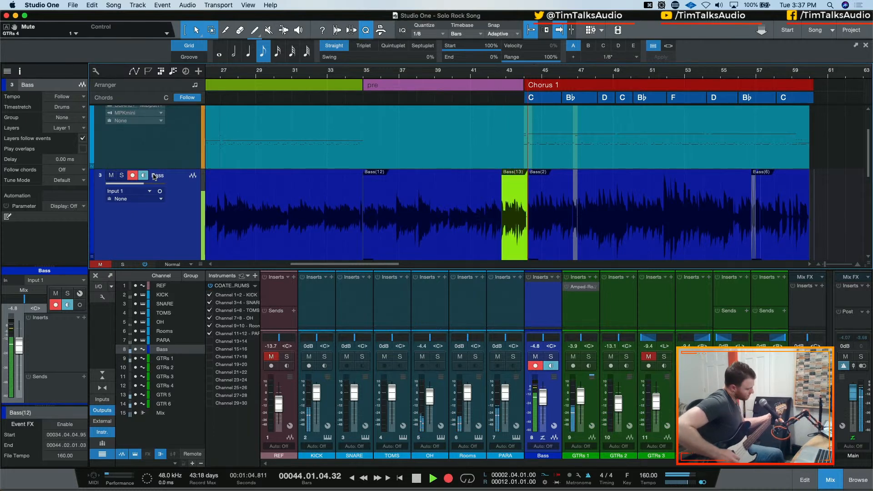
pyautogui.press('space')
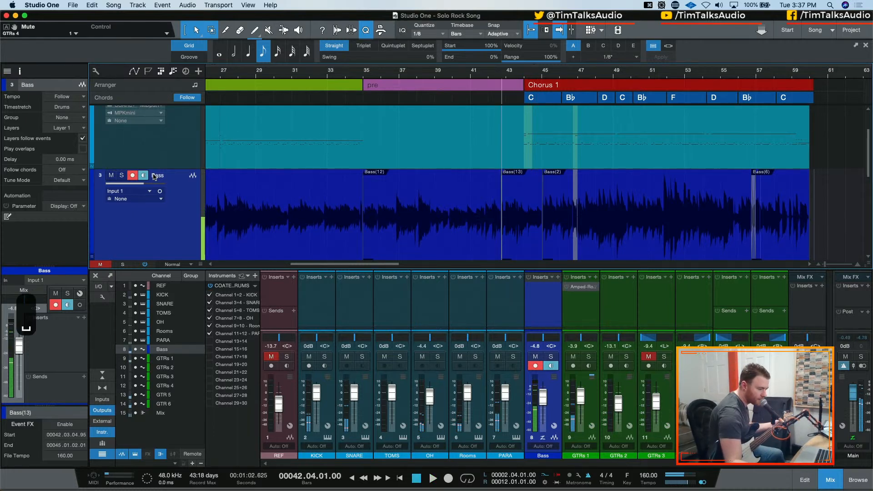
pyautogui.click(543, 242)
pyautogui.moveTo(543, 242); pyautogui.dragTo(530, 245)
# Step: Play back the patched bass part from bar 34, beat 4, and save the song
pyautogui.click(359, 75)
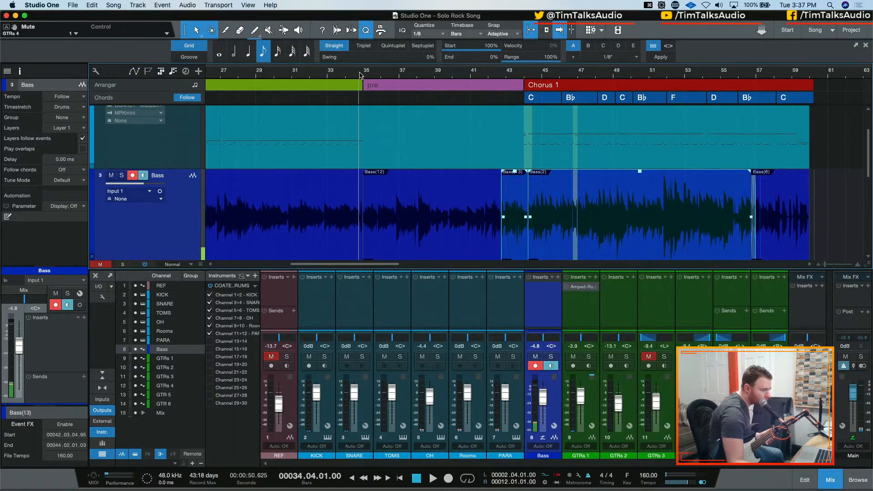
pyautogui.press('space')
pyautogui.press('space')
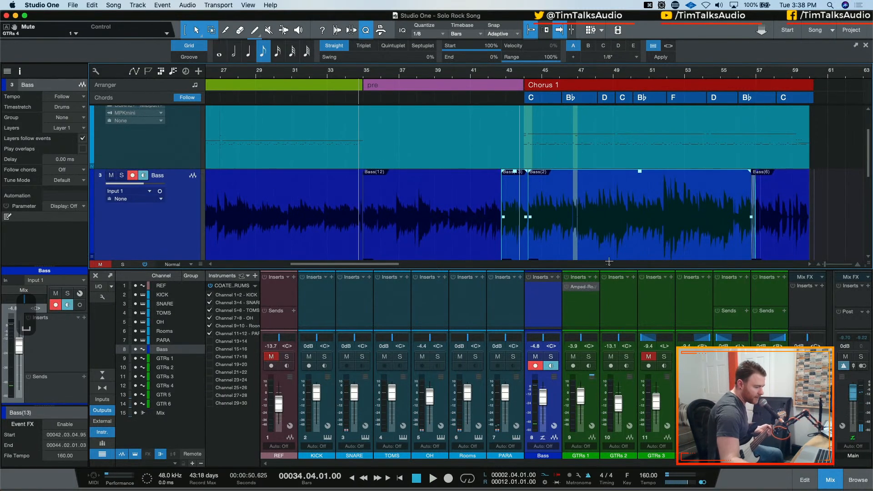
pyautogui.press('space')
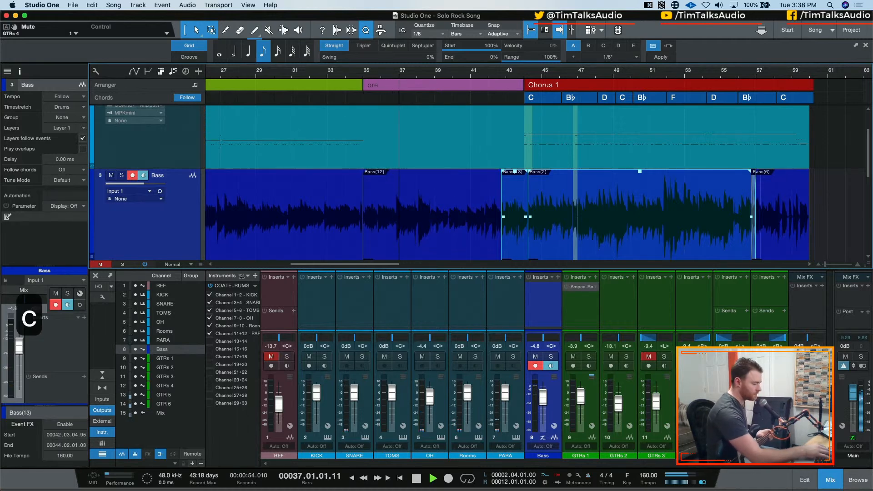
pyautogui.press('super+s')
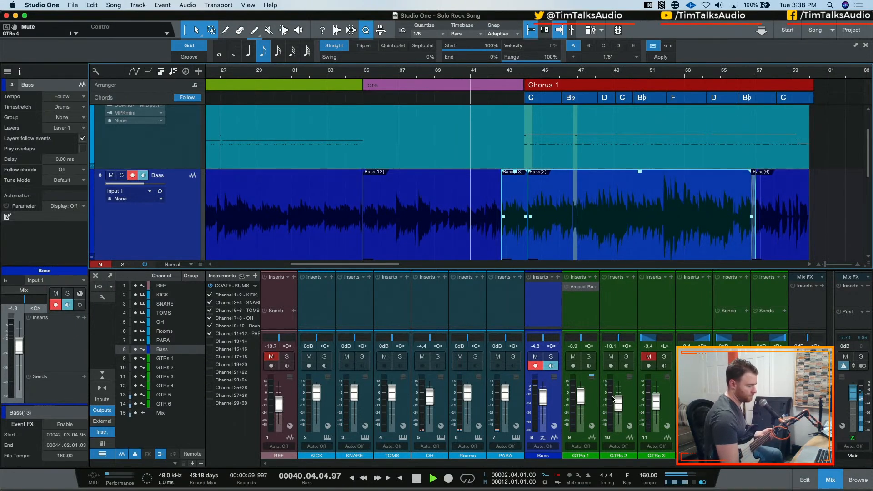
# Step: Switch off input monitoring and recording on the Bass track, and let playback reach the end of the pre section before stopping
pyautogui.click(552, 366)
pyautogui.click(536, 366)
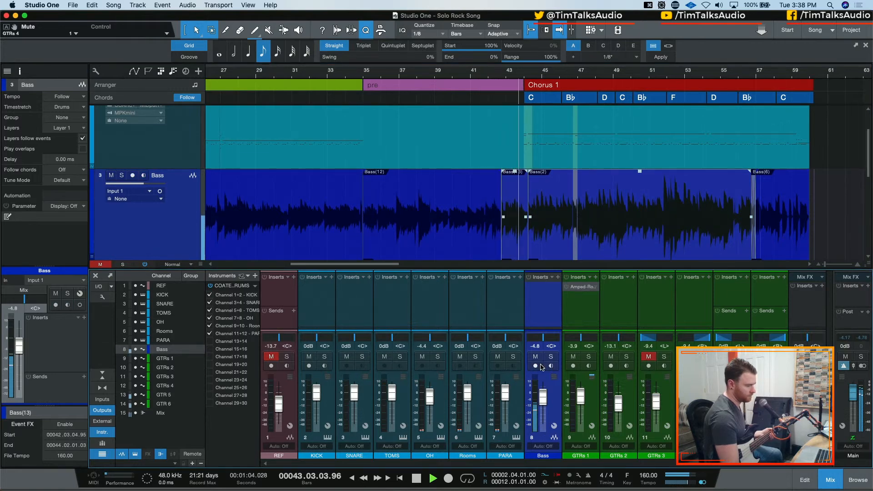
pyautogui.press('space')
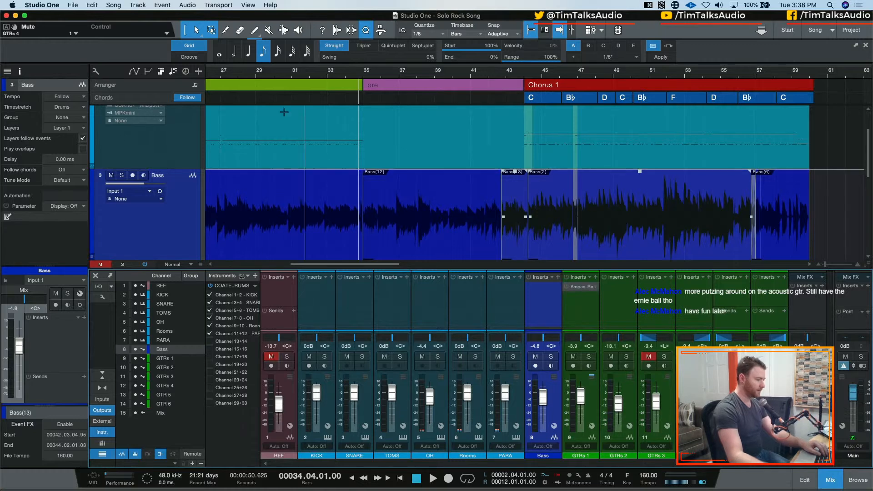
# Step: Open the Drums part for note editing, play it from bar 29, and bring the empty pre section from bar 35 into close view
pyautogui.click(258, 75)
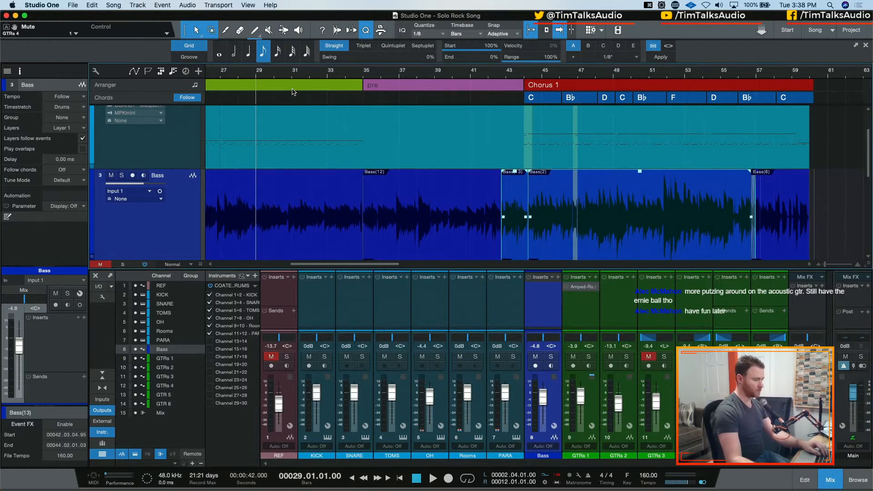
pyautogui.doubleClick(432, 165)
pyautogui.press('space')
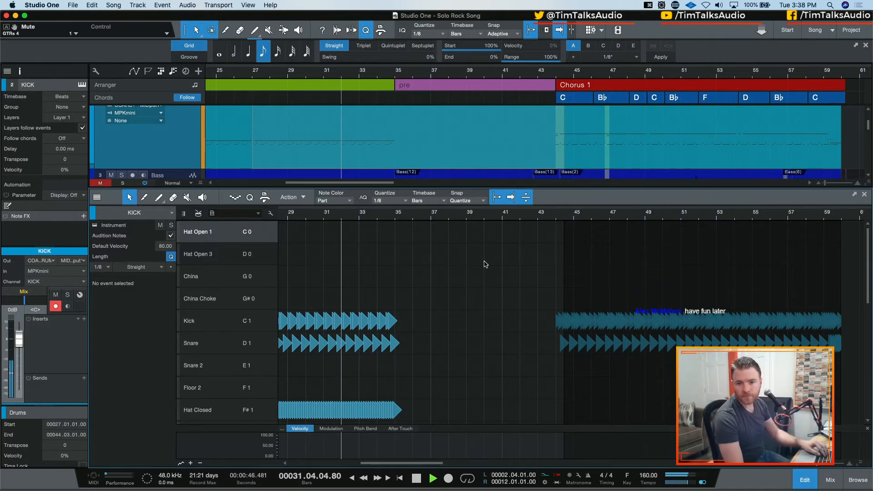
pyautogui.press('space')
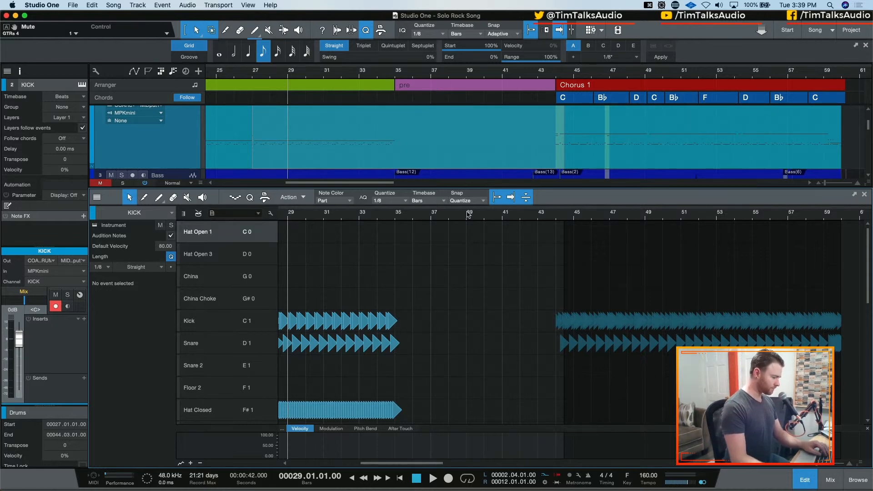
pyautogui.press('e')
pyautogui.press('e')
pyautogui.press('w')
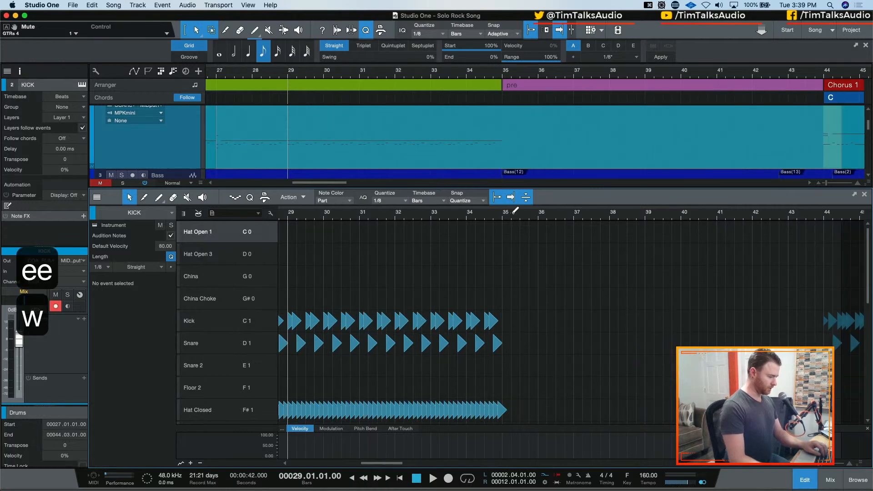
pyautogui.scroll(-1, 468, 277)
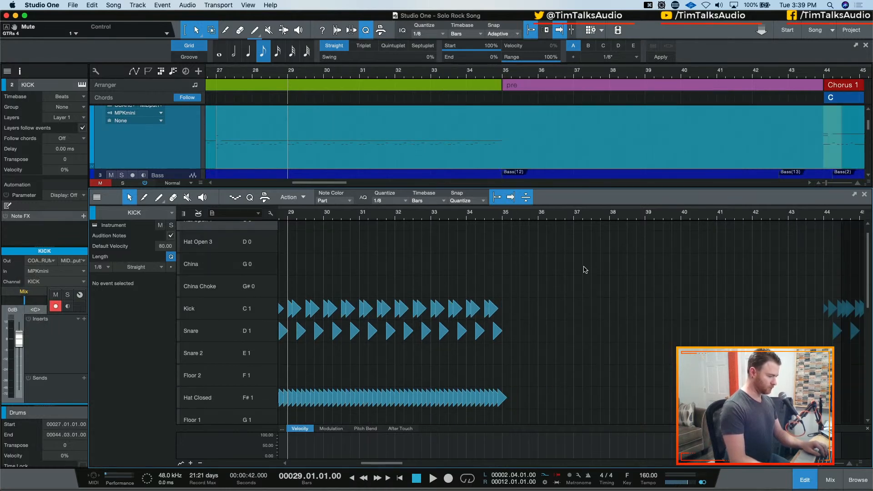
# Step: Play the drums from bar 29 and extend the Chorus 1 drum part back to bar 43, beat 4
pyautogui.scroll(1, 582, 271)
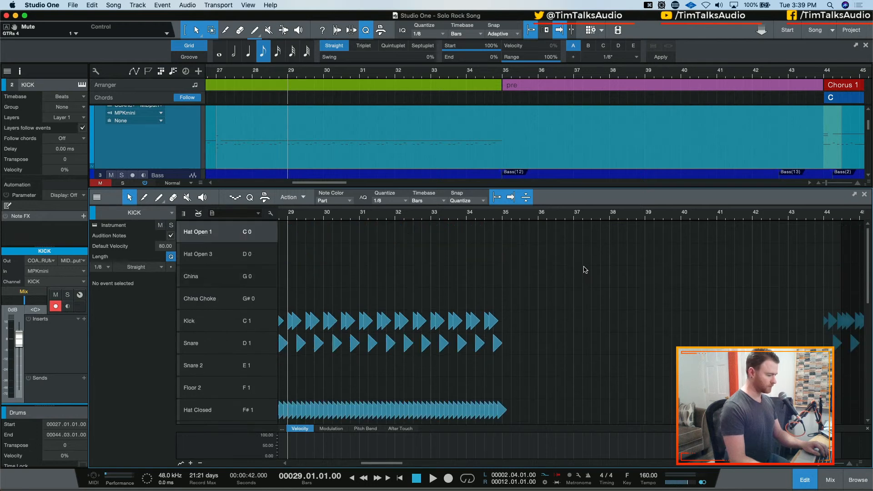
pyautogui.press('space')
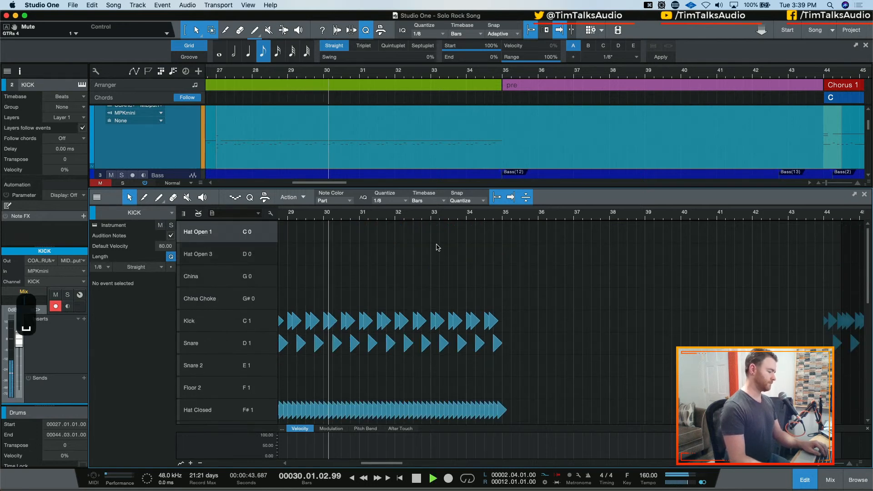
pyautogui.scroll(-1, 438, 254)
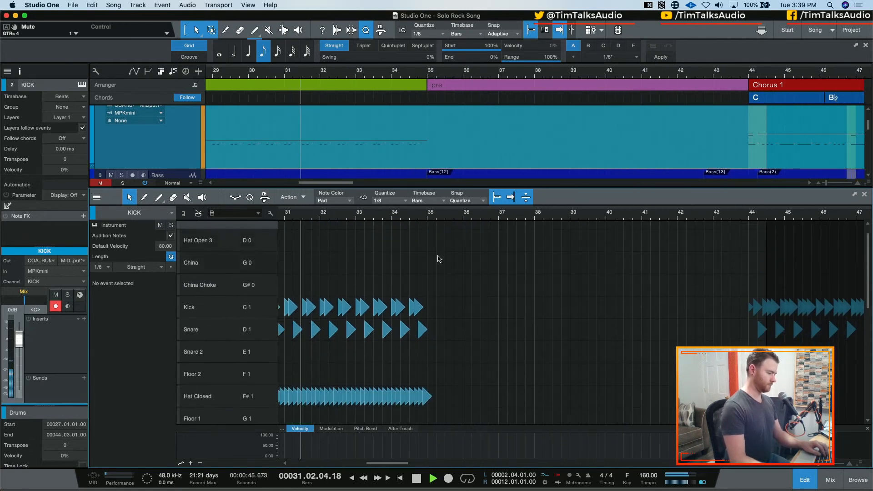
pyautogui.scroll(-1, 439, 257)
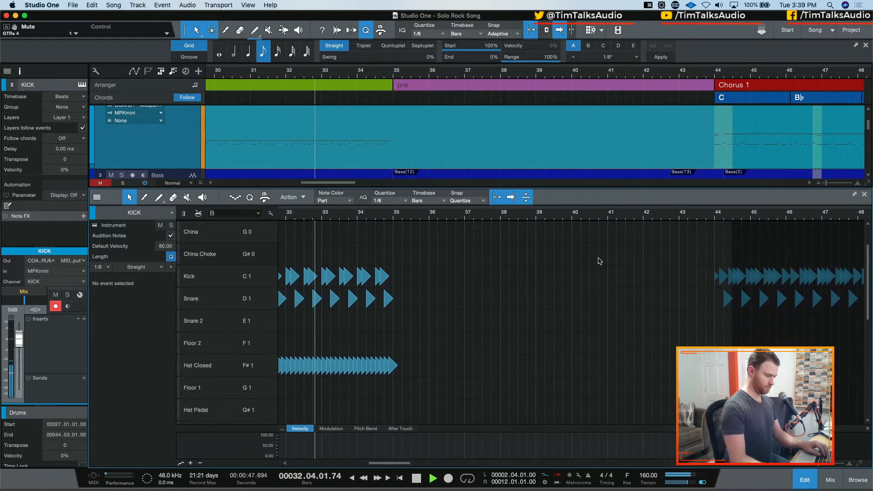
pyautogui.click(714, 150)
pyautogui.moveTo(713, 151); pyautogui.dragTo(706, 151)
pyautogui.press('space')
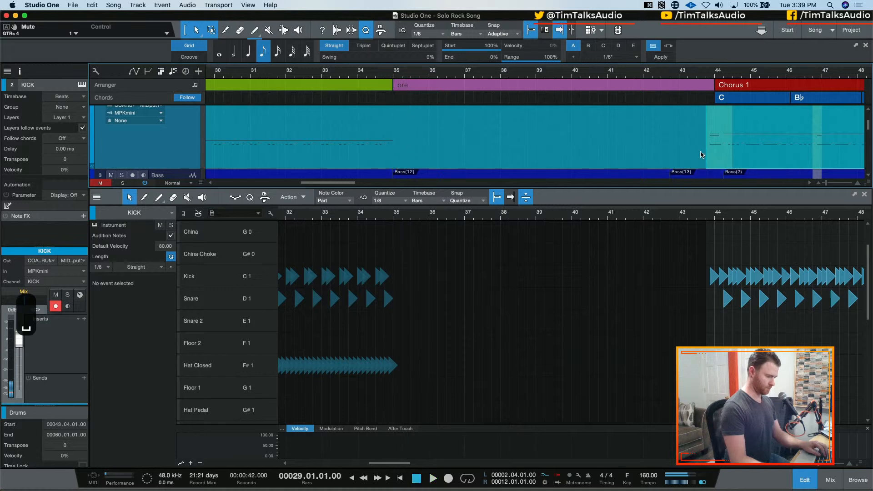
# Step: Fill the pre section with eighth-note Hat Open 2 hits from bar 35 to the end of its drum part, and play them back
pyautogui.click(394, 73)
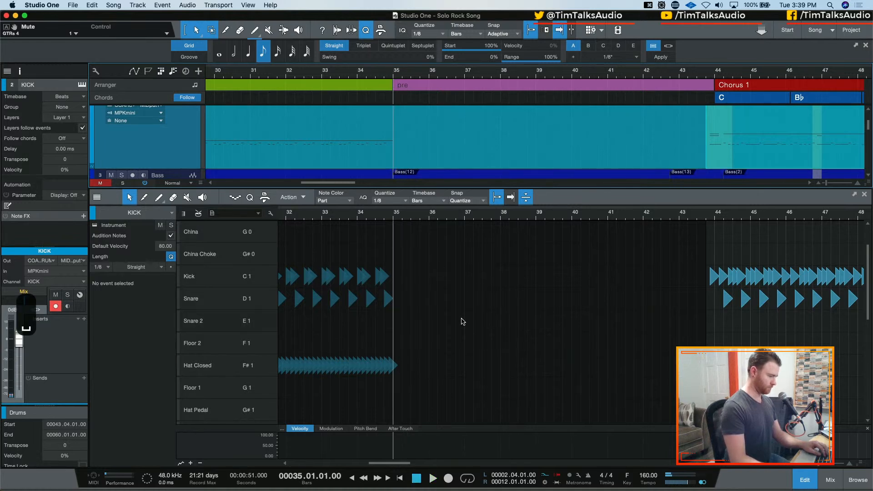
pyautogui.scroll(-1, 423, 293)
pyautogui.scroll(-6, 423, 291)
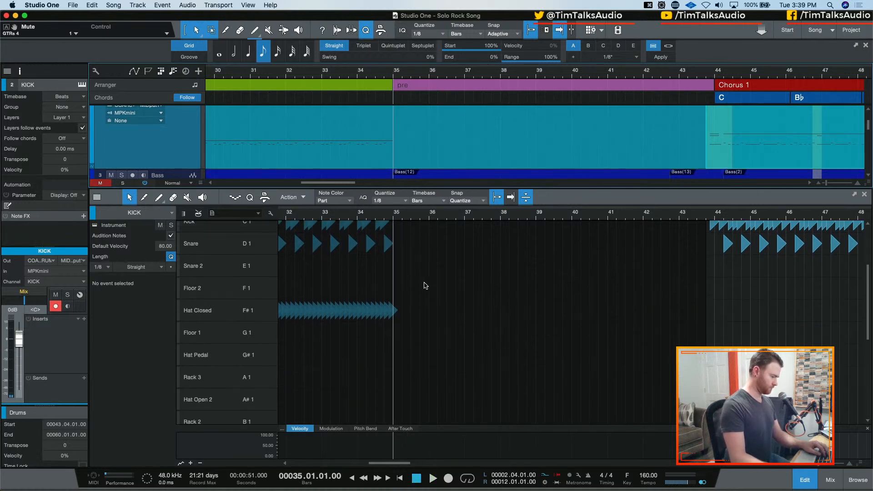
pyautogui.scroll(-4, 425, 285)
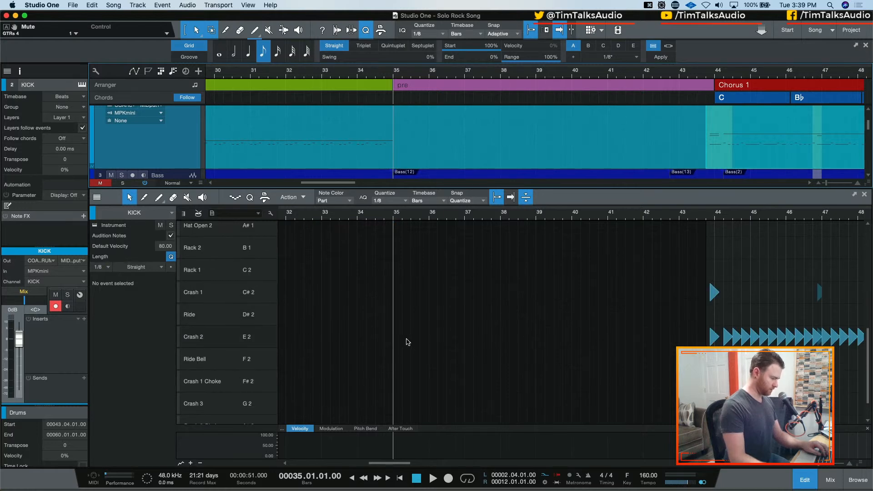
pyautogui.click(219, 231)
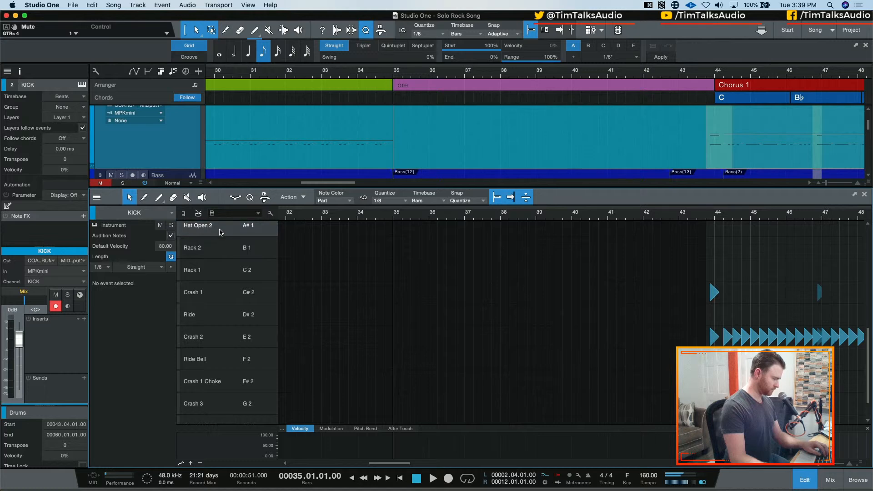
pyautogui.scroll(3, 220, 232)
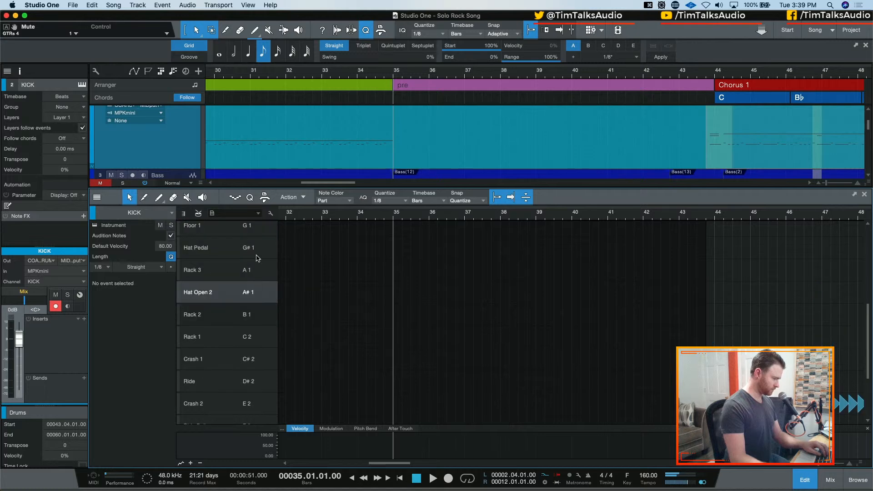
pyautogui.click(438, 154)
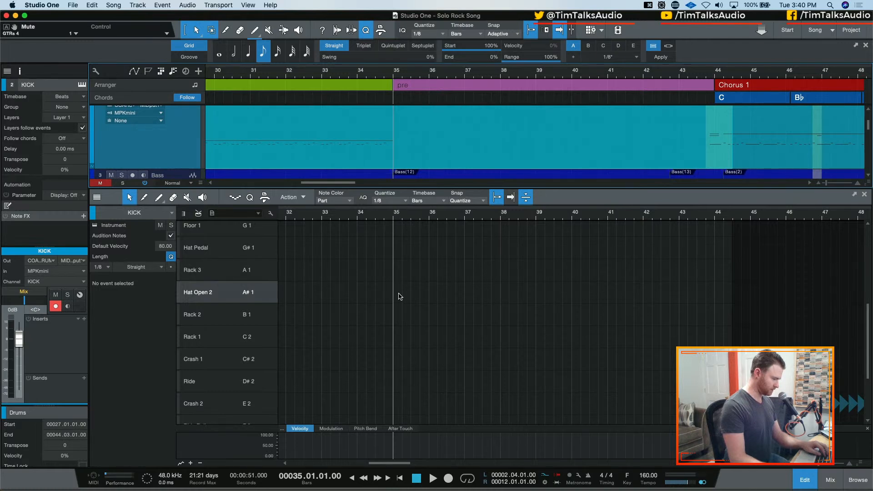
pyautogui.moveTo(395, 295); pyautogui.dragTo(731, 293)
pyautogui.press('space')
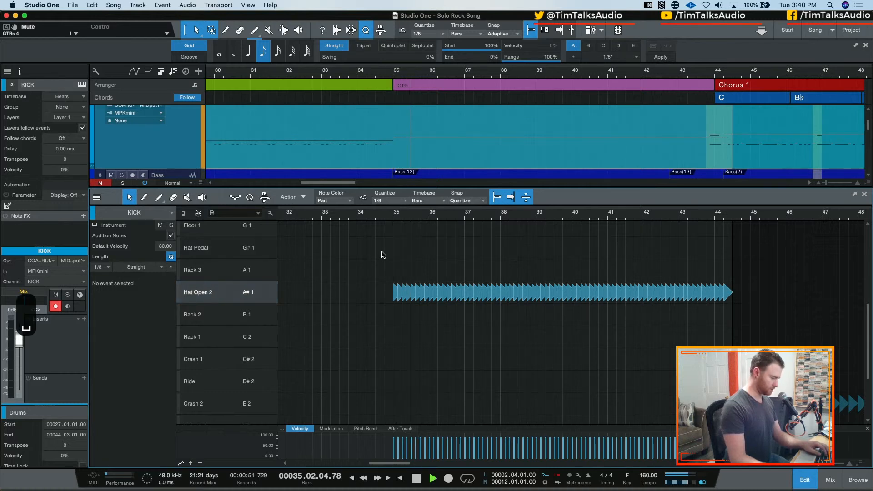
pyautogui.press('space')
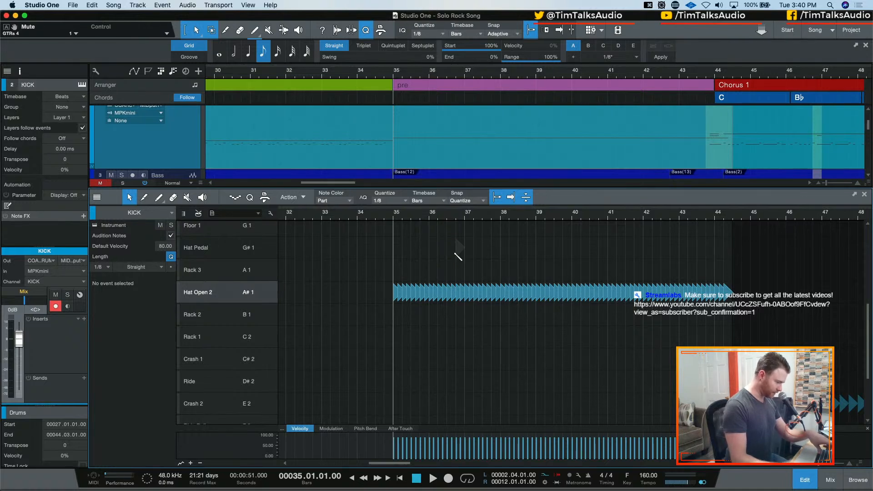
# Step: Try an eighth-note Hat Pedal row in the pre section, undo it, and set the note editor's quantize to 1/4
pyautogui.moveTo(425, 247); pyautogui.dragTo(598, 248)
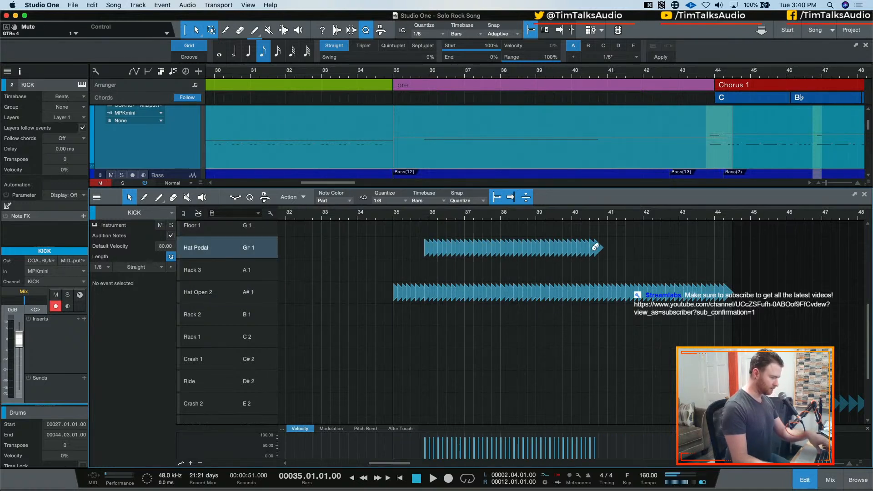
pyautogui.press('super+z')
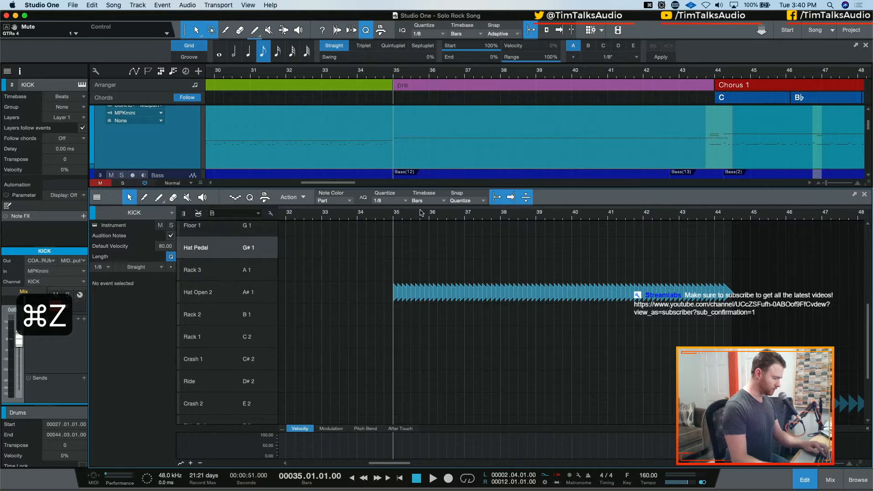
pyautogui.click(389, 204)
pyautogui.click(407, 220)
# Step: Try a quarter-note Hat Pedal row above the open hi-hats in the pre section and delete it
pyautogui.moveTo(411, 247); pyautogui.dragTo(598, 255)
pyautogui.moveTo(401, 219); pyautogui.dragTo(676, 259)
pyautogui.press('BackSpace')
pyautogui.click(453, 268)
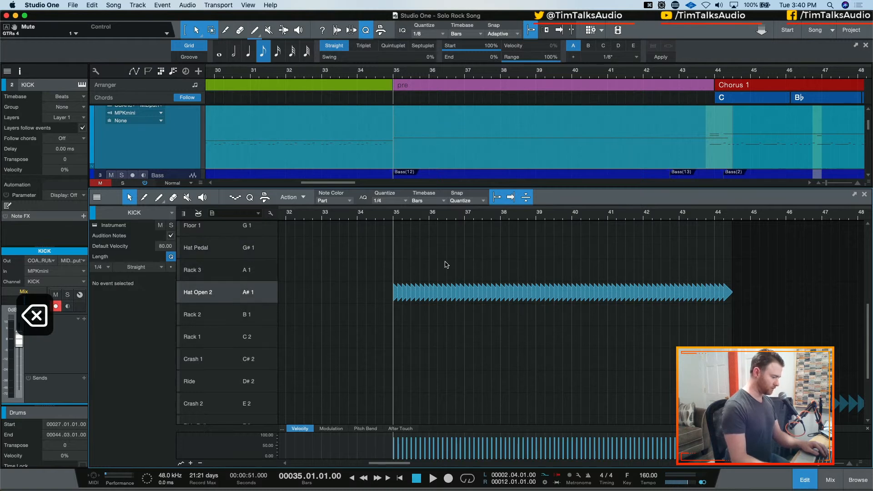
# Step: Play the pre section's open hi-hat pattern from bar 35 in a closer view
pyautogui.press('e')
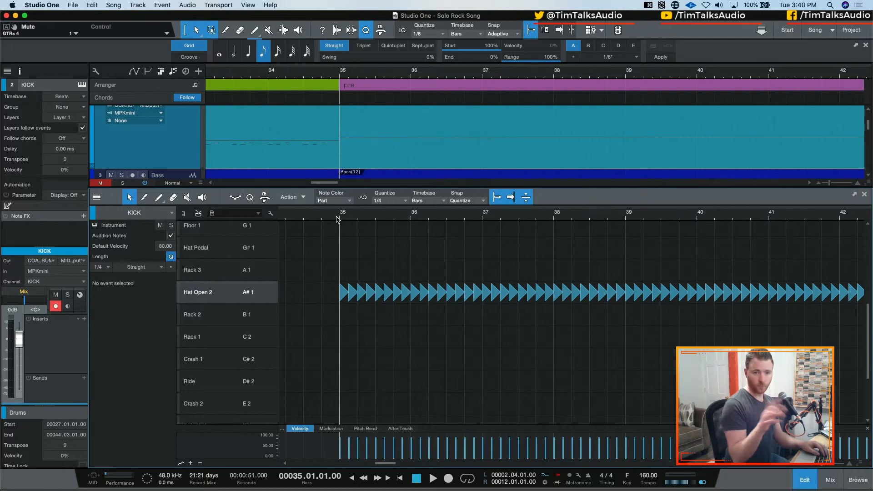
pyautogui.press('space')
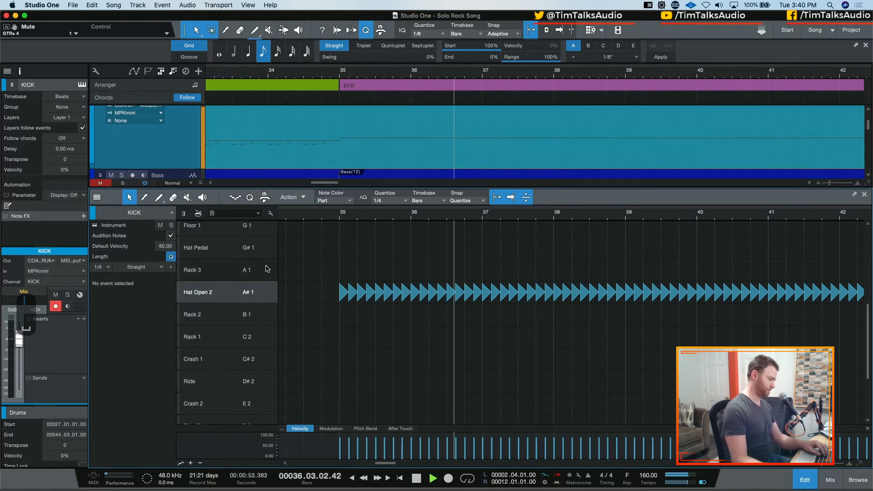
pyautogui.press('space')
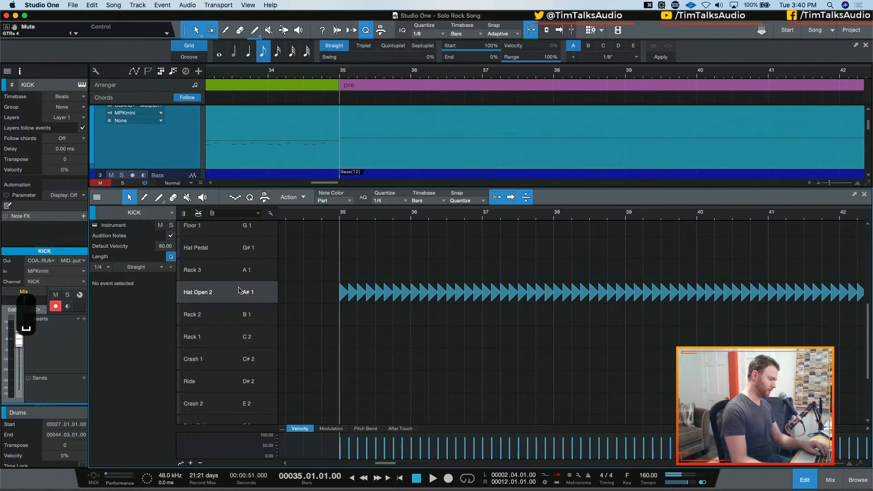
# Step: Audition Crash 2 and compare the pre section's open hi-hat row with the cymbal patterns in the surrounding sections
pyautogui.click(263, 294)
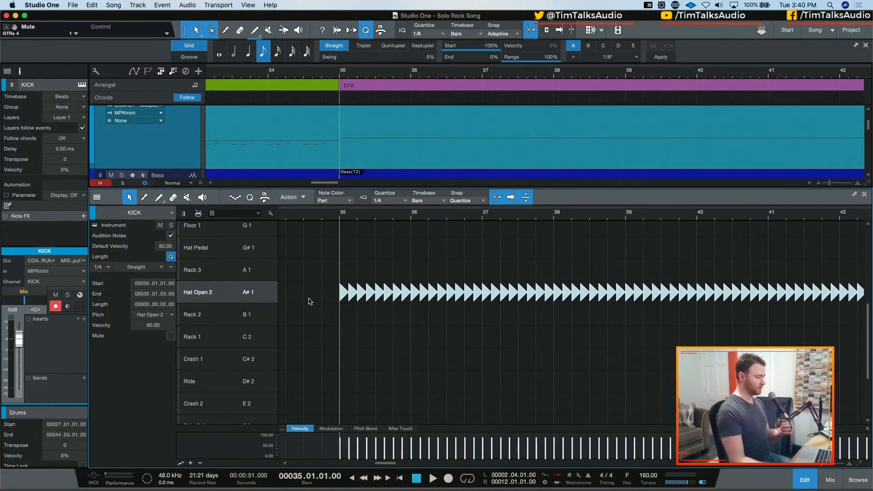
pyautogui.press('w')
pyautogui.press('w')
pyautogui.press('w')
pyautogui.press('w')
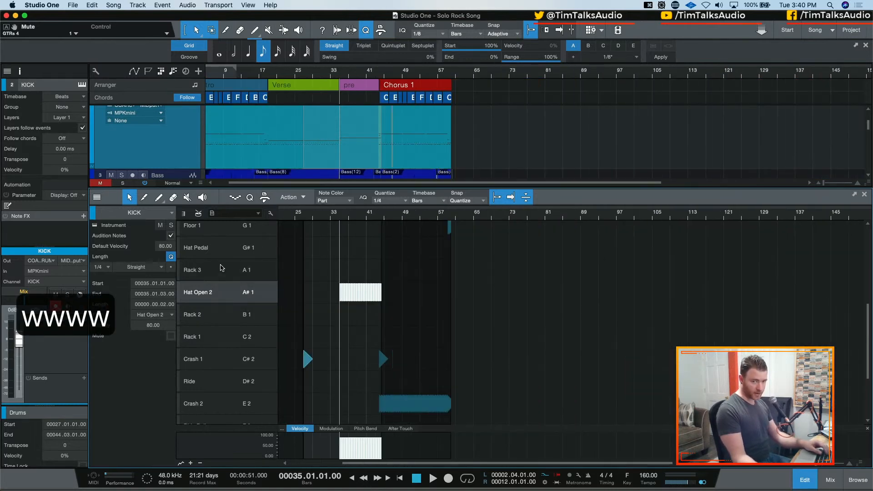
pyautogui.press('e')
pyautogui.press('e')
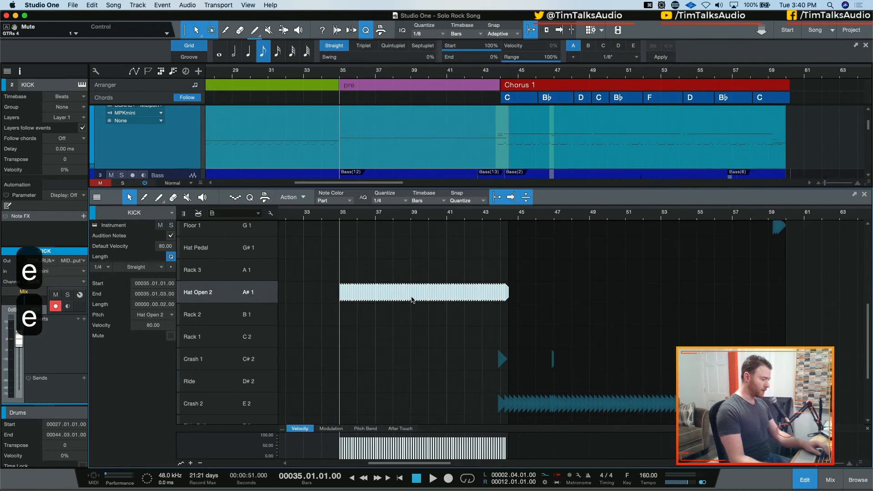
pyautogui.click(264, 404)
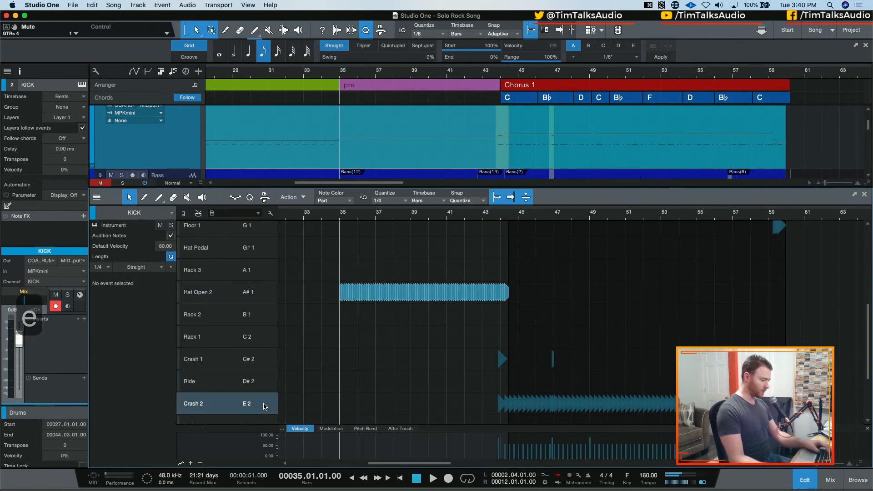
pyautogui.hscroll(-5, 563, 362)
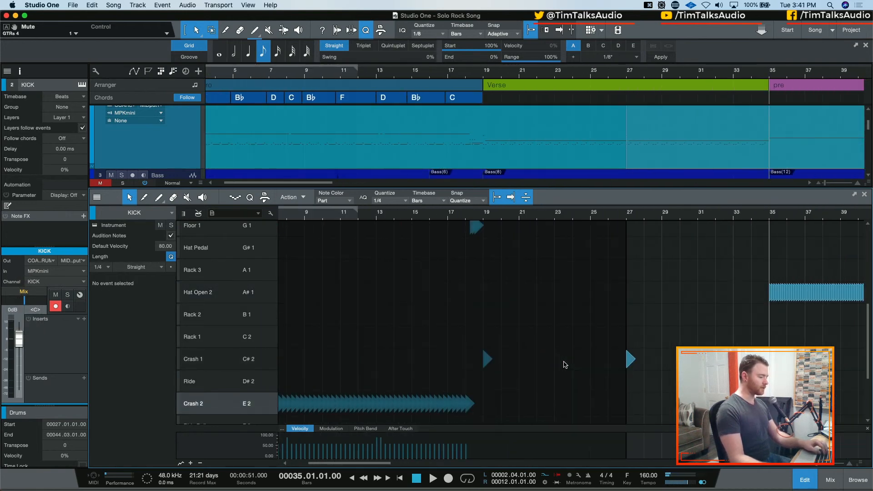
pyautogui.click(528, 350)
pyautogui.click(500, 151)
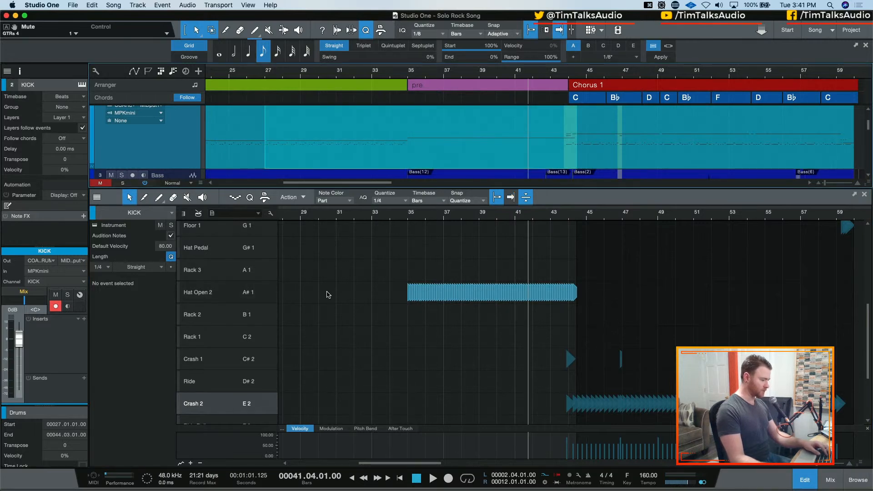
# Step: Audition Hat Open 1 and Hat Open 3, and move all of the pre section's Hat Open 2 notes to Hat Open 1
pyautogui.click(253, 299)
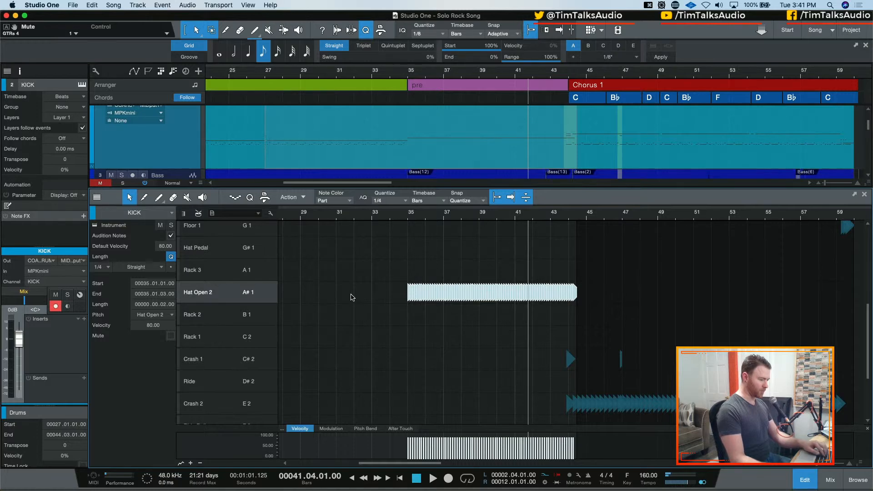
pyautogui.scroll(5, 351, 297)
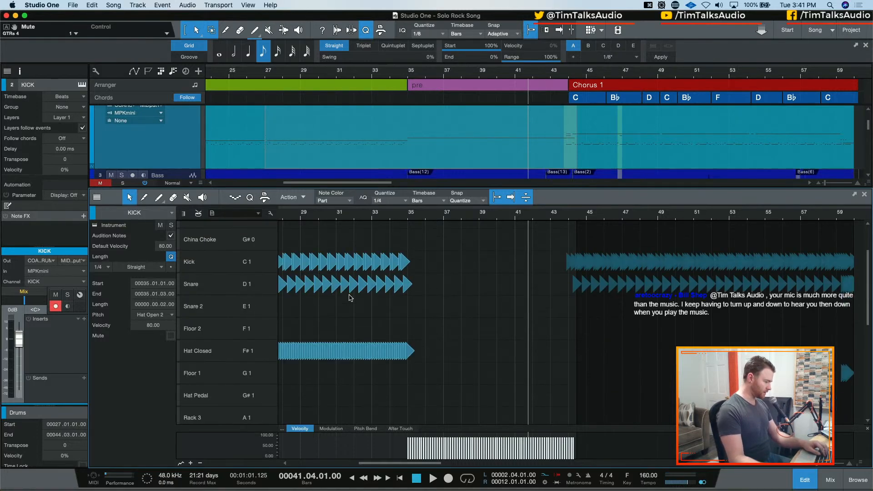
pyautogui.click(223, 238)
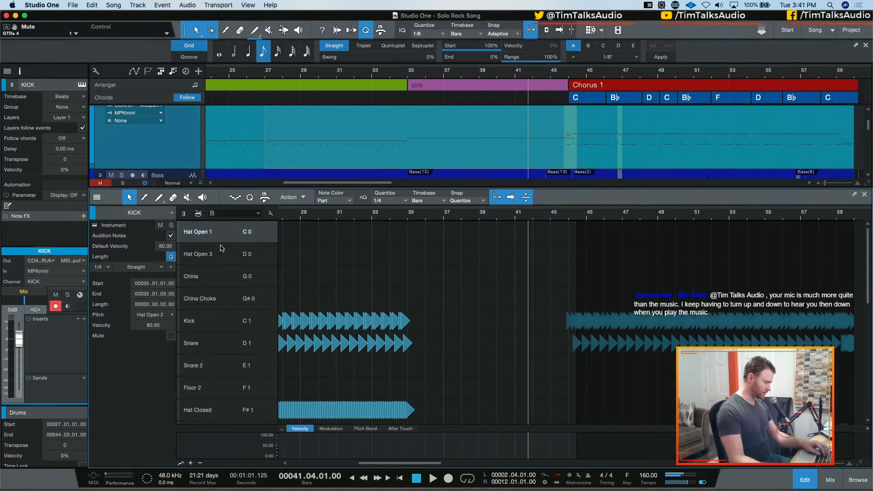
pyautogui.click(221, 259)
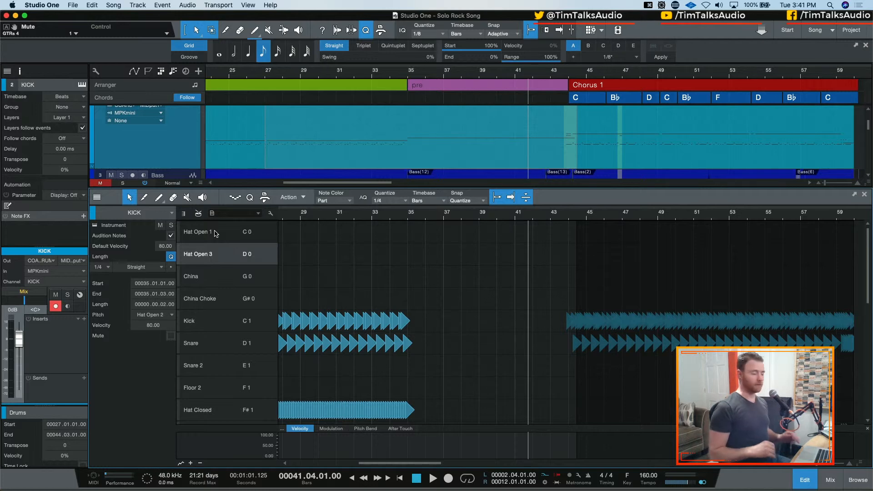
pyautogui.scroll(-5, 558, 309)
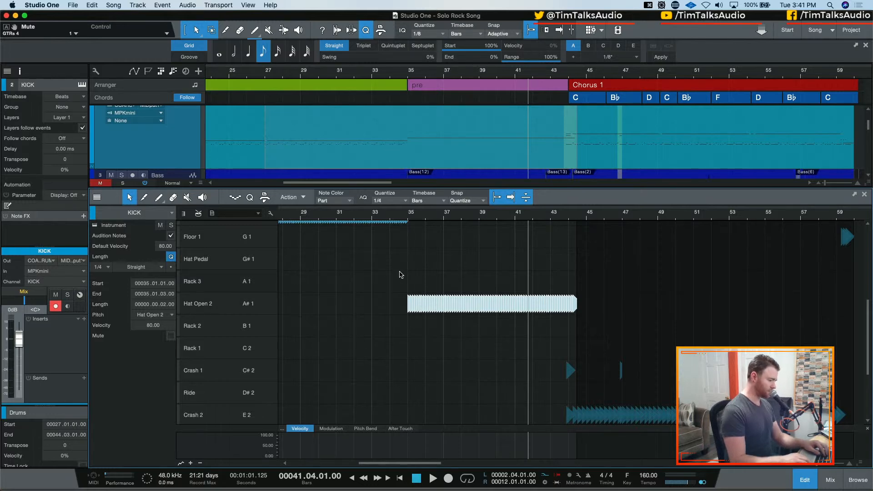
pyautogui.hotkey('shift', 'Up')
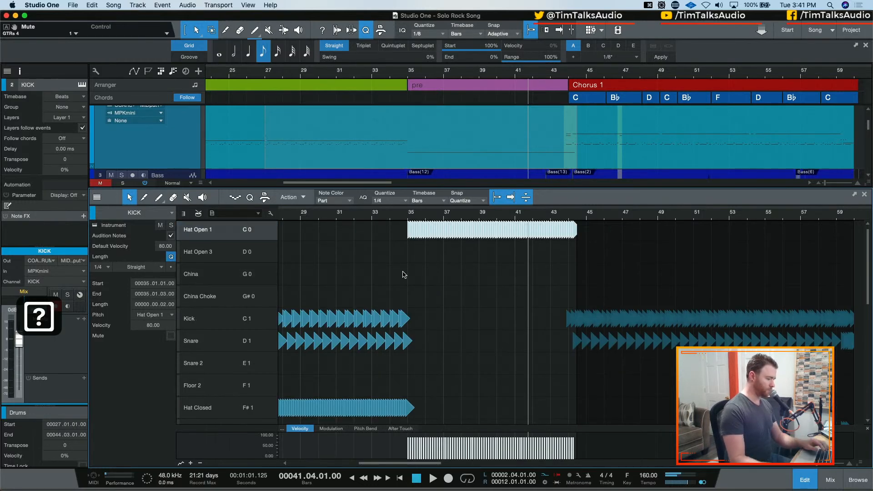
# Step: Look through the other drum rows, and try shifting the pre section's hi-hat notes off Hat Open 1 and back
pyautogui.scroll(-10, 380, 282)
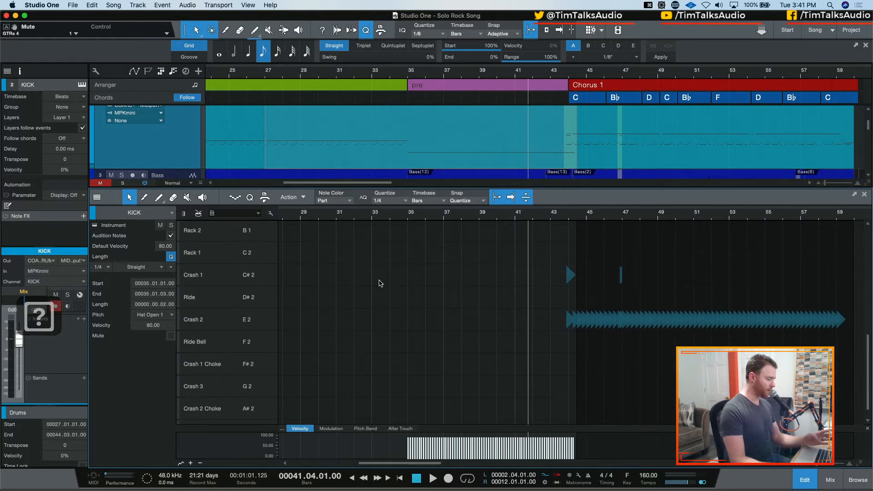
pyautogui.scroll(10, 381, 283)
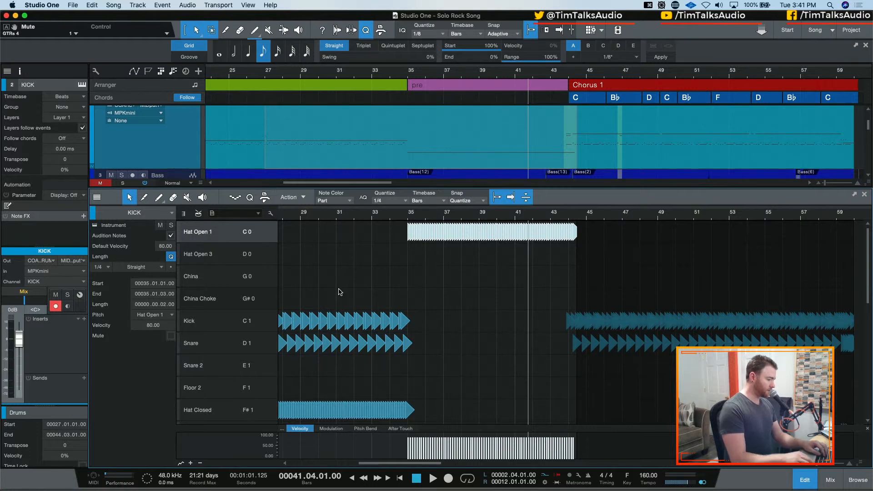
pyautogui.hotkey('shift', 'Down')
pyautogui.hotkey('shift', 'Up')
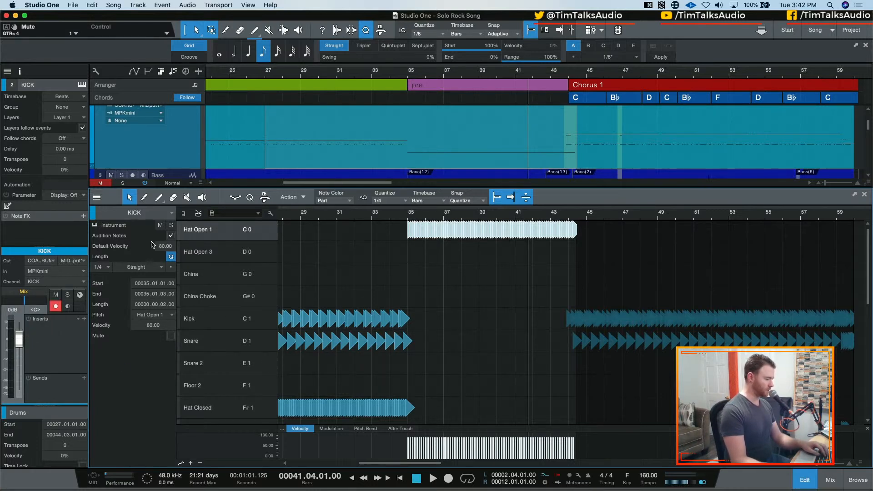
pyautogui.scroll(-5, 309, 245)
pyautogui.scroll(-3, 316, 246)
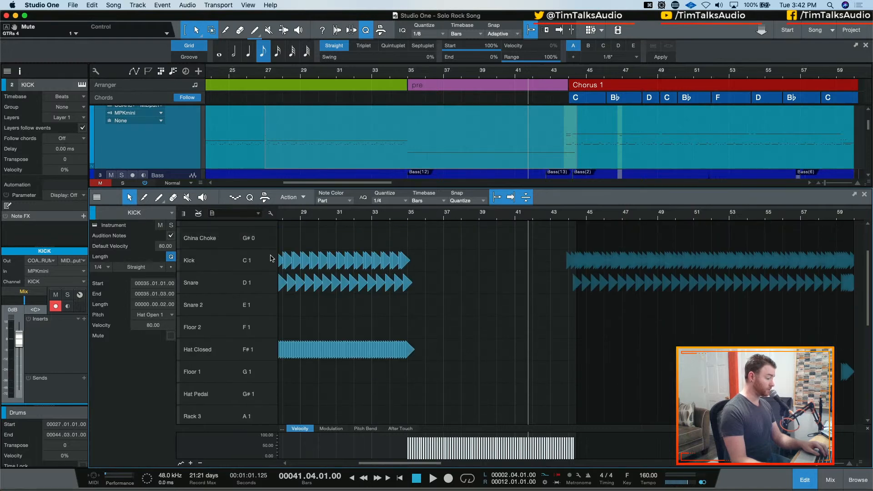
# Step: Play the transition into the pre section from just before bar 33 and examine its Hat Open 1 notes up close
pyautogui.scroll(8, 213, 327)
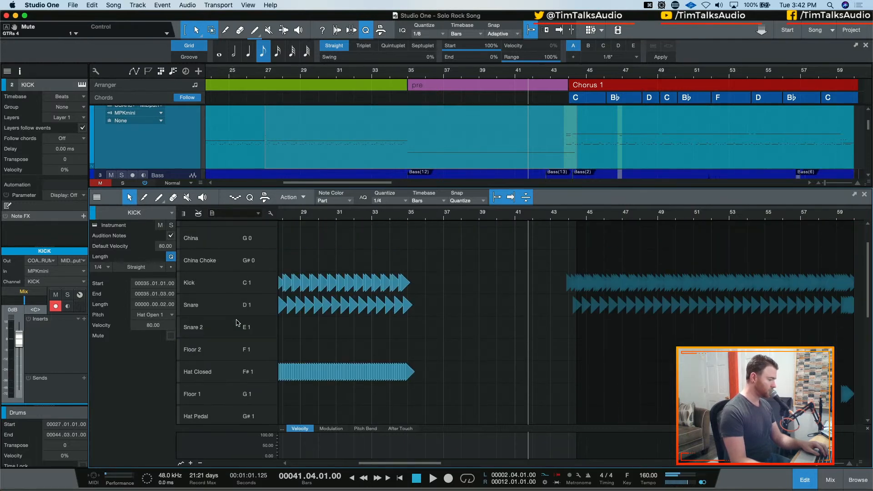
pyautogui.click(368, 214)
pyautogui.press('space')
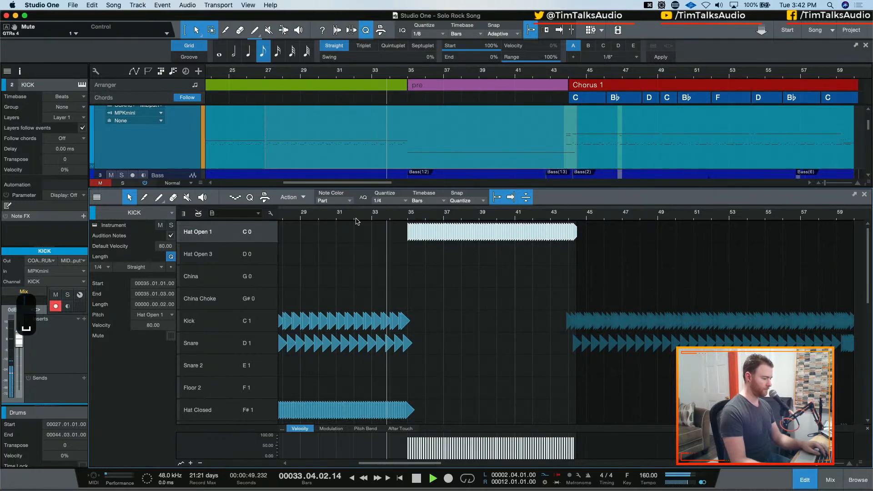
pyautogui.press('e')
pyautogui.press('e')
pyautogui.press('e')
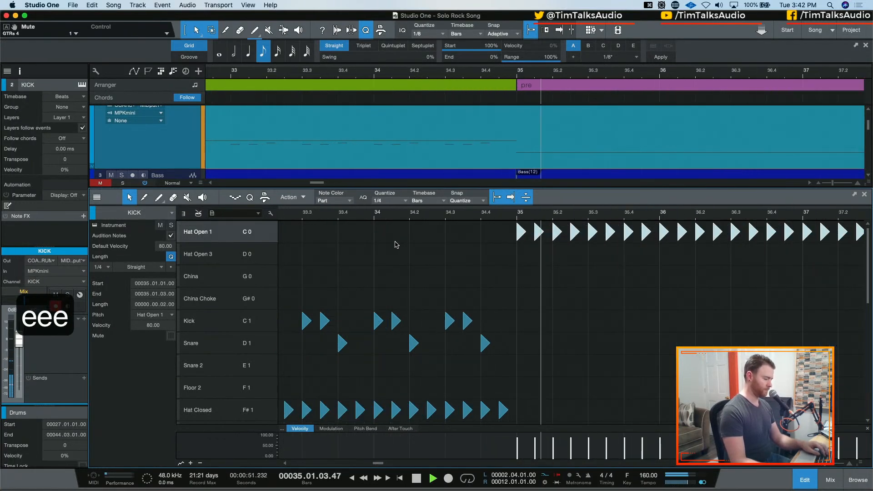
pyautogui.press('space')
pyautogui.press('w')
pyautogui.press('w')
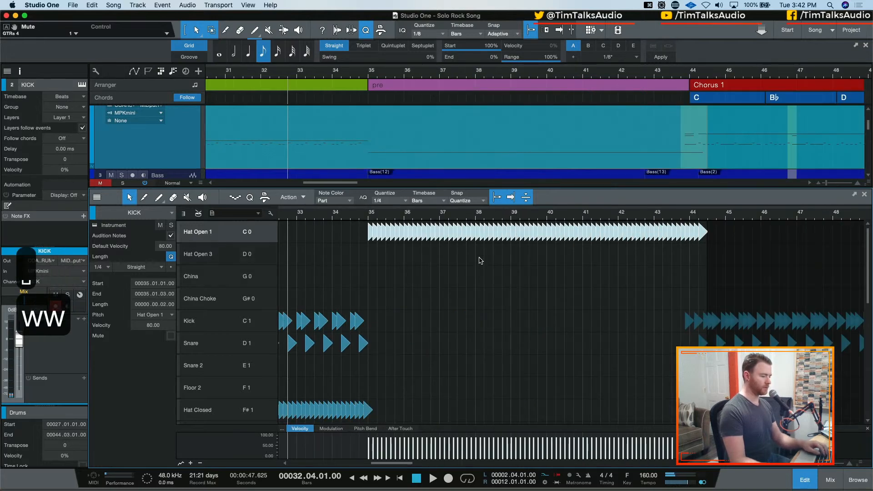
# Step: Replace the pre section's Hat Open 1 eighth notes with quarter notes from bar 35 into bar 44, and play the transition
pyautogui.press('BackSpace')
pyautogui.moveTo(371, 232)
pyautogui.mouseDown()
pyautogui.moveTo(653, 235)
pyautogui.moveTo(709, 244)
pyautogui.mouseUp()
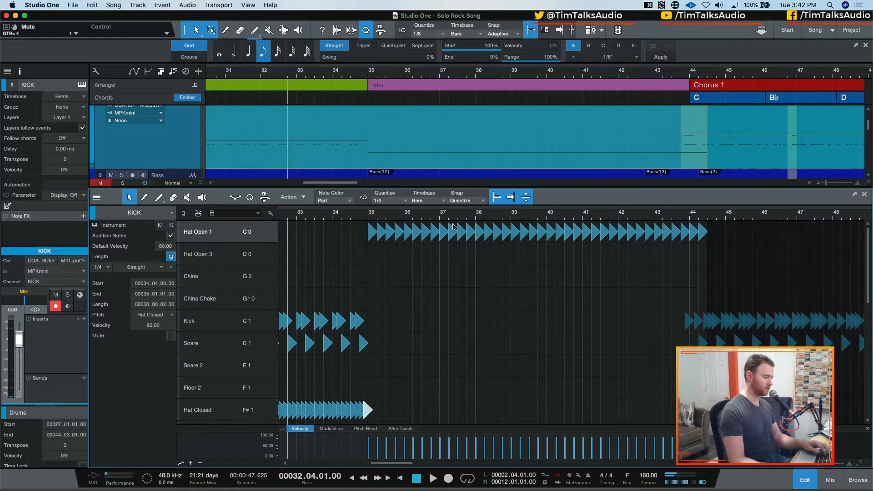
pyautogui.press('space')
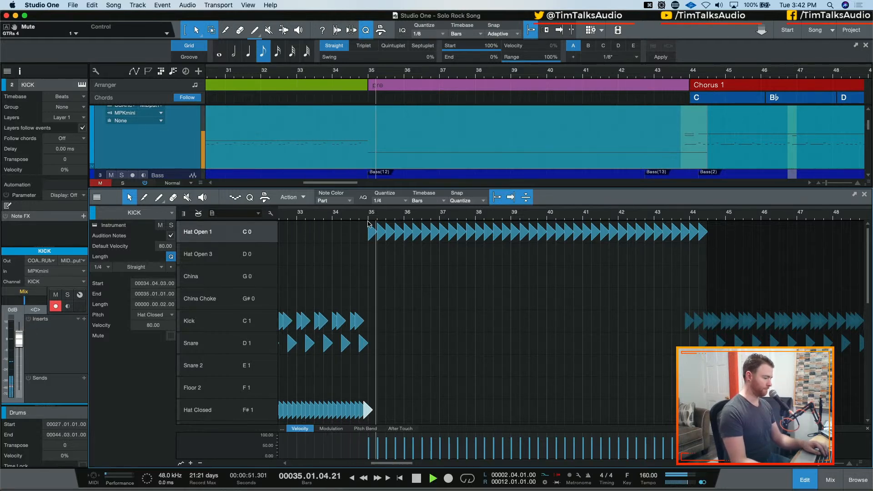
pyautogui.press('space')
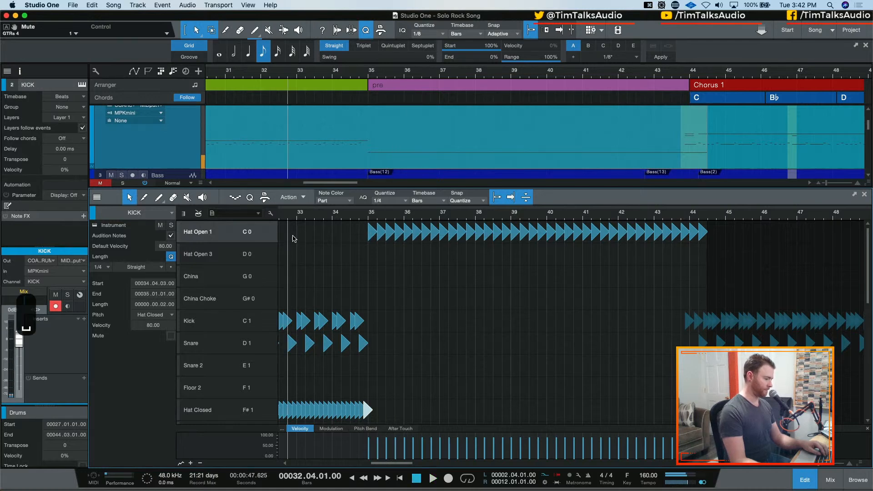
# Step: Replace the first Hat Open 1 note at bar 35 with simultaneous Crash 2 and Crash 3 hits
pyautogui.click(370, 234)
pyautogui.press('BackSpace')
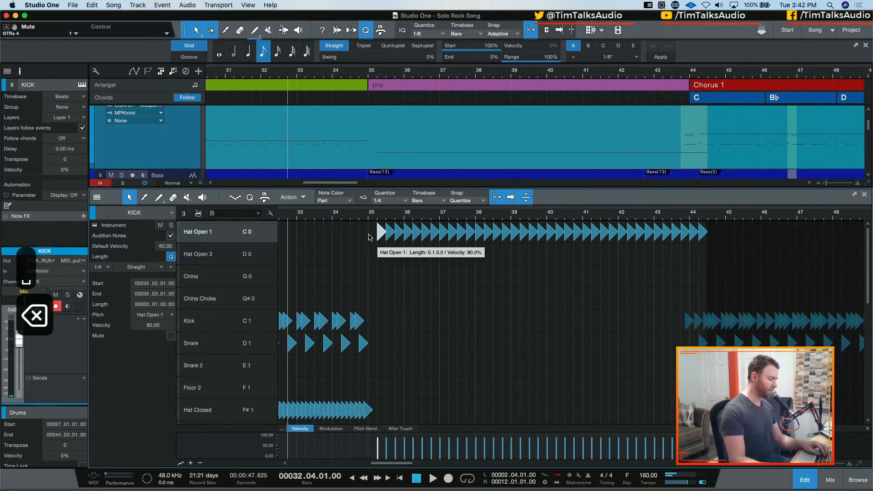
pyautogui.scroll(-8, 370, 243)
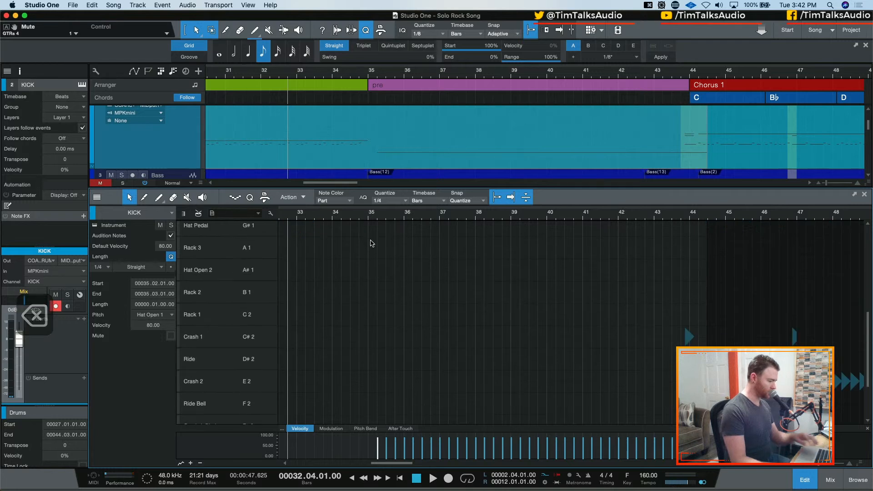
pyautogui.scroll(6, 398, 384)
pyautogui.scroll(-3, 396, 361)
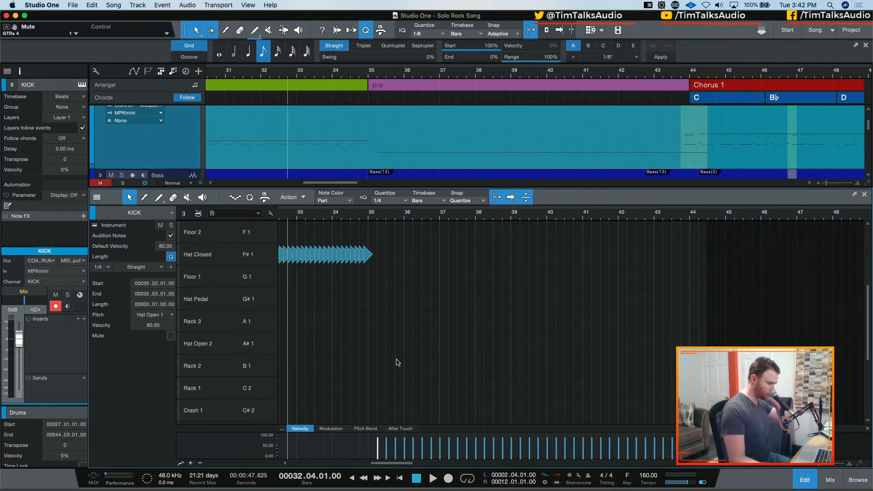
pyautogui.click(372, 399)
pyautogui.scroll(-3, 372, 394)
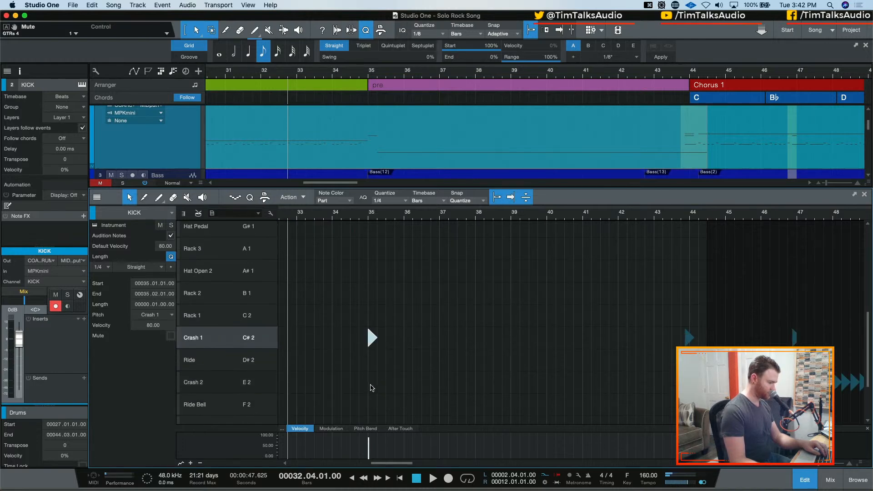
pyautogui.scroll(-2, 372, 387)
pyautogui.doubleClick(369, 353)
pyautogui.moveTo(371, 302); pyautogui.dragTo(373, 408)
pyautogui.scroll(5, 377, 383)
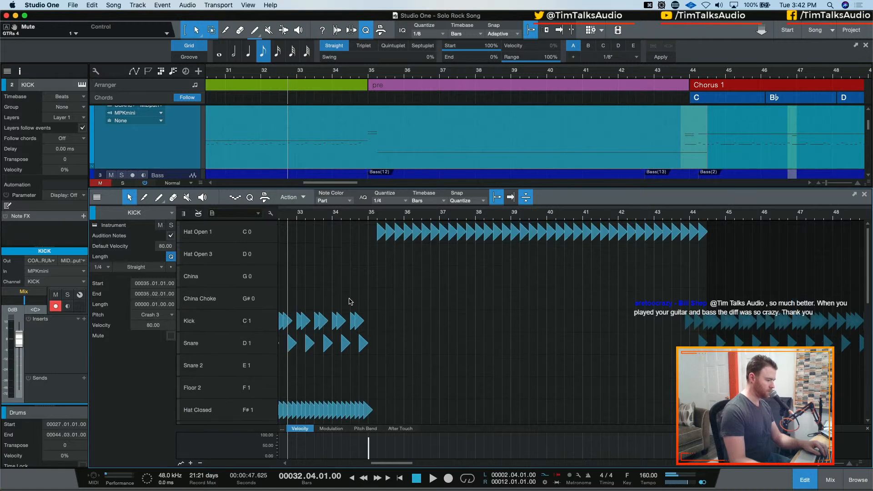
# Step: Play the crash transition into the pre section and look over the drum pattern up to Chorus 1
pyautogui.press('space')
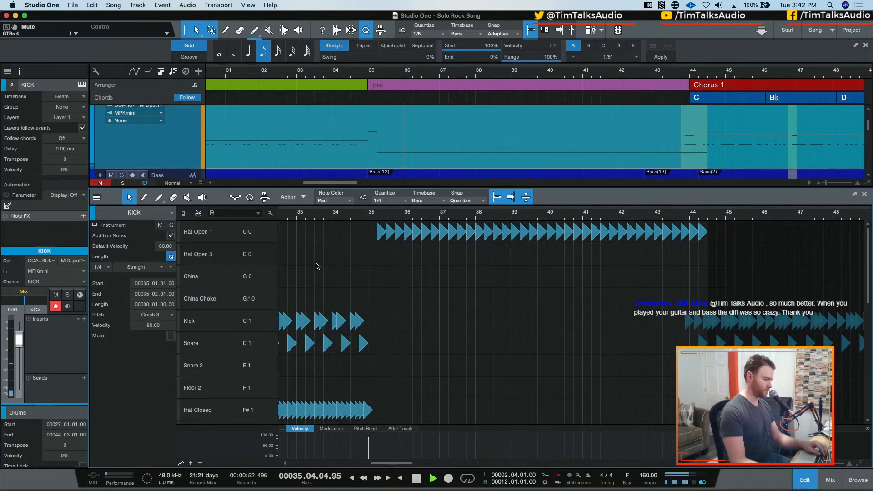
pyautogui.press('space')
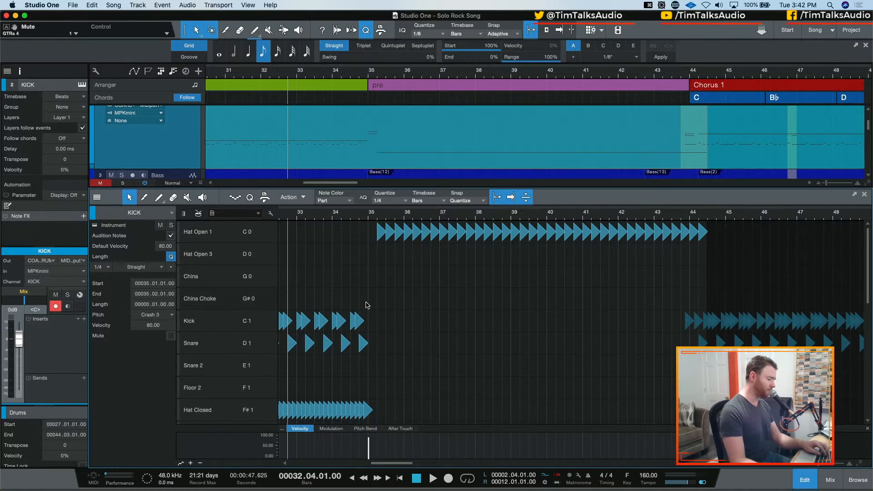
pyautogui.press('e')
pyautogui.press('e')
pyautogui.press('w')
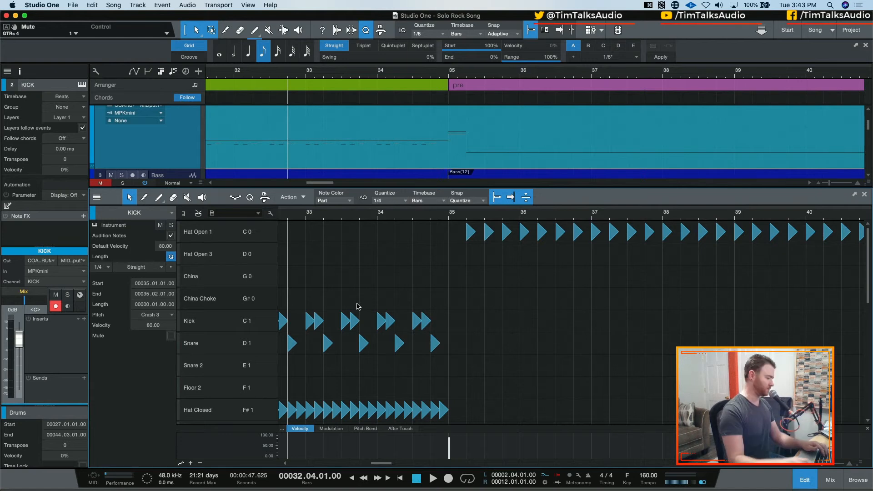
pyautogui.press('w')
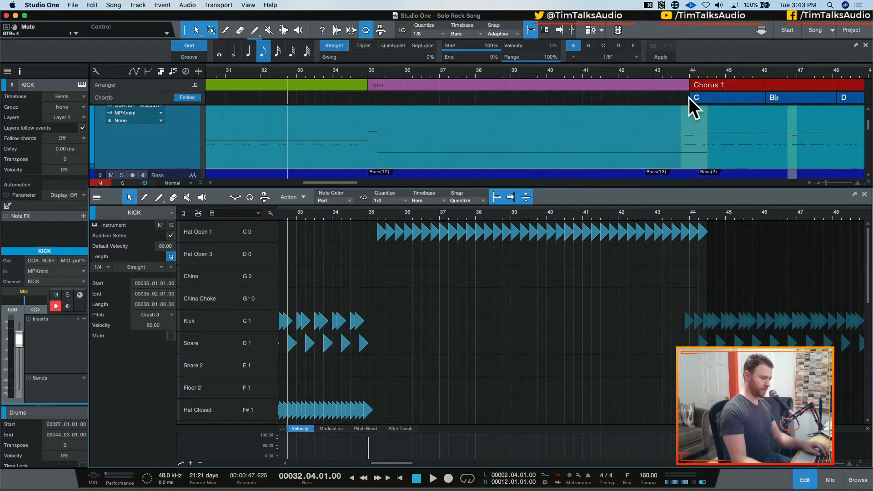
pyautogui.press('e')
pyautogui.press('w')
pyautogui.press('w')
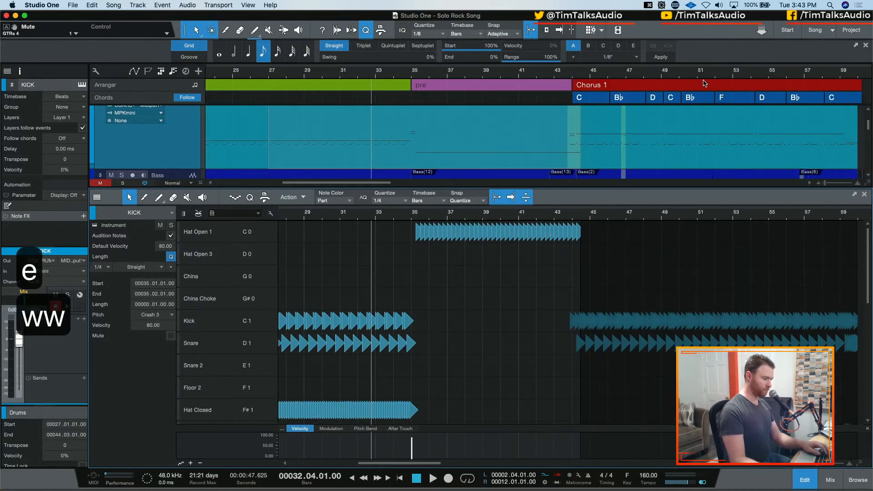
# Step: Delete the Hat Open 1 notes that run past the start of Chorus 1 at bar 44
pyautogui.press('e')
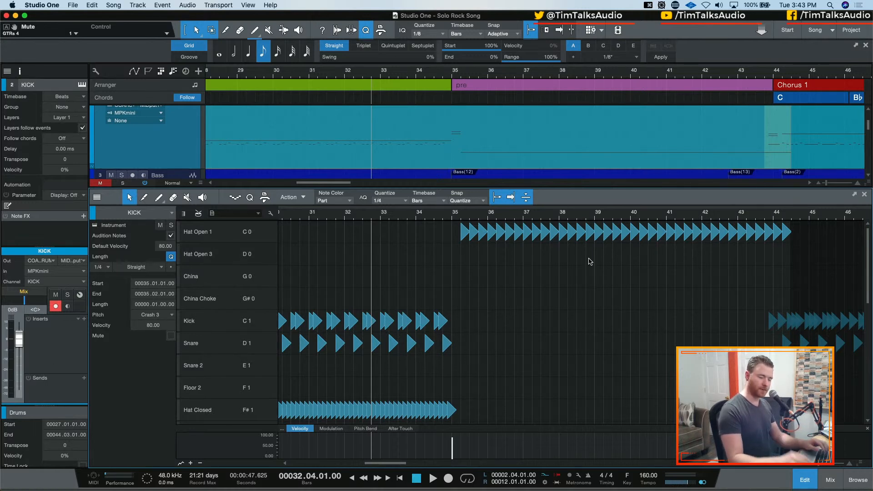
pyautogui.moveTo(782, 250); pyautogui.dragTo(792, 237)
pyautogui.hscroll(1, 740, 269)
pyautogui.scroll(-5, 740, 268)
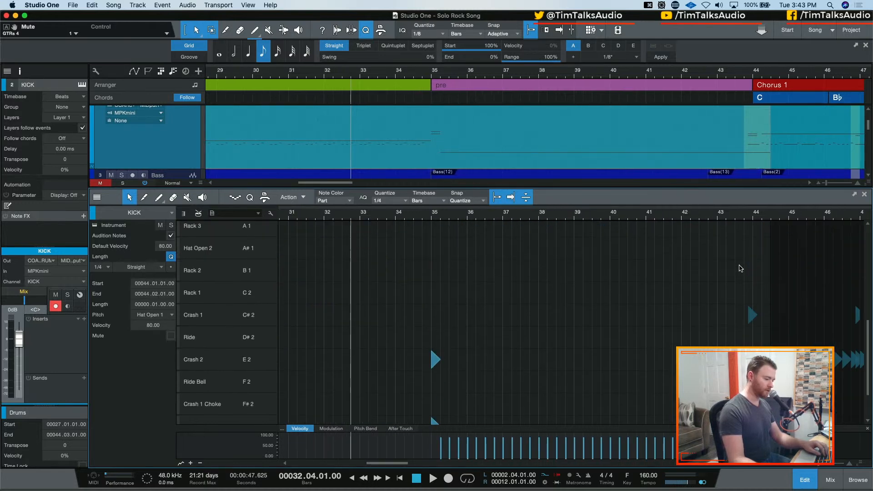
pyautogui.scroll(5, 740, 268)
pyautogui.press('BackSpace')
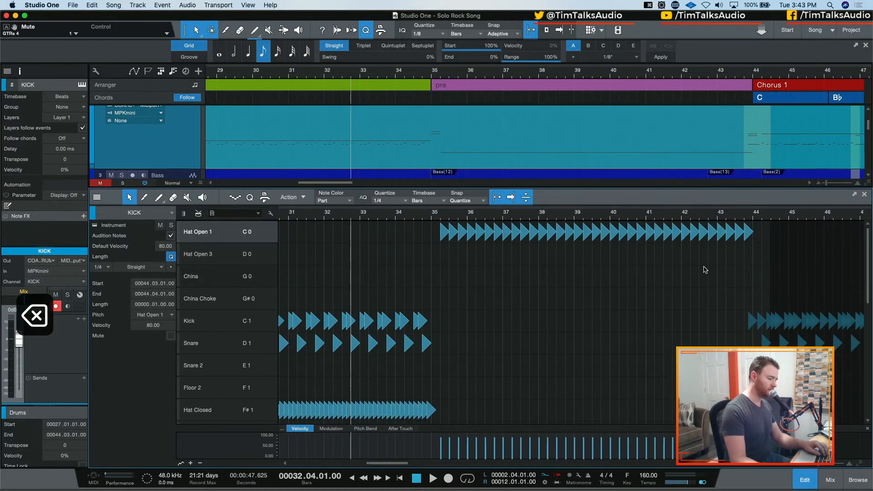
# Step: Play the drums from bar 33 into the pre section to hear the crashes and open hi-hats
pyautogui.click(429, 218)
pyautogui.scroll(-2, 434, 245)
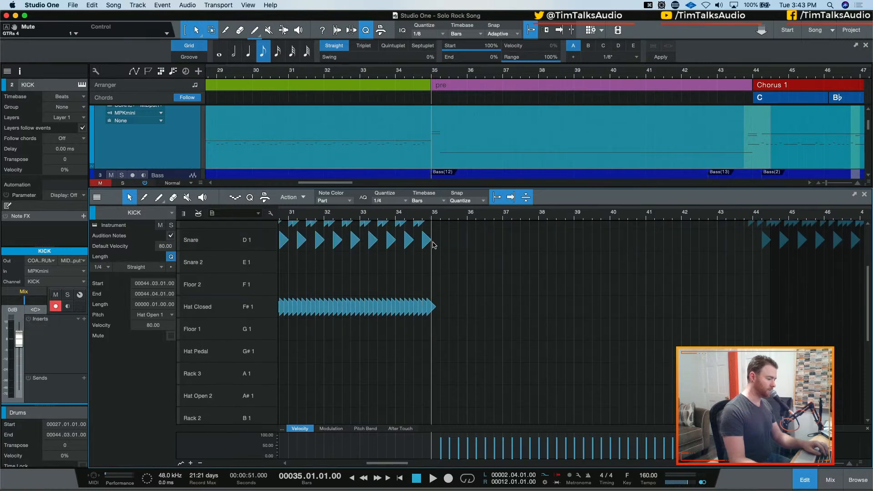
pyautogui.scroll(3, 434, 245)
pyautogui.press('e')
pyautogui.press('e')
pyautogui.press('w')
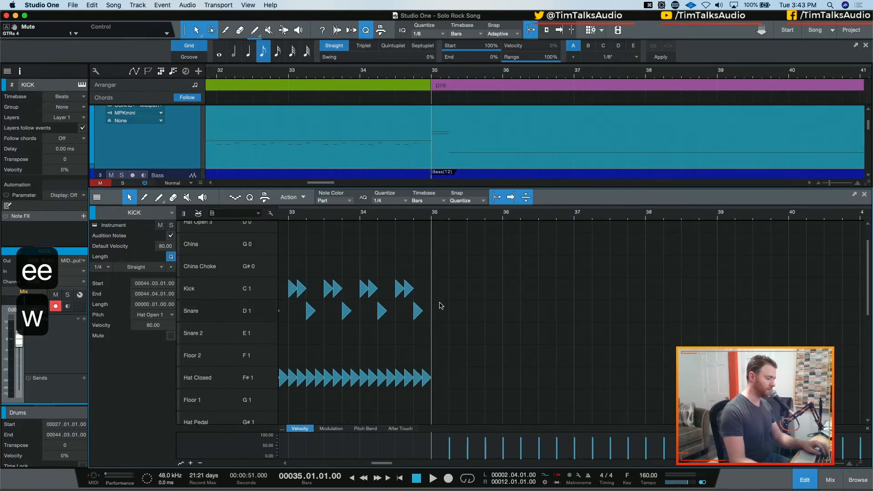
pyautogui.click(288, 218)
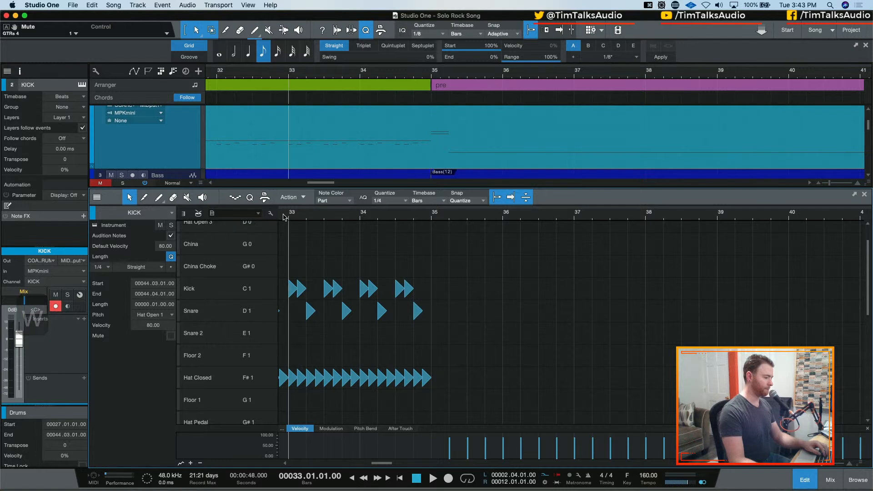
pyautogui.press('space')
pyautogui.press('w')
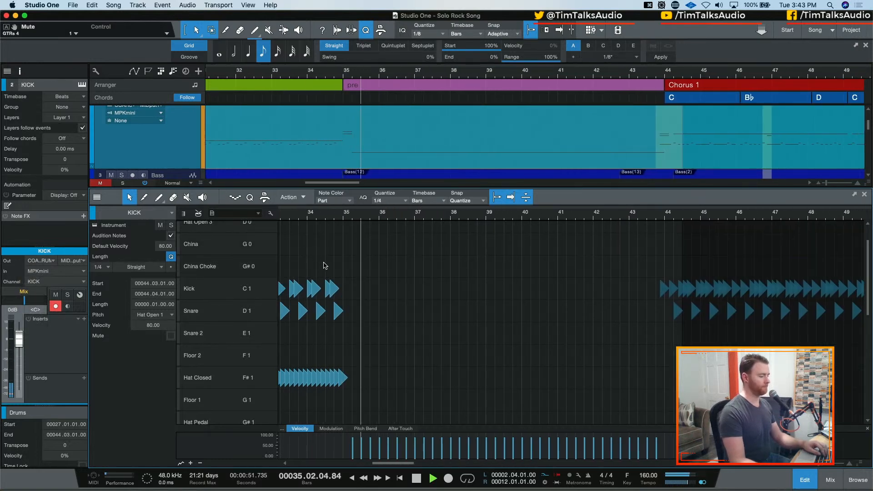
pyautogui.press('space')
# Step: Add snare hits on beat 4 of bars 35 and 36, and start playback from bar 35
pyautogui.press('e')
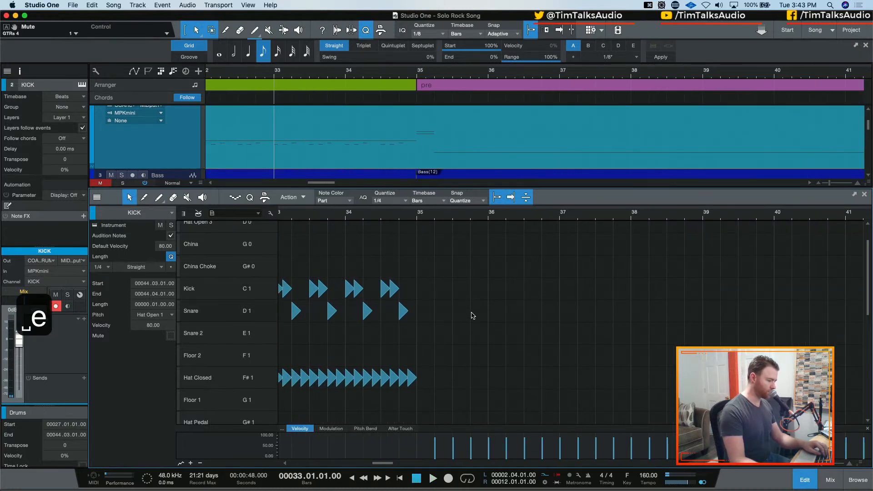
pyautogui.click(473, 312)
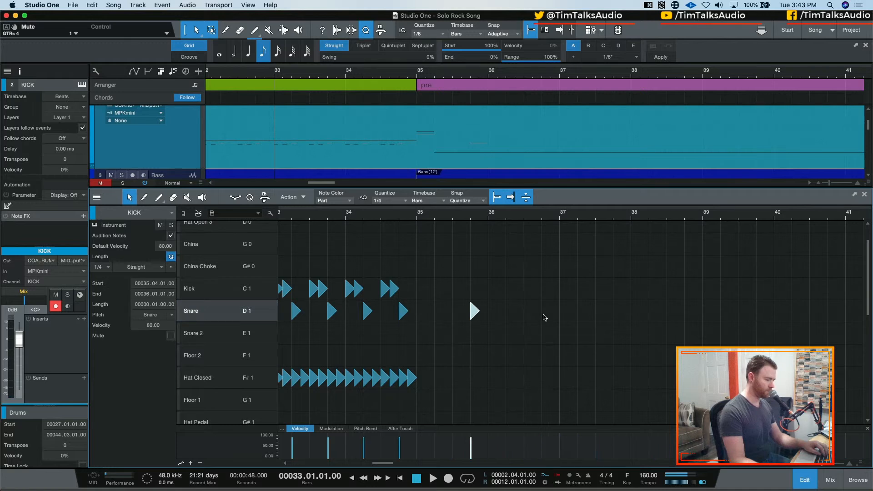
pyautogui.click(544, 313)
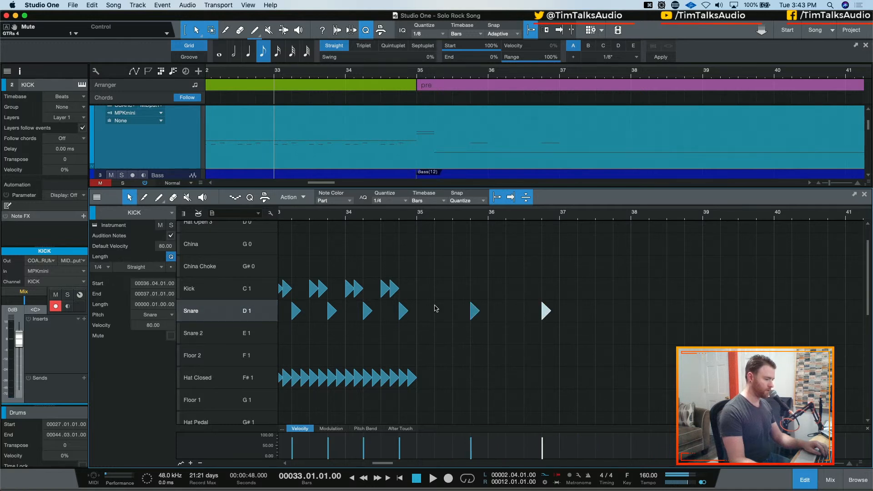
pyautogui.click(418, 217)
pyautogui.press('space')
pyautogui.press('space')
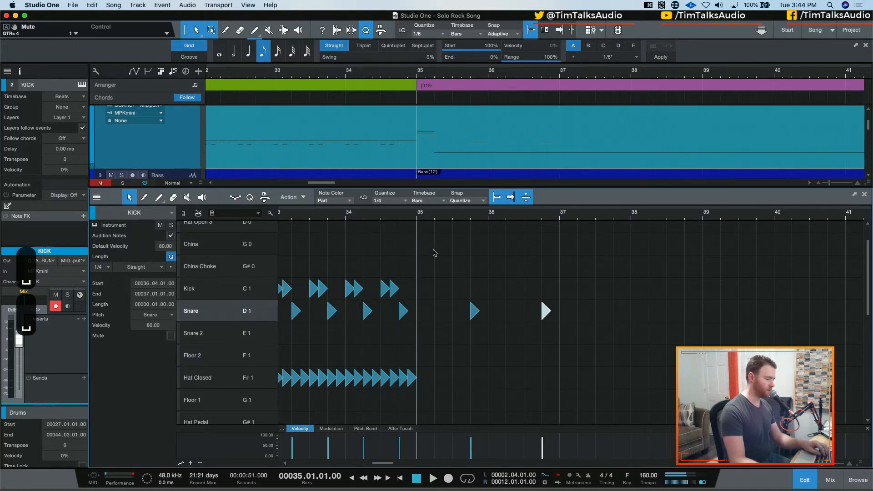
# Step: Move the two pre section snare hits to beat 3 of bars 35 and 36, and play from bar 35
pyautogui.moveTo(476, 312); pyautogui.dragTo(458, 312)
pyautogui.moveTo(544, 313); pyautogui.dragTo(528, 314)
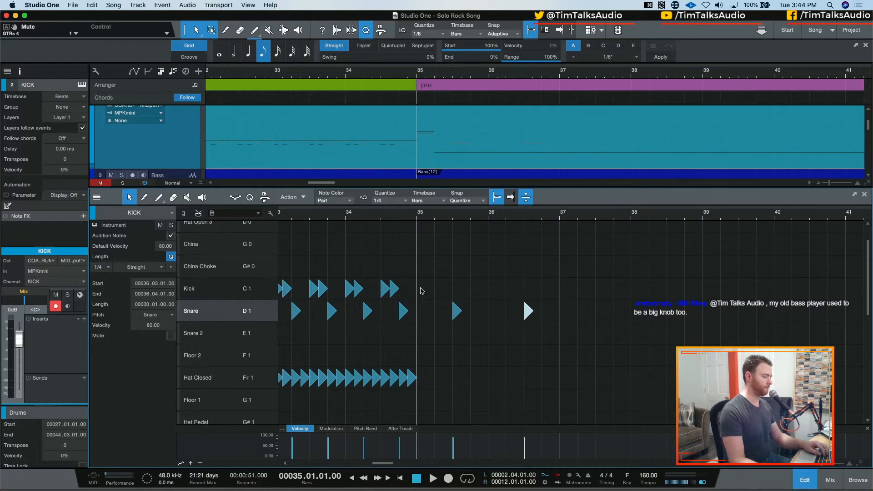
pyautogui.press('space')
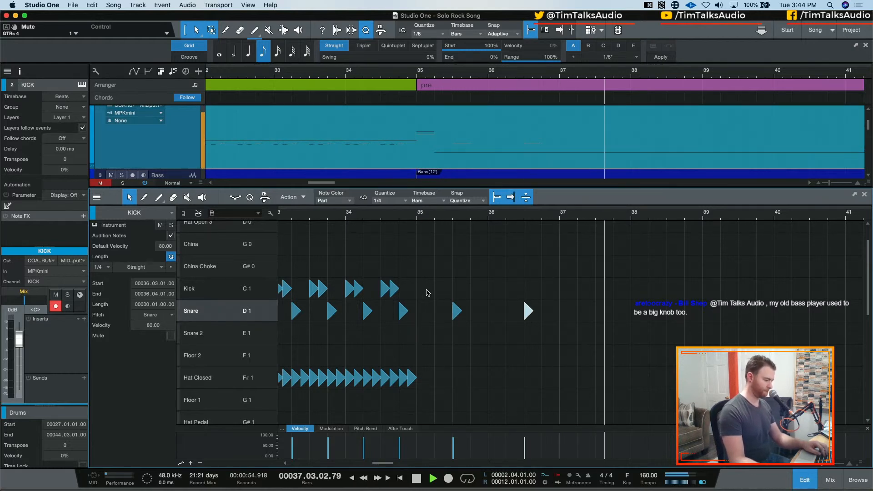
pyautogui.press('space')
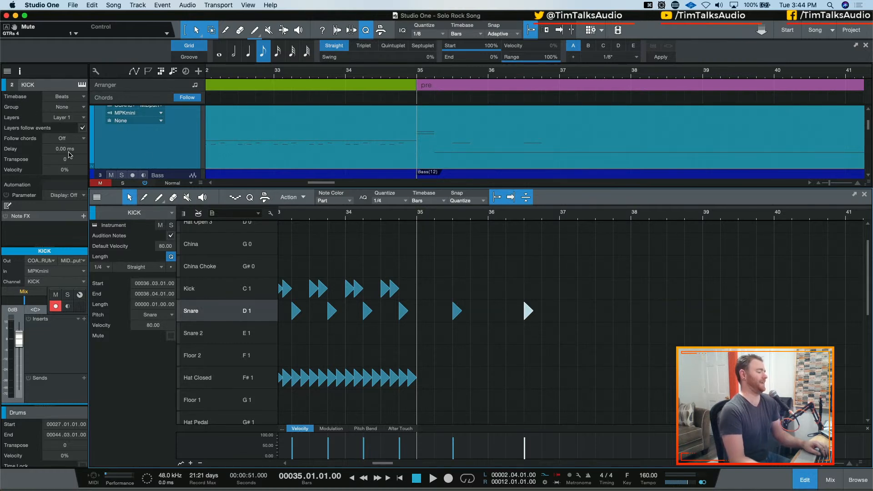
# Step: Duplicate the two pre section snare hits from beat 3 of bars 35 and 36 repeatedly, filling bars 37 to 42
pyautogui.press('w')
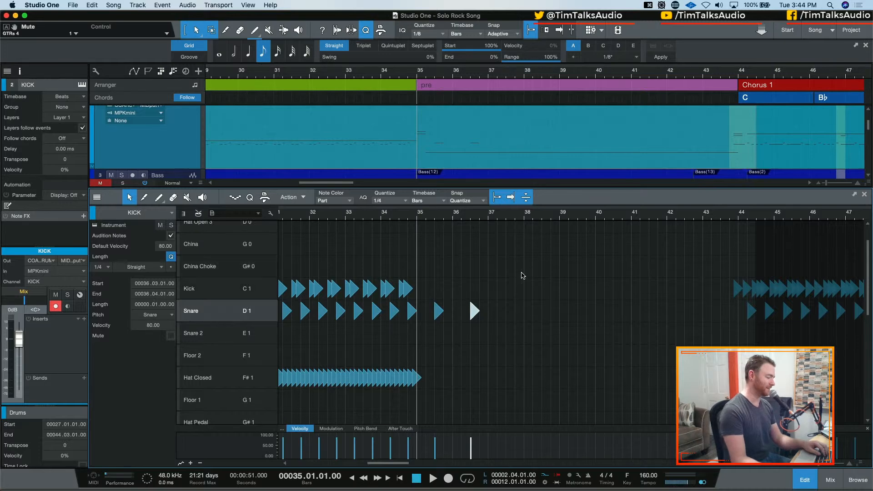
pyautogui.scroll(2, 452, 259)
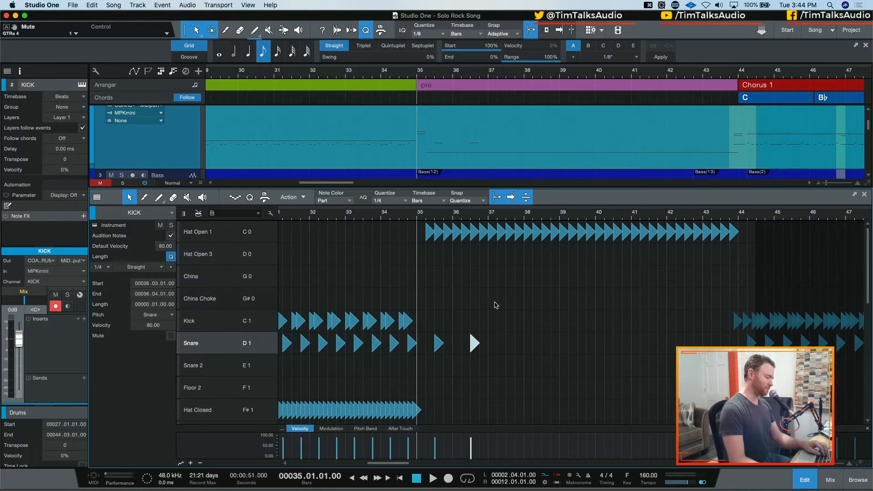
pyautogui.press('e')
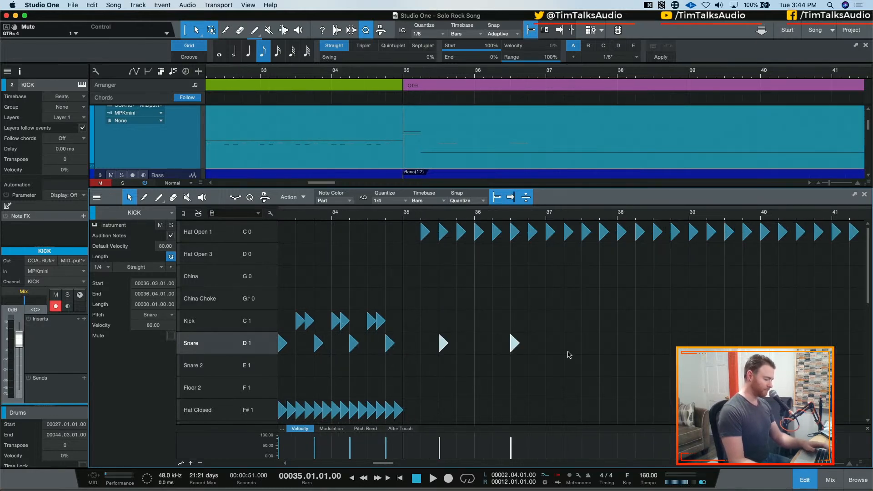
pyautogui.press('d')
pyautogui.press('d')
pyautogui.press('w')
pyautogui.press('w')
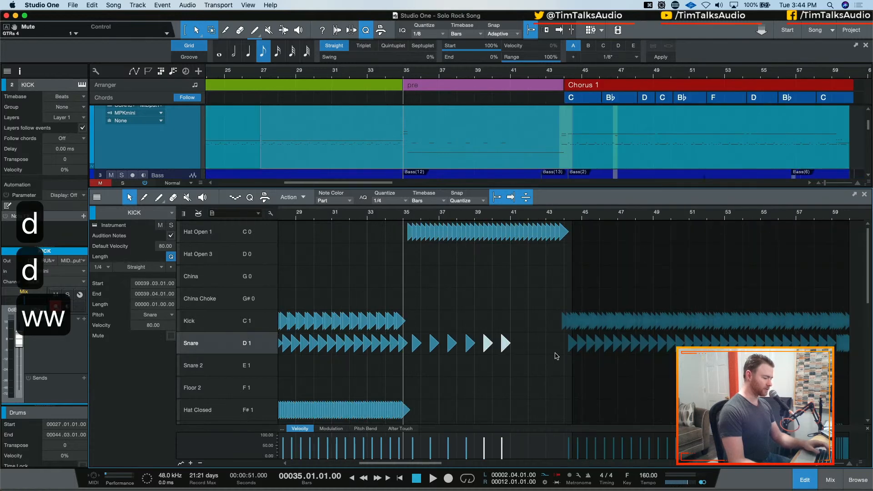
pyautogui.press('d')
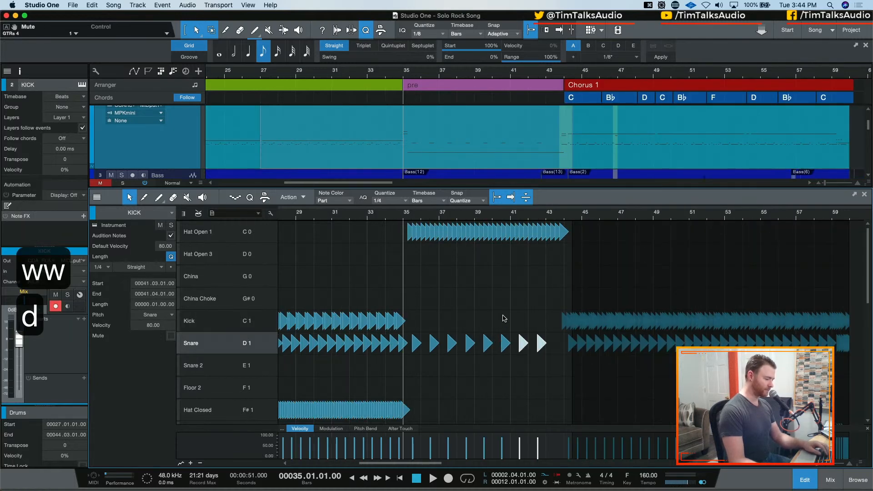
# Step: Add a final snare hit on beat 3 of bar 43 and play the drums from bar 35
pyautogui.press('e')
pyautogui.click(658, 339)
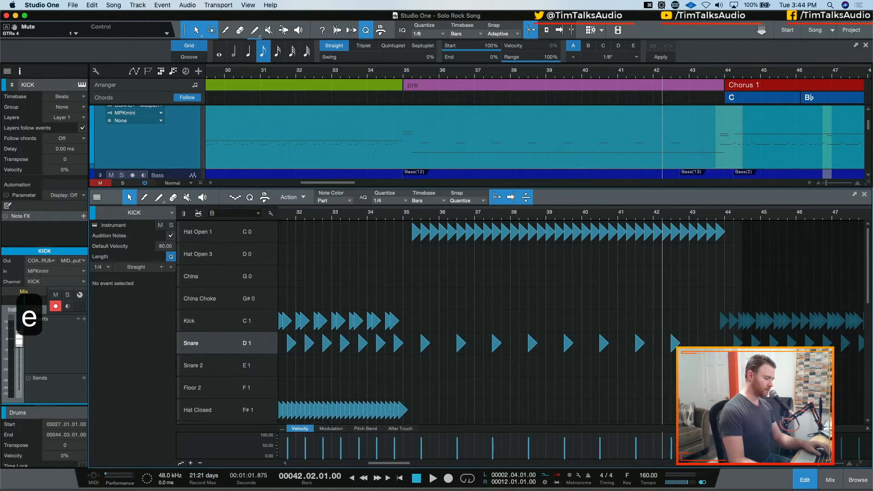
pyautogui.click(674, 343)
pyautogui.press('d')
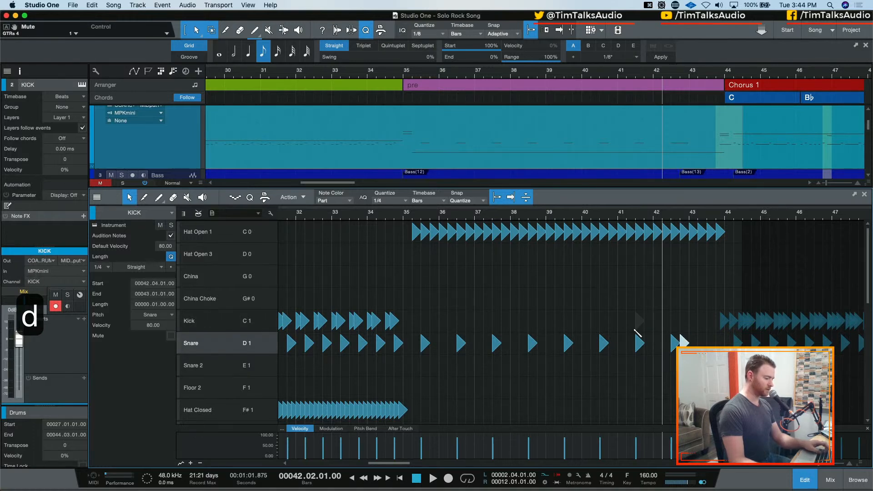
pyautogui.press('super+z')
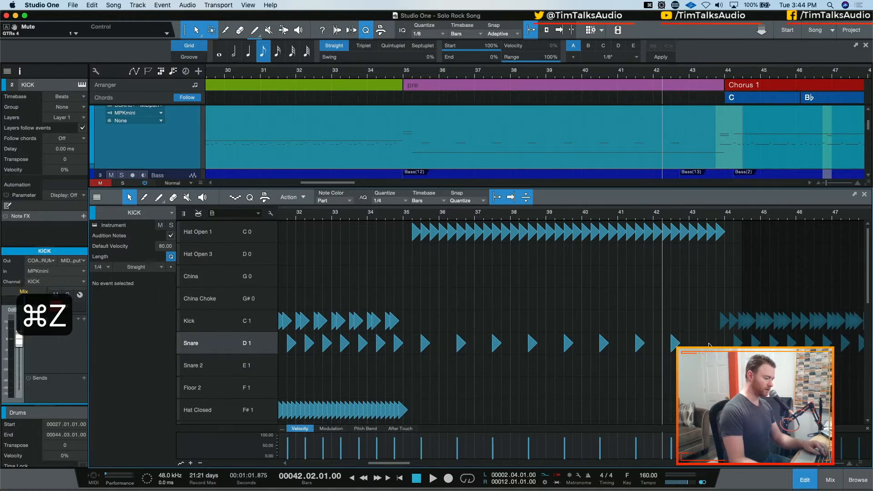
pyautogui.press('space')
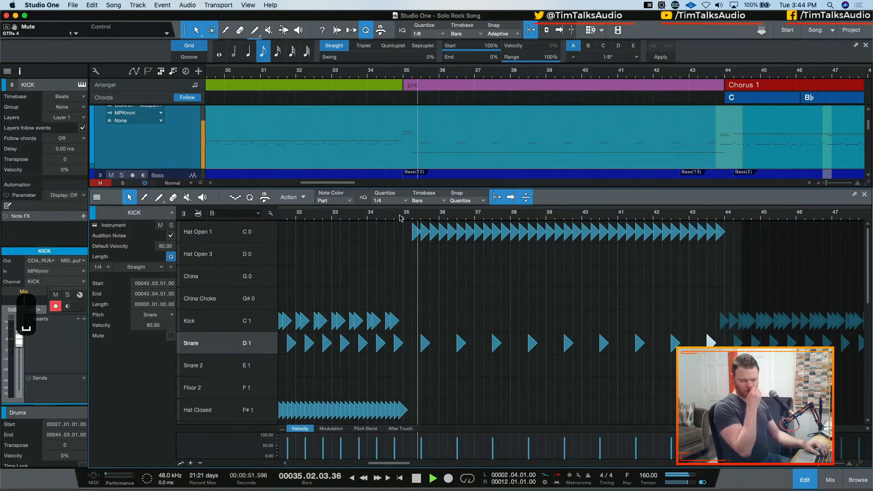
pyautogui.press('space')
# Step: Set the drum editor's quantize value to 1/16
pyautogui.press('e')
pyautogui.press('e')
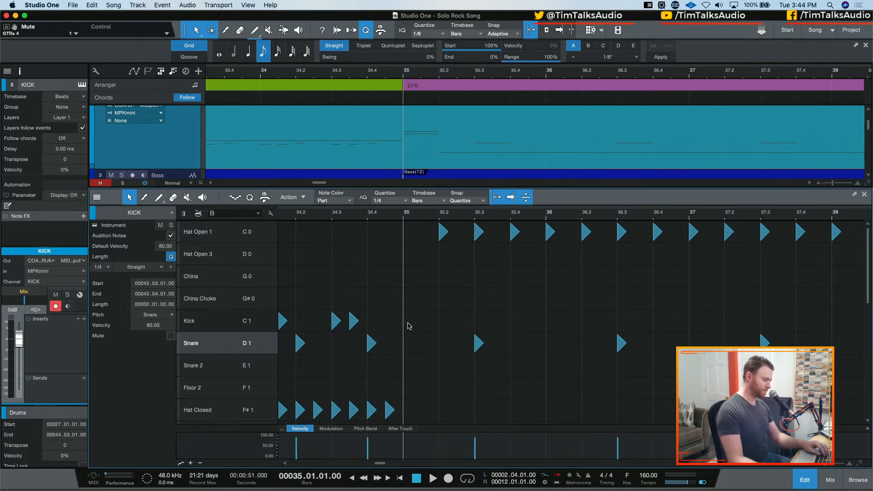
pyautogui.press('e')
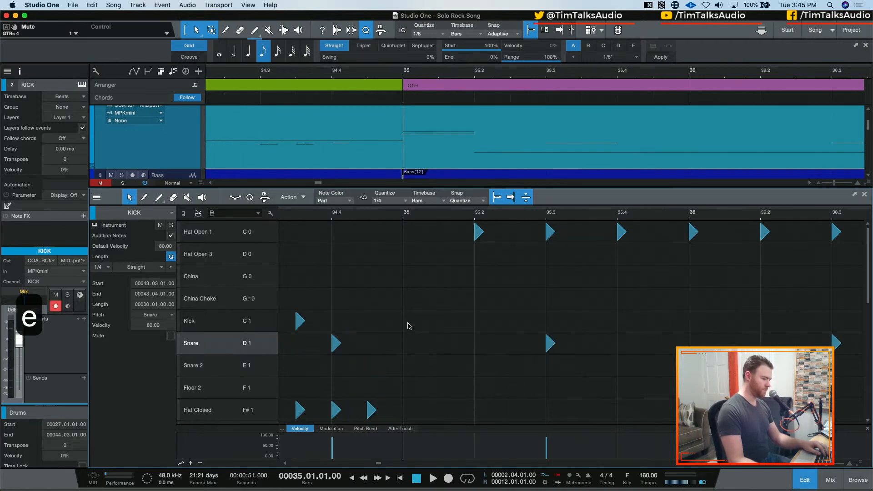
pyautogui.press('w')
pyautogui.click(408, 326)
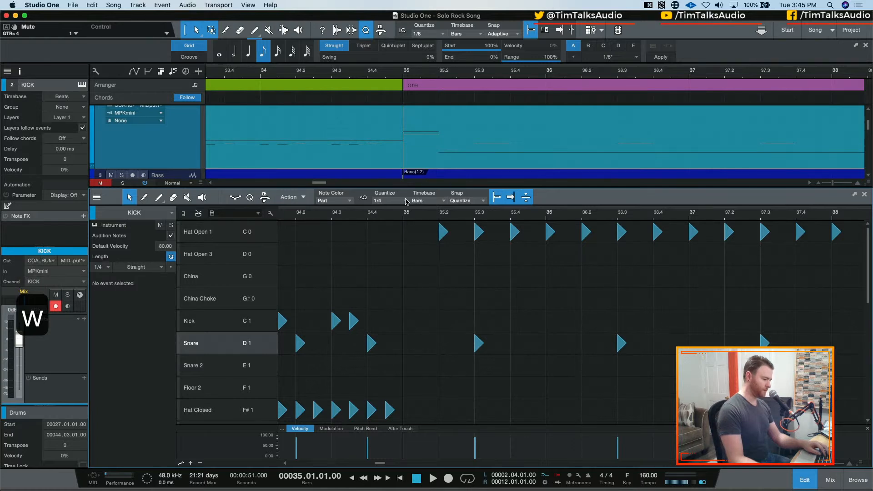
pyautogui.click(389, 201)
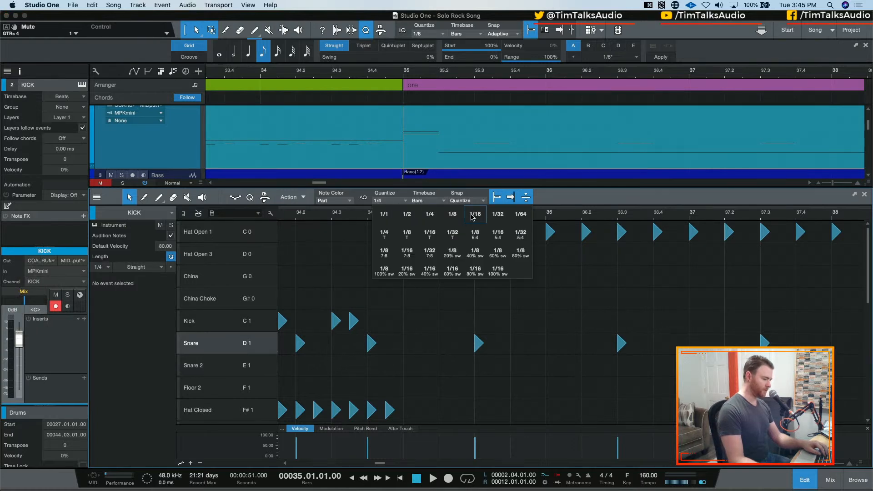
pyautogui.click(473, 216)
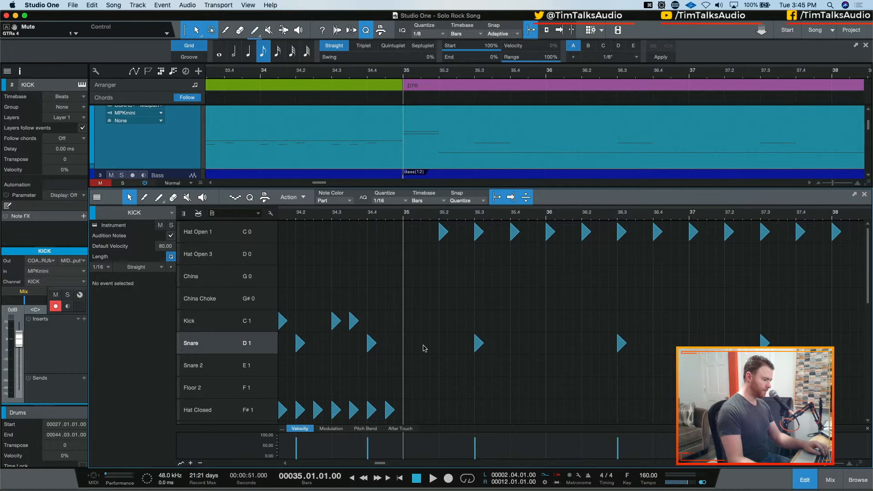
# Step: Add three kick hits at 35.01.01, 35.01.03 and 35.02.01, and play from bar 35
pyautogui.press('e')
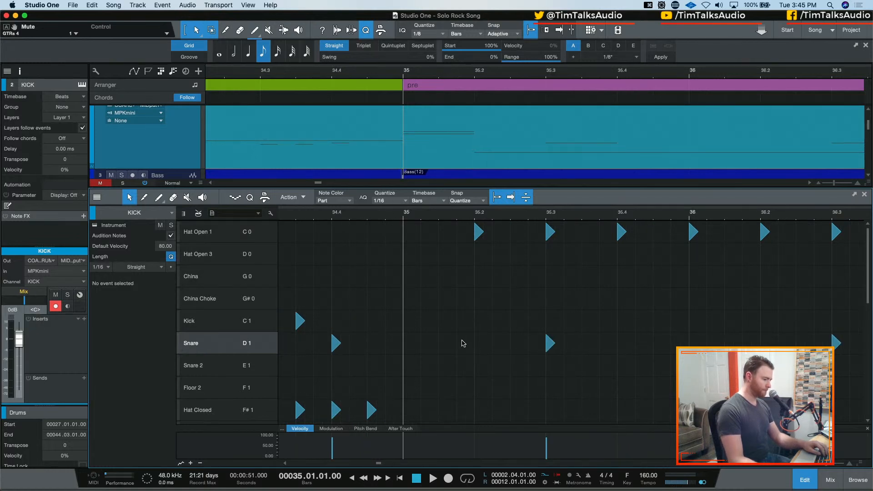
pyautogui.rightClick(411, 365)
pyautogui.click(382, 318)
pyautogui.click(407, 324)
pyautogui.click(442, 325)
pyautogui.click(479, 324)
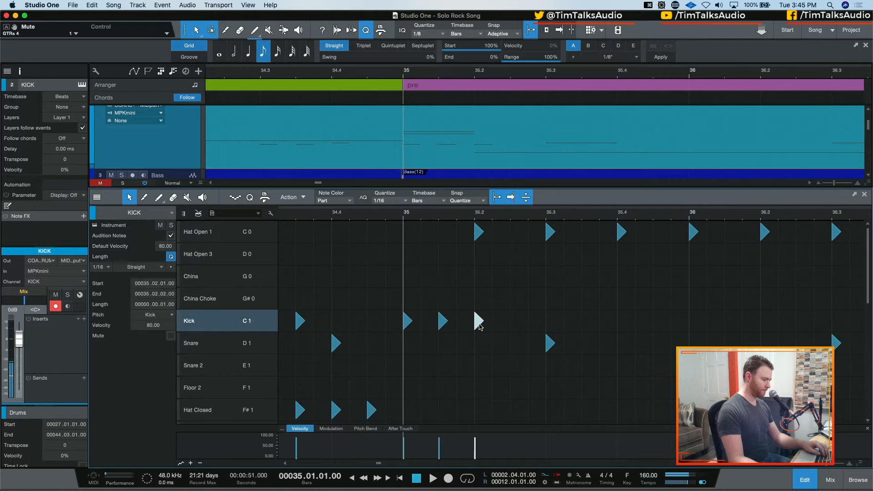
pyautogui.press('space')
pyautogui.press('space')
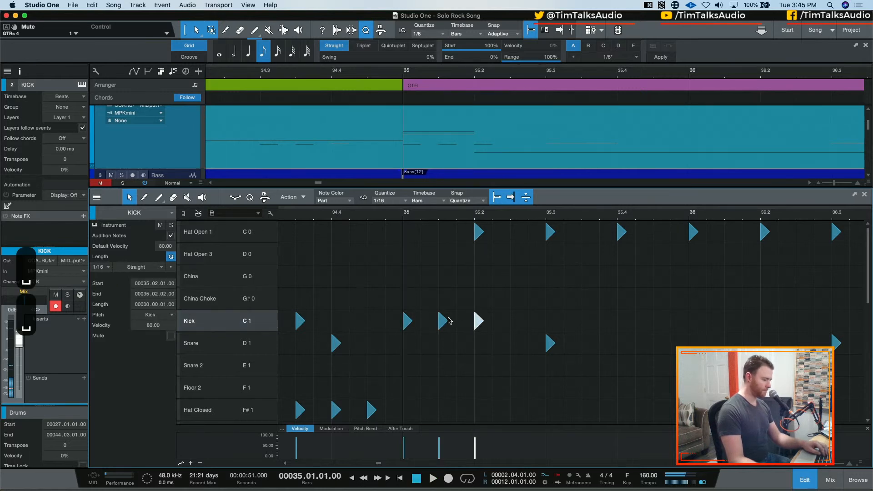
# Step: Try the second kick of bar 35 at 35.01.04 and the third at 35.02.02, playing after each move
pyautogui.moveTo(441, 324); pyautogui.dragTo(460, 321)
pyautogui.press('space')
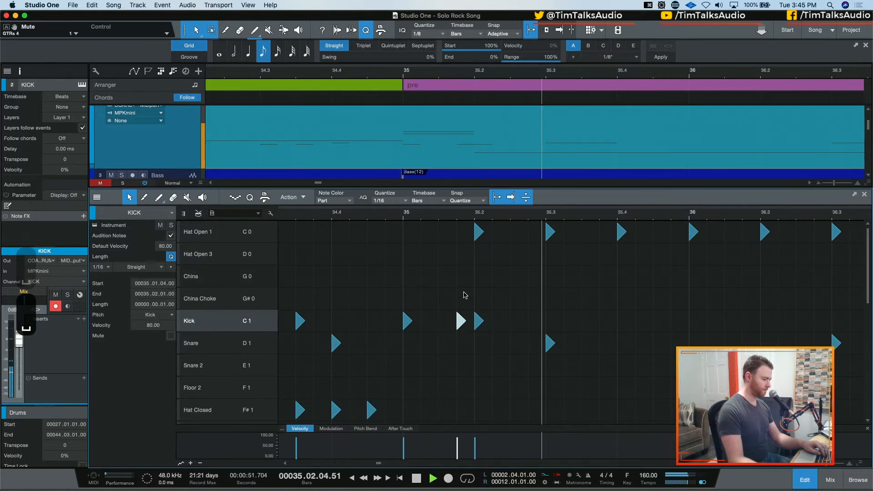
pyautogui.press('space')
pyautogui.hotkey('alt', 'Right')
pyautogui.press('space')
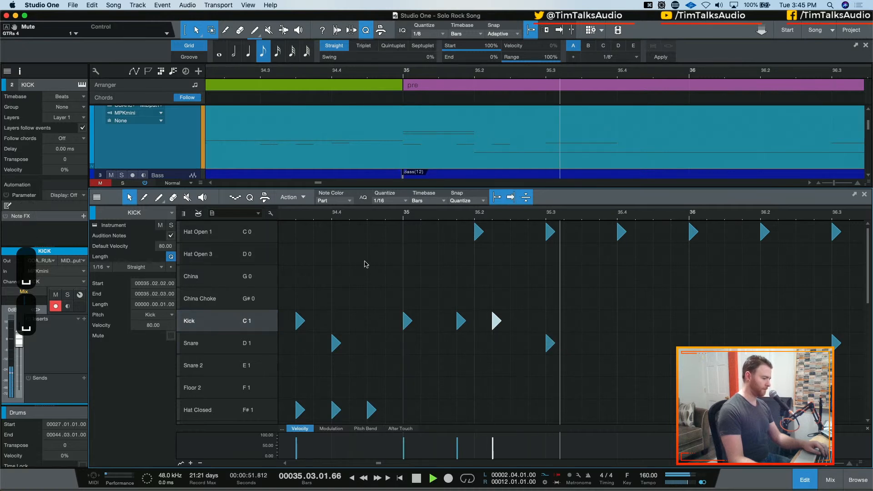
pyautogui.press('space')
# Step: Try shifting the second and third kicks of bar 35 to 35.02.01 and 35.02.03, and play from bar 35
pyautogui.click(461, 321)
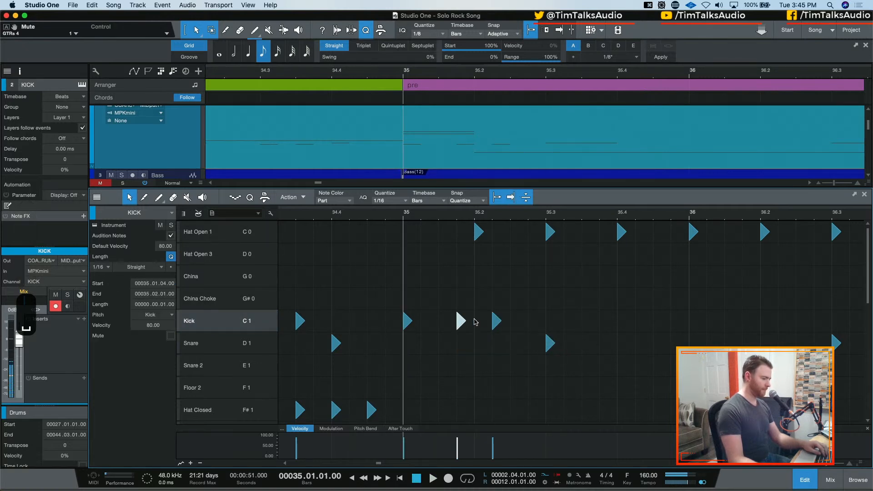
pyautogui.moveTo(455, 288); pyautogui.dragTo(526, 353)
pyautogui.hotkey('alt', 'Right')
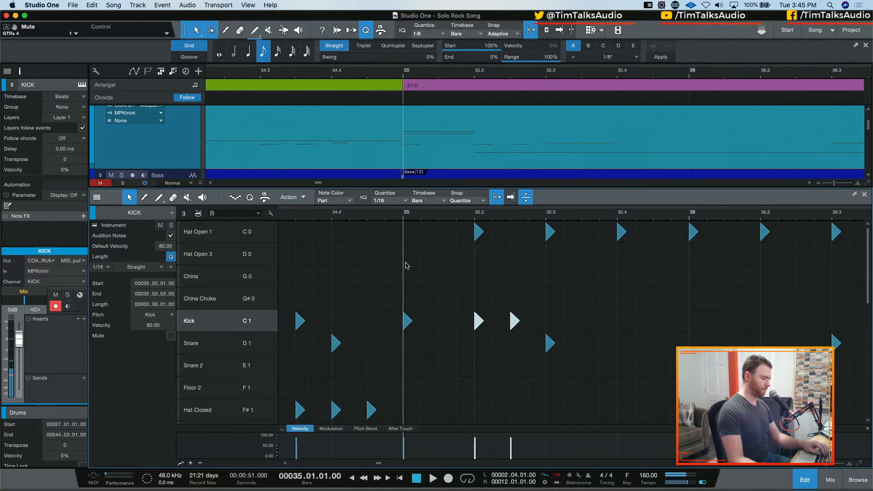
pyautogui.press('space')
pyautogui.press('space')
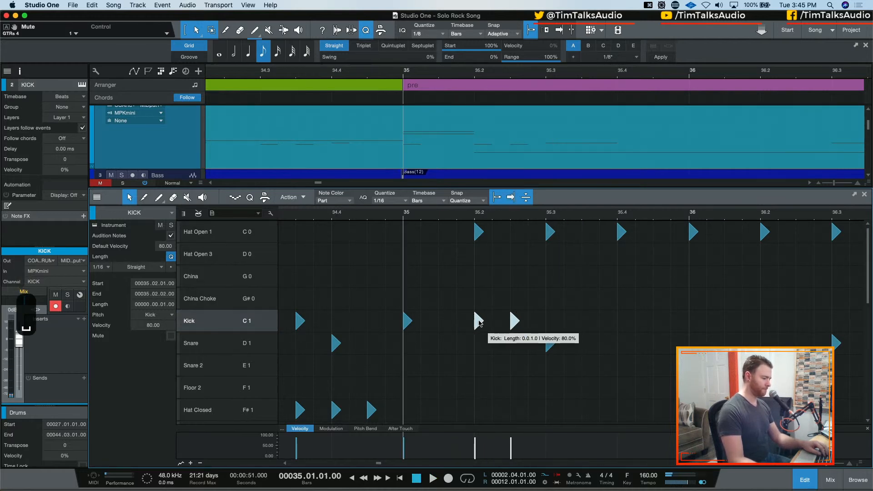
# Step: Move the two selected kicks back to 35.01.03 and 35.02.01, and play from bar 35
pyautogui.moveTo(478, 322); pyautogui.dragTo(444, 323)
pyautogui.press('space')
pyautogui.press('space')
pyautogui.press('space')
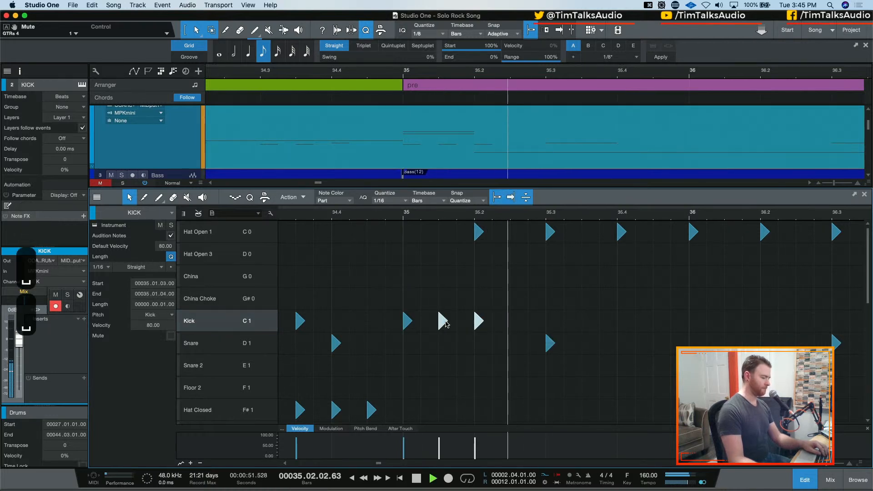
pyautogui.press('space')
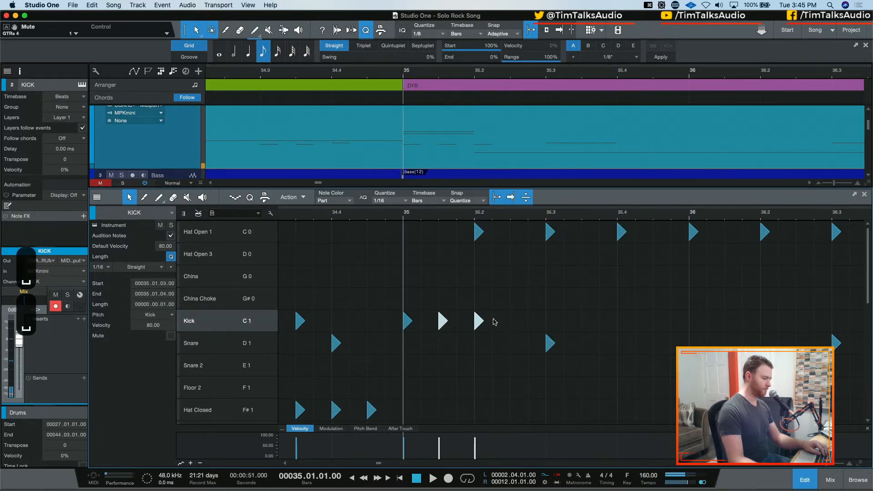
# Step: Add kick hits at 35.04.01, 36.01.01 and 36.01.03
pyautogui.click(621, 324)
pyautogui.doubleClick(620, 322)
pyautogui.doubleClick(693, 322)
pyautogui.doubleClick(728, 322)
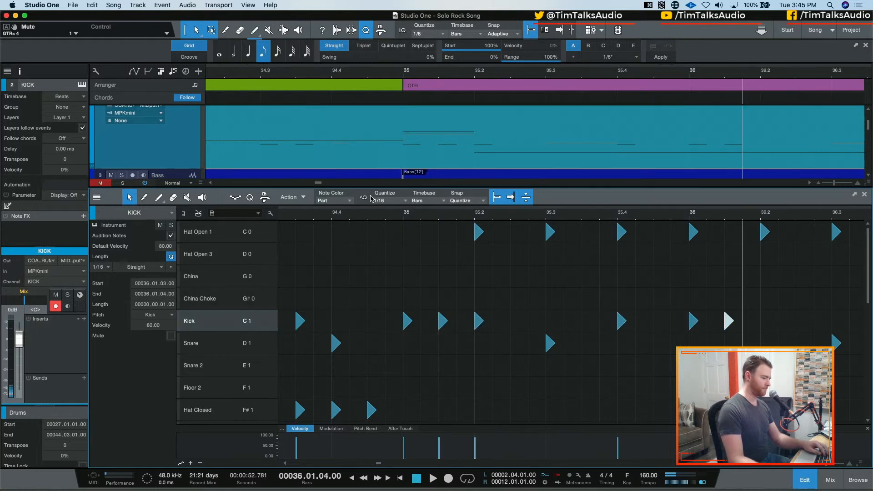
# Step: Play the drums from bar 34 into the pre section to check the kick pattern
pyautogui.press('w')
pyautogui.press('w')
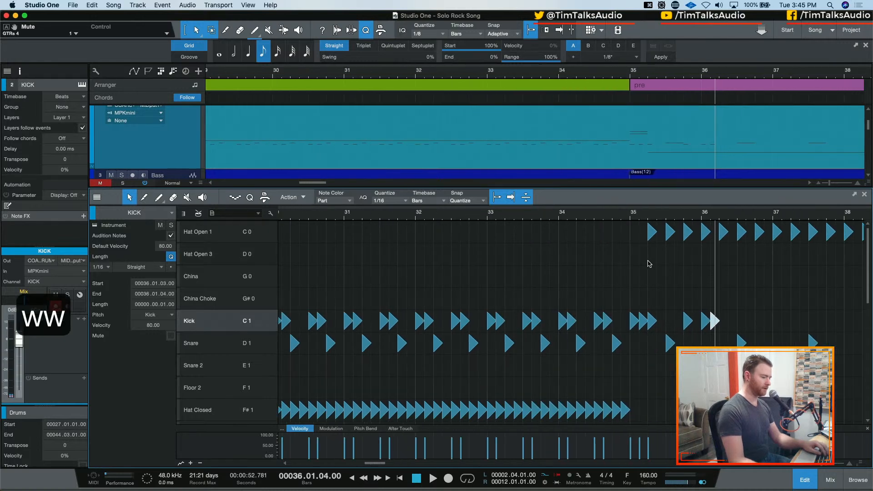
pyautogui.click(443, 219)
pyautogui.press('space')
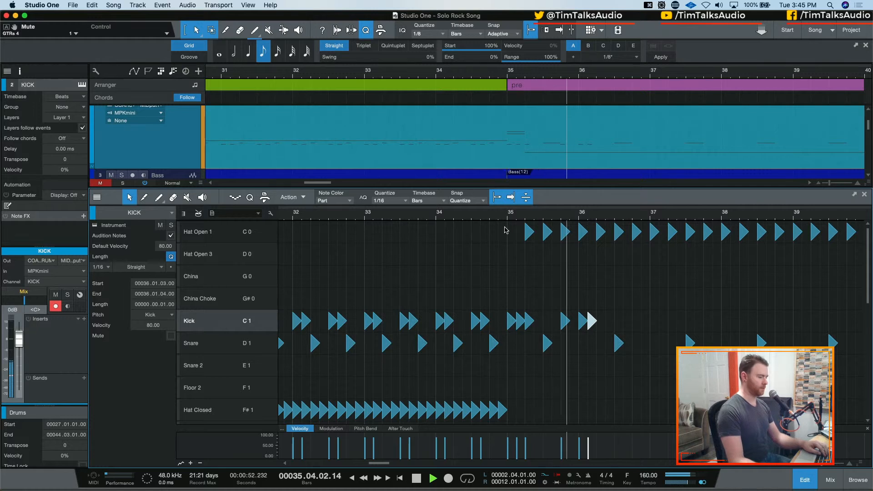
pyautogui.press('space')
pyautogui.press('e')
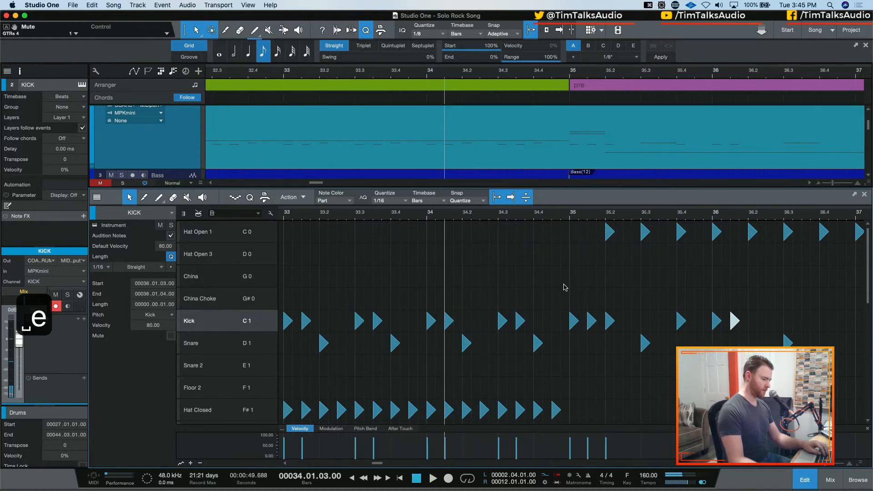
pyautogui.press('space')
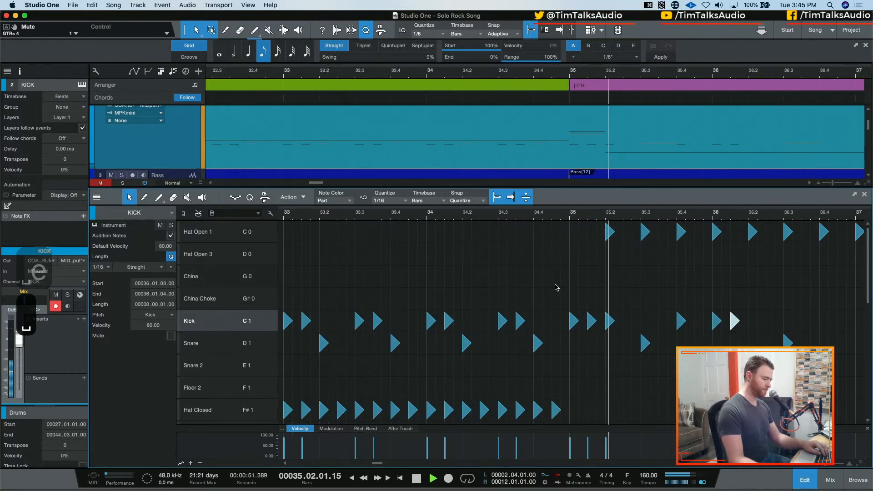
pyautogui.press('space')
# Step: Move the two kicks at the start of bar 36 to 35.04.03 and 36.01.01, and play from the end of bar 34
pyautogui.click(716, 321)
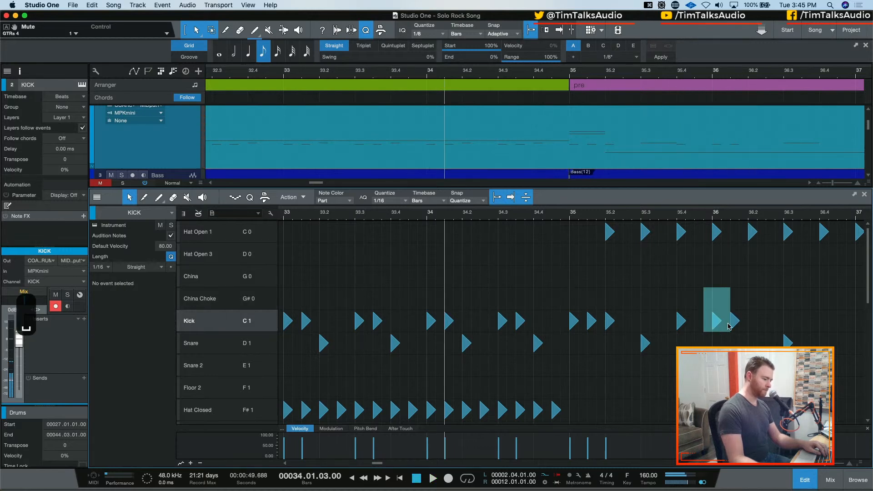
pyautogui.moveTo(714, 322); pyautogui.dragTo(702, 324)
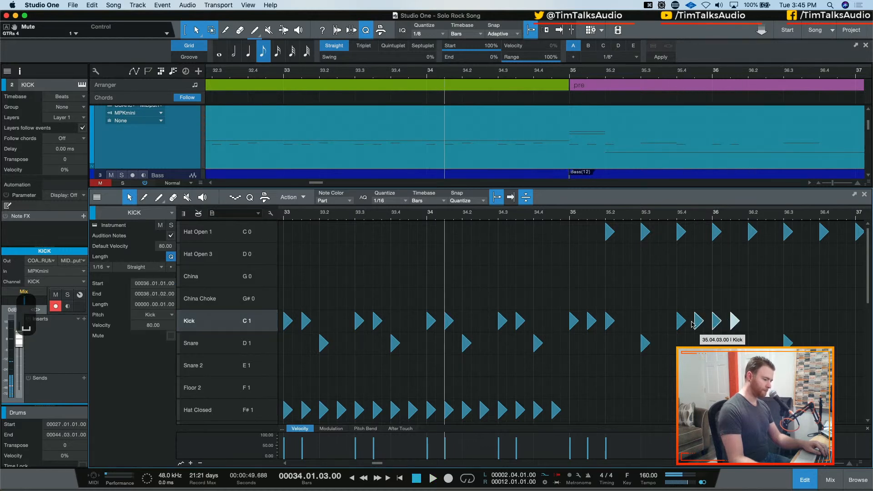
pyautogui.click(725, 294)
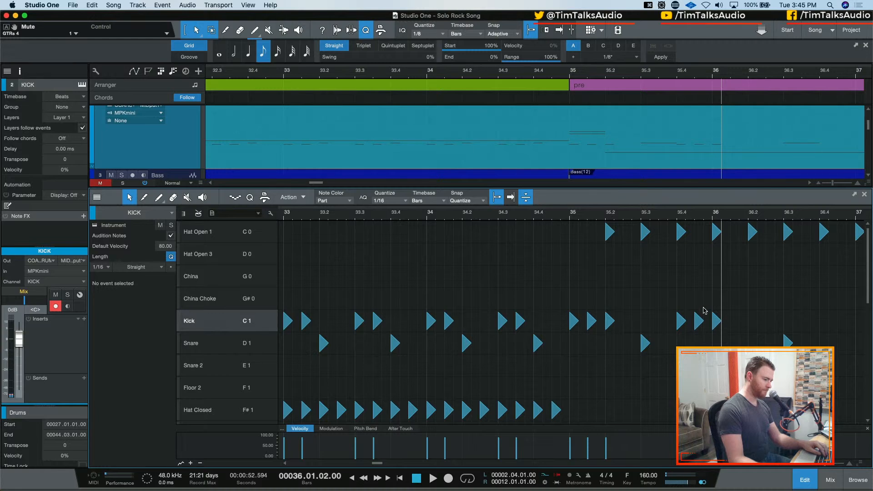
pyautogui.press('space')
pyautogui.press('space')
pyautogui.click(561, 219)
pyautogui.press('space')
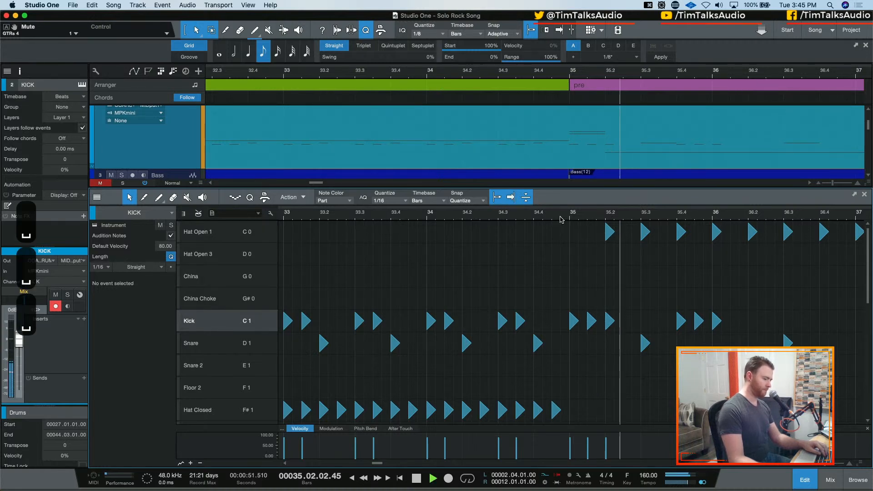
pyautogui.press('space')
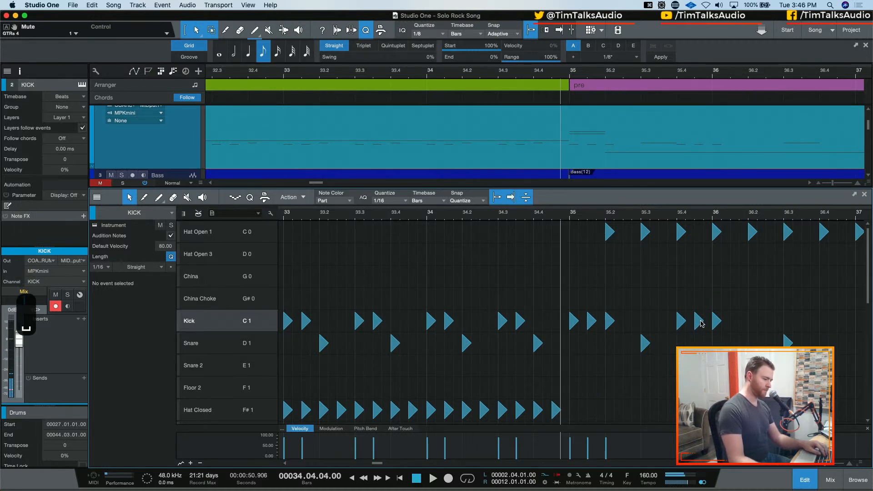
# Step: Move the kick on the downbeat of bar 36 to 36.01.03 and play the pattern
pyautogui.moveTo(711, 324); pyautogui.dragTo(734, 322)
pyautogui.press('space')
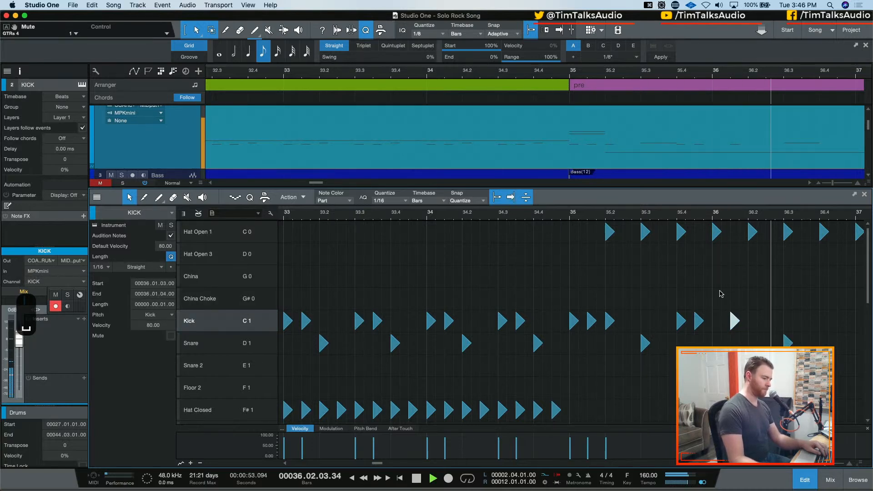
# Step: Add a kick at 36.02.01 and play the pattern from the end of bar 34
pyautogui.press('space')
pyautogui.moveTo(733, 321); pyautogui.dragTo(752, 321)
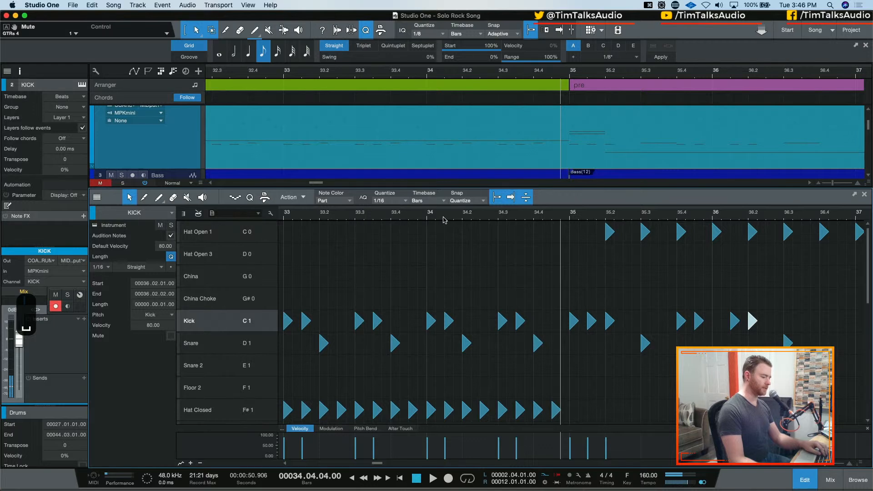
pyautogui.press('space')
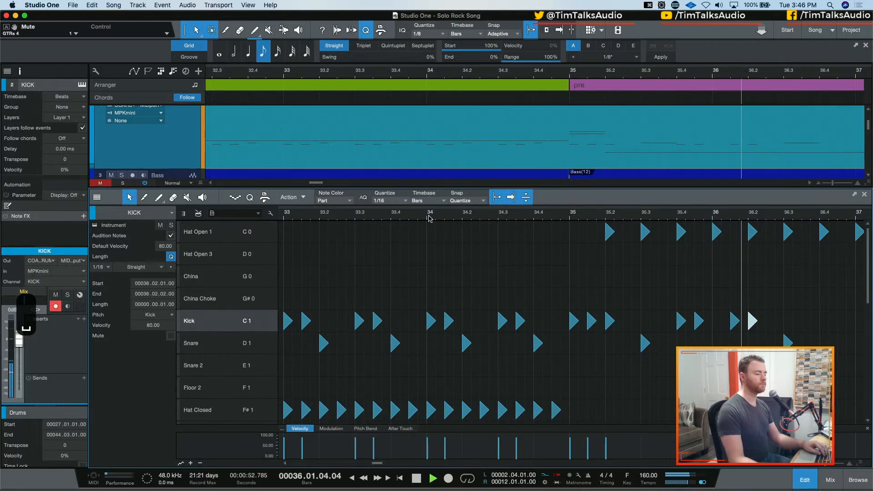
pyautogui.press('space')
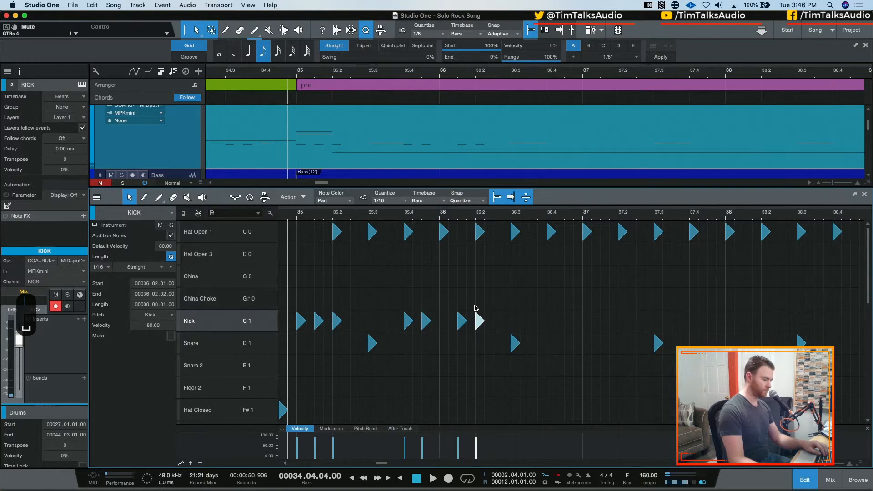
pyautogui.press('space')
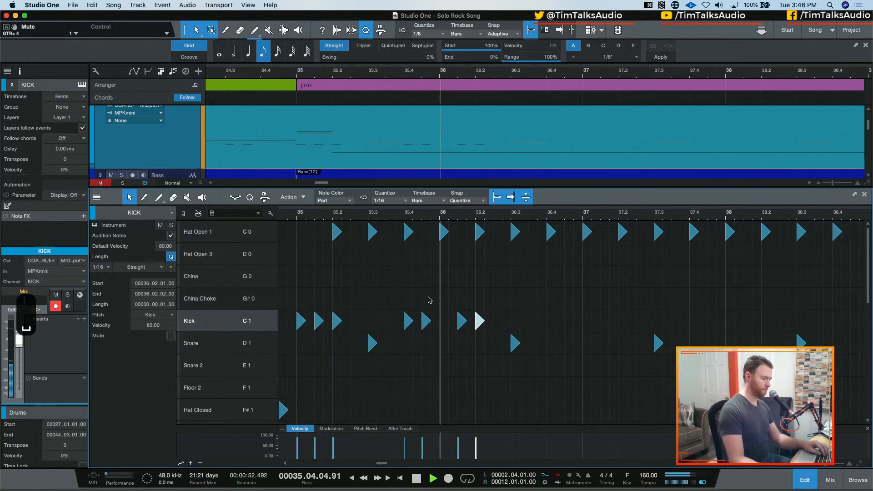
pyautogui.press('space')
# Step: Set the drum editor's quantize value to 1/8 and play the kick pattern from the end of bar 34 into bar 37
pyautogui.click(390, 200)
pyautogui.click(476, 269)
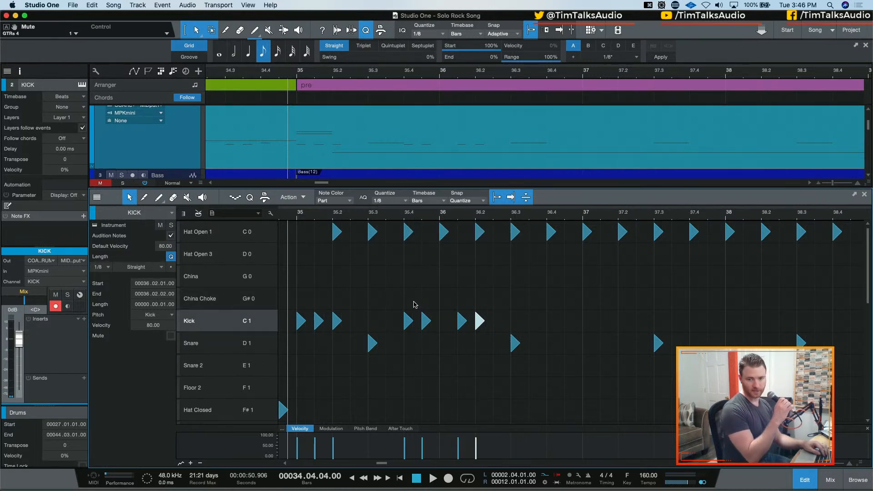
pyautogui.press('space')
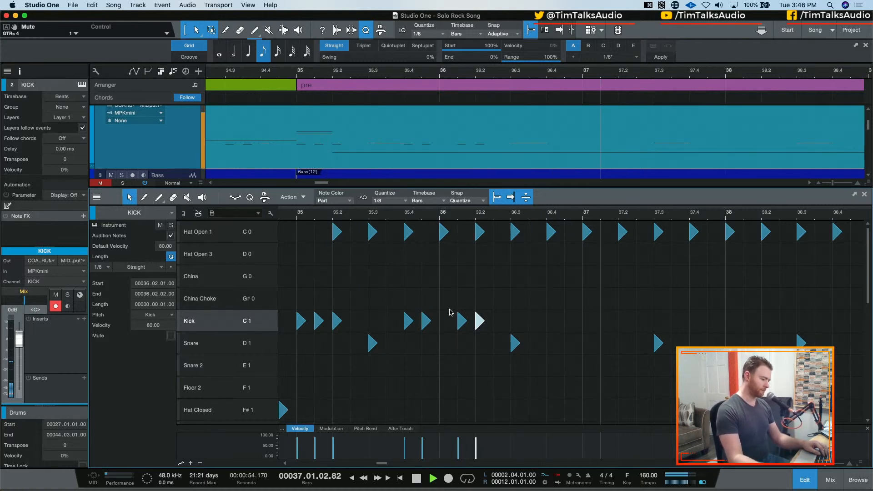
pyautogui.press('space')
# Step: Add kicks at 37.01.01, 37.01.03, 37.02.01, 37.04.01, 37.04.03, 38.01.03 and 38.02.01, and play the pattern
pyautogui.click(587, 321)
pyautogui.click(602, 322)
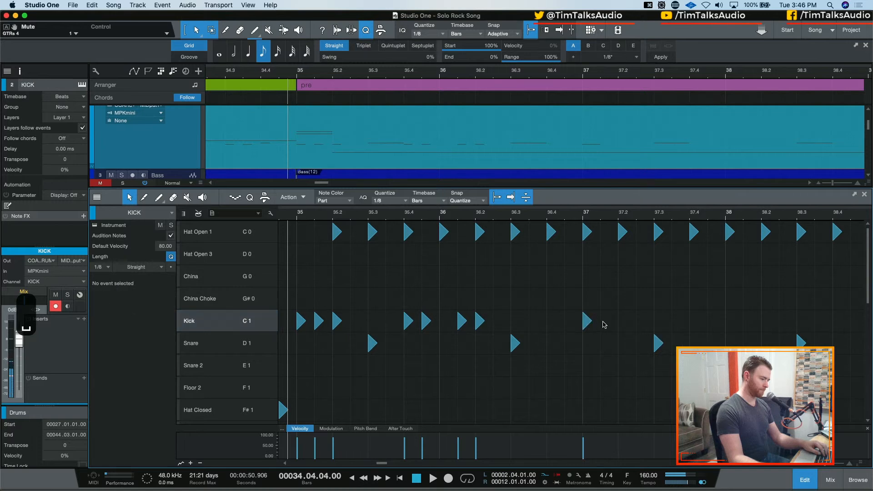
pyautogui.click(618, 321)
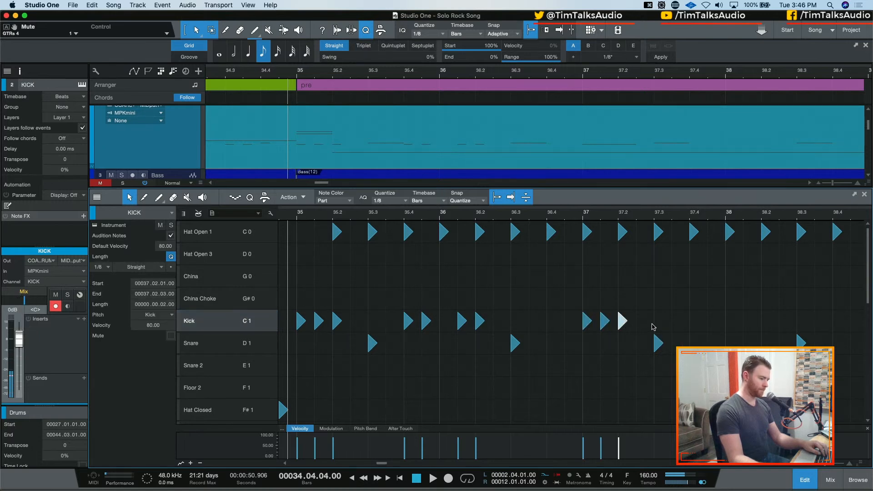
pyautogui.click(693, 324)
pyautogui.click(711, 323)
pyautogui.click(747, 321)
pyautogui.click(768, 323)
pyautogui.press('space')
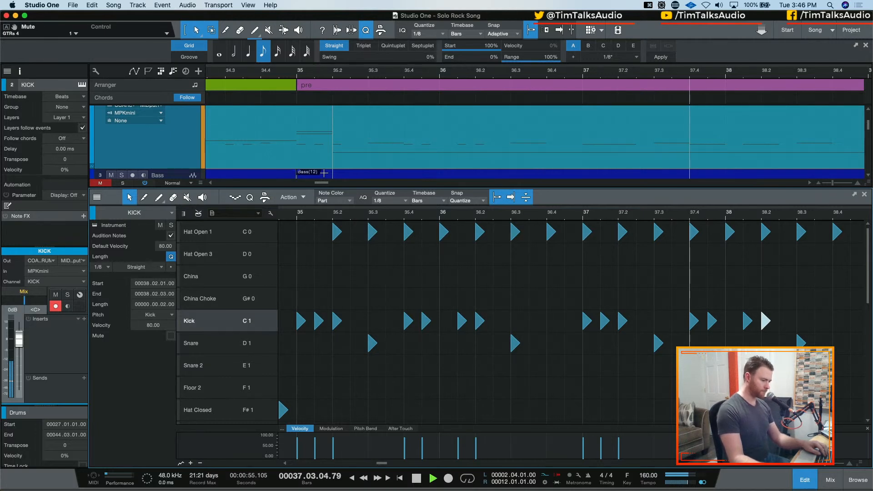
pyautogui.press('space')
# Step: Duplicate the kick hits of bars 35 to 38 into bars 39 to 42
pyautogui.press('w')
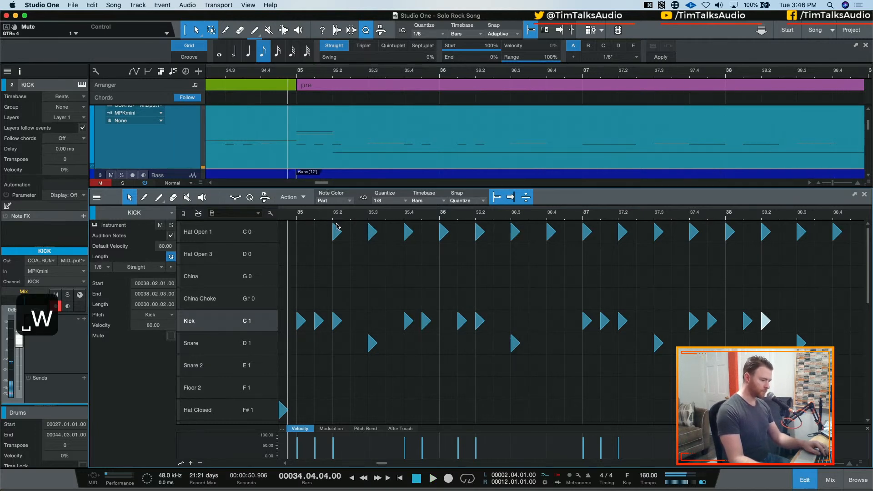
pyautogui.moveTo(293, 301); pyautogui.dragTo(567, 318)
pyautogui.press('d')
pyautogui.press('w')
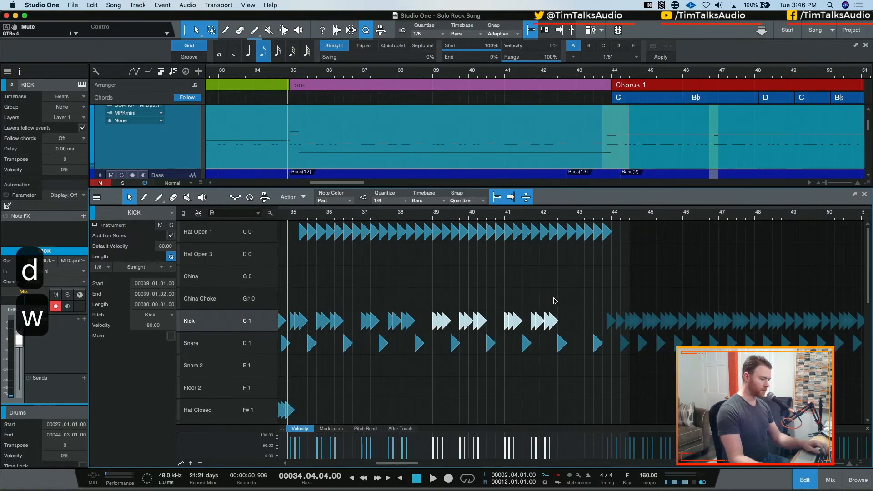
pyautogui.press('e')
pyautogui.hscroll(5, 744, 333)
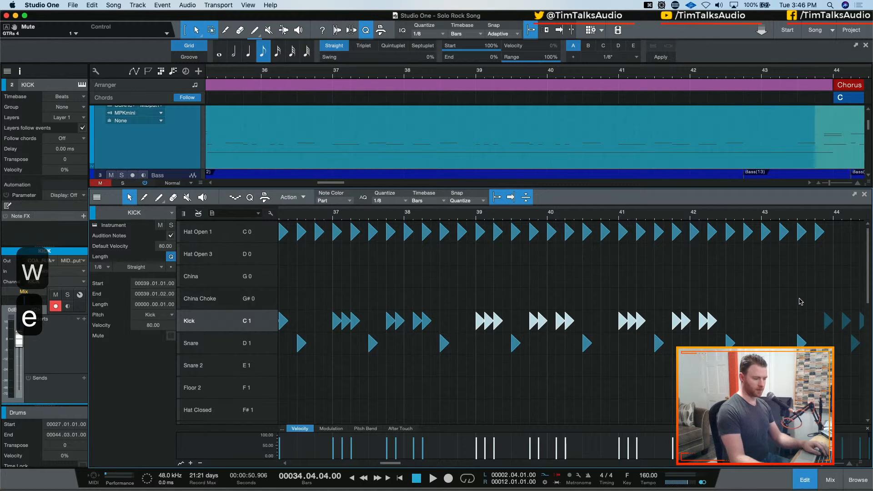
# Step: Play the drums from 34.02.03 into the pre section to check the kicks
pyautogui.hscroll(-9, 404, 318)
pyautogui.hscroll(5, 404, 317)
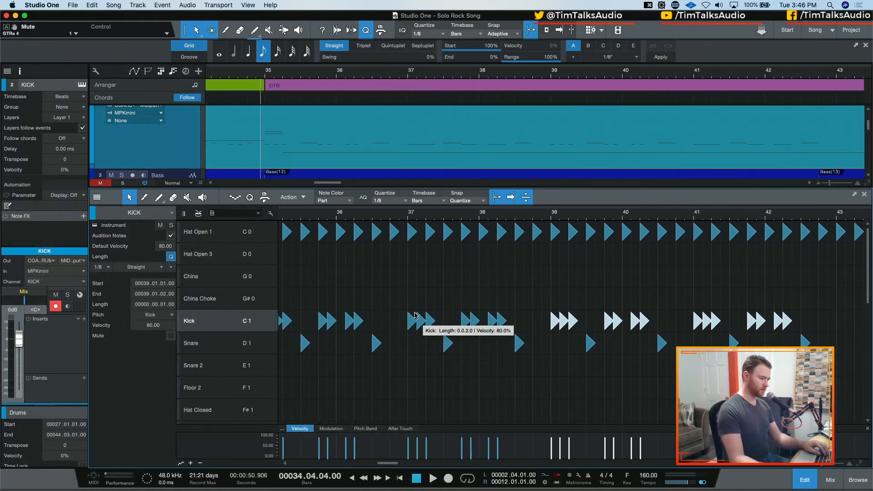
pyautogui.hscroll(-6, 430, 315)
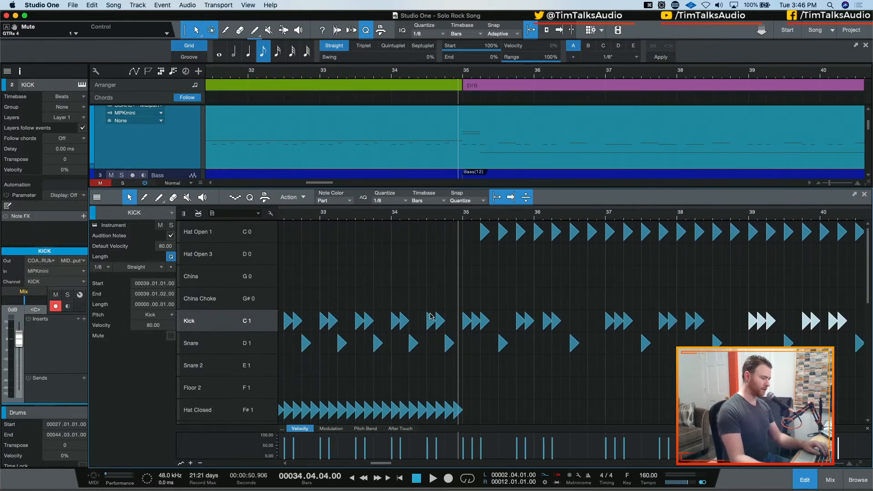
pyautogui.click(417, 214)
pyautogui.press('space')
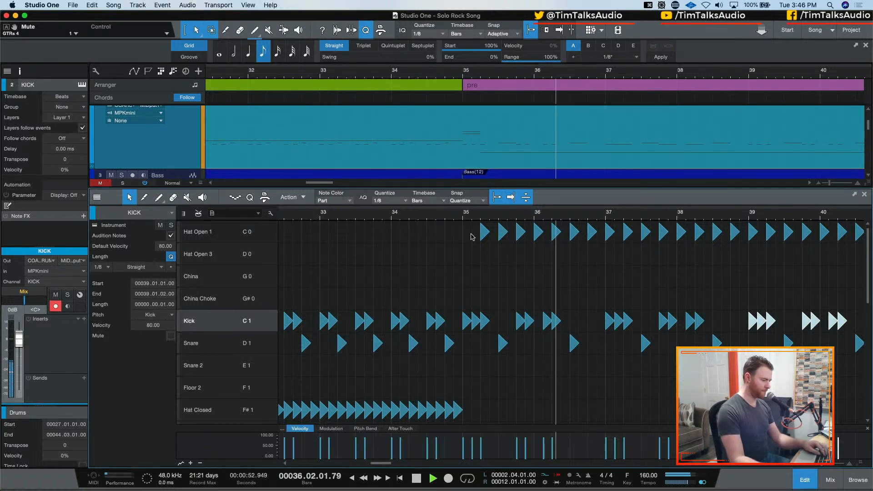
pyautogui.press('space')
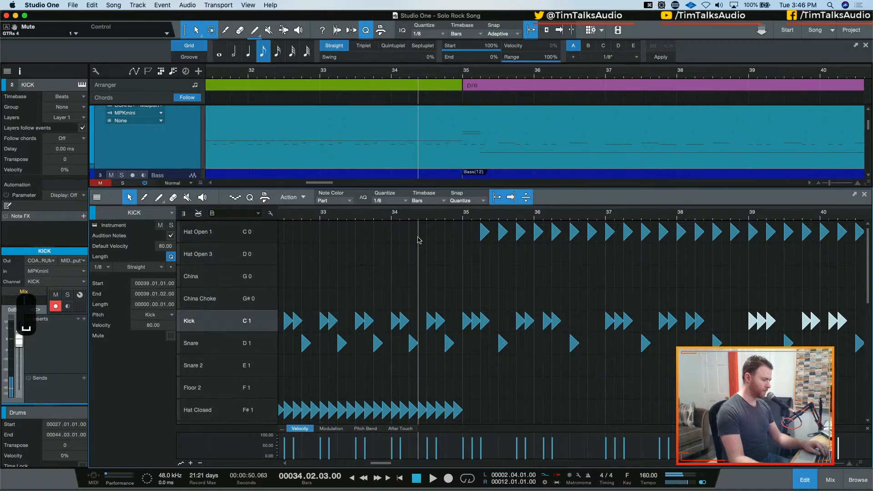
# Step: Move all Hat Open 1 hits to Hat Open 3 and play them from bar 34
pyautogui.click(256, 238)
pyautogui.press('Down')
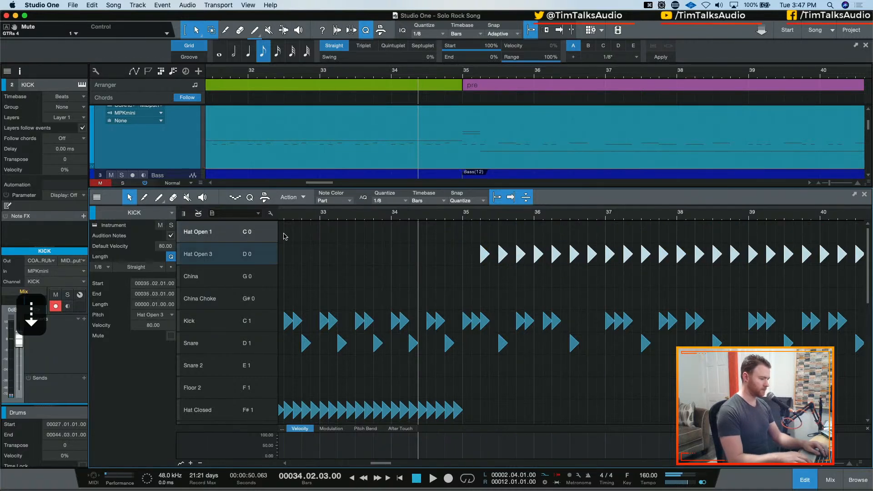
pyautogui.press('space')
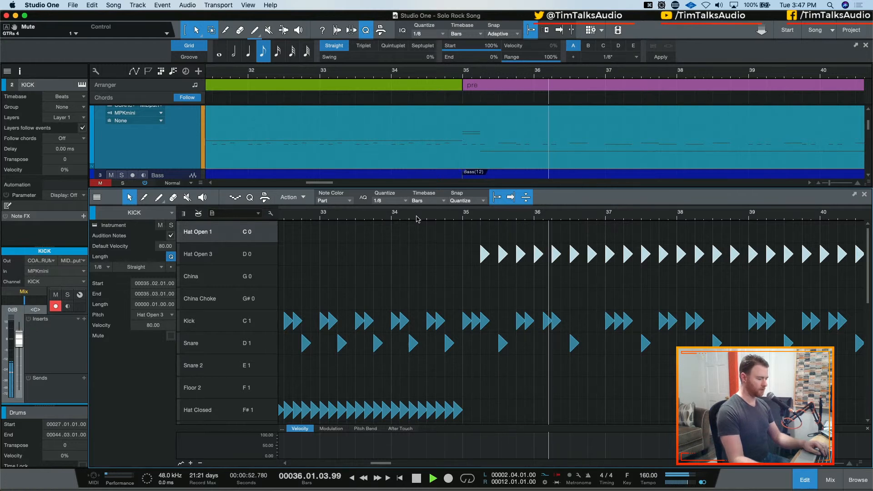
pyautogui.press('space')
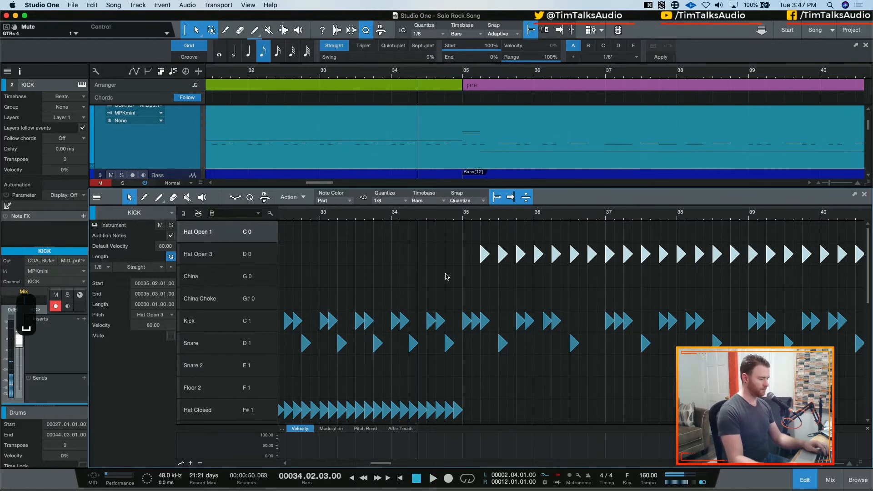
# Step: Move the selected open hi-hat hits up to the Hat Open 2 lane
pyautogui.press('Up')
pyautogui.press('Up')
pyautogui.press('Up')
pyautogui.press('Up')
pyautogui.press('Up')
pyautogui.press('Up')
pyautogui.press('Up')
pyautogui.press('Up')
pyautogui.press('Up')
pyautogui.press('Up')
pyautogui.press('Up')
pyautogui.press('Up')
pyautogui.press('Up')
pyautogui.press('Up')
pyautogui.press('Up')
pyautogui.press('Up')
pyautogui.press('Up')
pyautogui.press('Up')
pyautogui.press('Up')
pyautogui.press('Up')
pyautogui.press('Down')
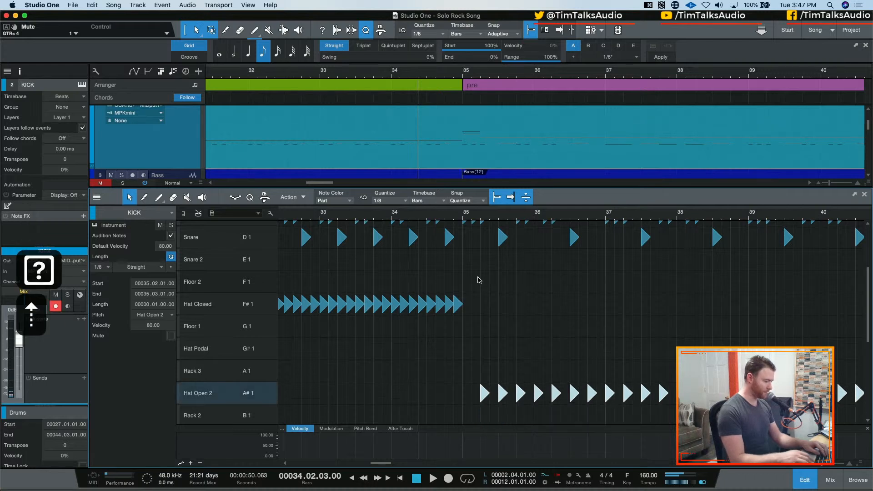
# Step: Compare the open hi-hat lanes and briefly play the pattern from bar 34
pyautogui.scroll(3, 434, 273)
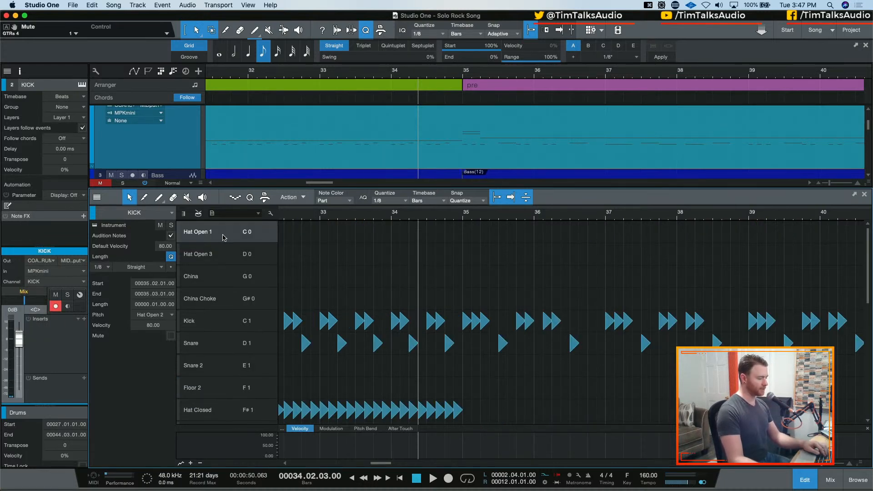
pyautogui.scroll(-3, 226, 237)
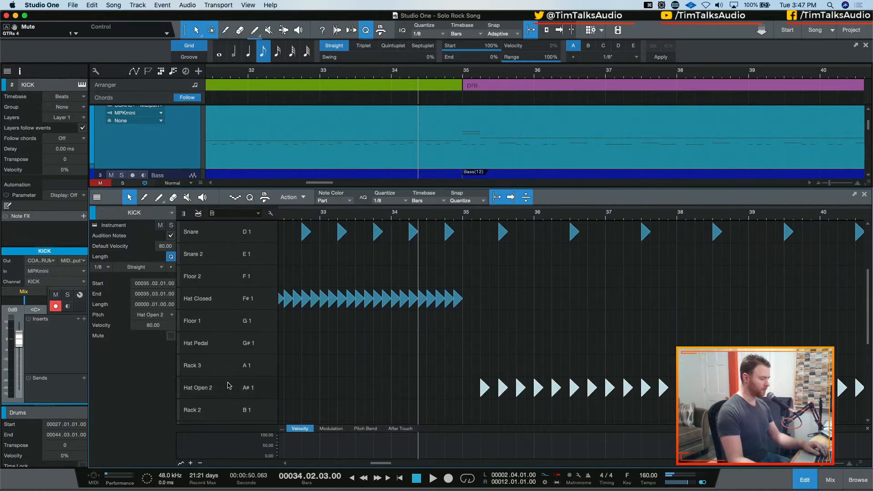
pyautogui.scroll(3, 243, 356)
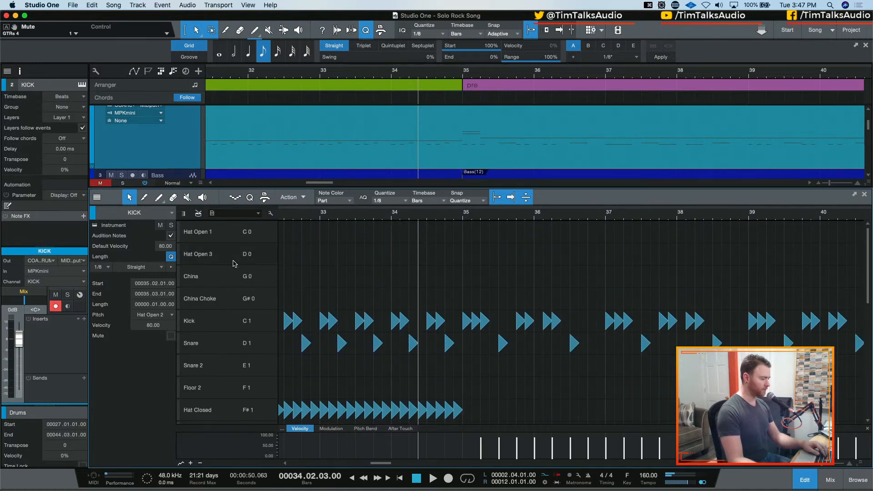
pyautogui.press('space')
pyautogui.press('space')
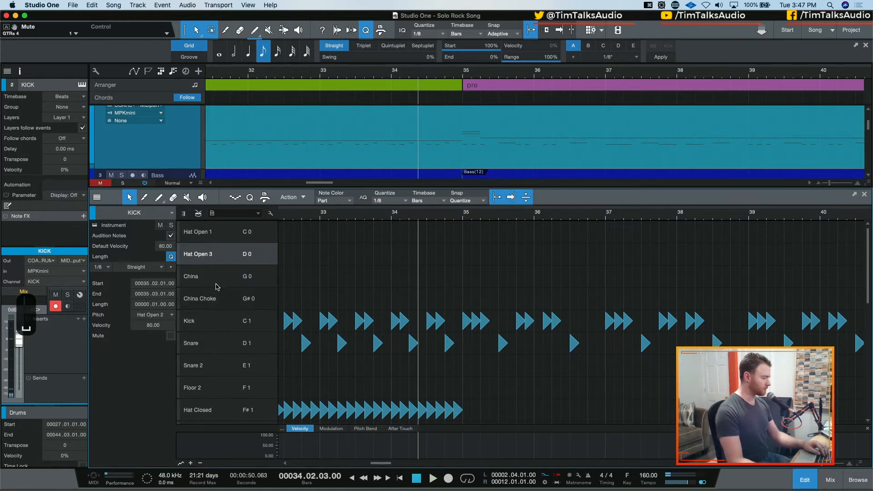
# Step: Open the KICK track's COATED-19 DRUMS instrument, view its parallel processing page and close it
pyautogui.scroll(3, 256, 162)
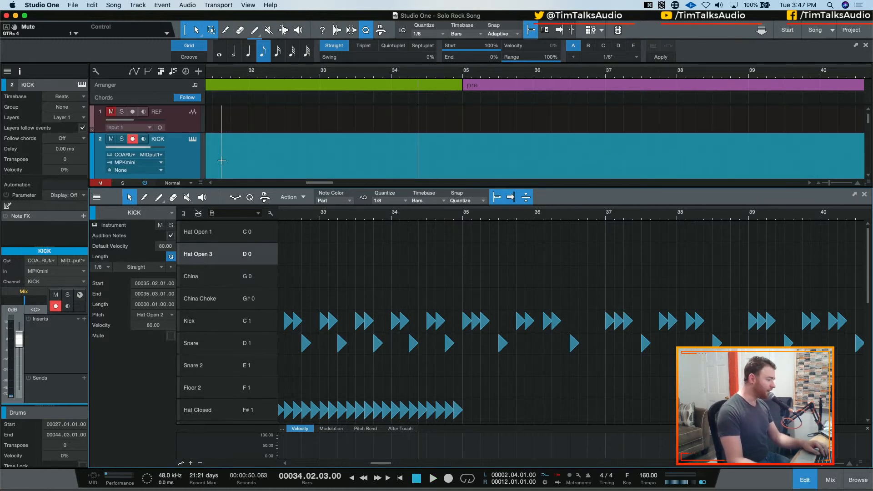
pyautogui.click(194, 140)
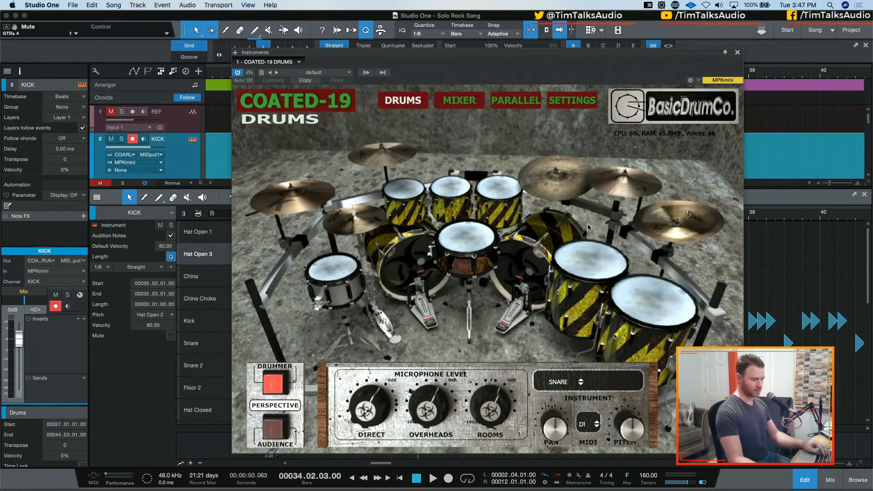
pyautogui.click(523, 105)
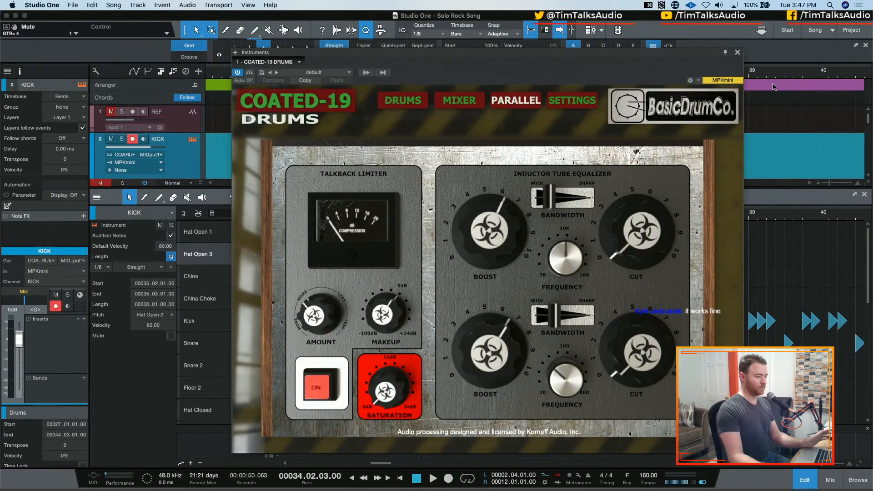
pyautogui.click(737, 52)
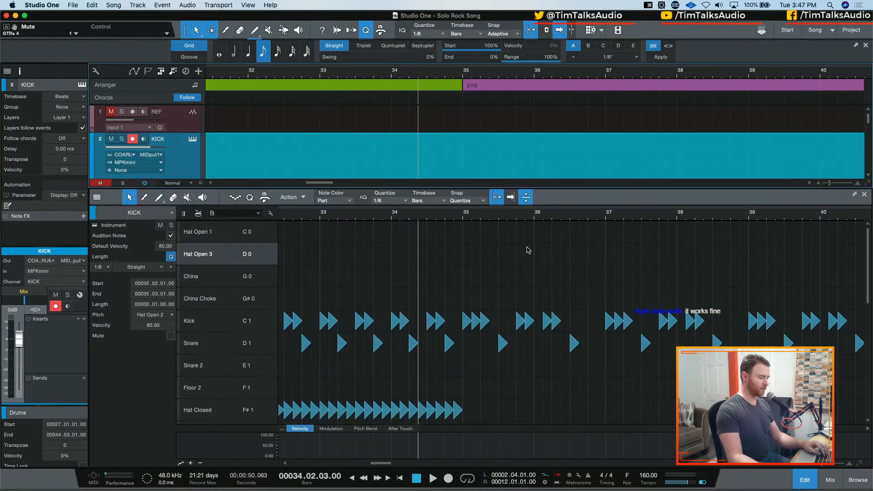
# Step: Play the drums from bar 34 through the pre section up to the end of bar 41
pyautogui.hscroll(1, 432, 257)
pyautogui.scroll(-3, 432, 263)
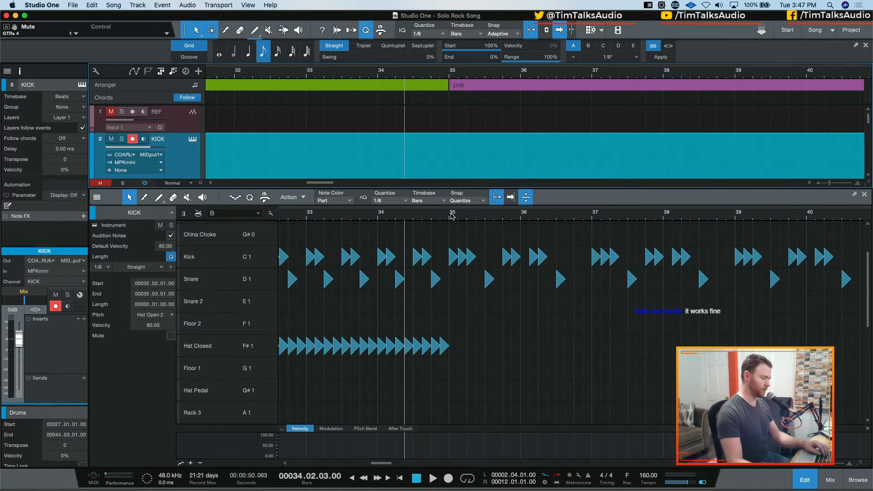
pyautogui.press('space')
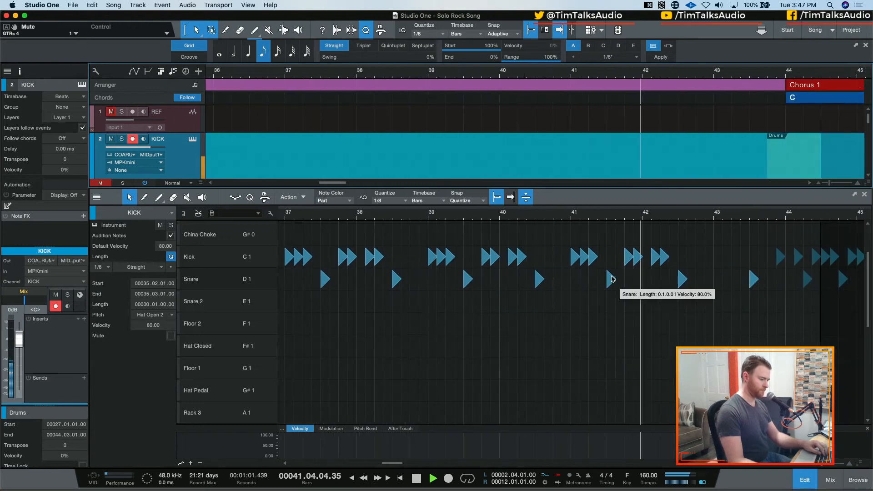
pyautogui.press('space')
# Step: Paint a run of eighth-note kicks from 42.02.03 to 43.04.01, leading into Chorus 1
pyautogui.hscroll(5, 656, 267)
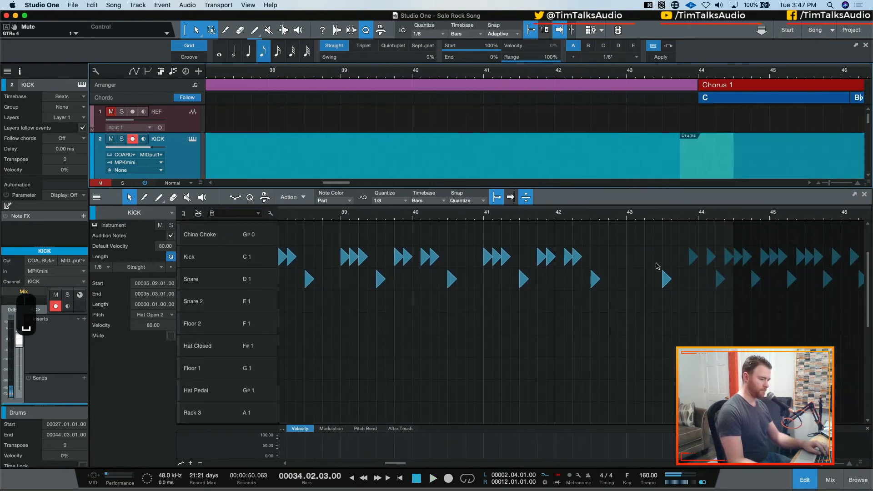
pyautogui.press('e')
pyautogui.hscroll(5, 652, 267)
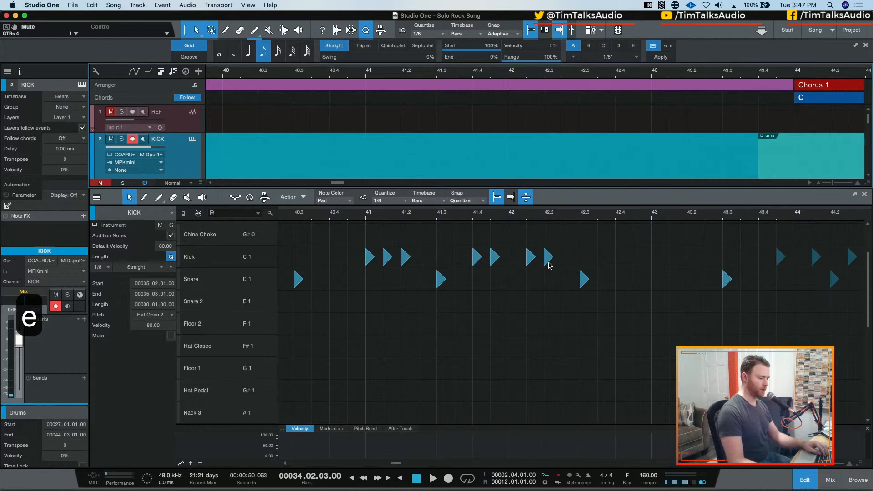
pyautogui.moveTo(566, 257); pyautogui.dragTo(757, 265)
# Step: Play from the start of bar 41 to check the kick run before Chorus 1
pyautogui.click(380, 221)
pyautogui.press('space')
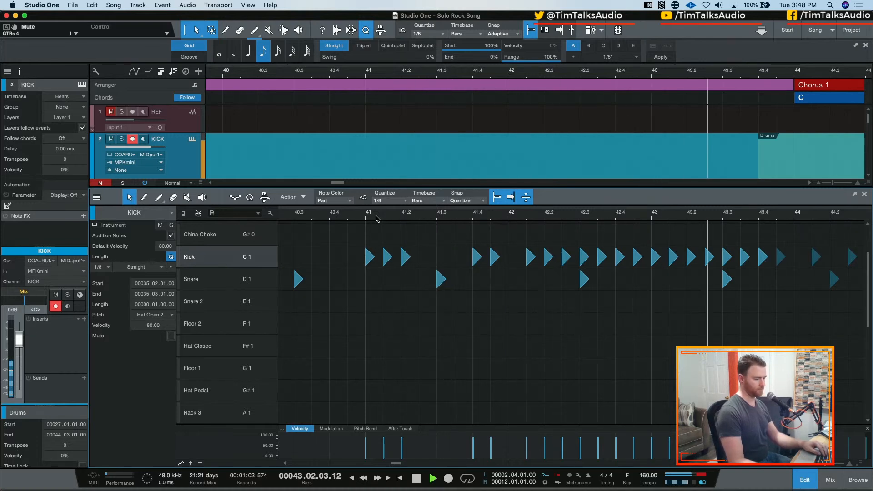
pyautogui.press('space')
pyautogui.press('w')
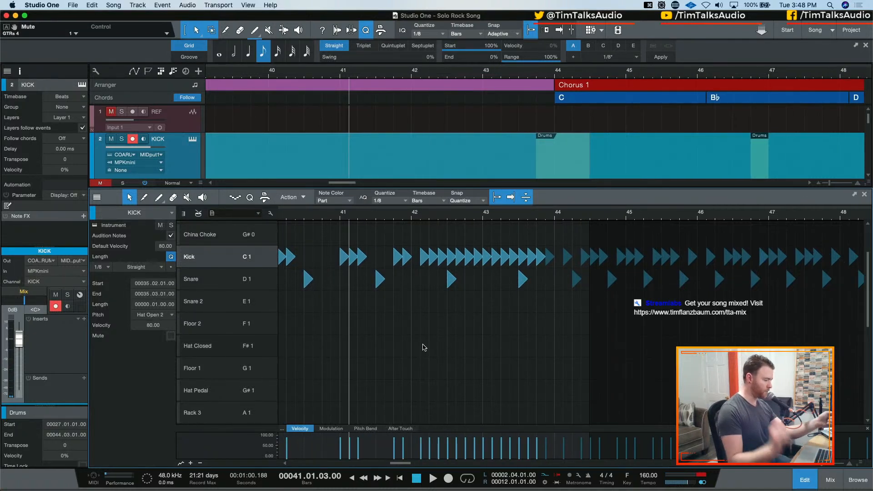
pyautogui.press('e')
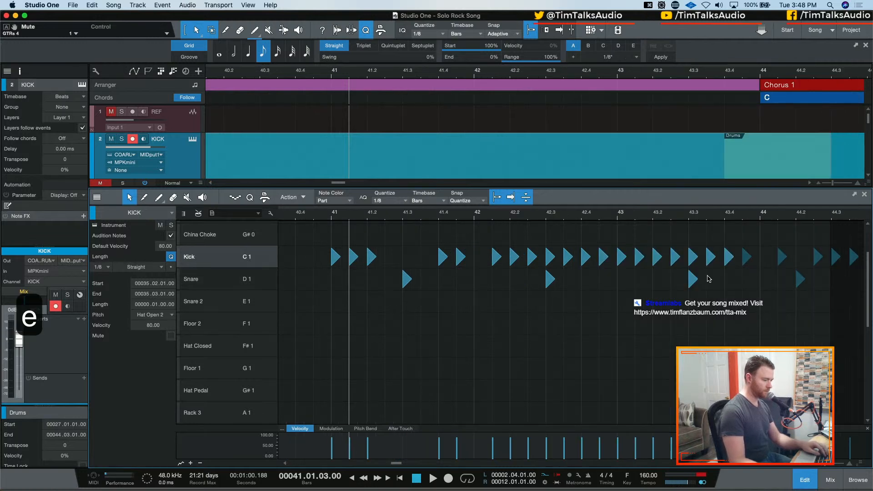
# Step: Audition the Floor 2 and Floor 1 drum sounds and add a Floor 2 hit at 43.04.01
pyautogui.click(209, 329)
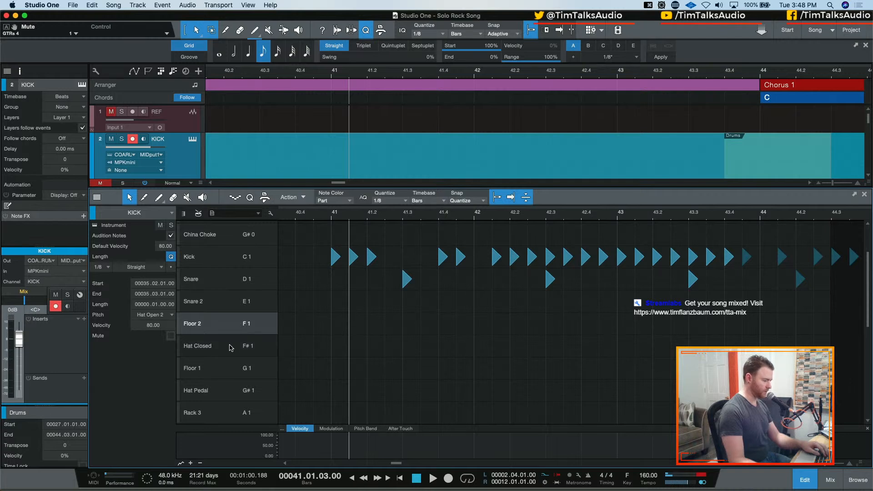
pyautogui.click(209, 375)
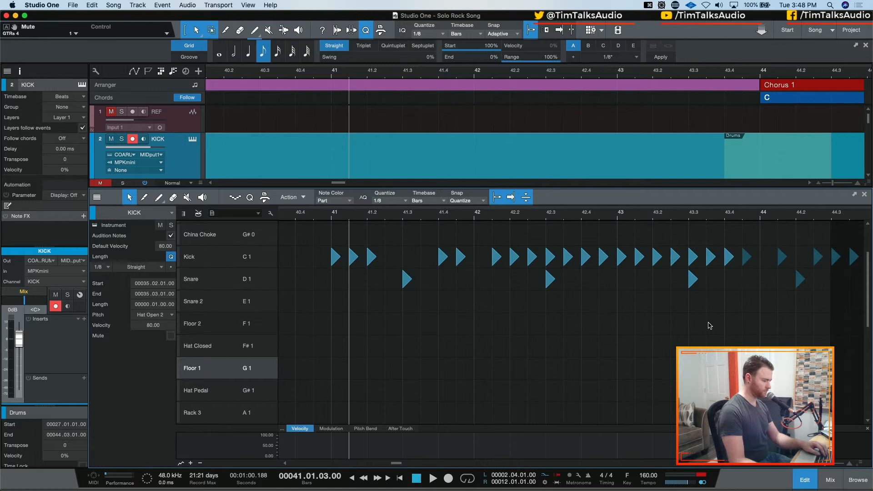
pyautogui.doubleClick(729, 333)
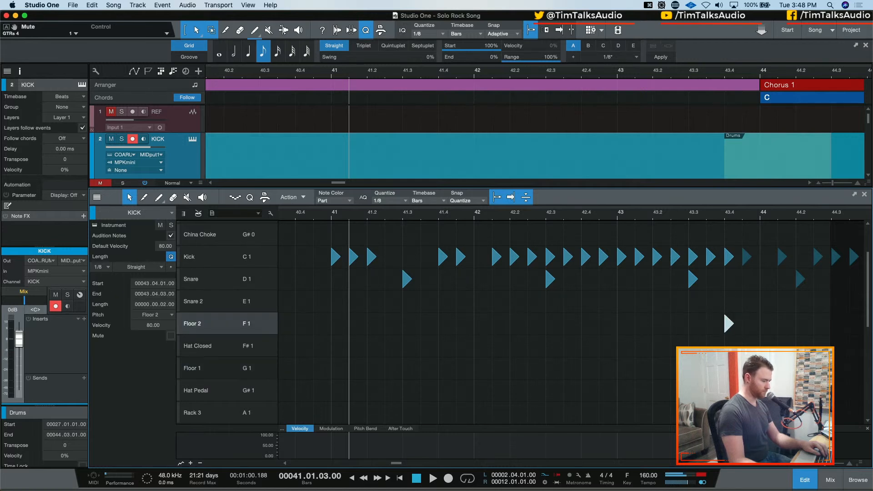
# Step: Add a Rack 1 tom hit at 43.03.03, just ahead of the Floor 2 hit
pyautogui.scroll(-4, 655, 365)
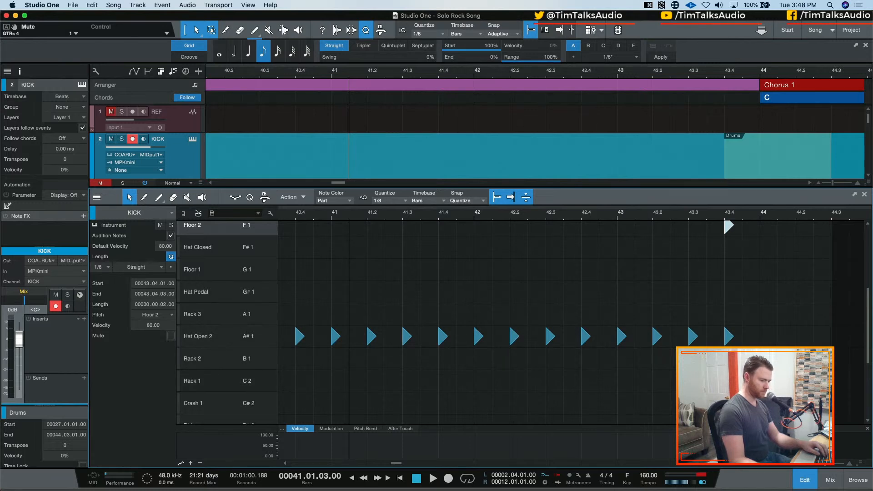
pyautogui.scroll(6, 571, 323)
pyautogui.scroll(-5, 571, 323)
pyautogui.scroll(-3, 571, 322)
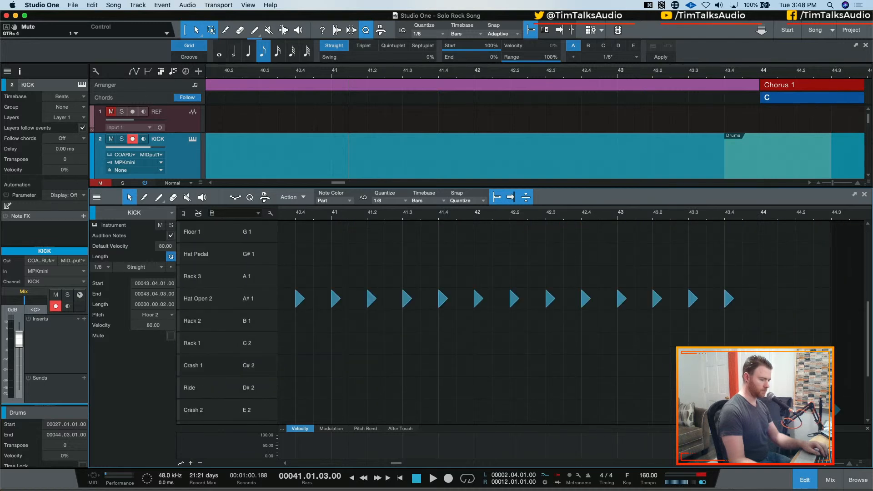
pyautogui.doubleClick(708, 363)
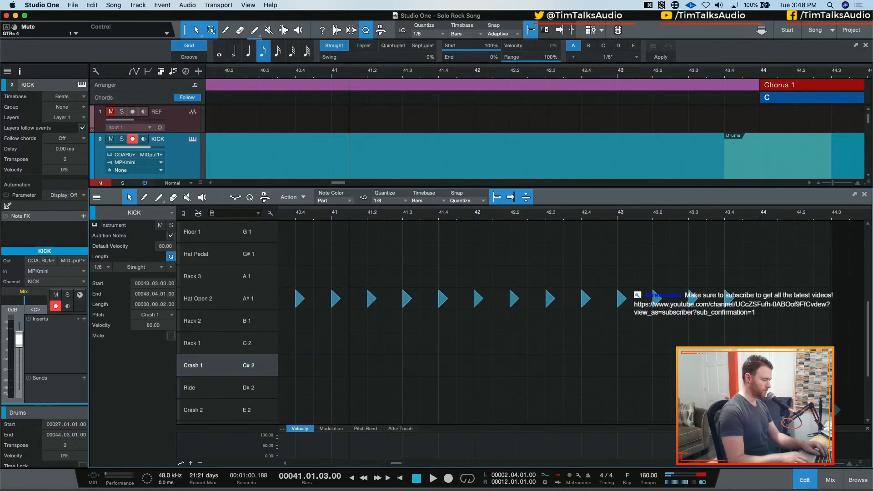
pyautogui.press('Up')
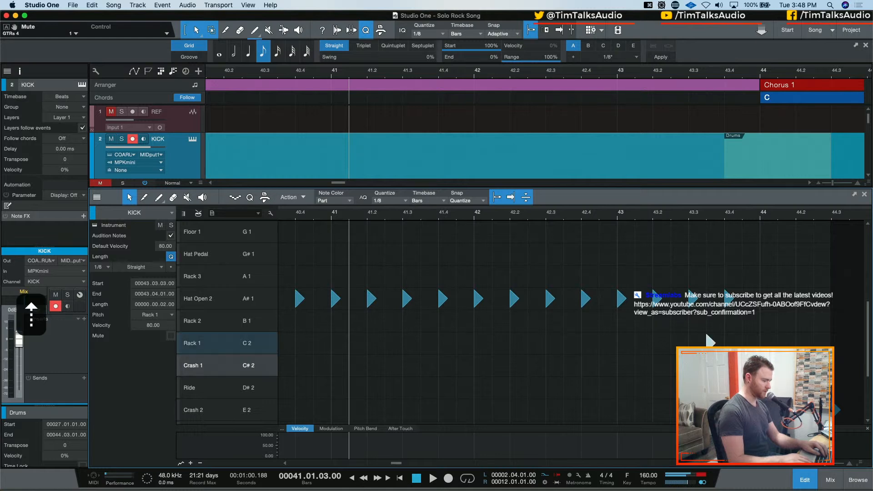
# Step: Play the tom fill twice from 42.04.01 to check it leading into Chorus 1
pyautogui.click(590, 219)
pyautogui.press('space')
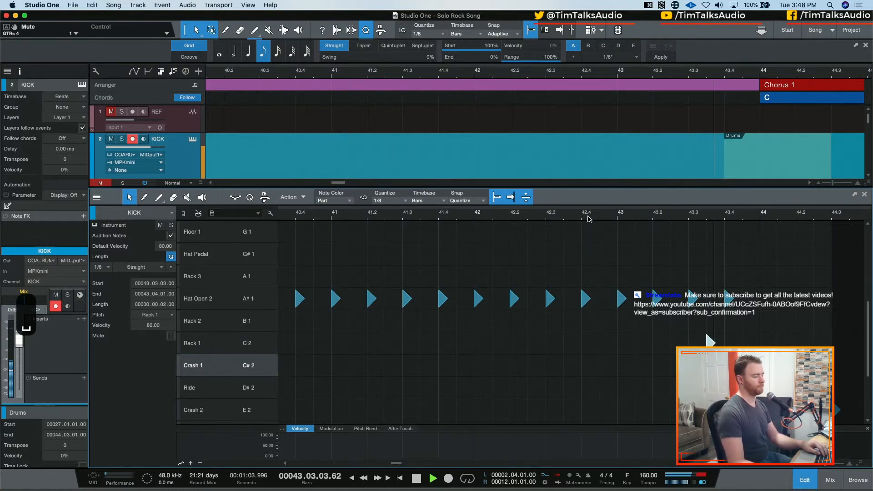
pyautogui.press('space')
pyautogui.press('space')
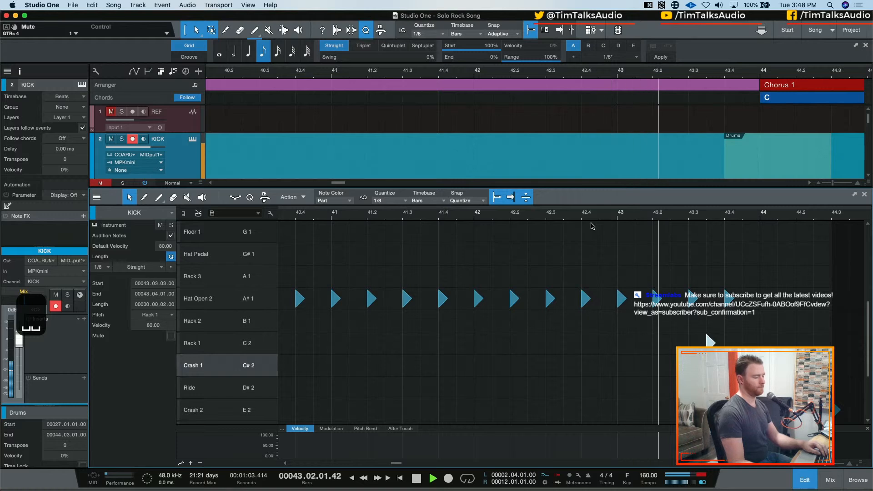
pyautogui.press('space')
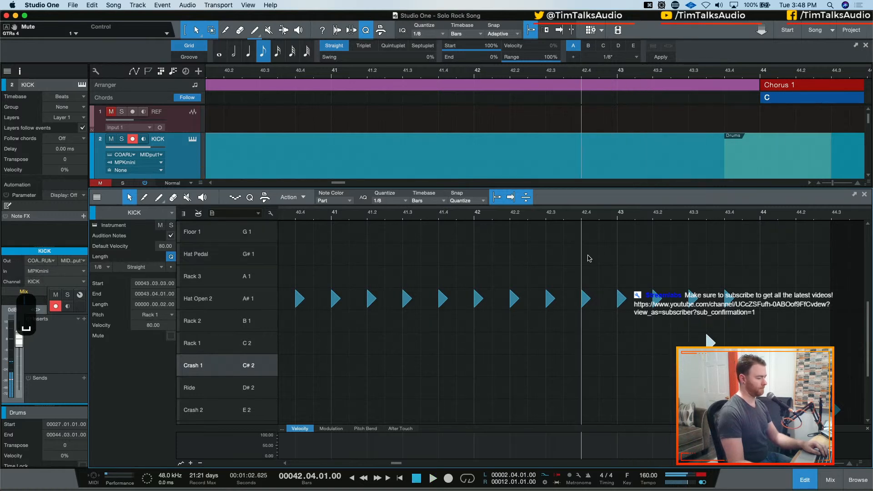
# Step: Delete the Hat Open 2 hit at 43.04.01 that coincides with the floor tom
pyautogui.moveTo(717, 283); pyautogui.dragTo(736, 311)
pyautogui.press('BackSpace')
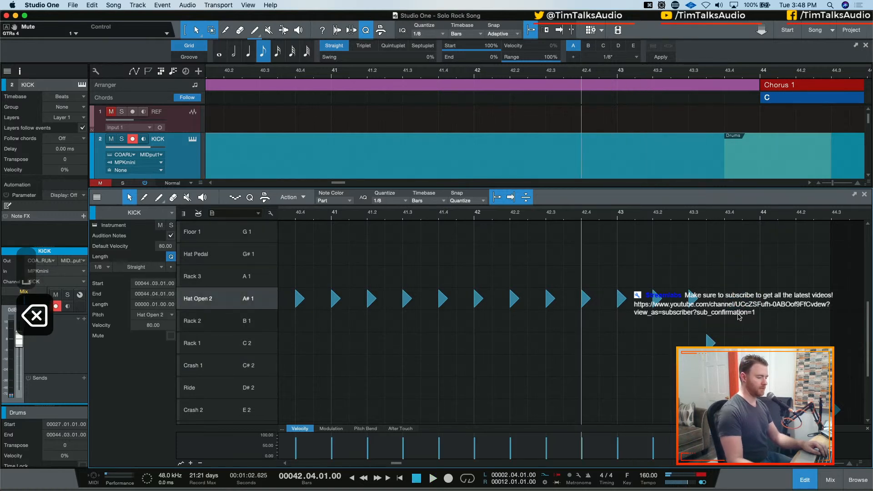
pyautogui.scroll(-2, 729, 301)
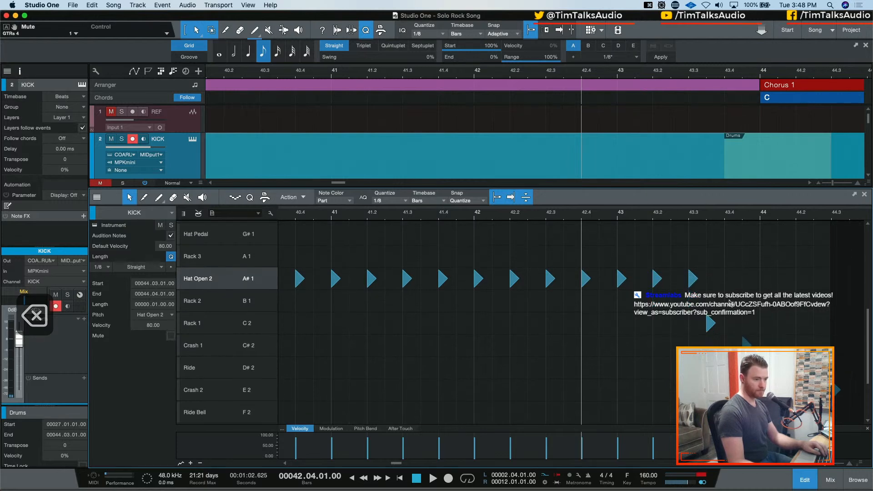
# Step: Play from the start of bar 42 through the fill and into Chorus 1 up to bar 47
pyautogui.scroll(10, 729, 301)
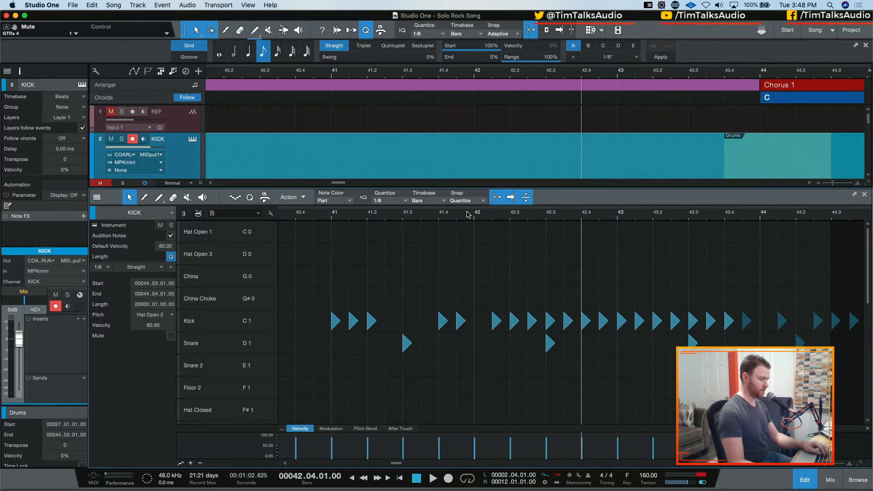
pyautogui.press('space')
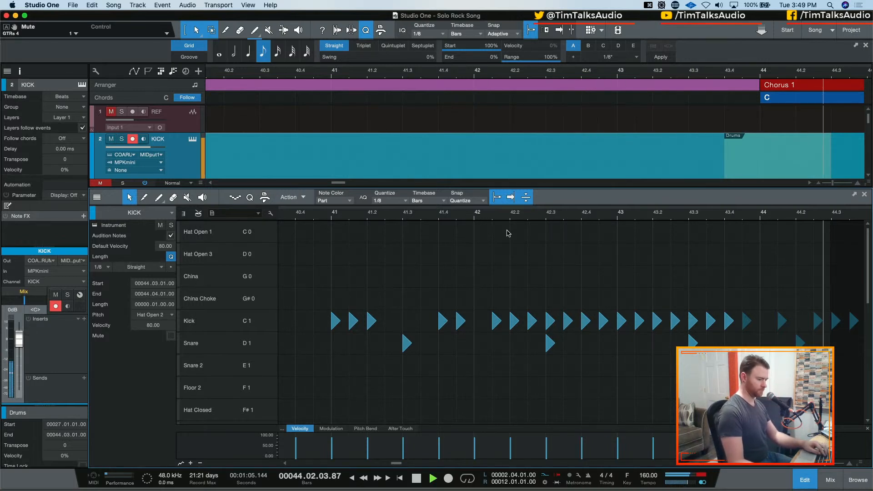
pyautogui.press('w')
pyautogui.press('w')
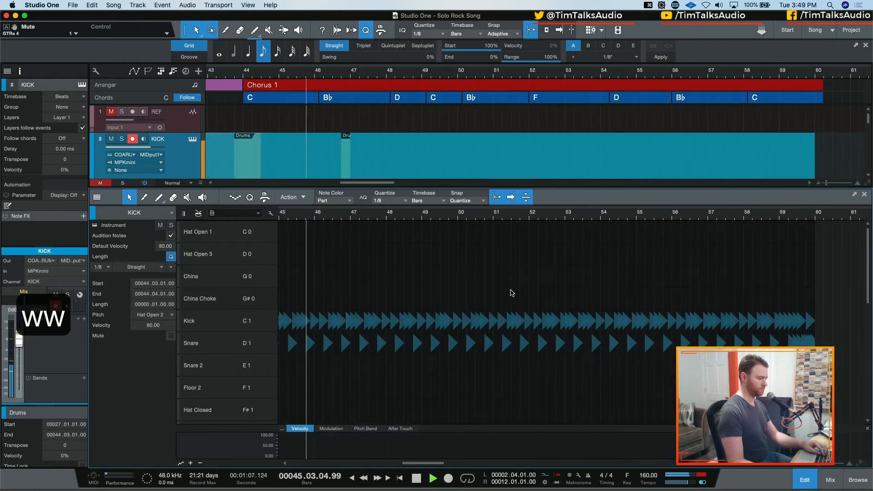
pyautogui.scroll(-5, 511, 293)
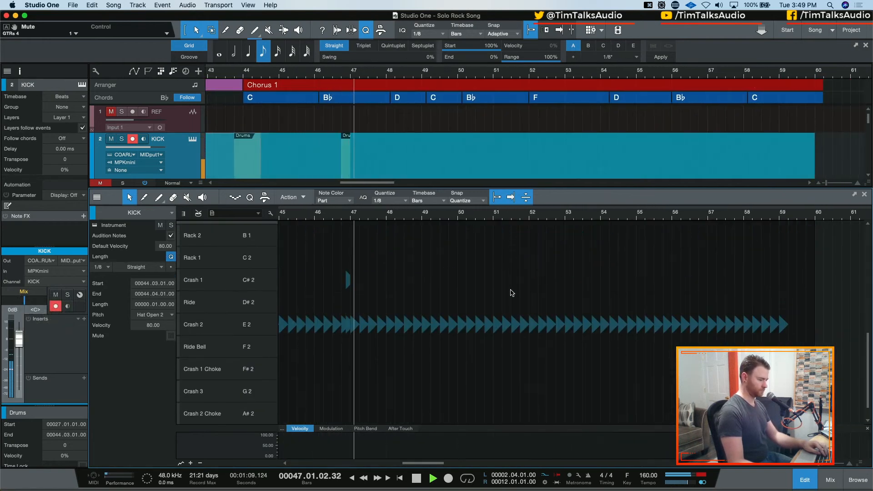
pyautogui.press('space')
# Step: Delete the off-beat Crash 1 and Crash 2 hits at 46.04.03 in Chorus 1
pyautogui.click(463, 282)
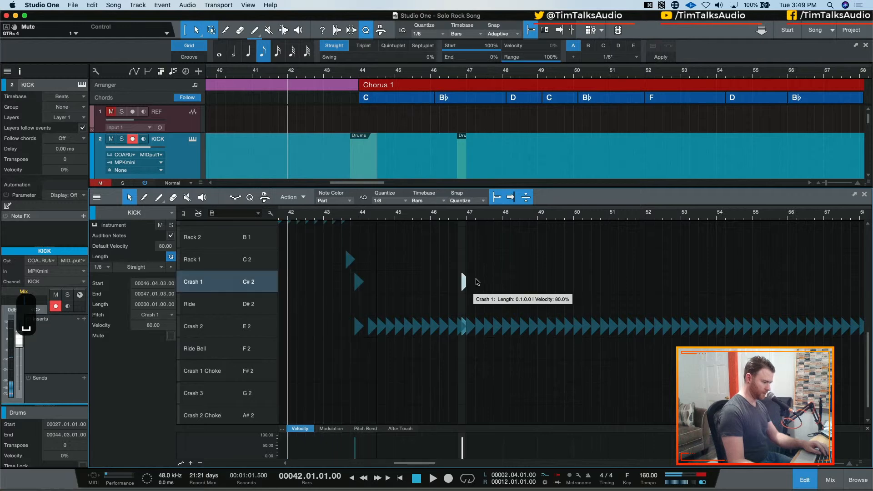
pyautogui.press('e')
pyautogui.press('e')
pyautogui.press('e')
pyautogui.press('w')
pyautogui.press('w')
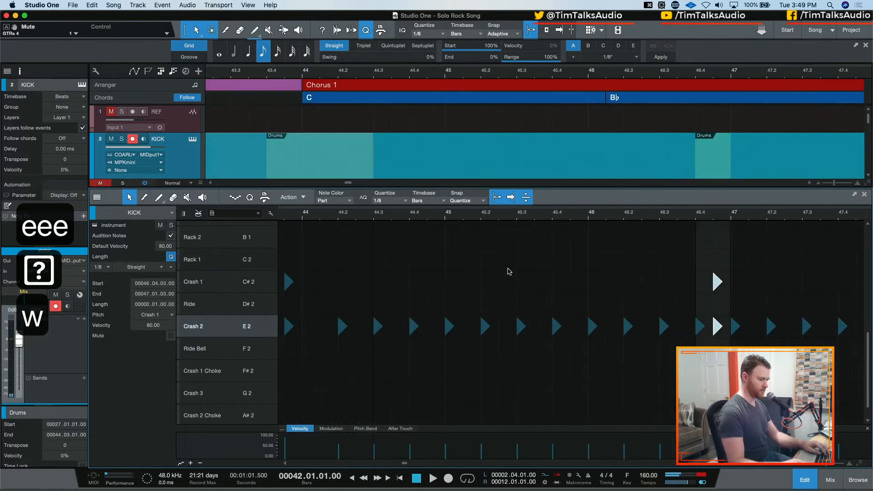
pyautogui.press('e')
pyautogui.press('e')
pyautogui.hscroll(6, 513, 264)
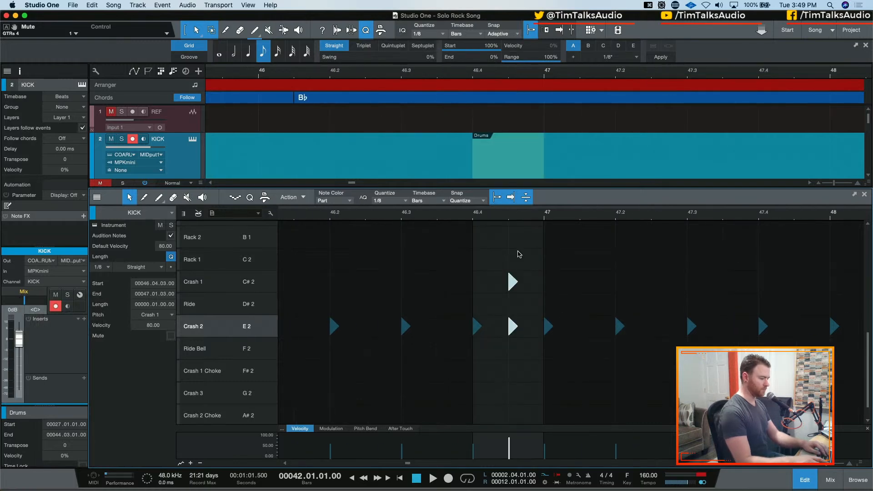
pyautogui.press('BackSpace')
# Step: Examine the kick, snare and tom notes around the transition from the pre section into Chorus 1
pyautogui.press('w')
pyautogui.press('w')
pyautogui.press('w')
pyautogui.press('w')
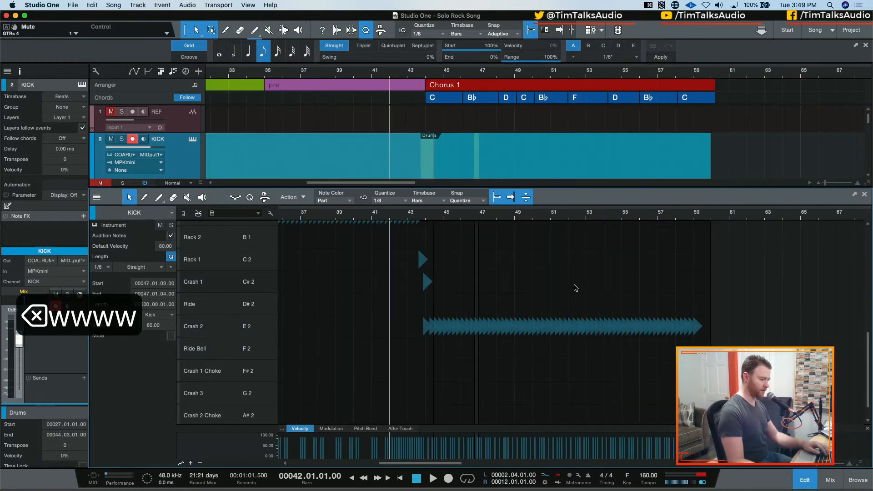
pyautogui.press('e')
pyautogui.press('e')
pyautogui.press('e')
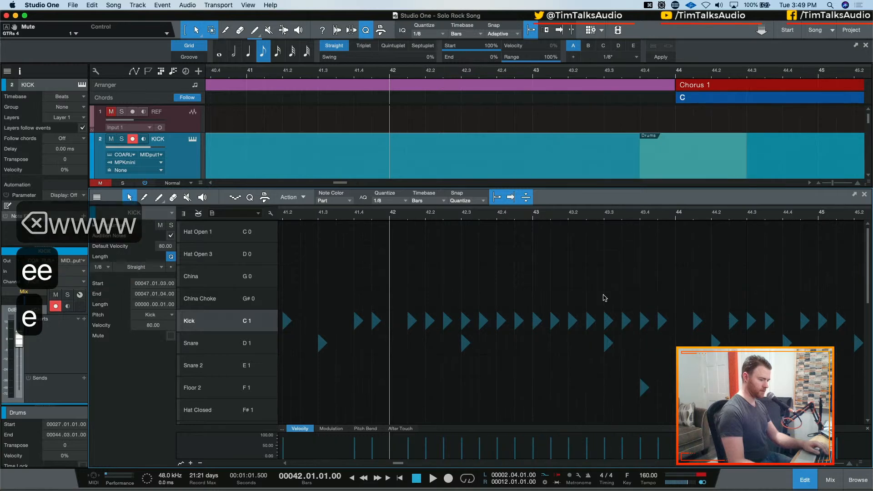
pyautogui.press('w')
pyautogui.hscroll(-3, 605, 298)
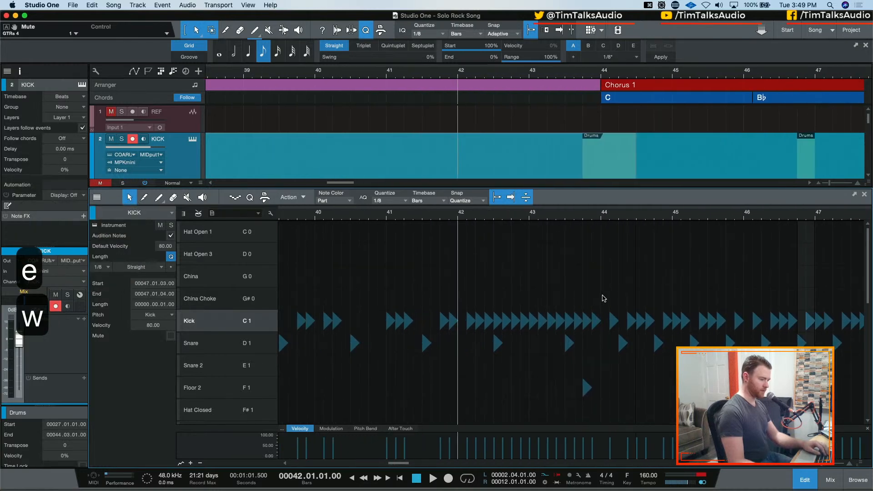
# Step: Return to the beginning of the song and place the playback position at the start of bar 2
pyautogui.press('w')
pyautogui.press('w')
pyautogui.press('w')
pyautogui.press('w')
pyautogui.press('w')
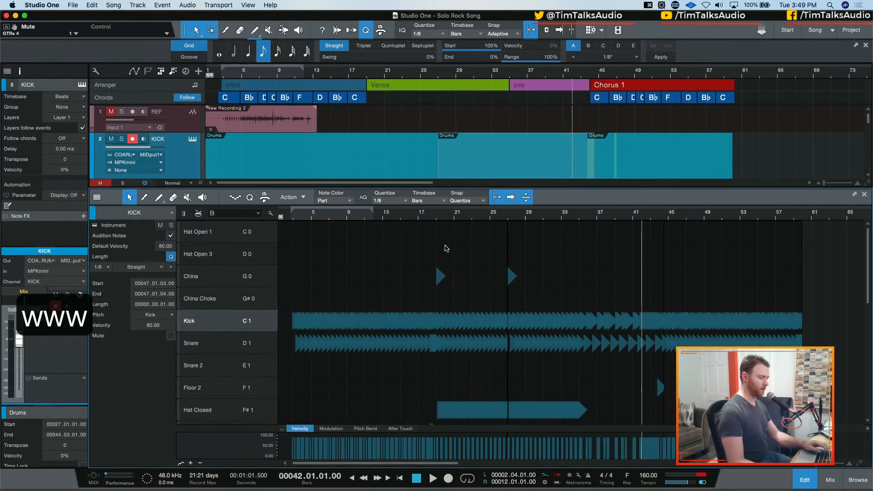
pyautogui.press('e')
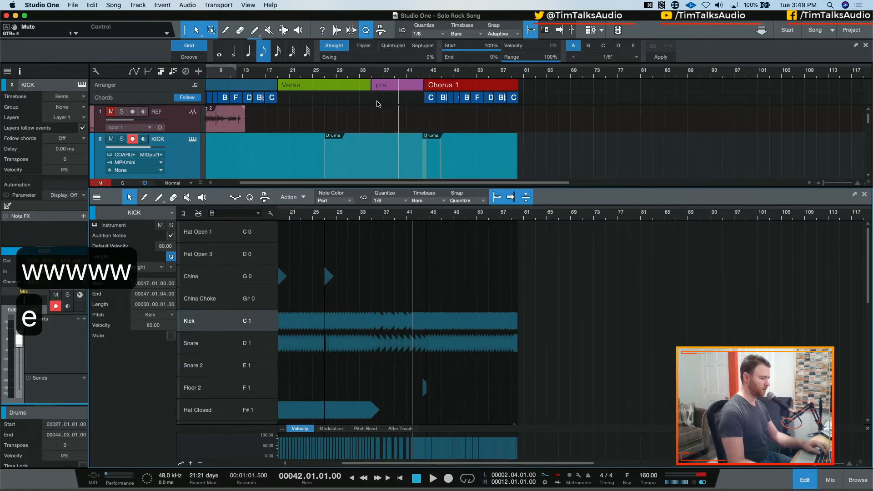
pyautogui.press('e')
pyautogui.press('e')
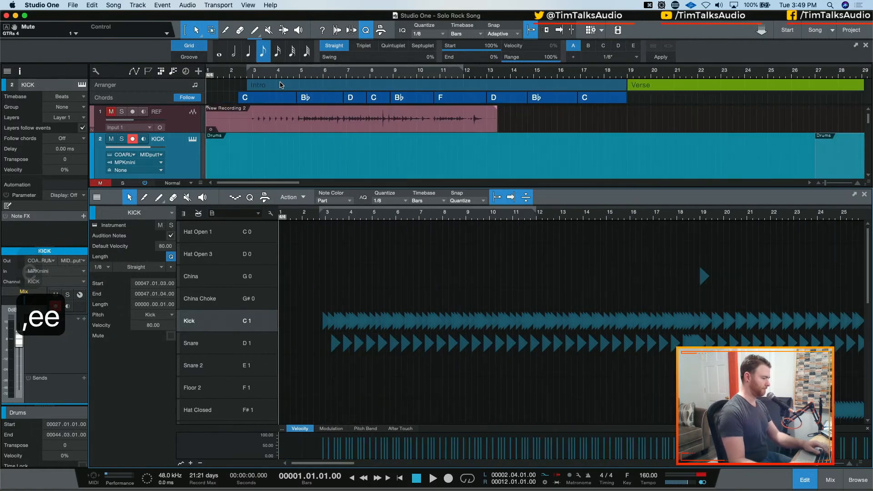
pyautogui.press('e')
pyautogui.click(271, 71)
pyautogui.click(257, 71)
pyautogui.click(253, 72)
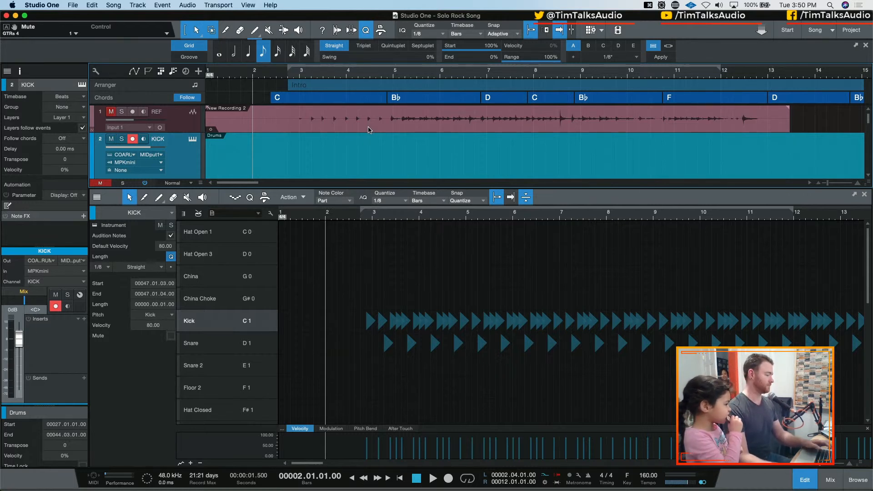
# Step: Play the arrangement from bar 2 through the end of Chorus 1 with the mixer console shown, and stop playback
pyautogui.press('space')
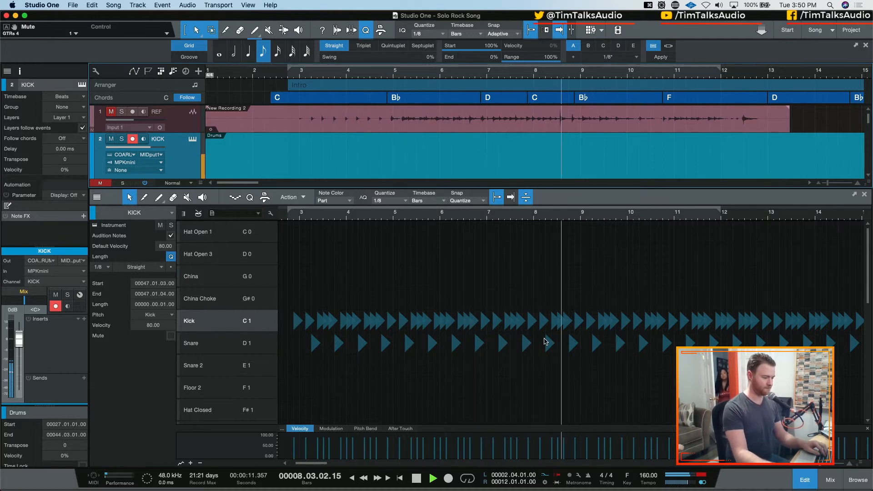
pyautogui.press('F3')
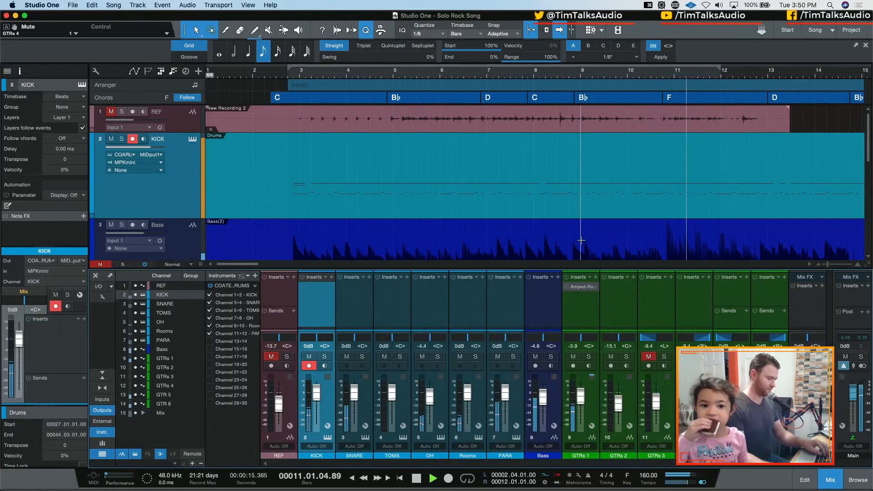
pyautogui.press('w')
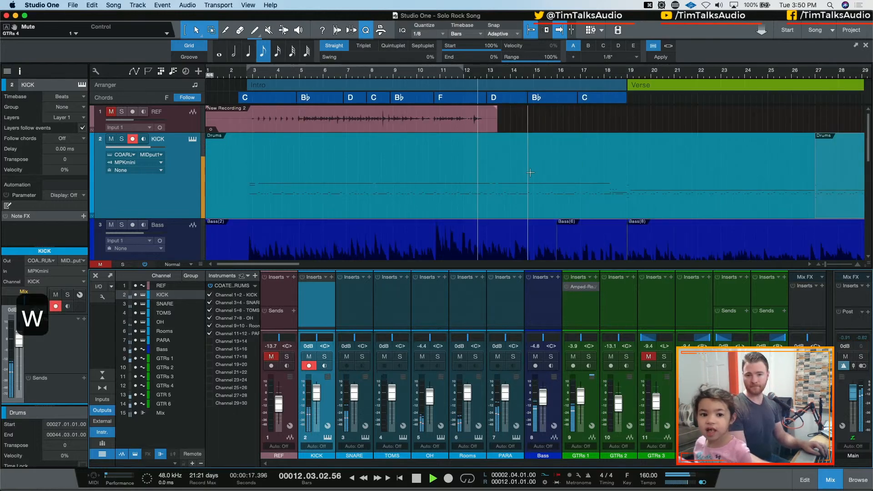
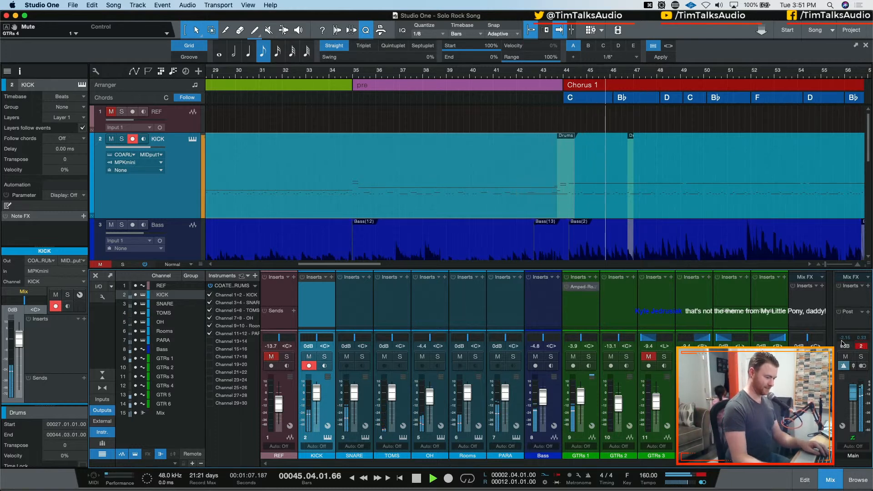
pyautogui.press('w')
pyautogui.press('w')
pyautogui.press('e')
pyautogui.press('e')
pyautogui.press('e')
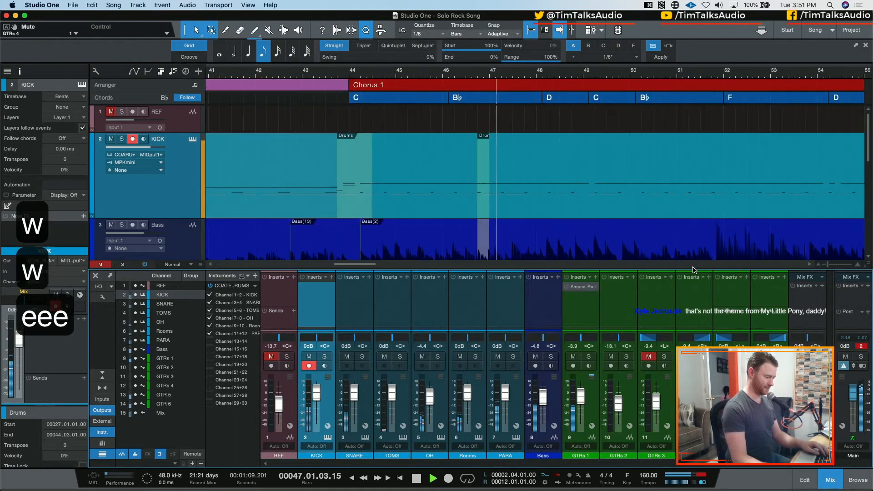
pyautogui.press('w')
pyautogui.press('w')
pyautogui.press('e')
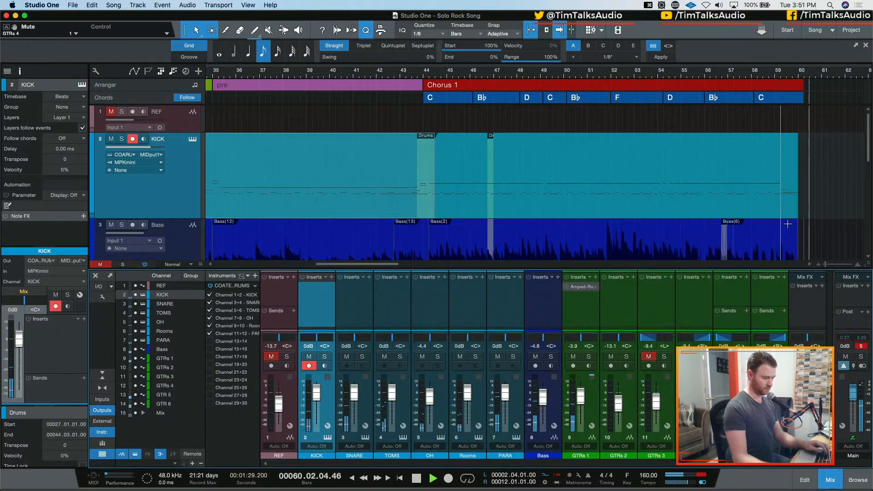
pyautogui.press('space')
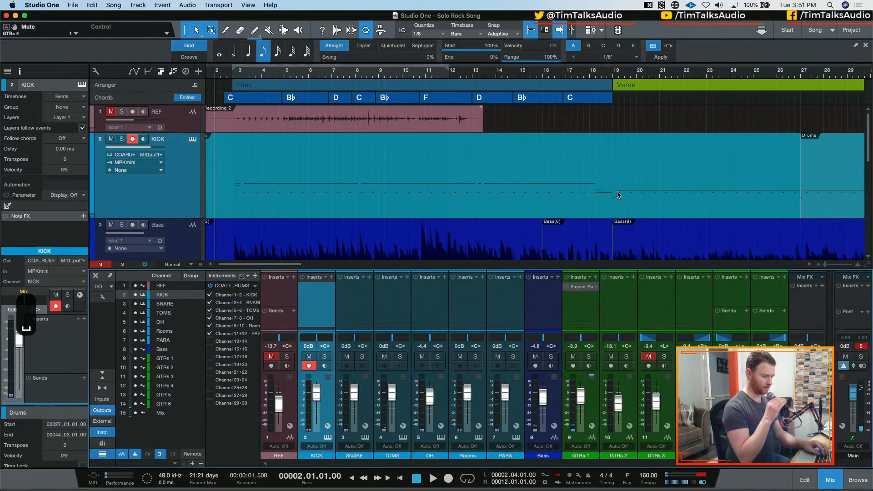